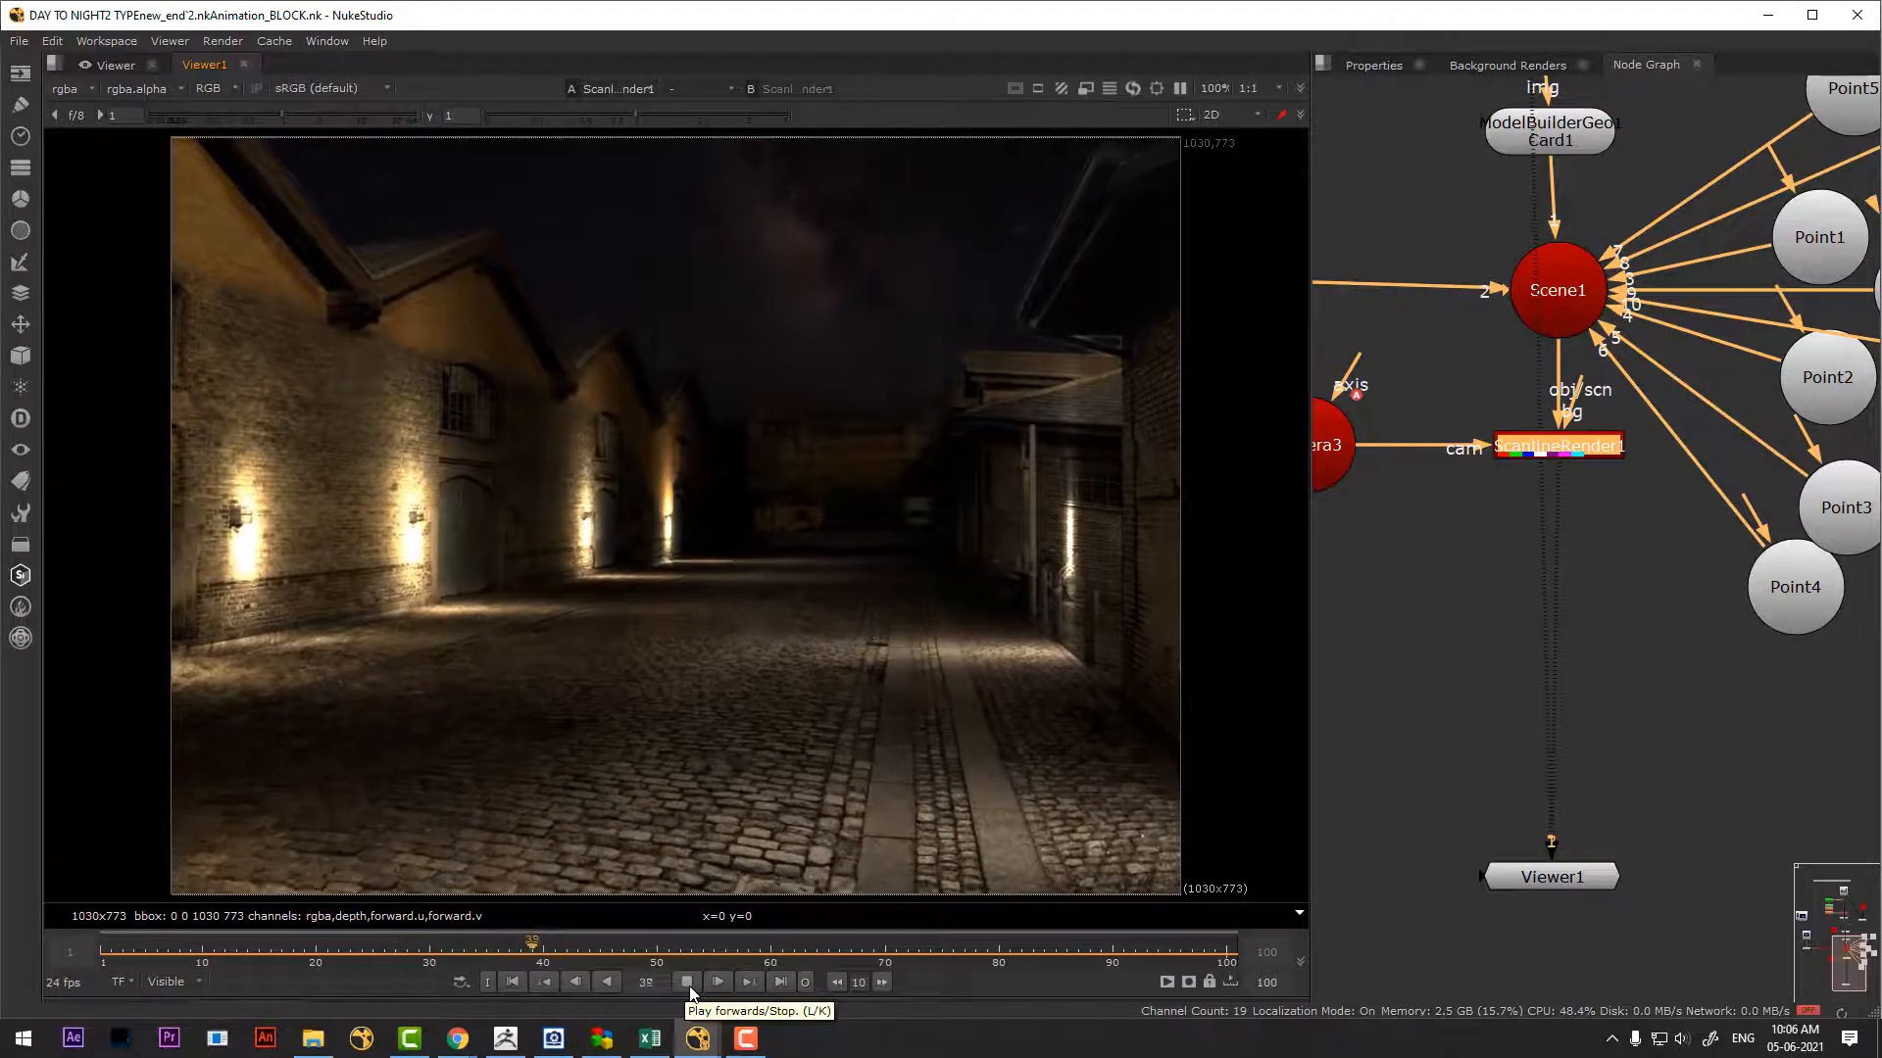
Stop playback, return to the first frame, and add a Tracker node after ScanlineRender1
left_click(687, 983)
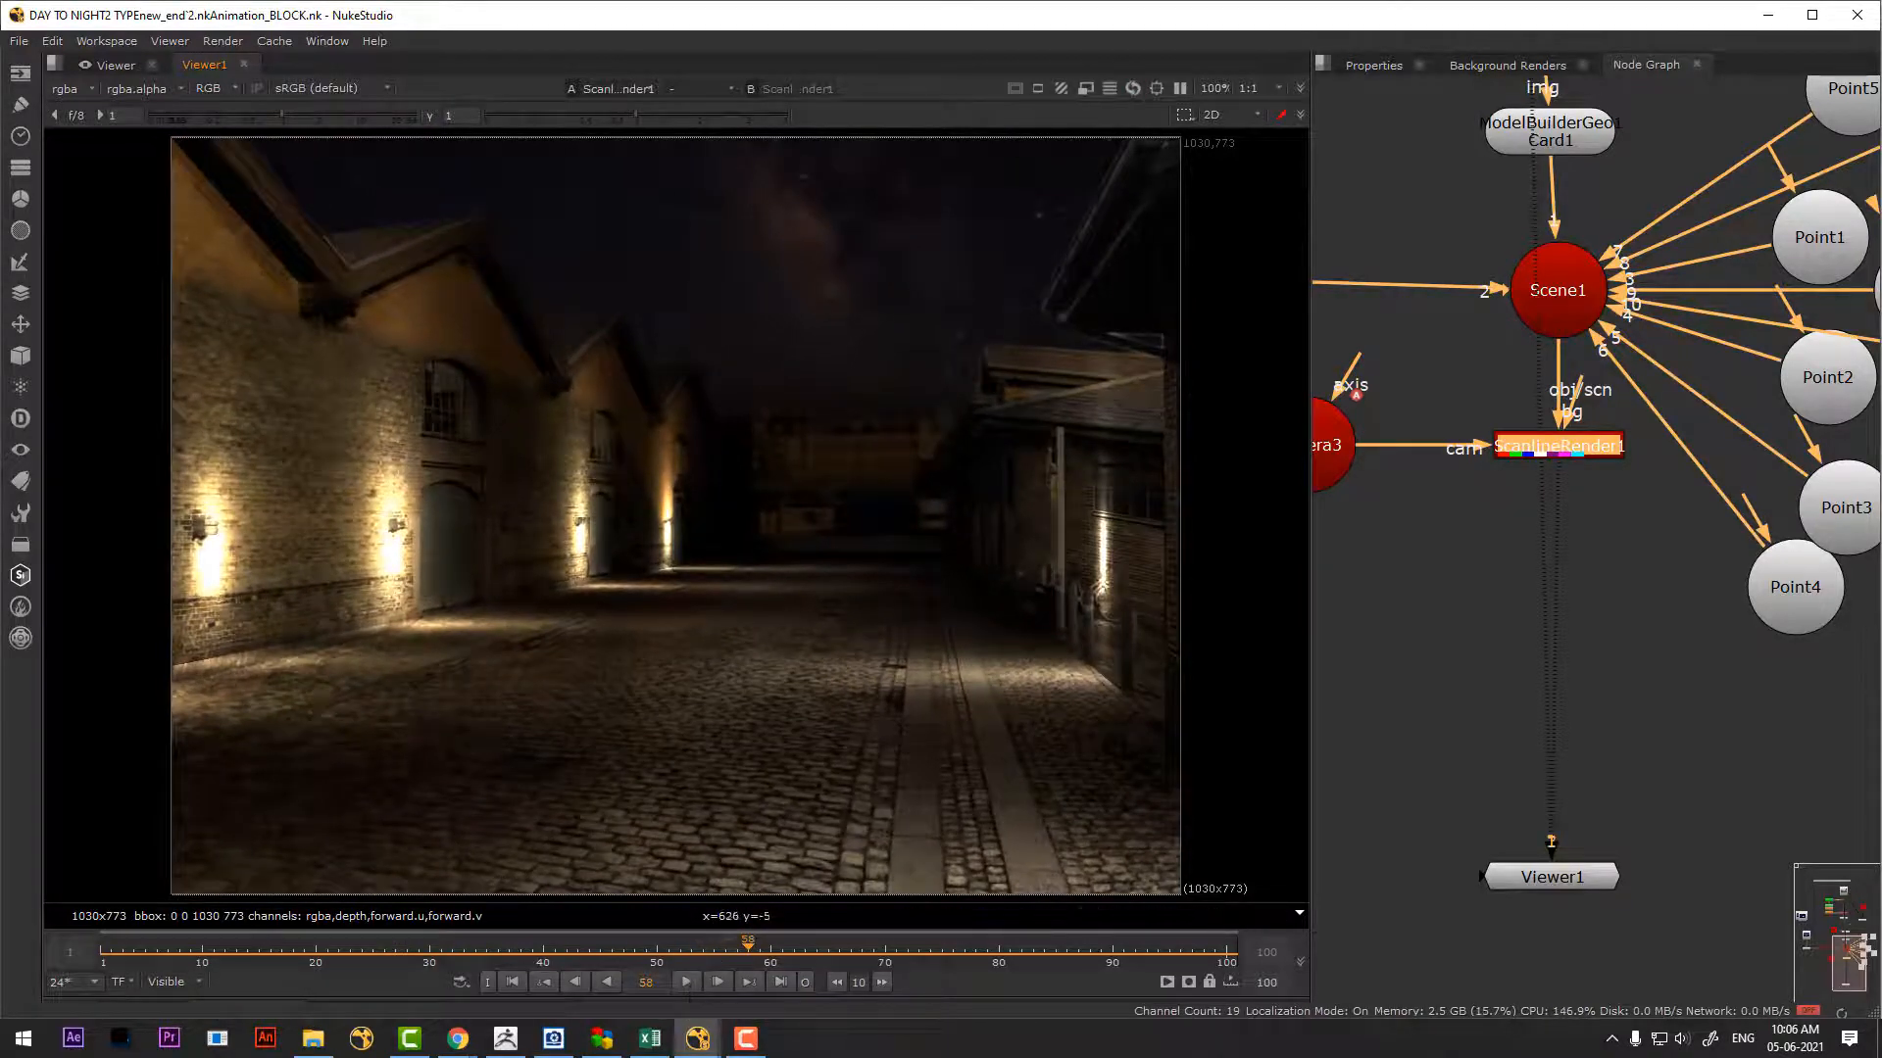
left_click(512, 983)
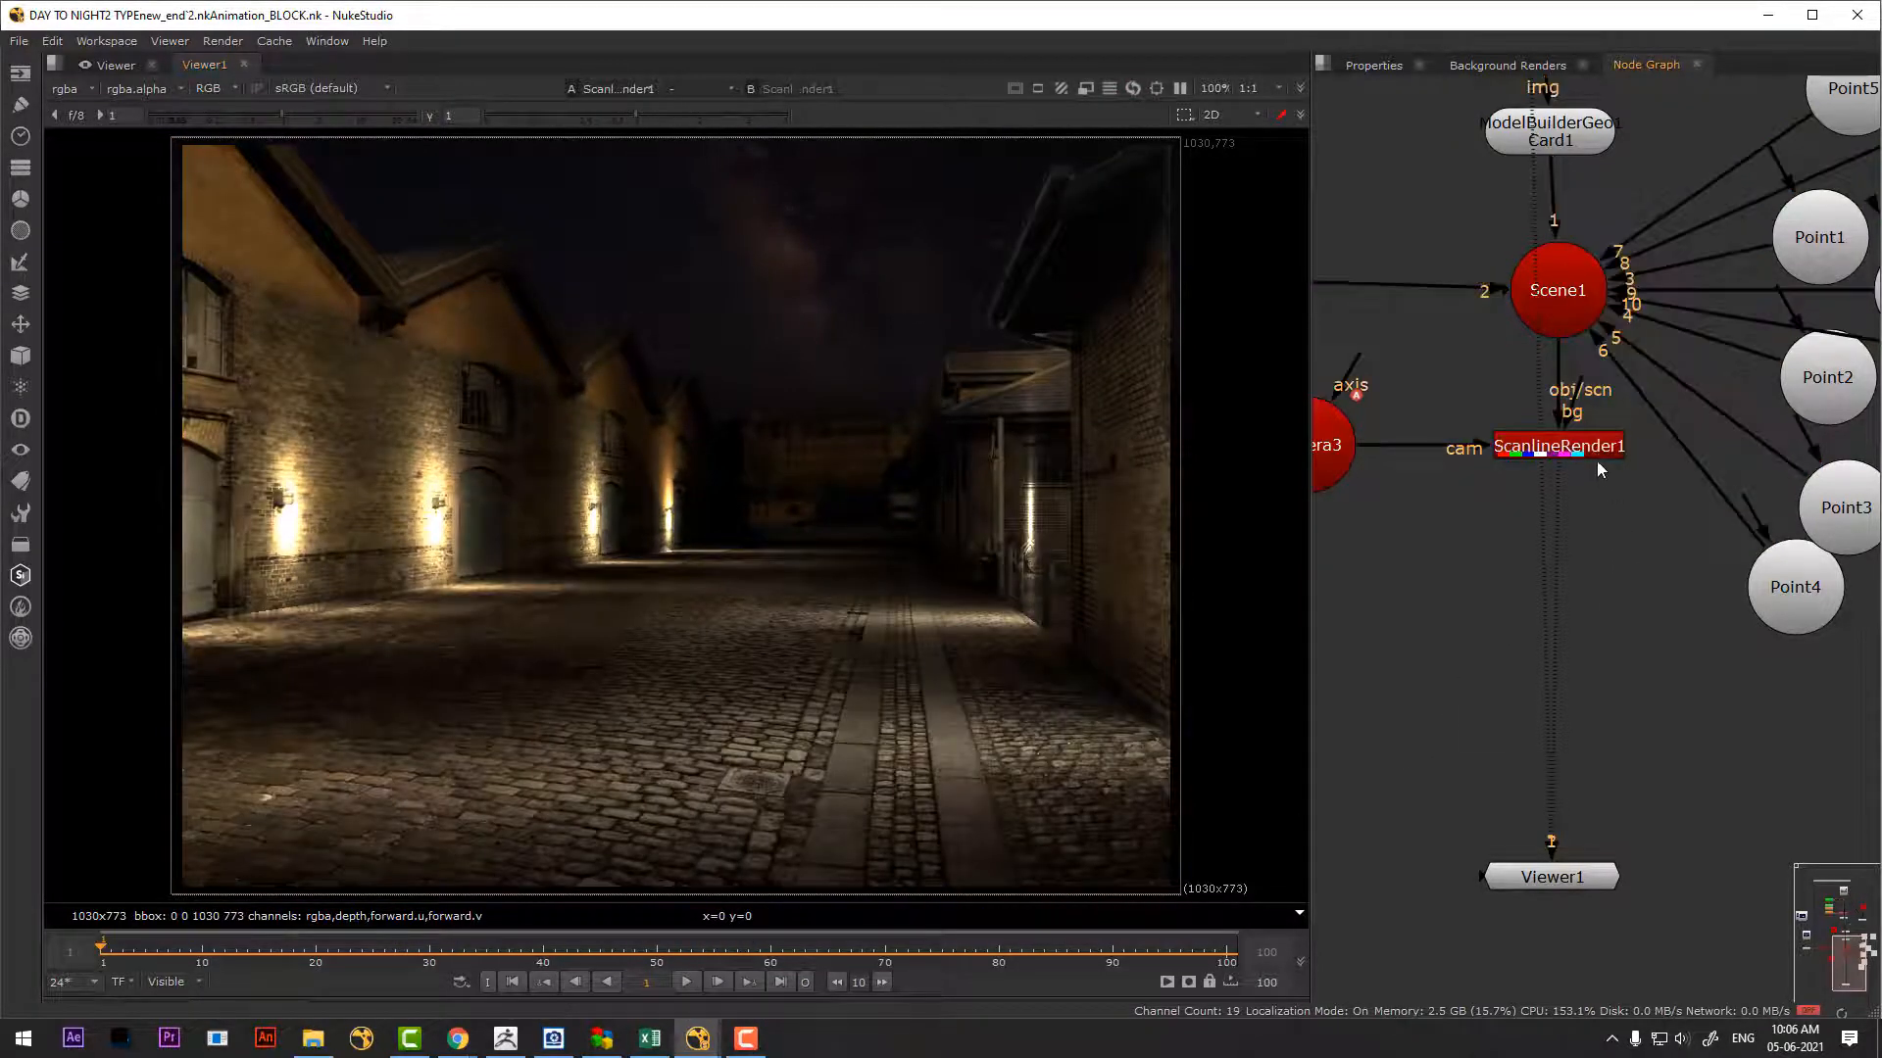
key("Tab")
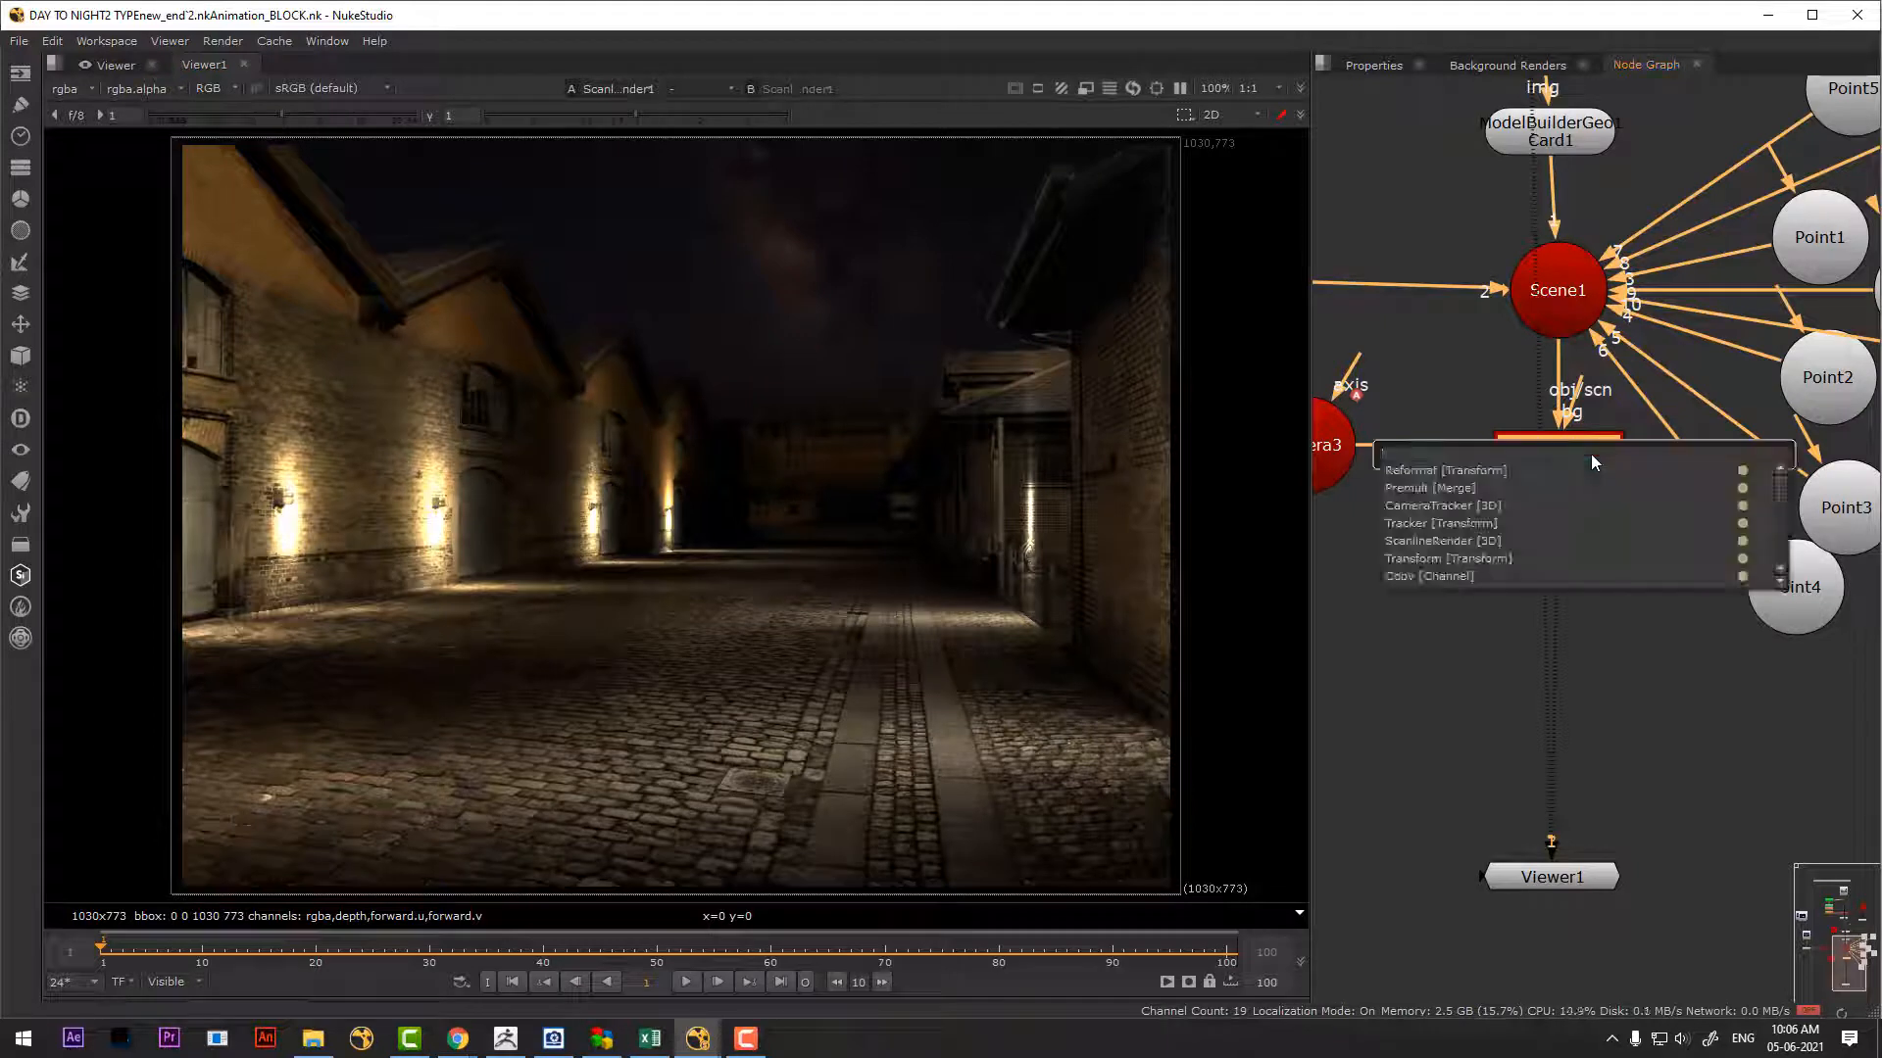
type("TR")
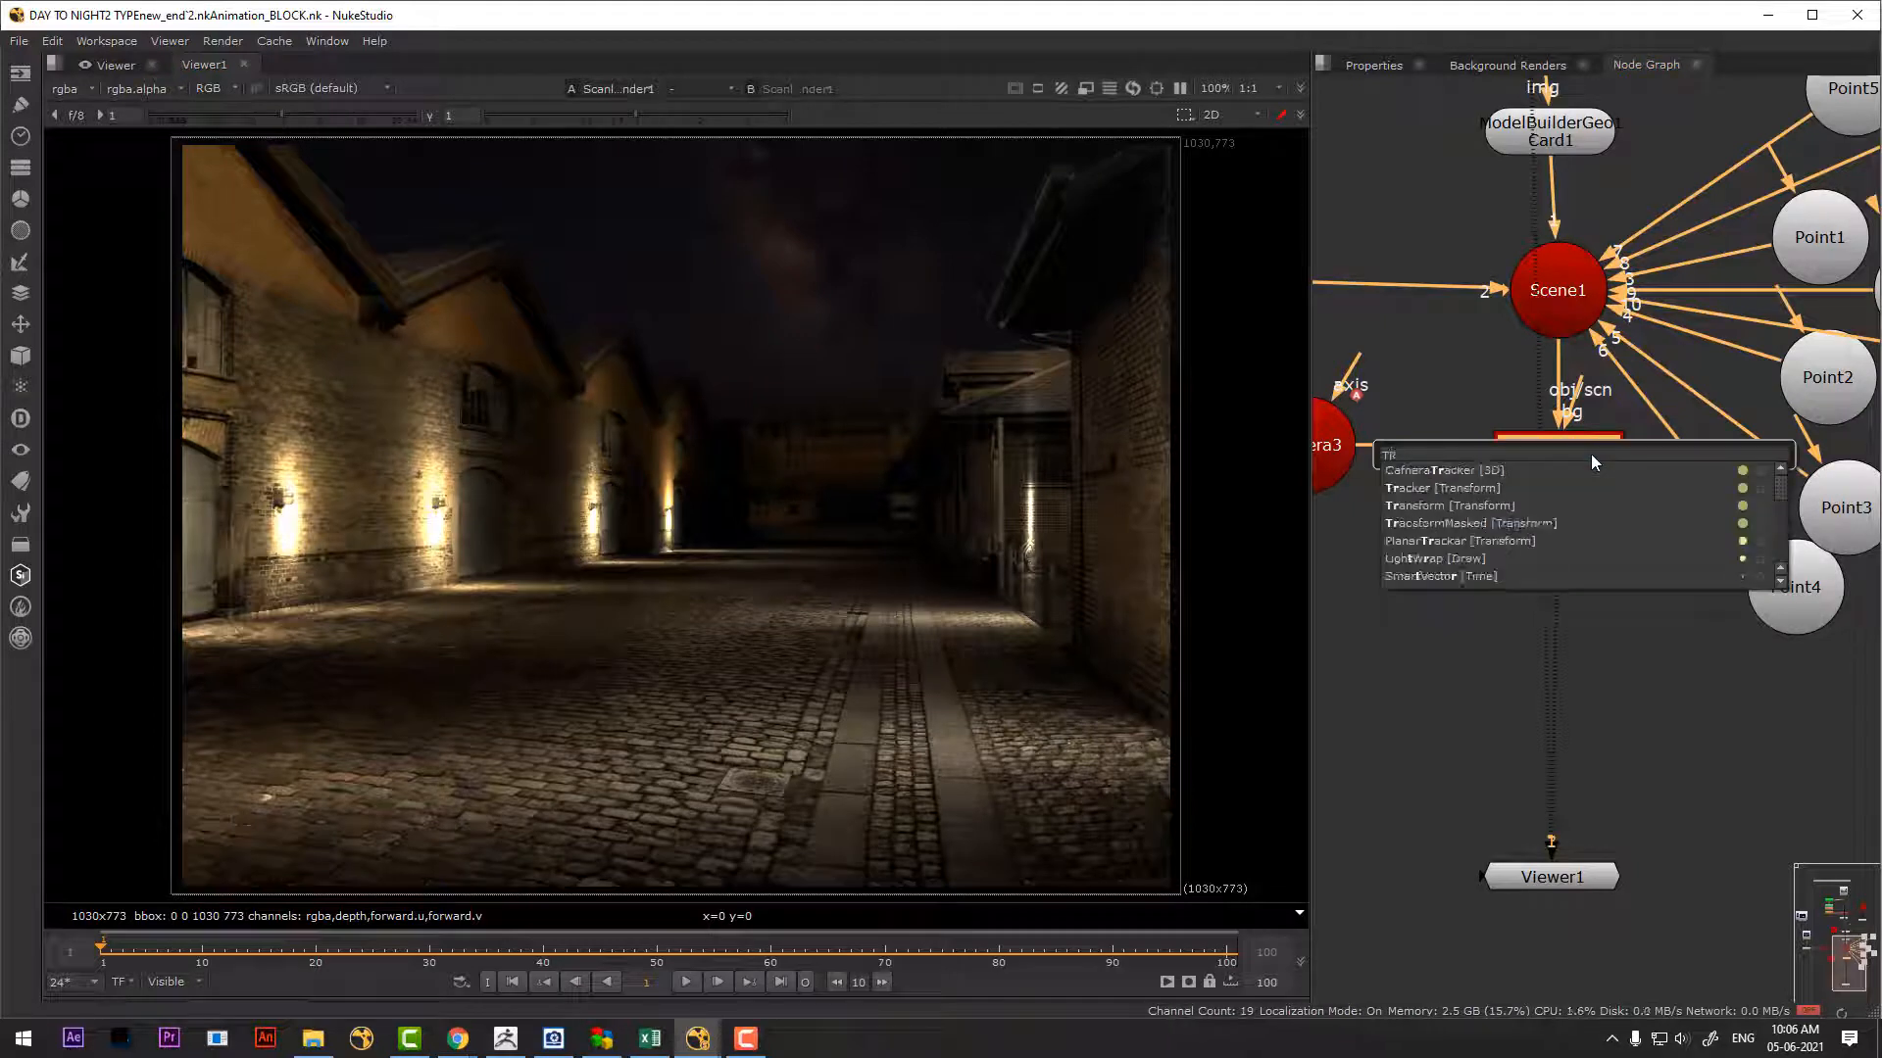
left_click(1434, 489)
left_click_drag(1245, 302, 1552, 281)
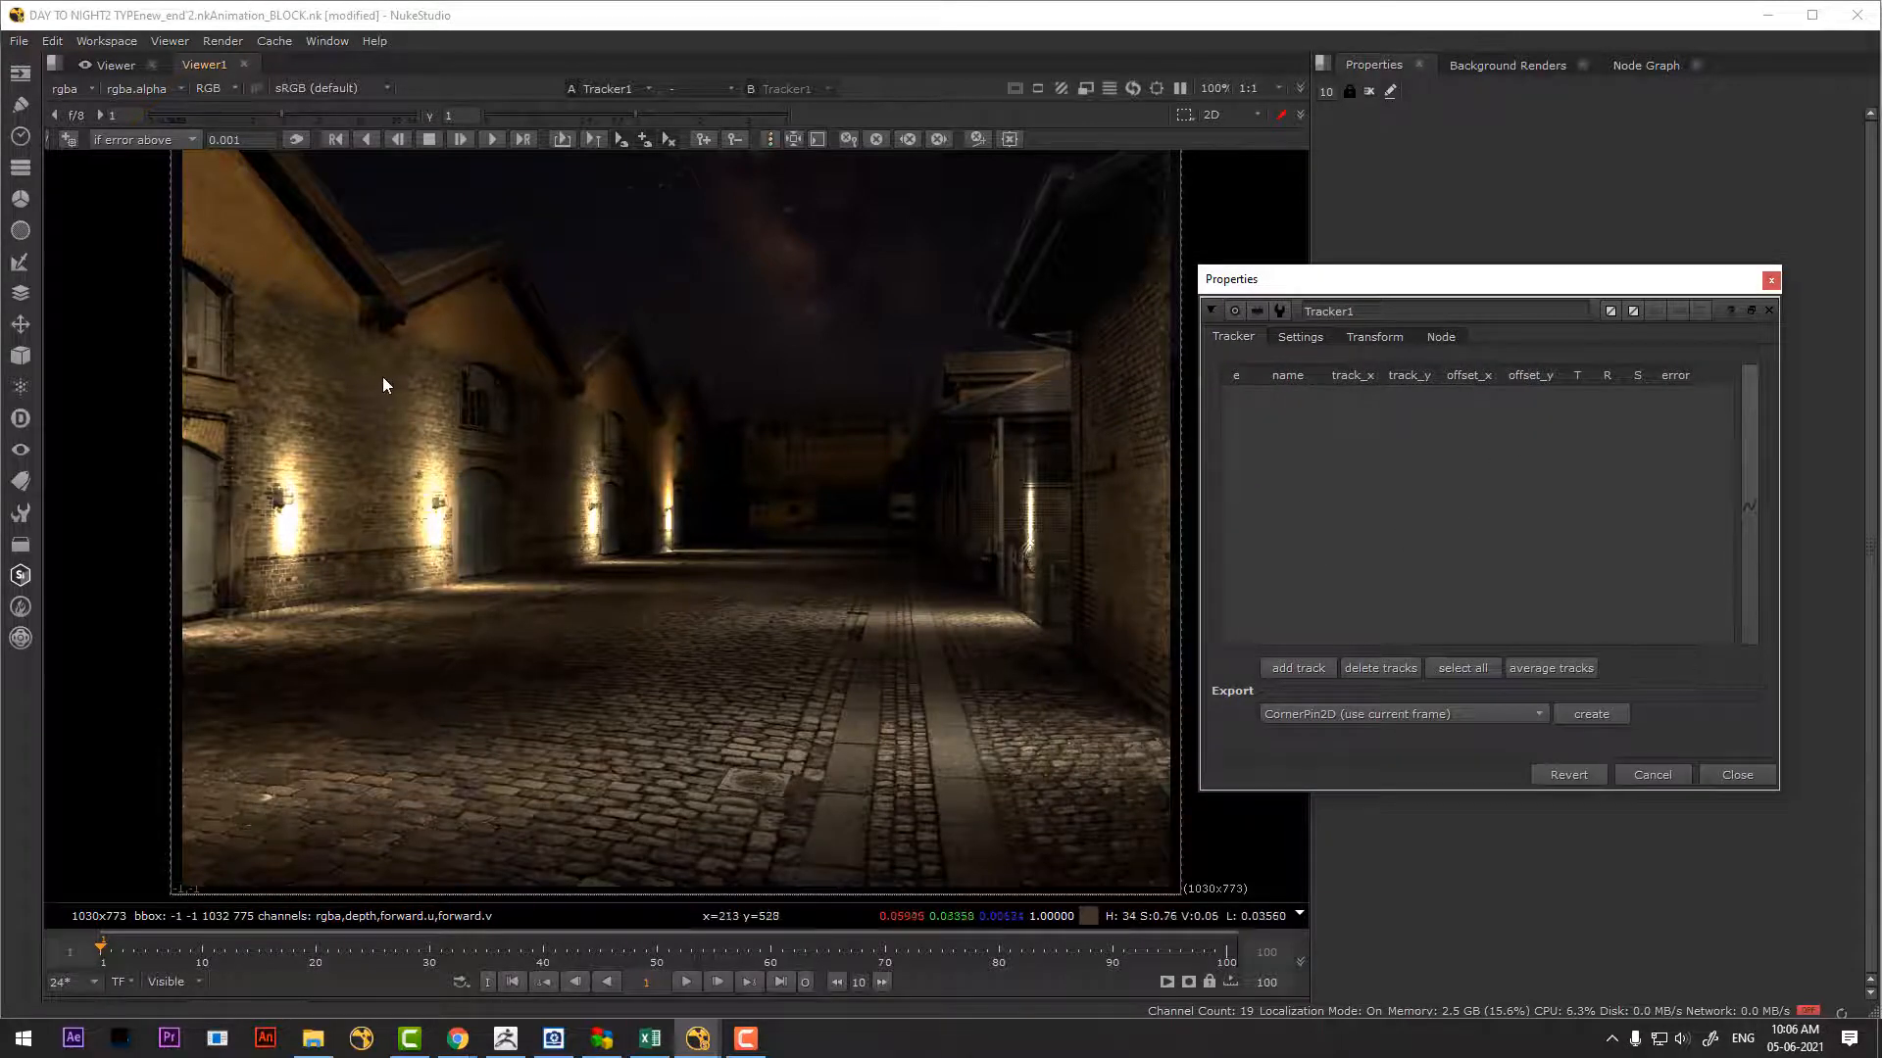
Set the Tracker node's transform to match-move
left_click(1379, 337)
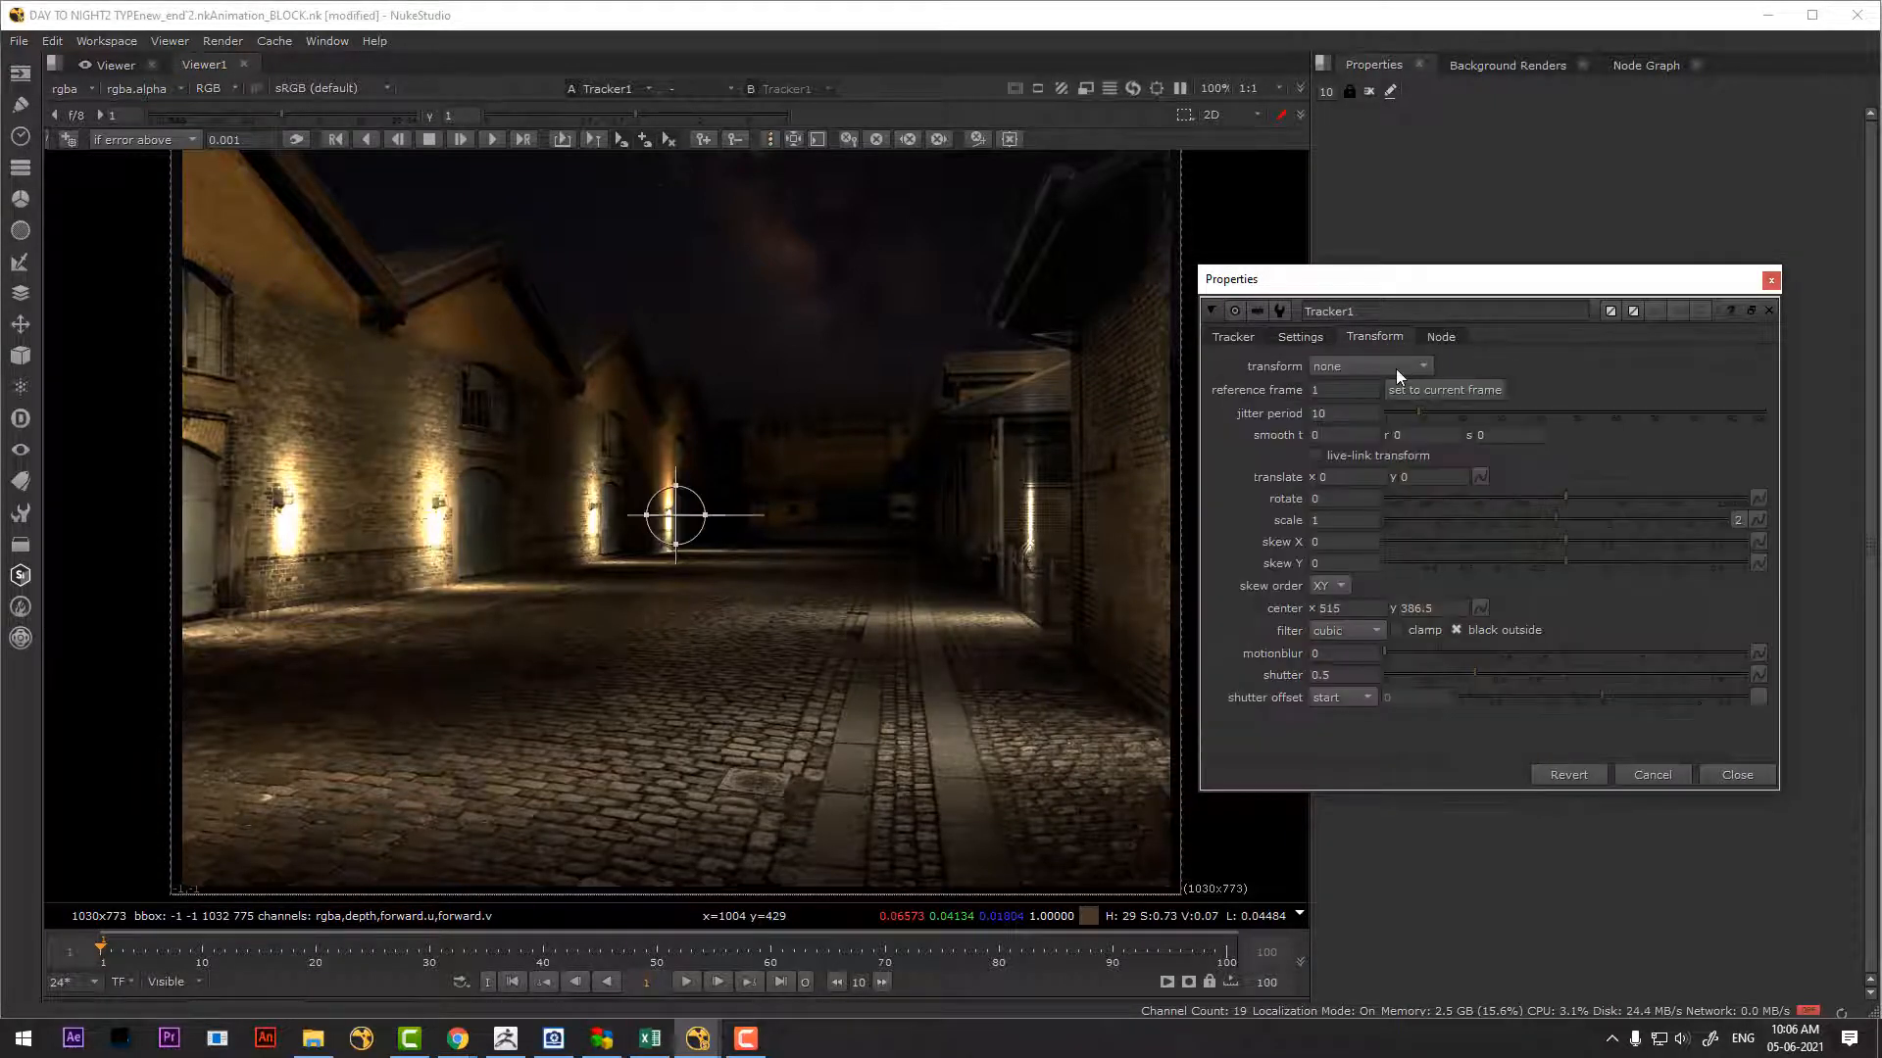
left_click(1395, 369)
left_click(1421, 388)
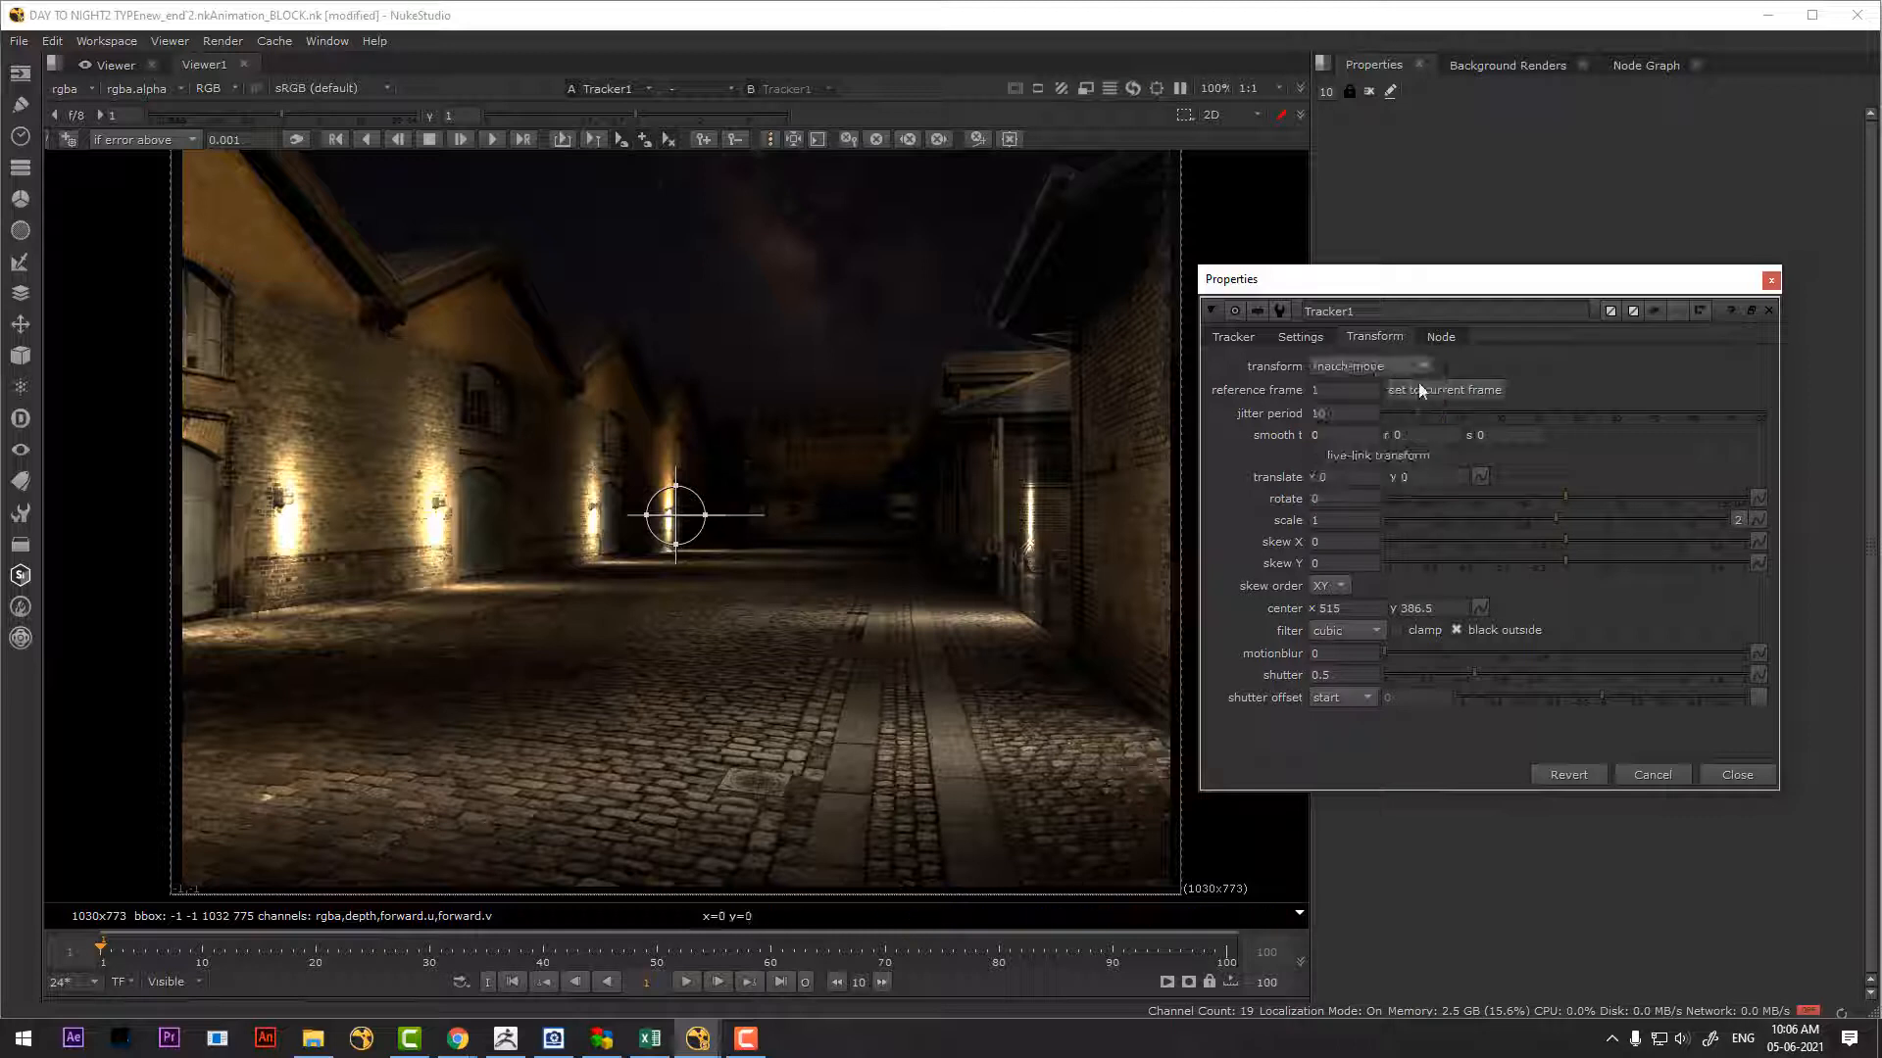
left_click_drag(1421, 280, 1496, 287)
Add a track and place it on the roof edge of the right-hand building, at about x 868, y 614
left_click(1311, 345)
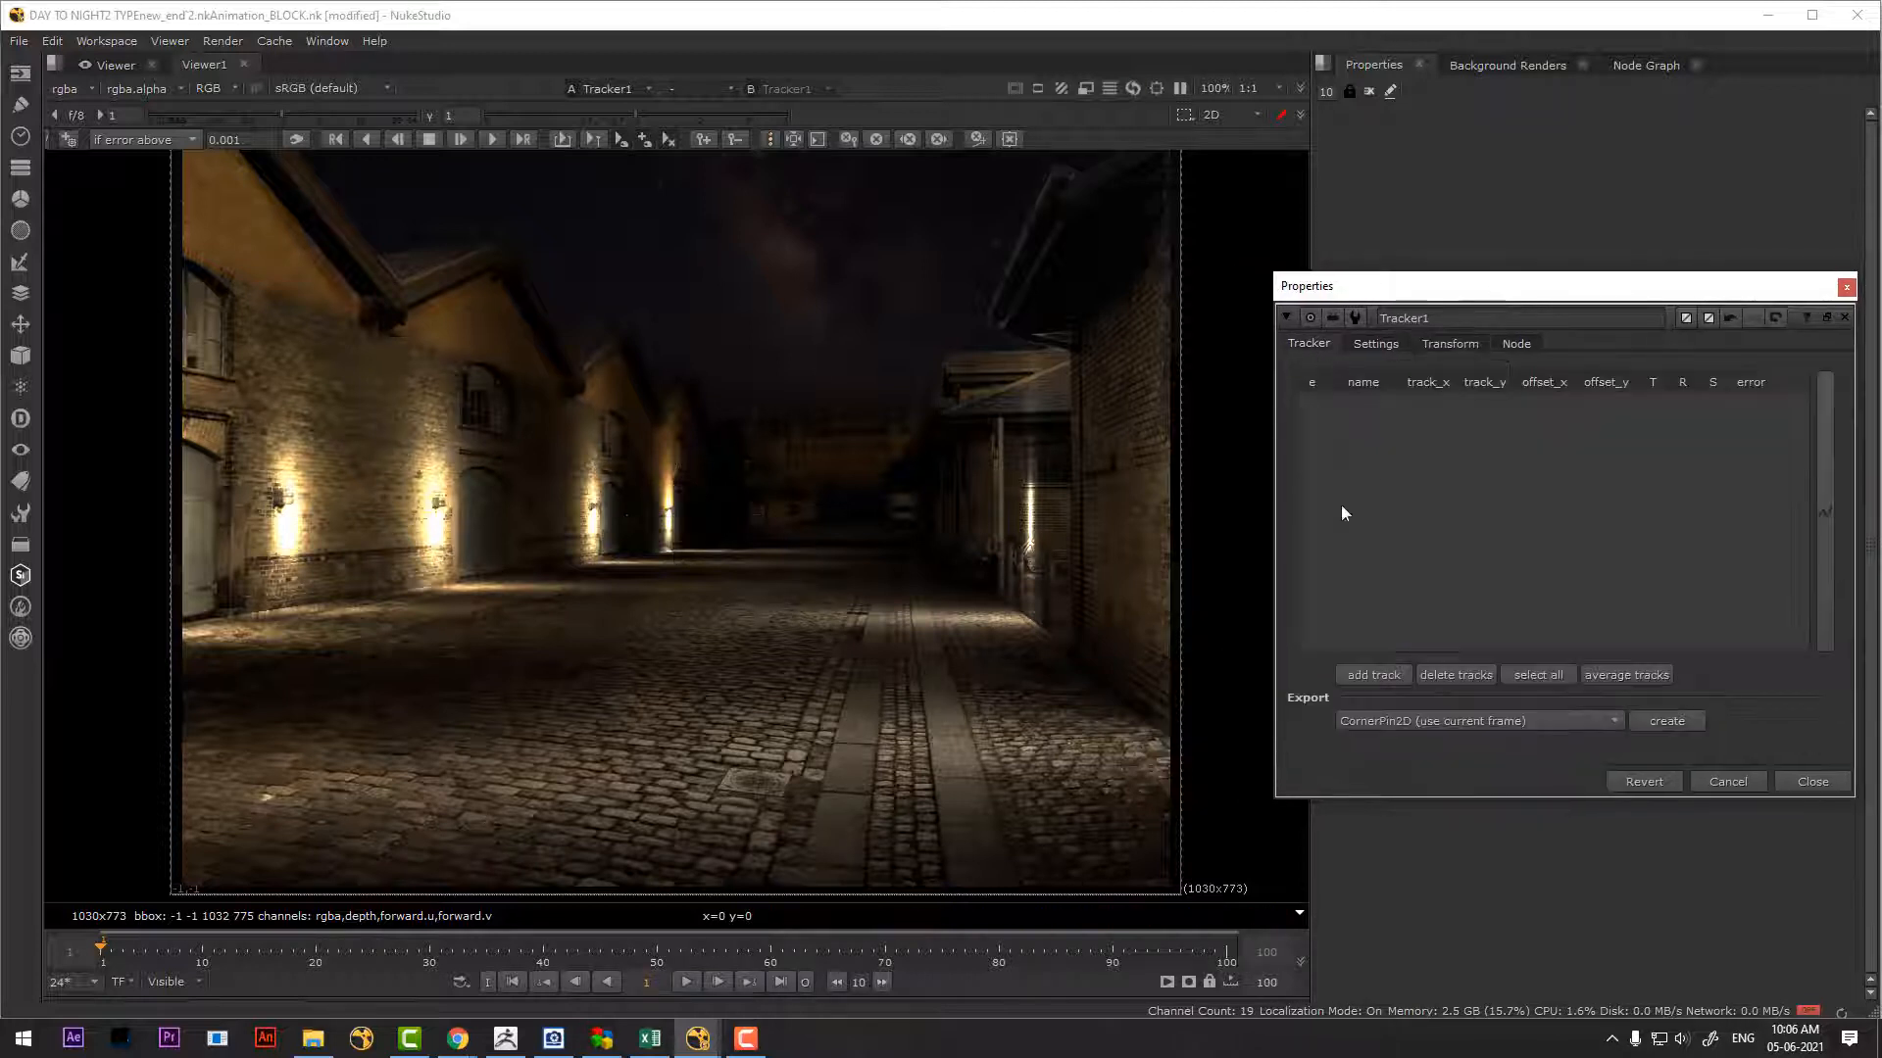
left_click(1392, 674)
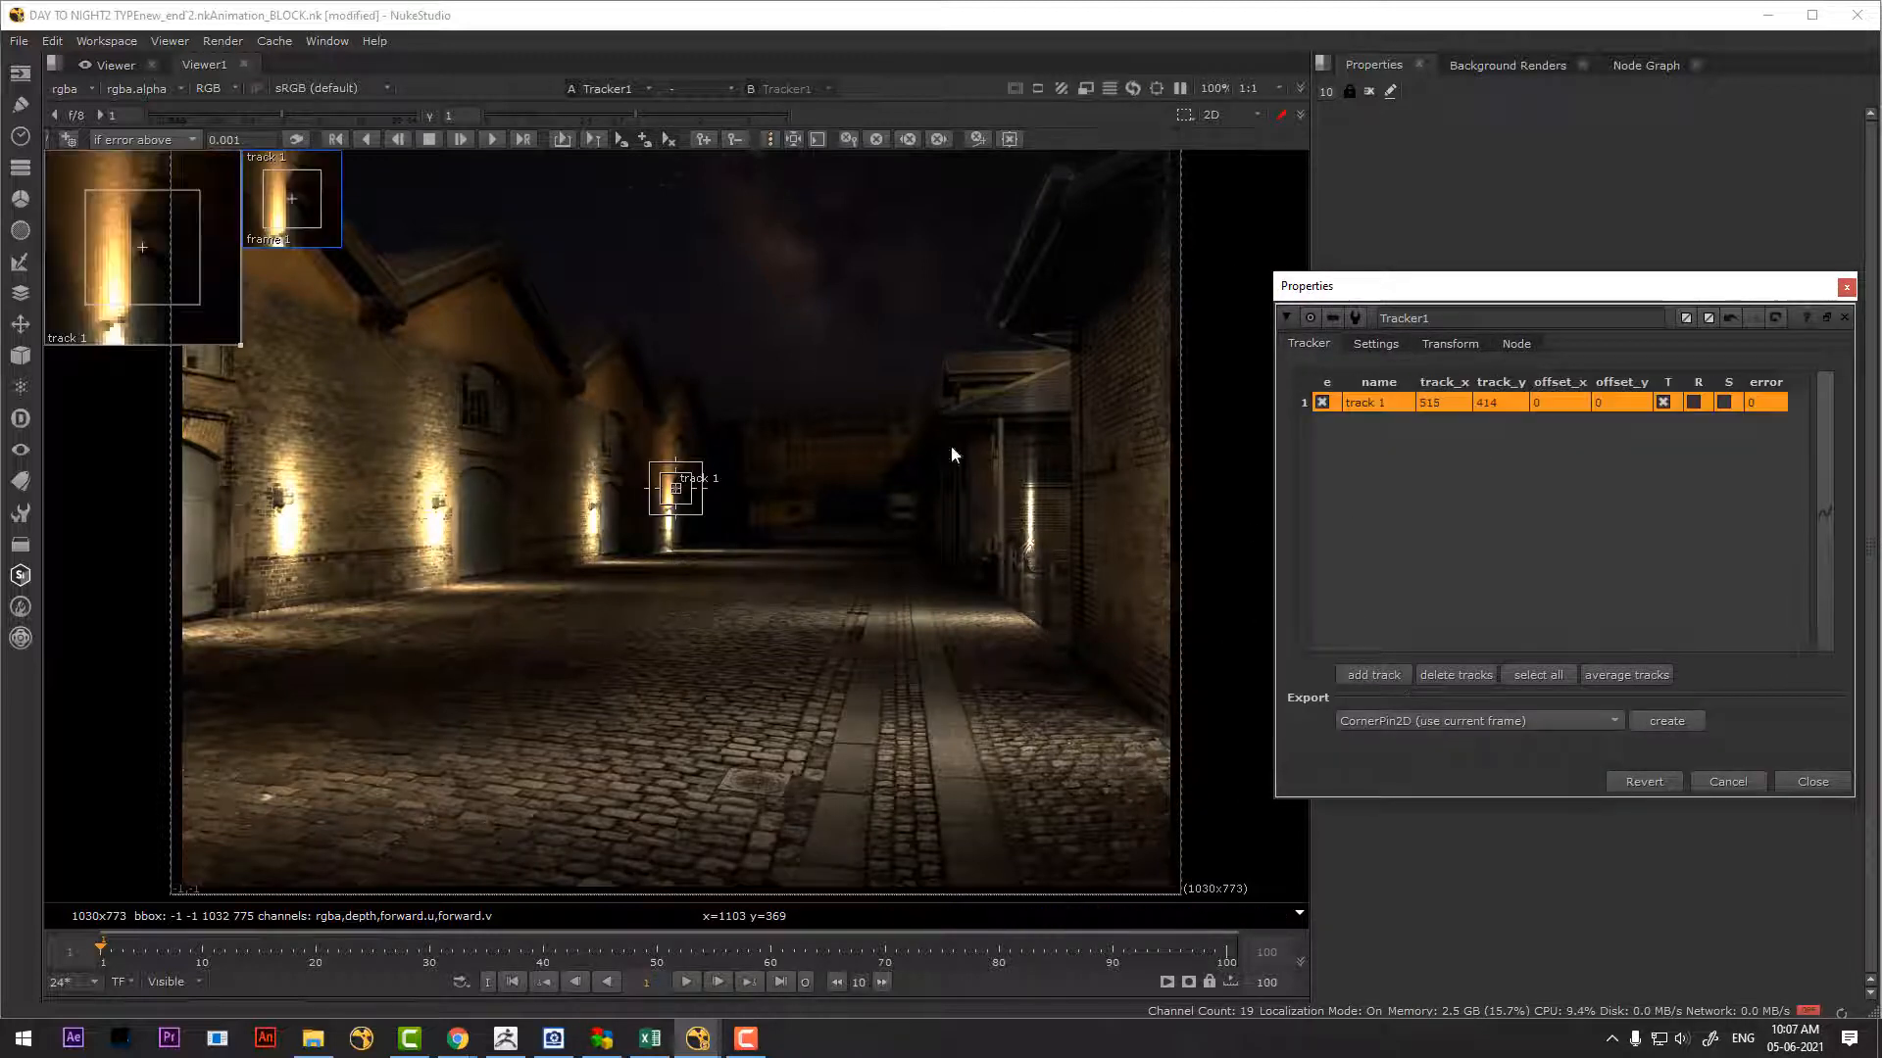
left_click_drag(675, 488, 1022, 299)
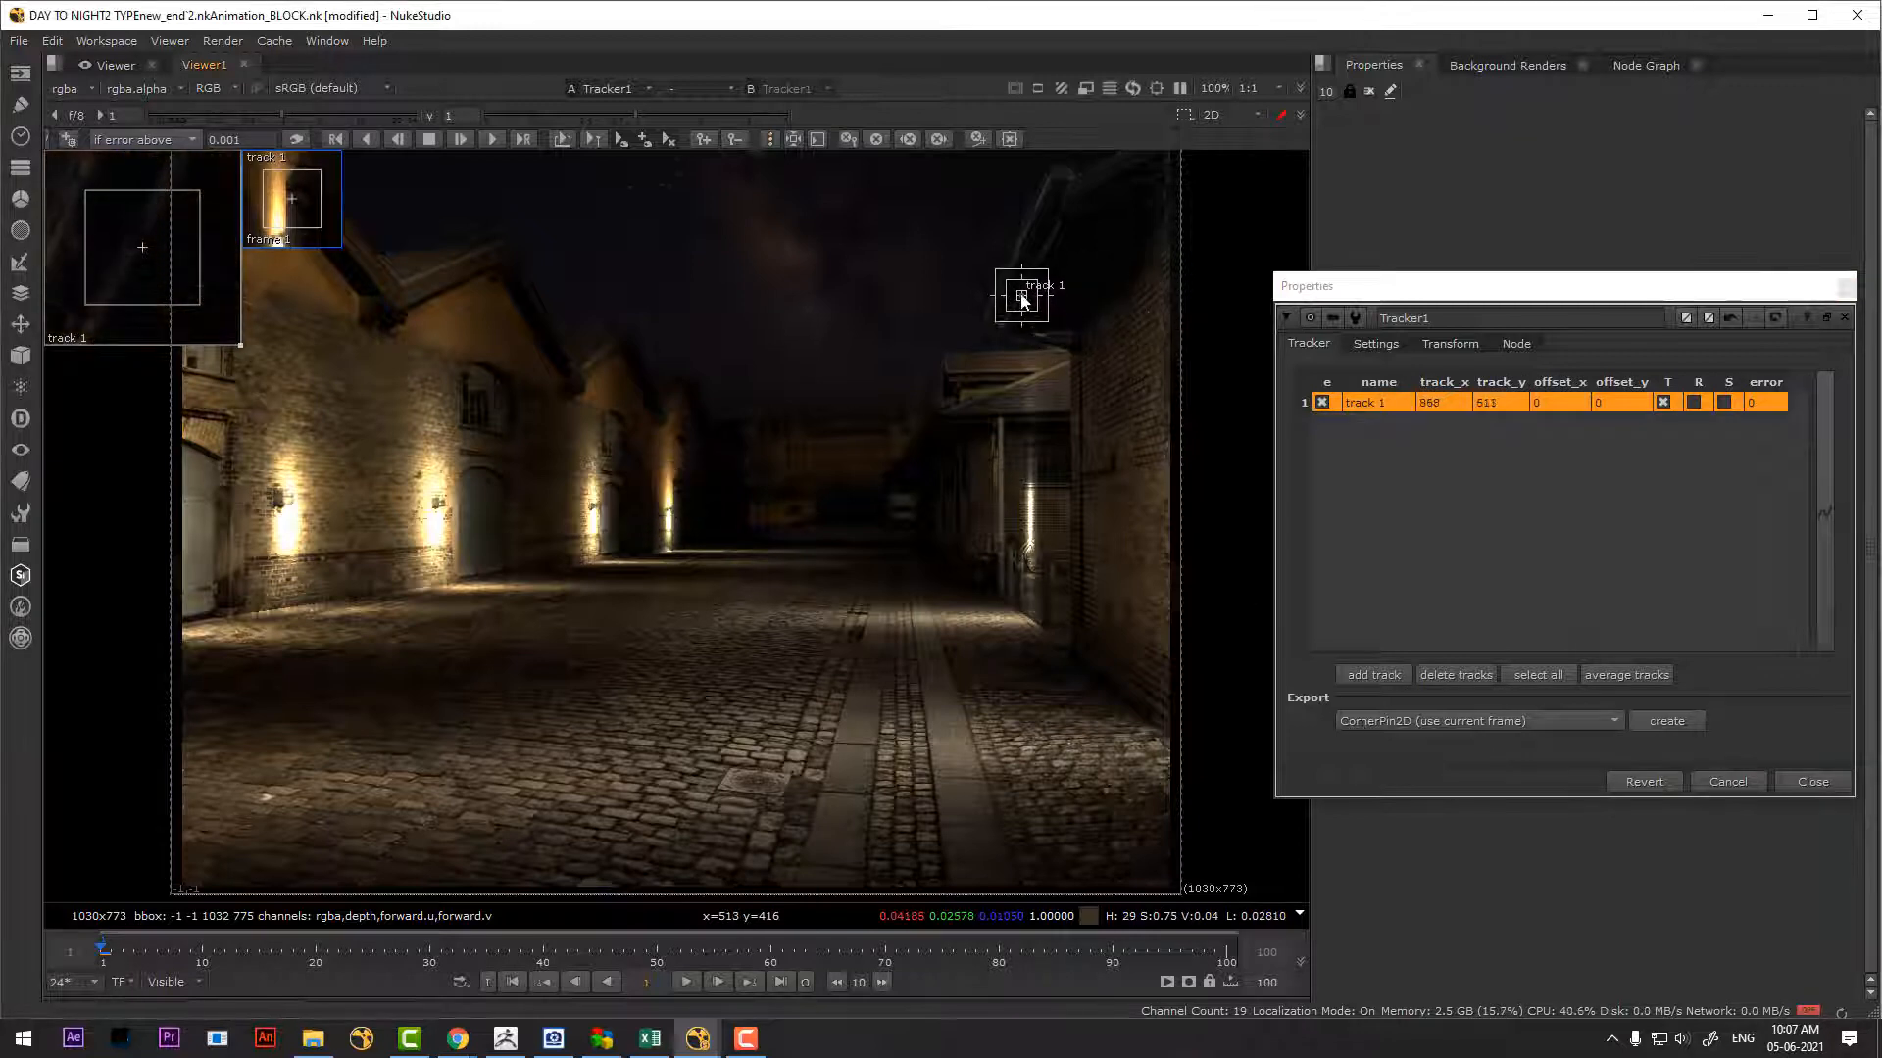
scroll(1063, 310, "up", 5)
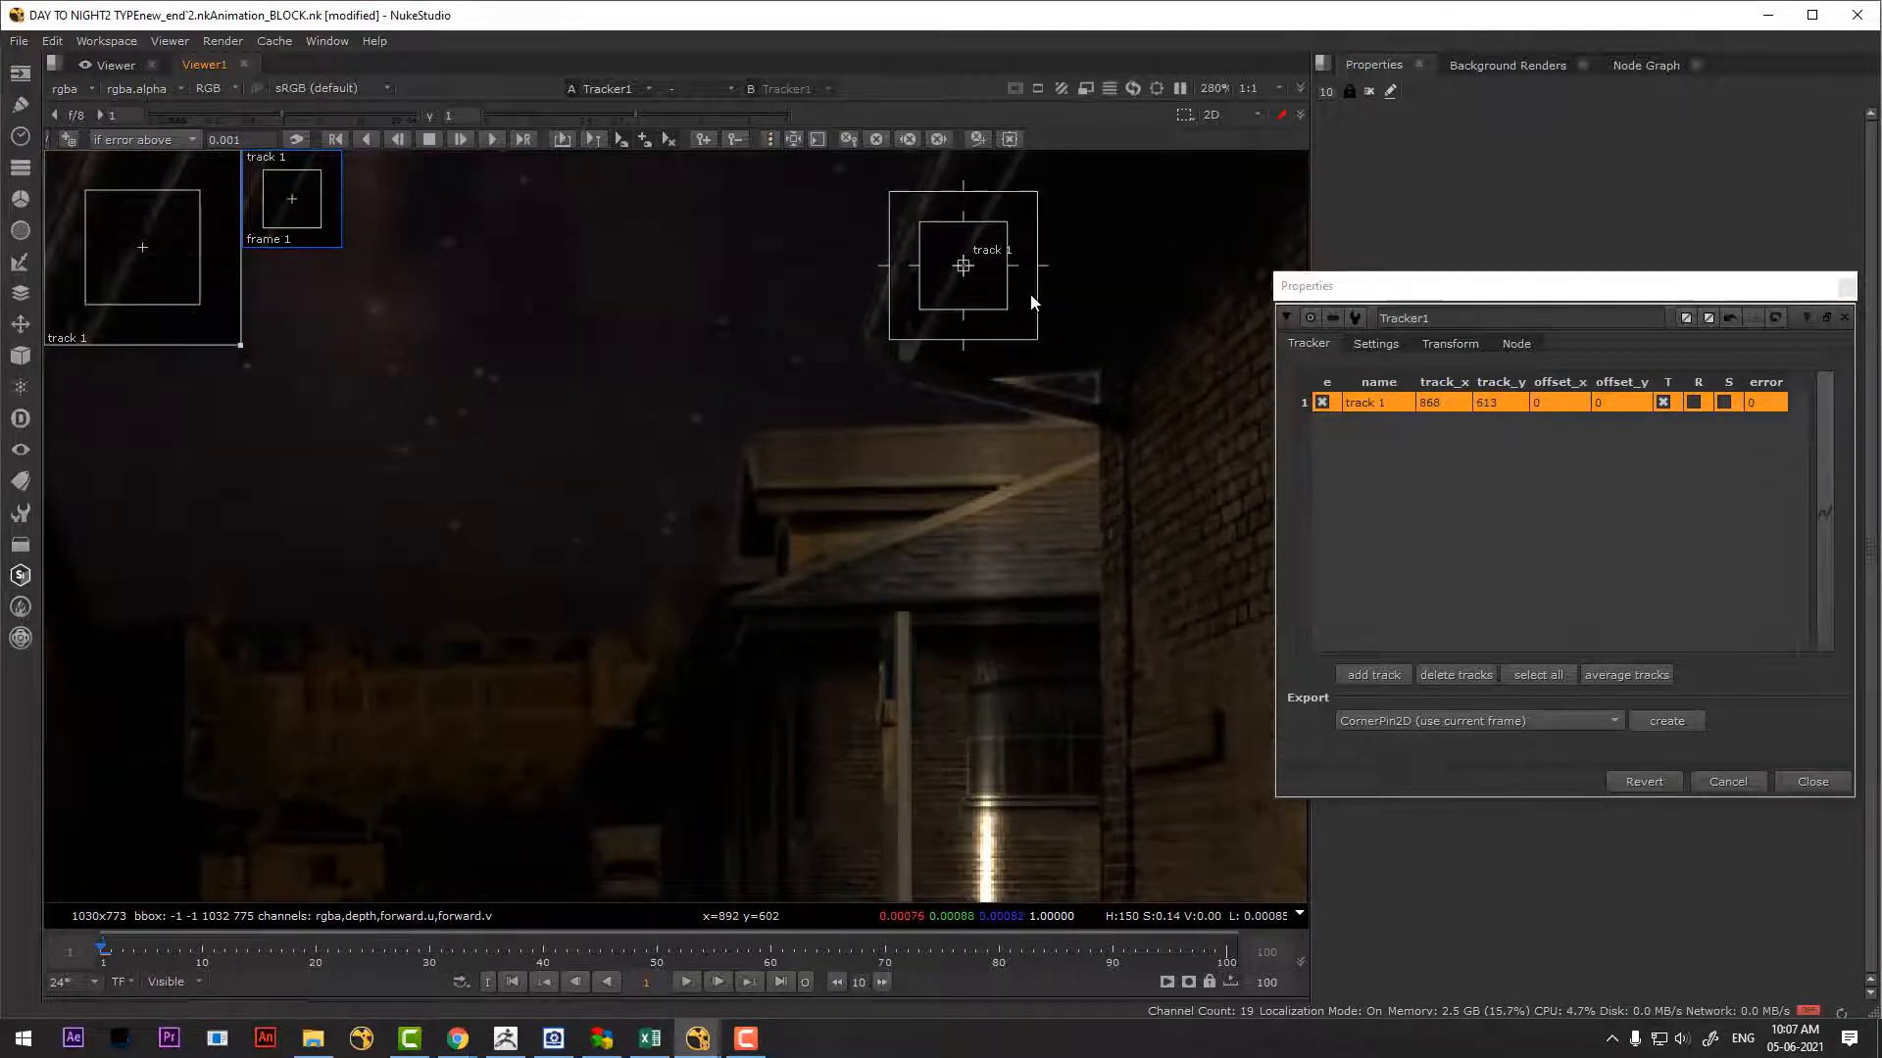
mouse_move(962, 267)
left_mouse_down()
mouse_move(979, 286)
mouse_move(962, 264)
left_mouse_up()
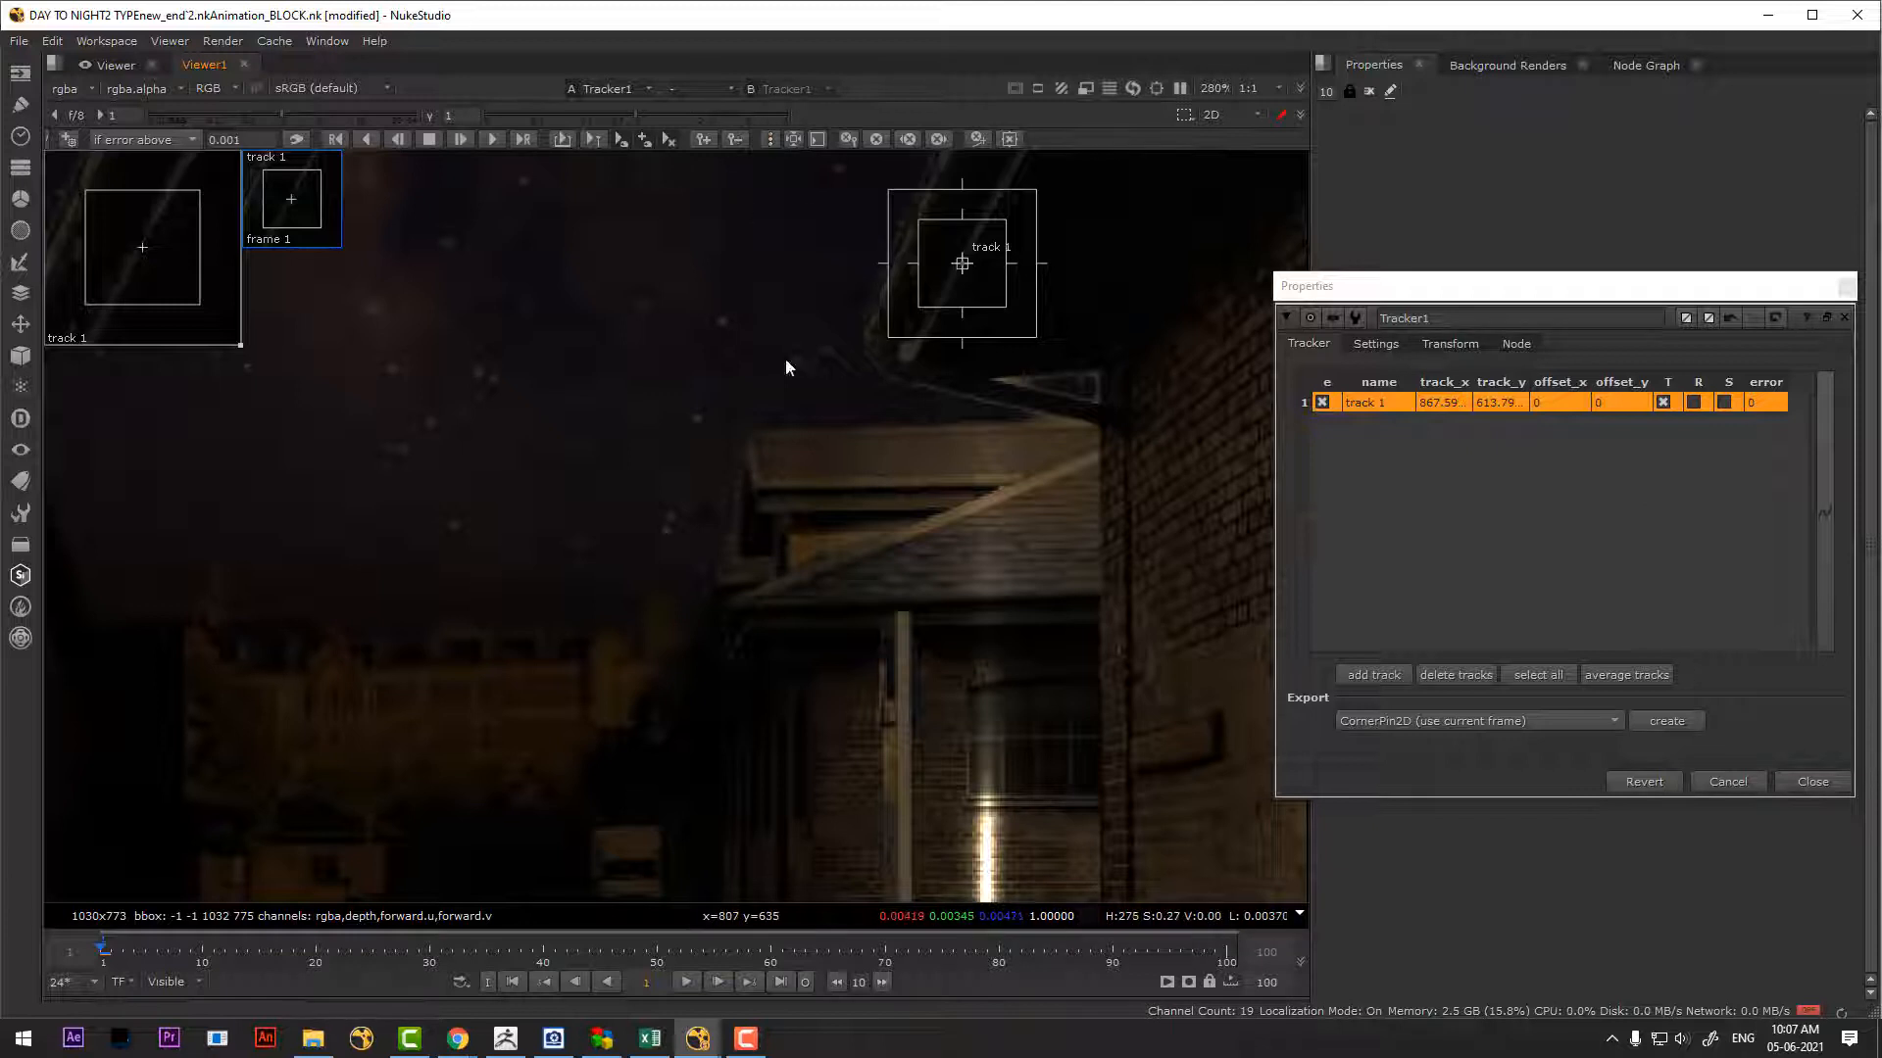
Track the roof-edge point forwards from frame 1
left_click(490, 139)
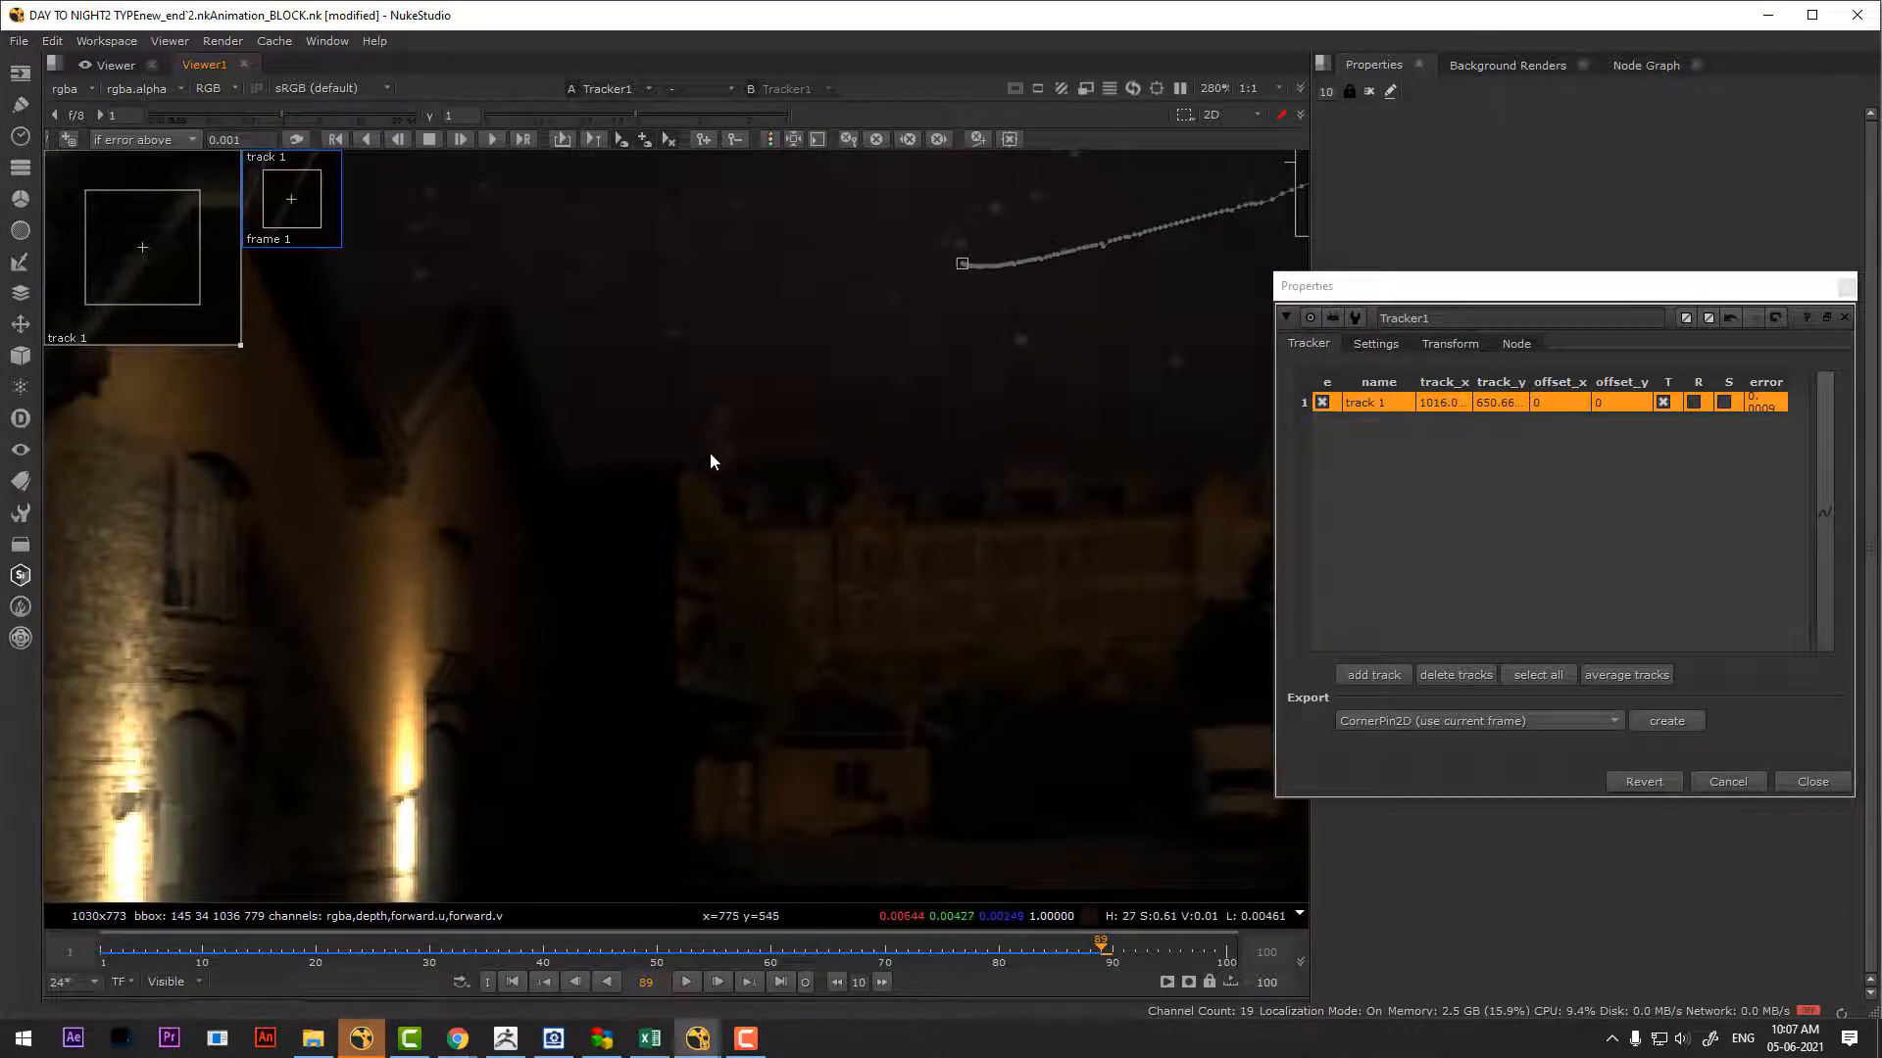
scroll(710, 451, "down", 3)
scroll(743, 455, "down", 2)
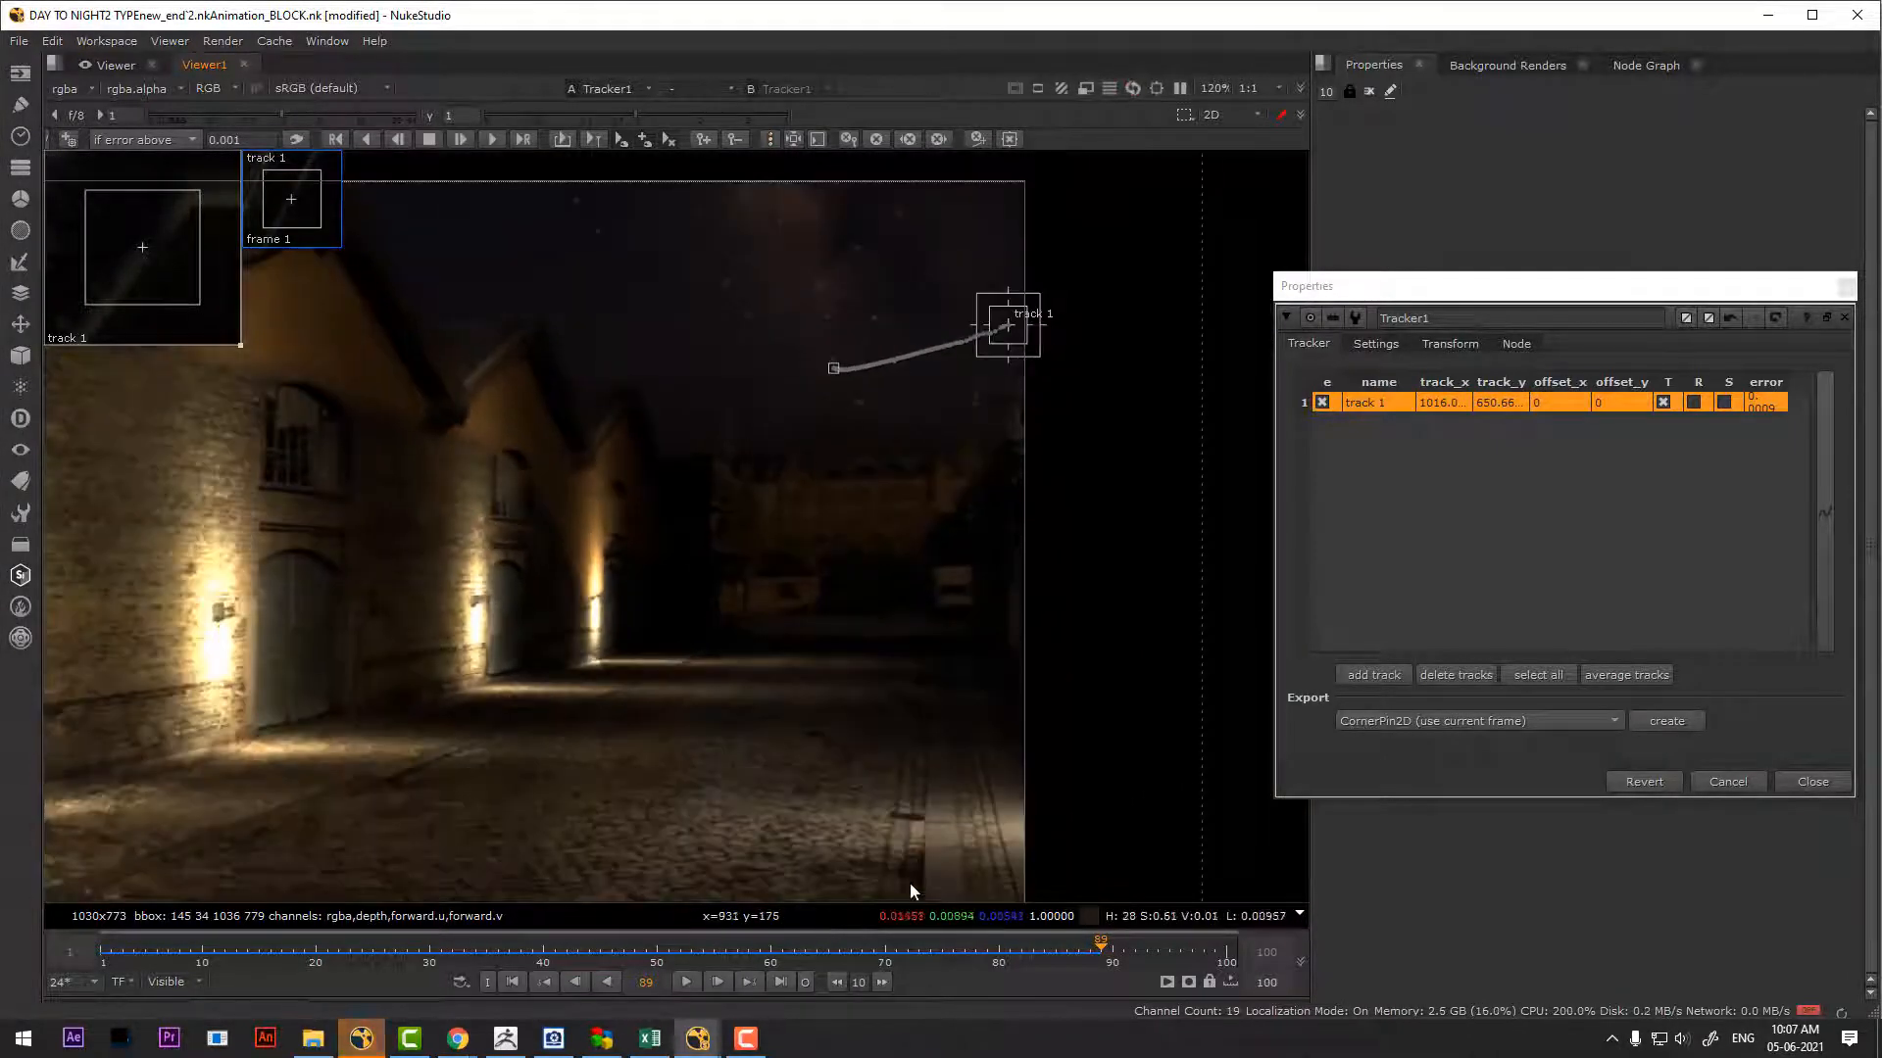
Play the sequence from its first frame and examine how track 1 follows the right-hand building's roof edge
left_click(513, 983)
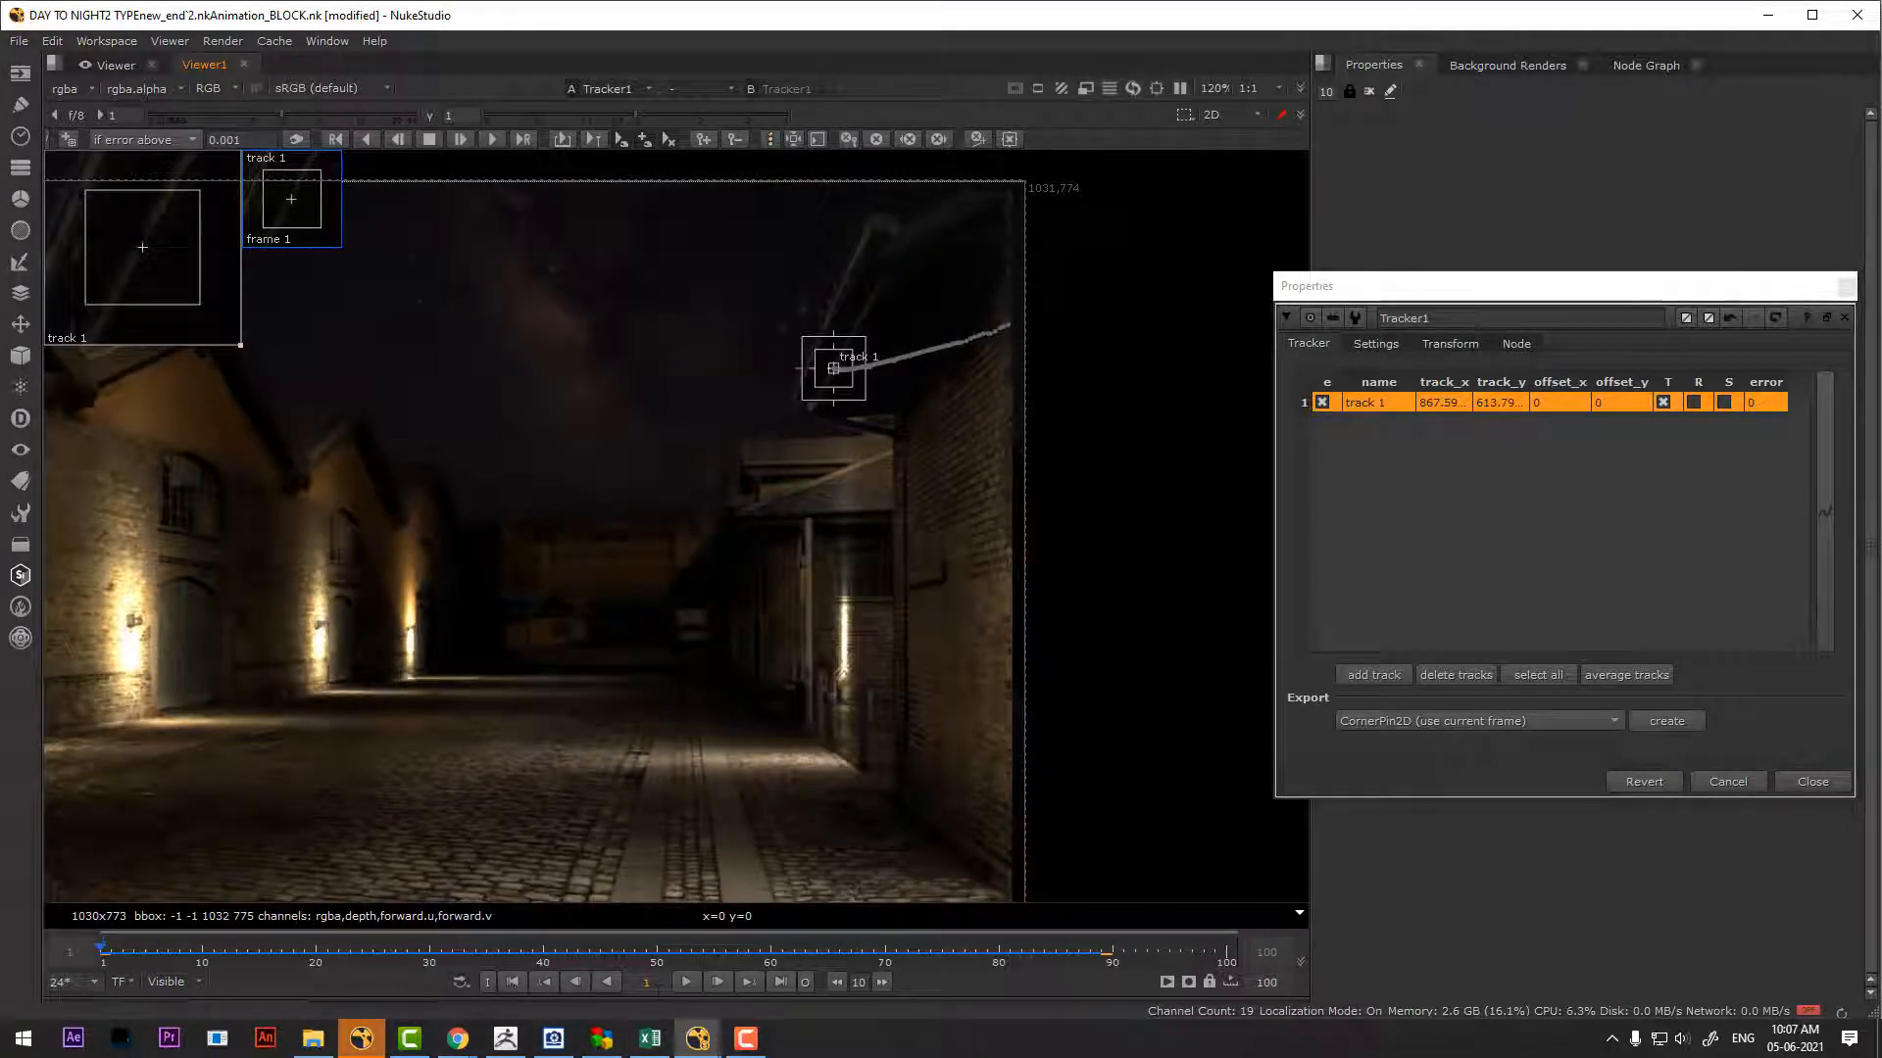
left_click(686, 982)
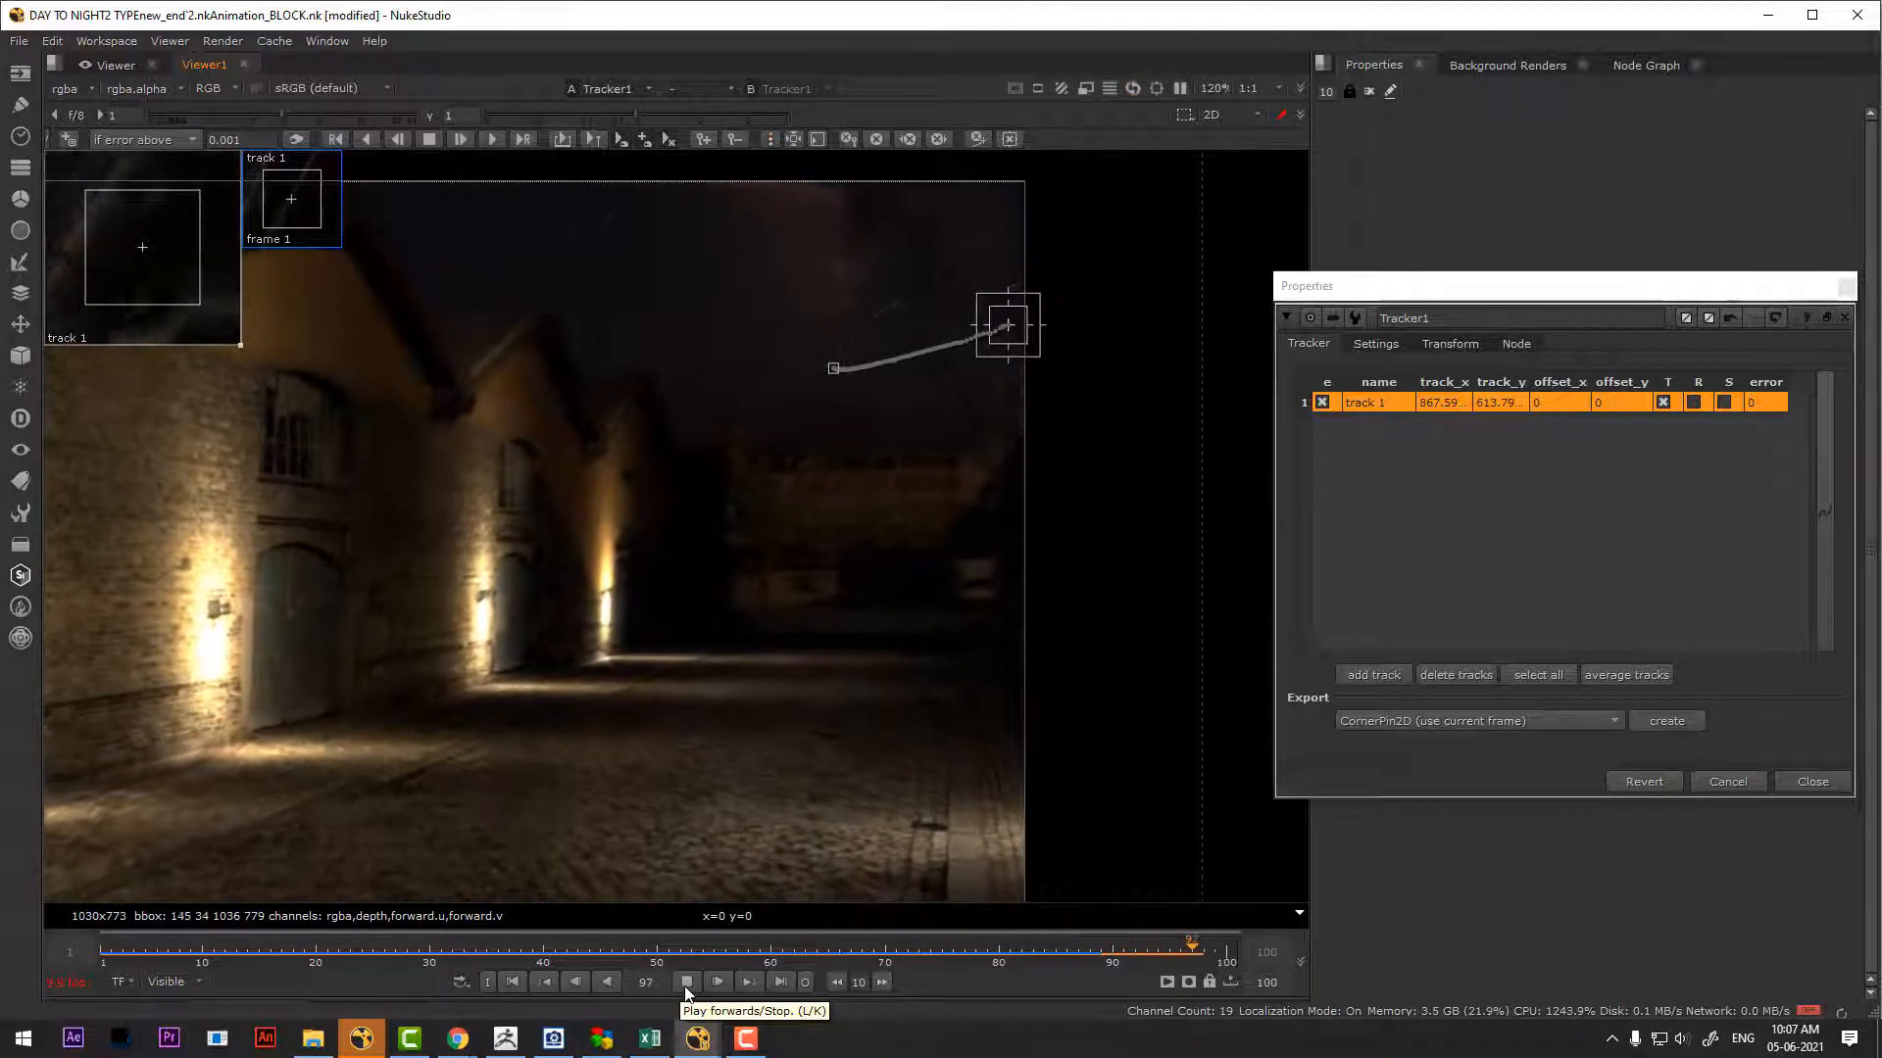
left_click(686, 982)
scroll(833, 562, "down", 1)
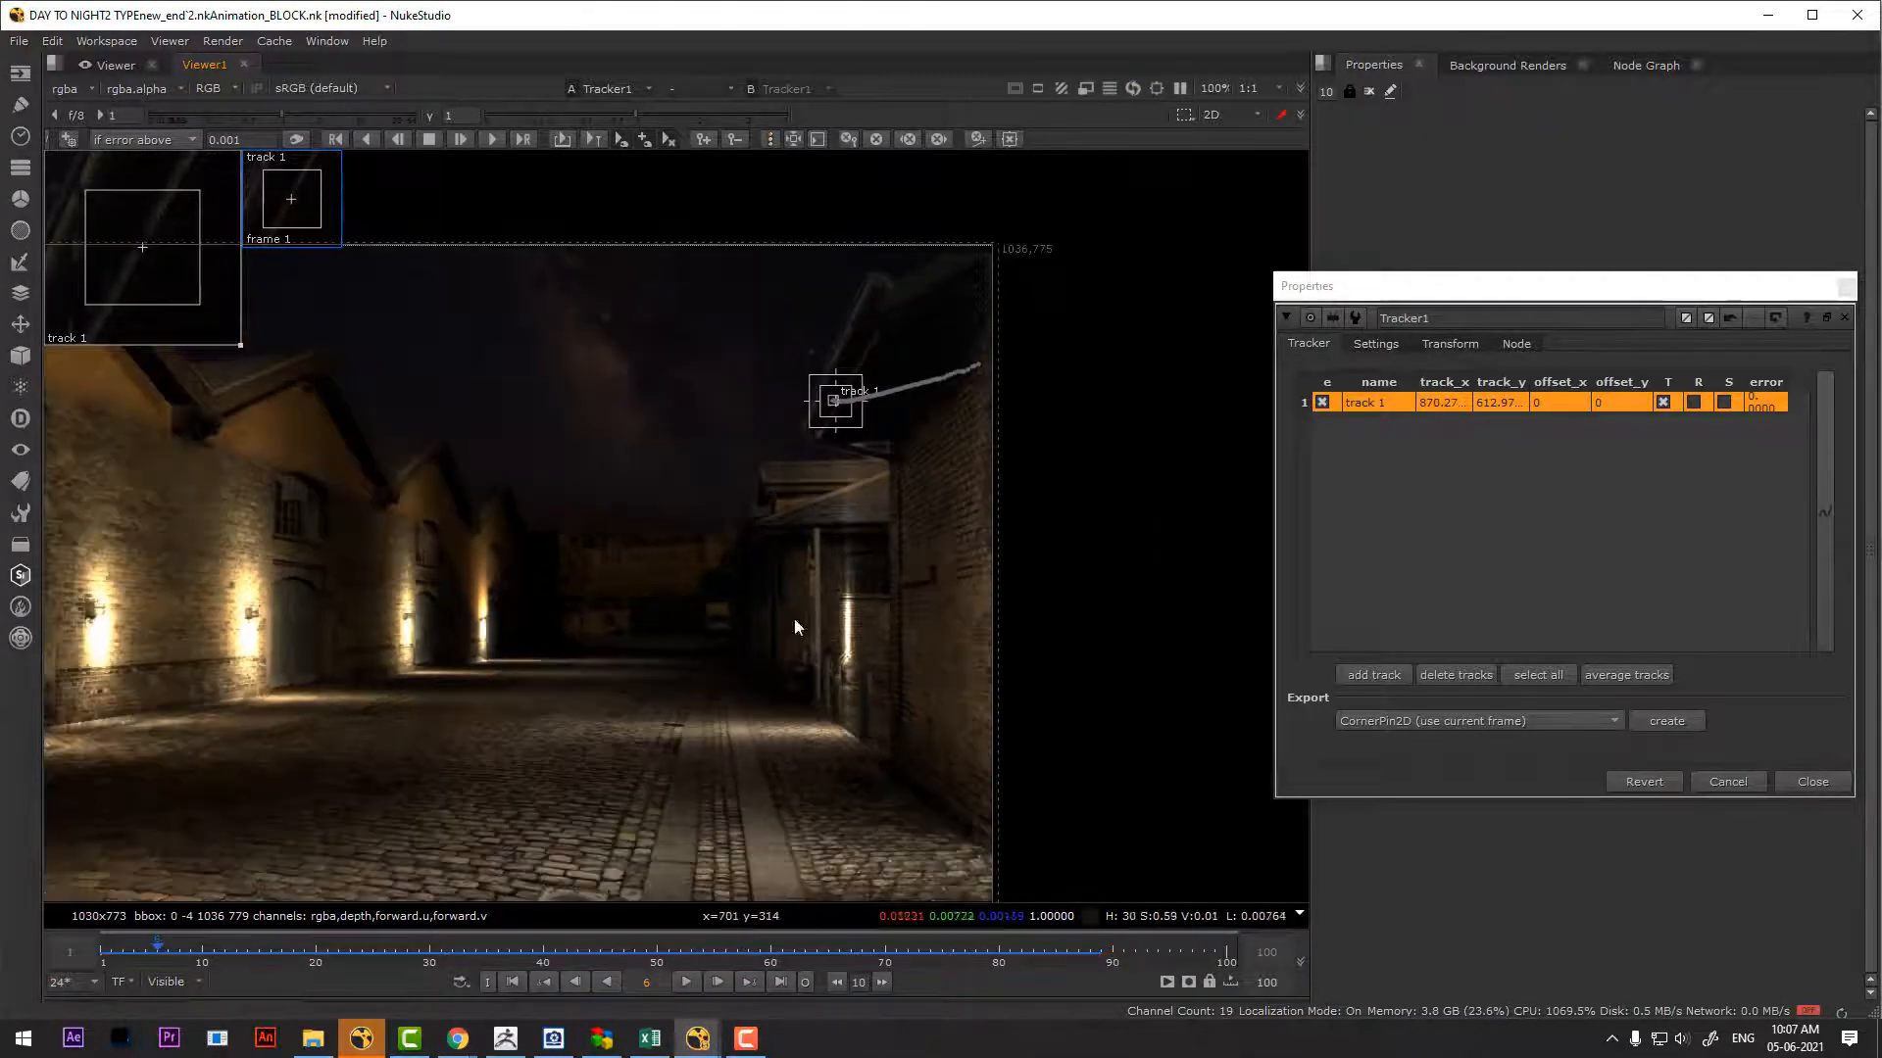
scroll(867, 544, "down", 1)
middle_click_drag(621, 706, 721, 648)
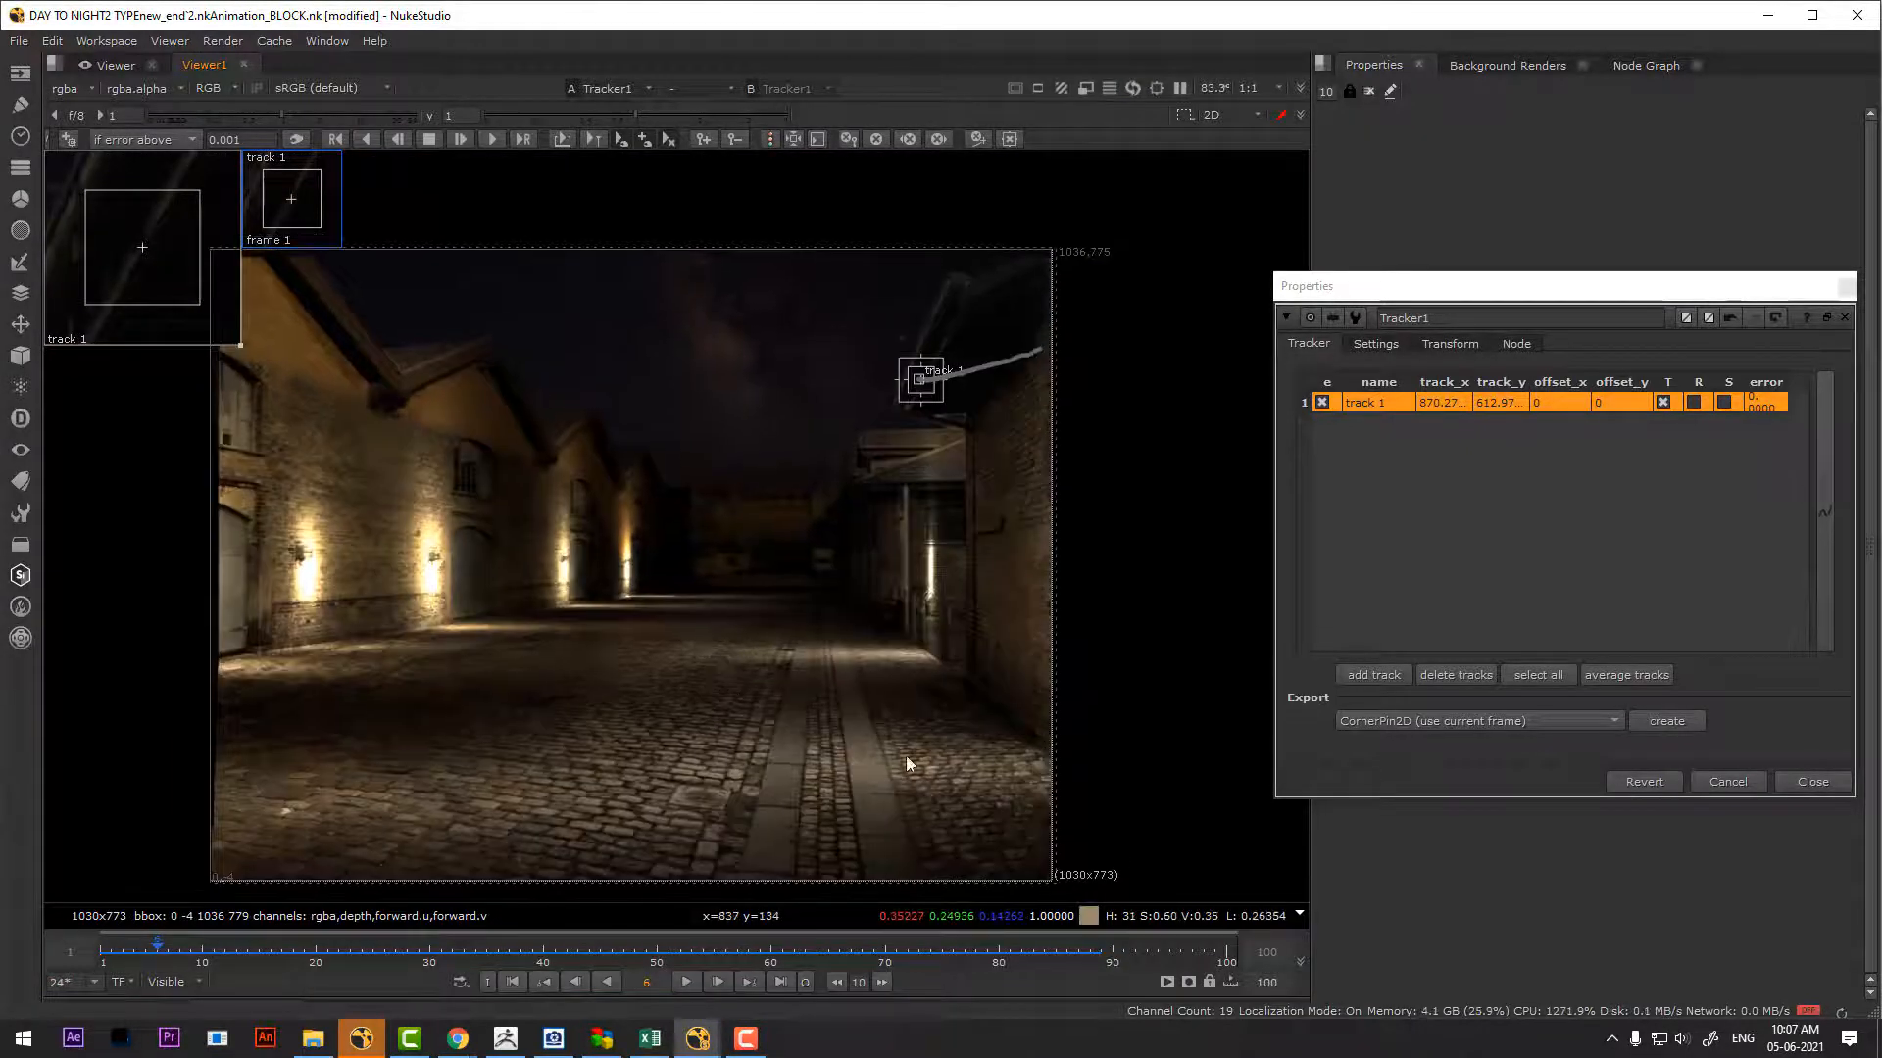
scroll(941, 517, "up", 2)
middle_click_drag(941, 541, 880, 656)
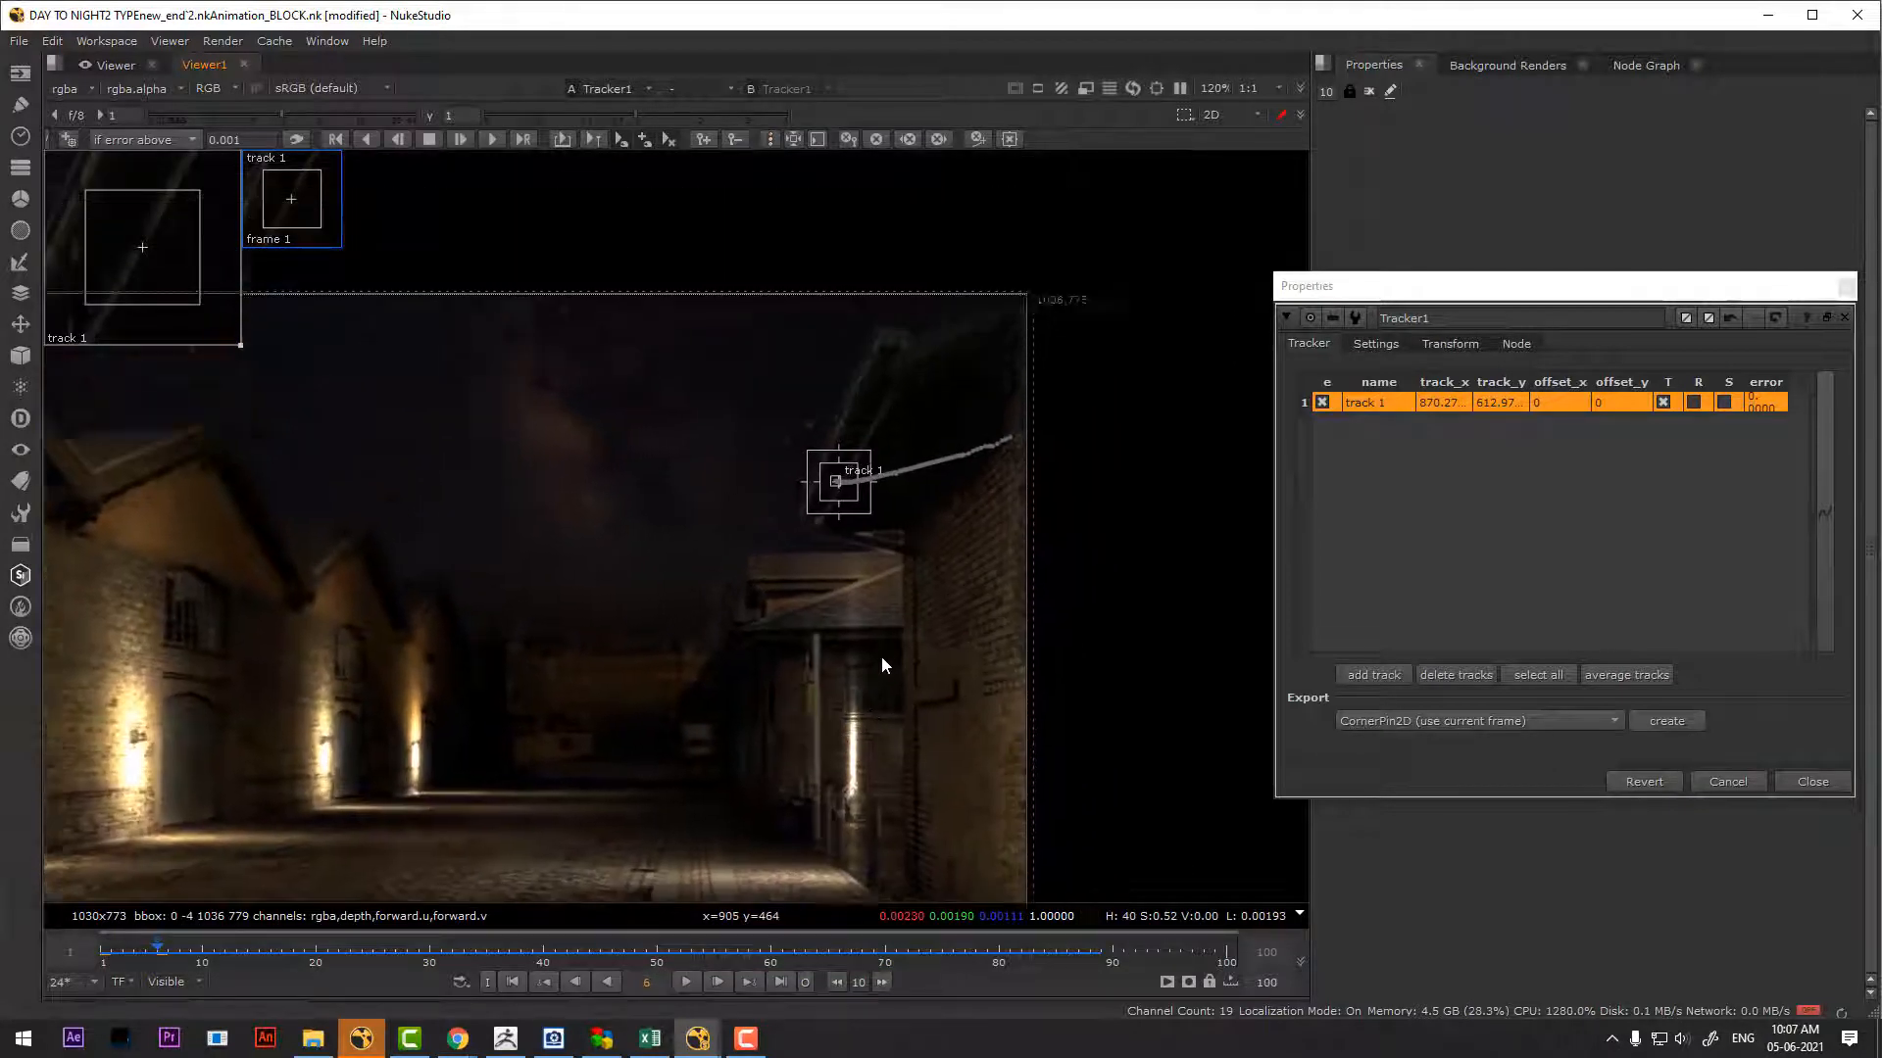
scroll(886, 645, "up", 1)
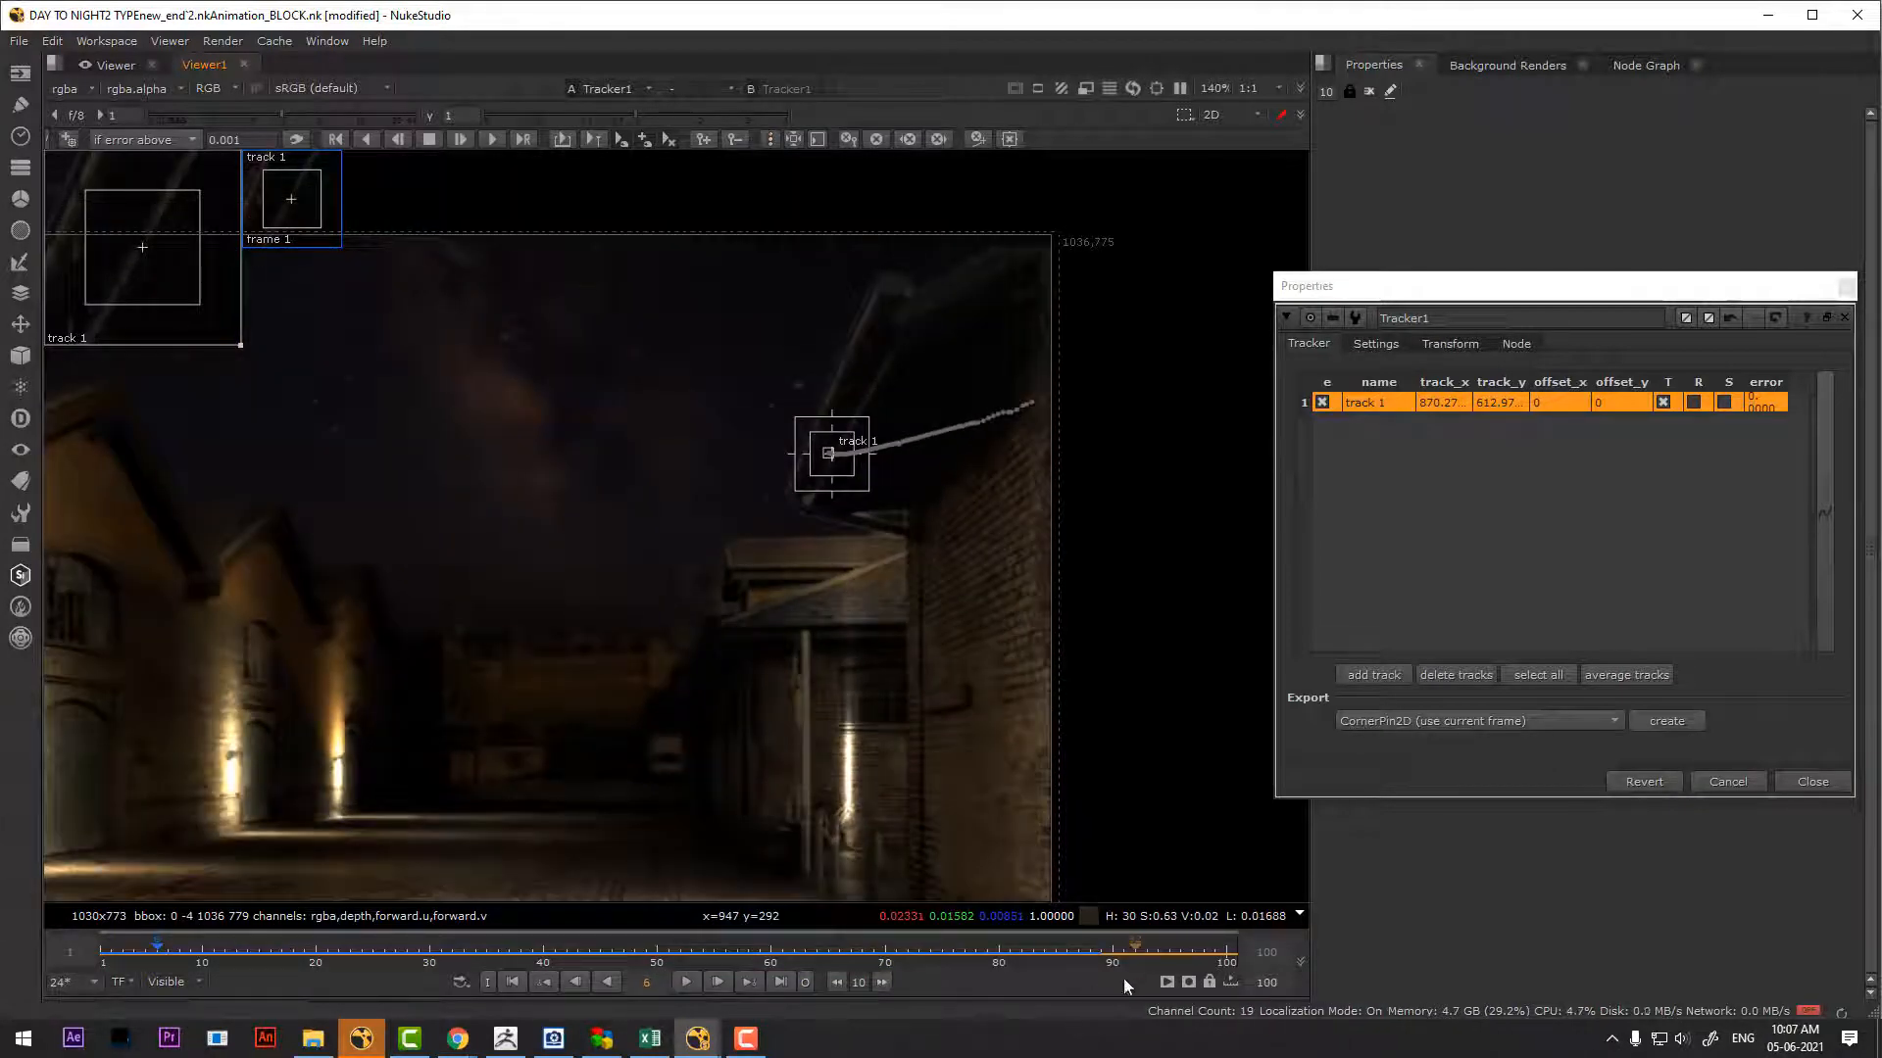
Replace track 1 with a new track near the upper part of the right-hand roof, at about x 919.5, y 702
left_click(1360, 403)
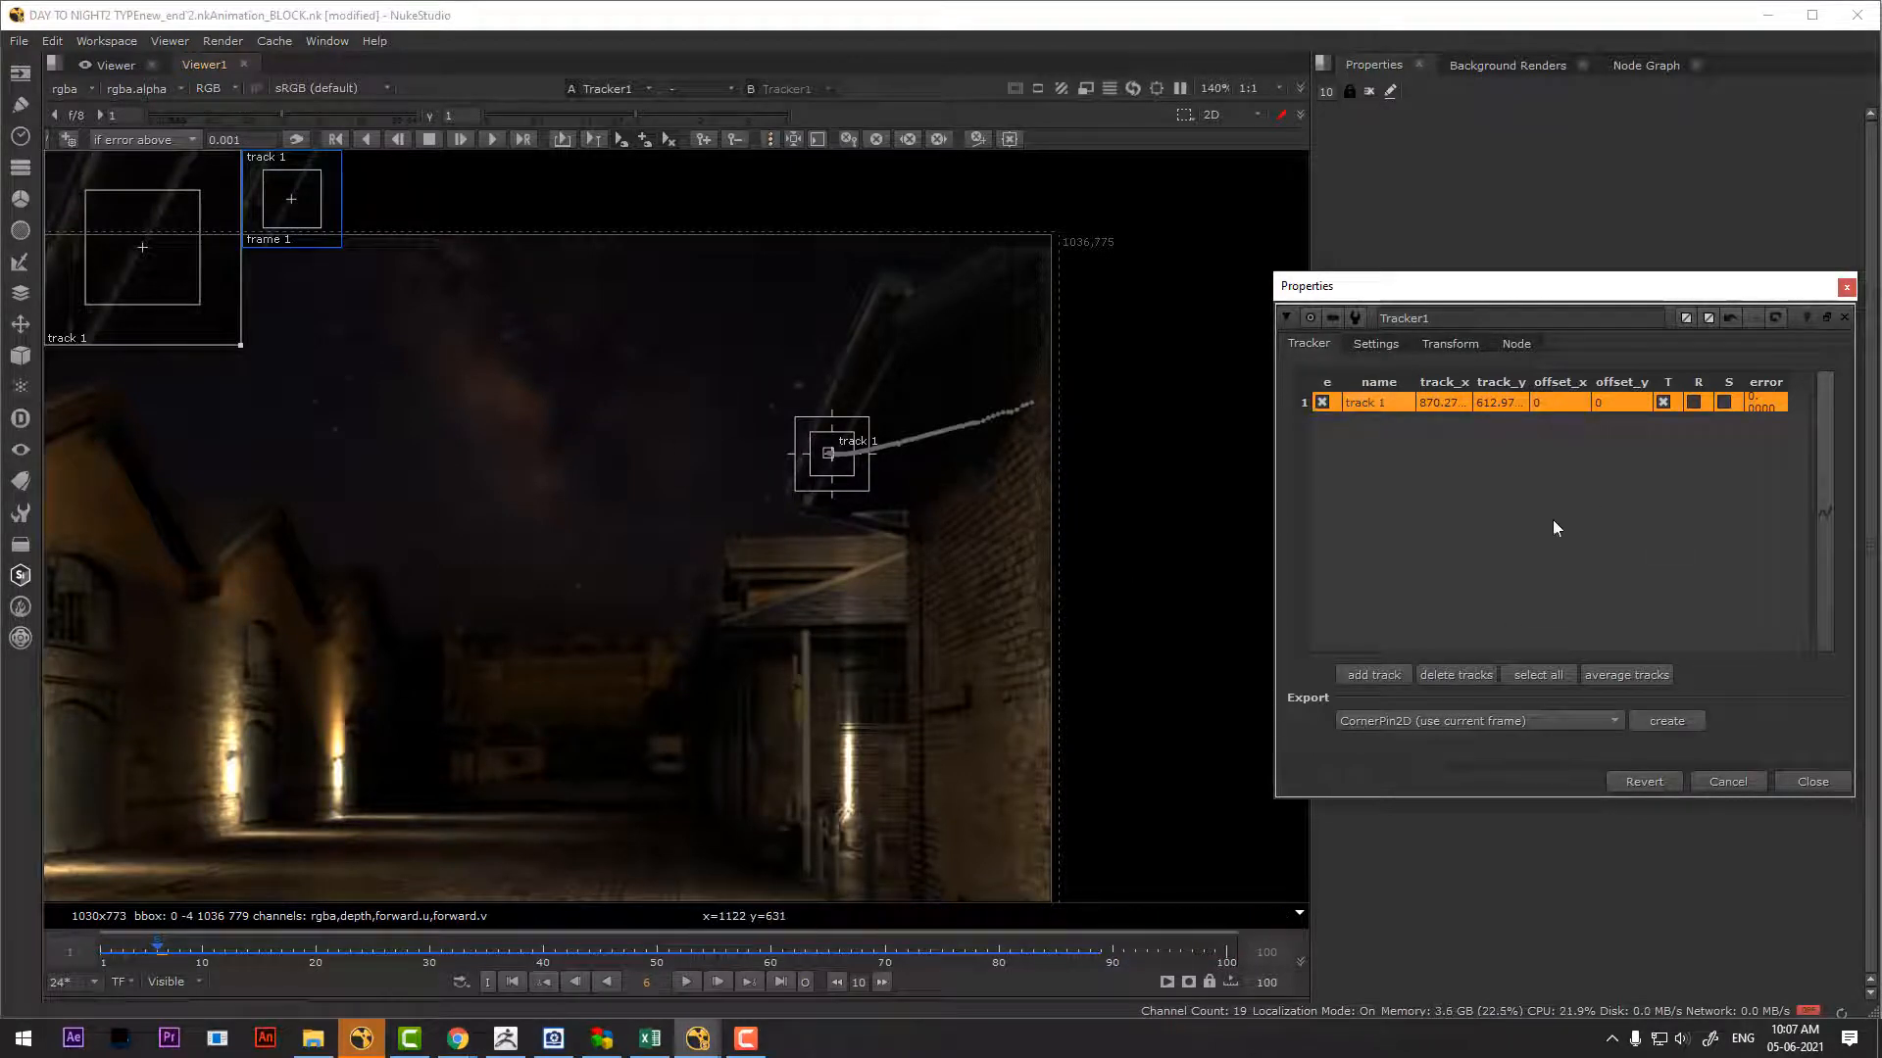
left_click(1380, 672)
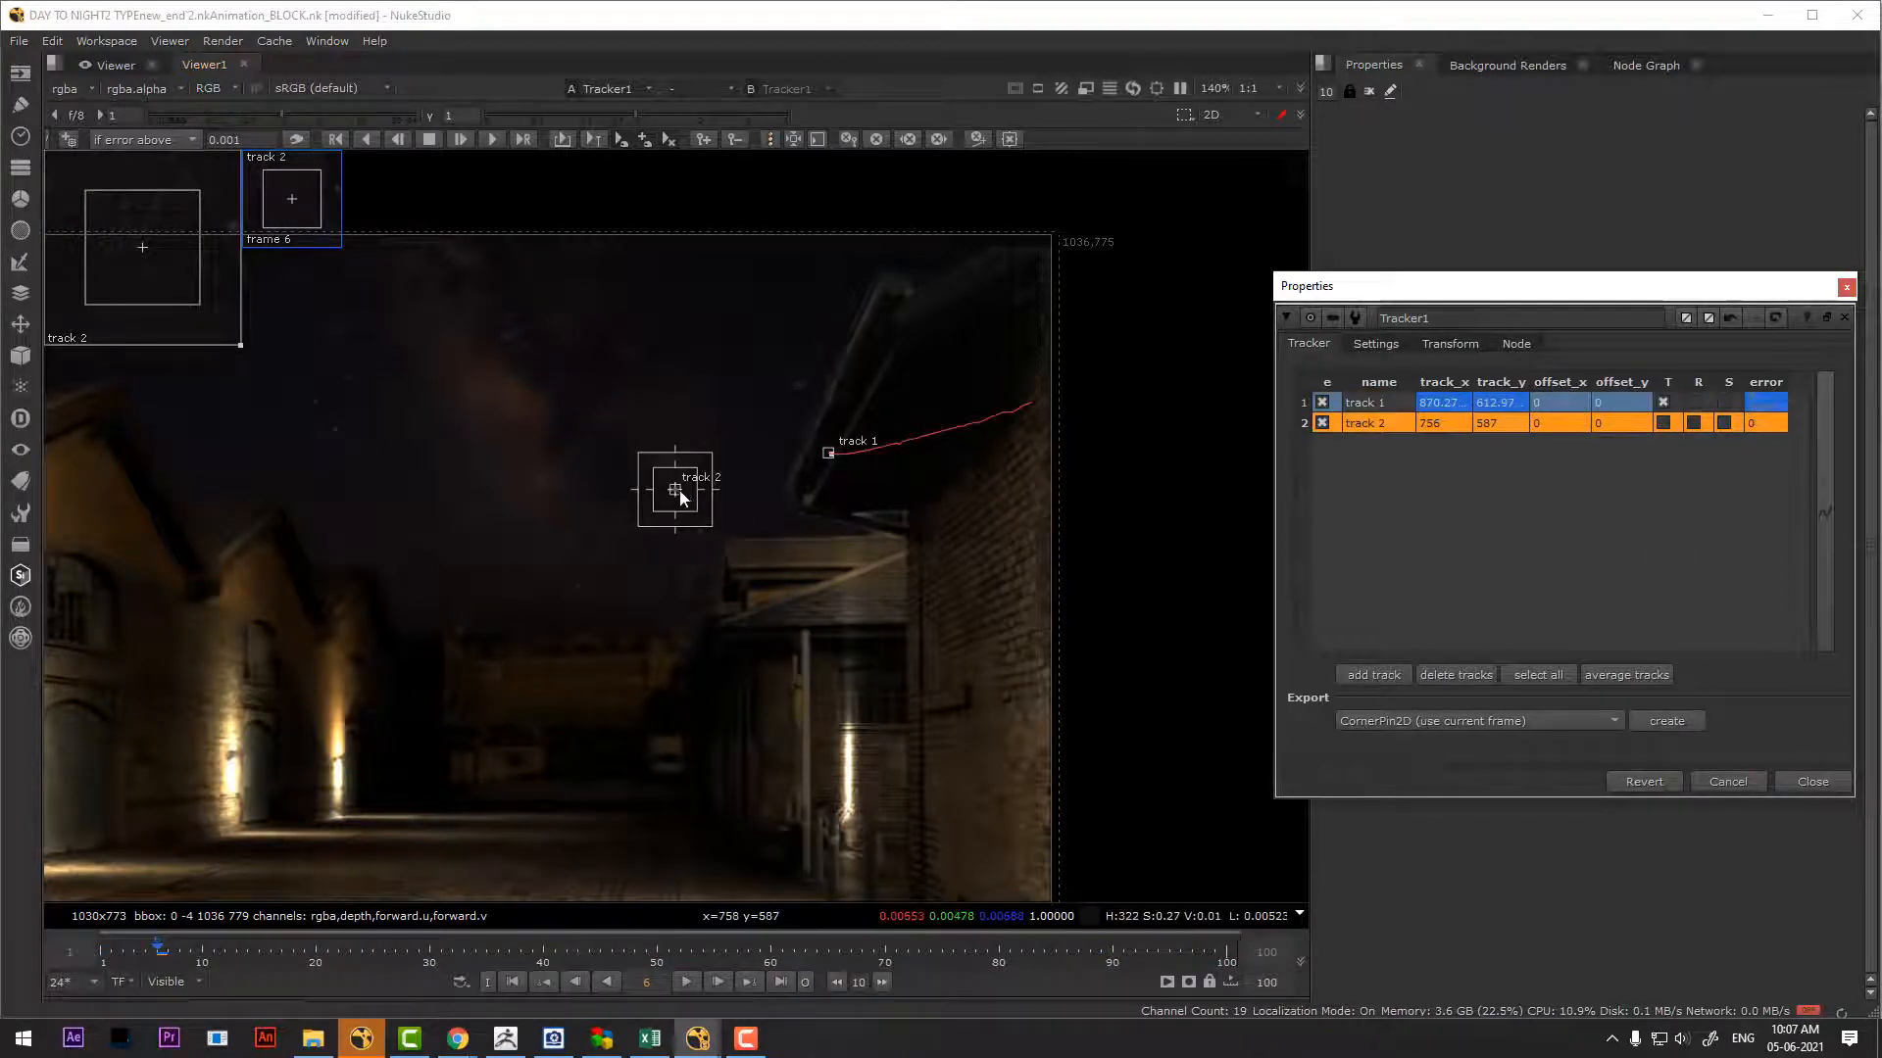
left_click_drag(680, 490, 903, 331)
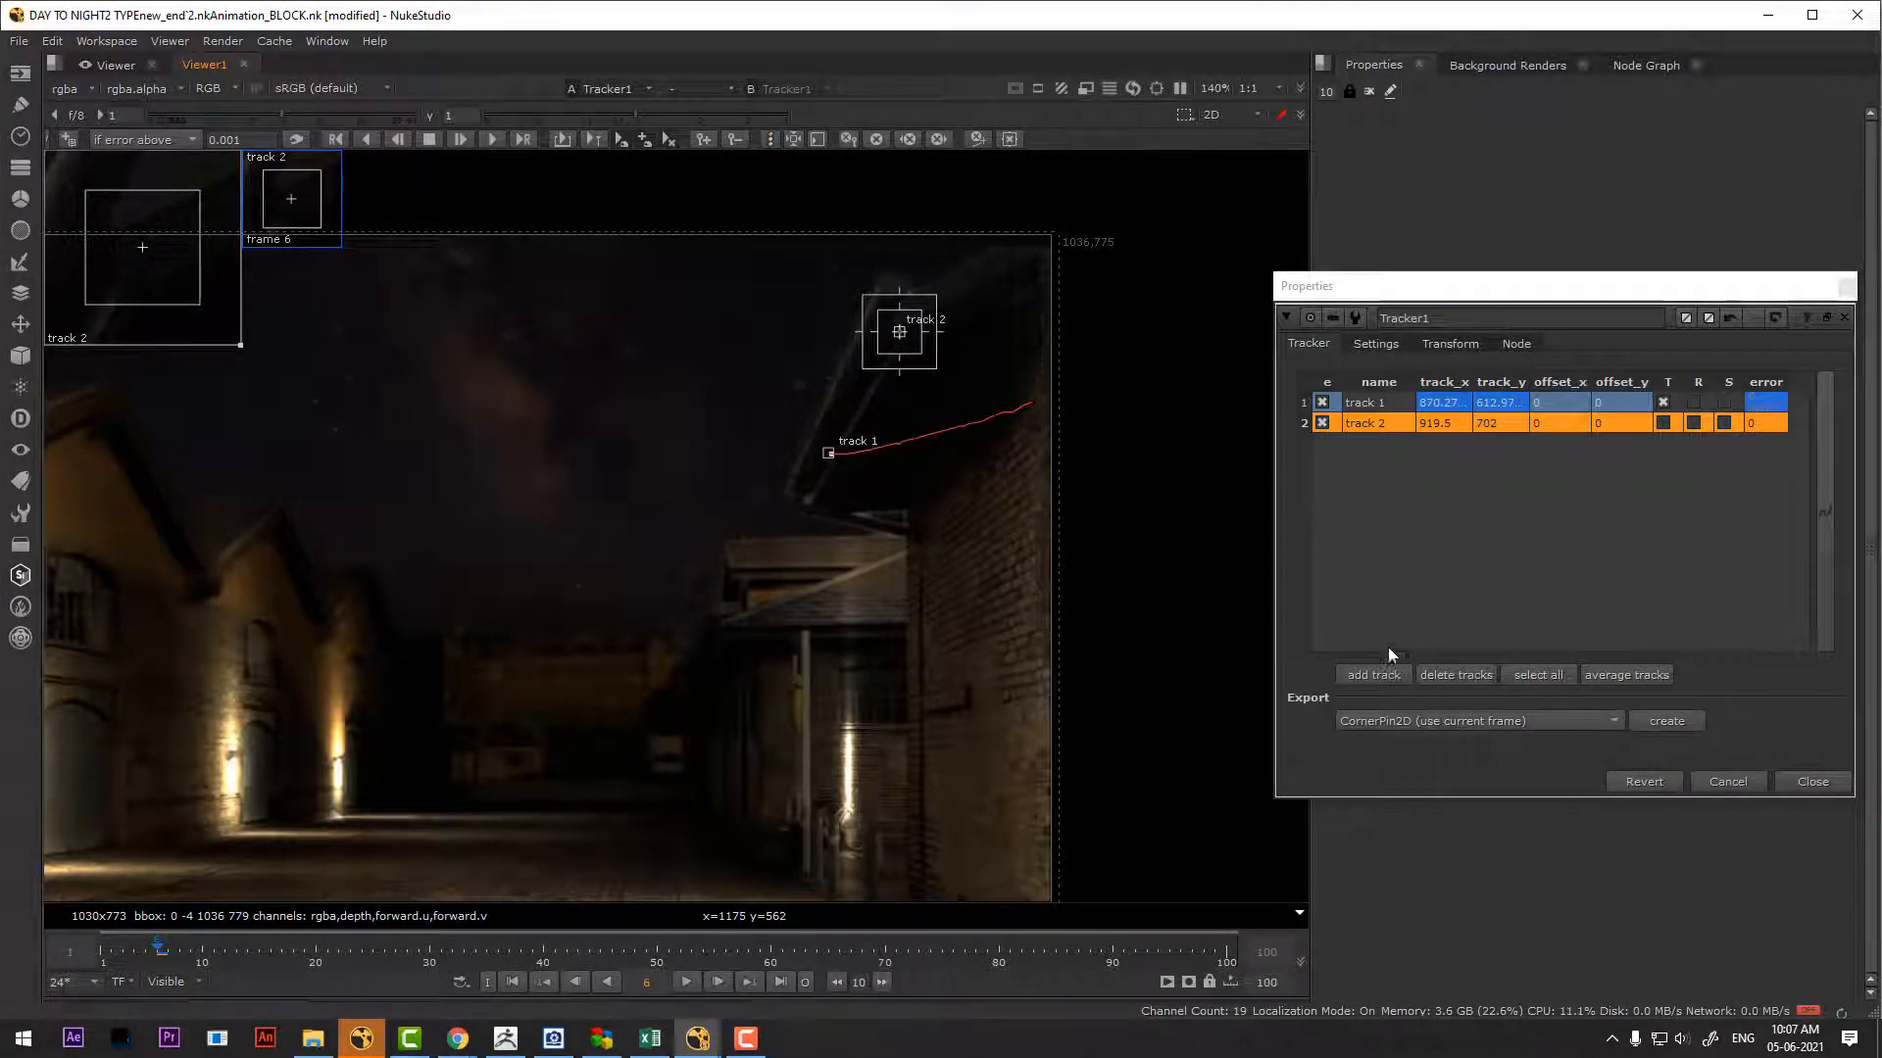
left_click(1370, 402)
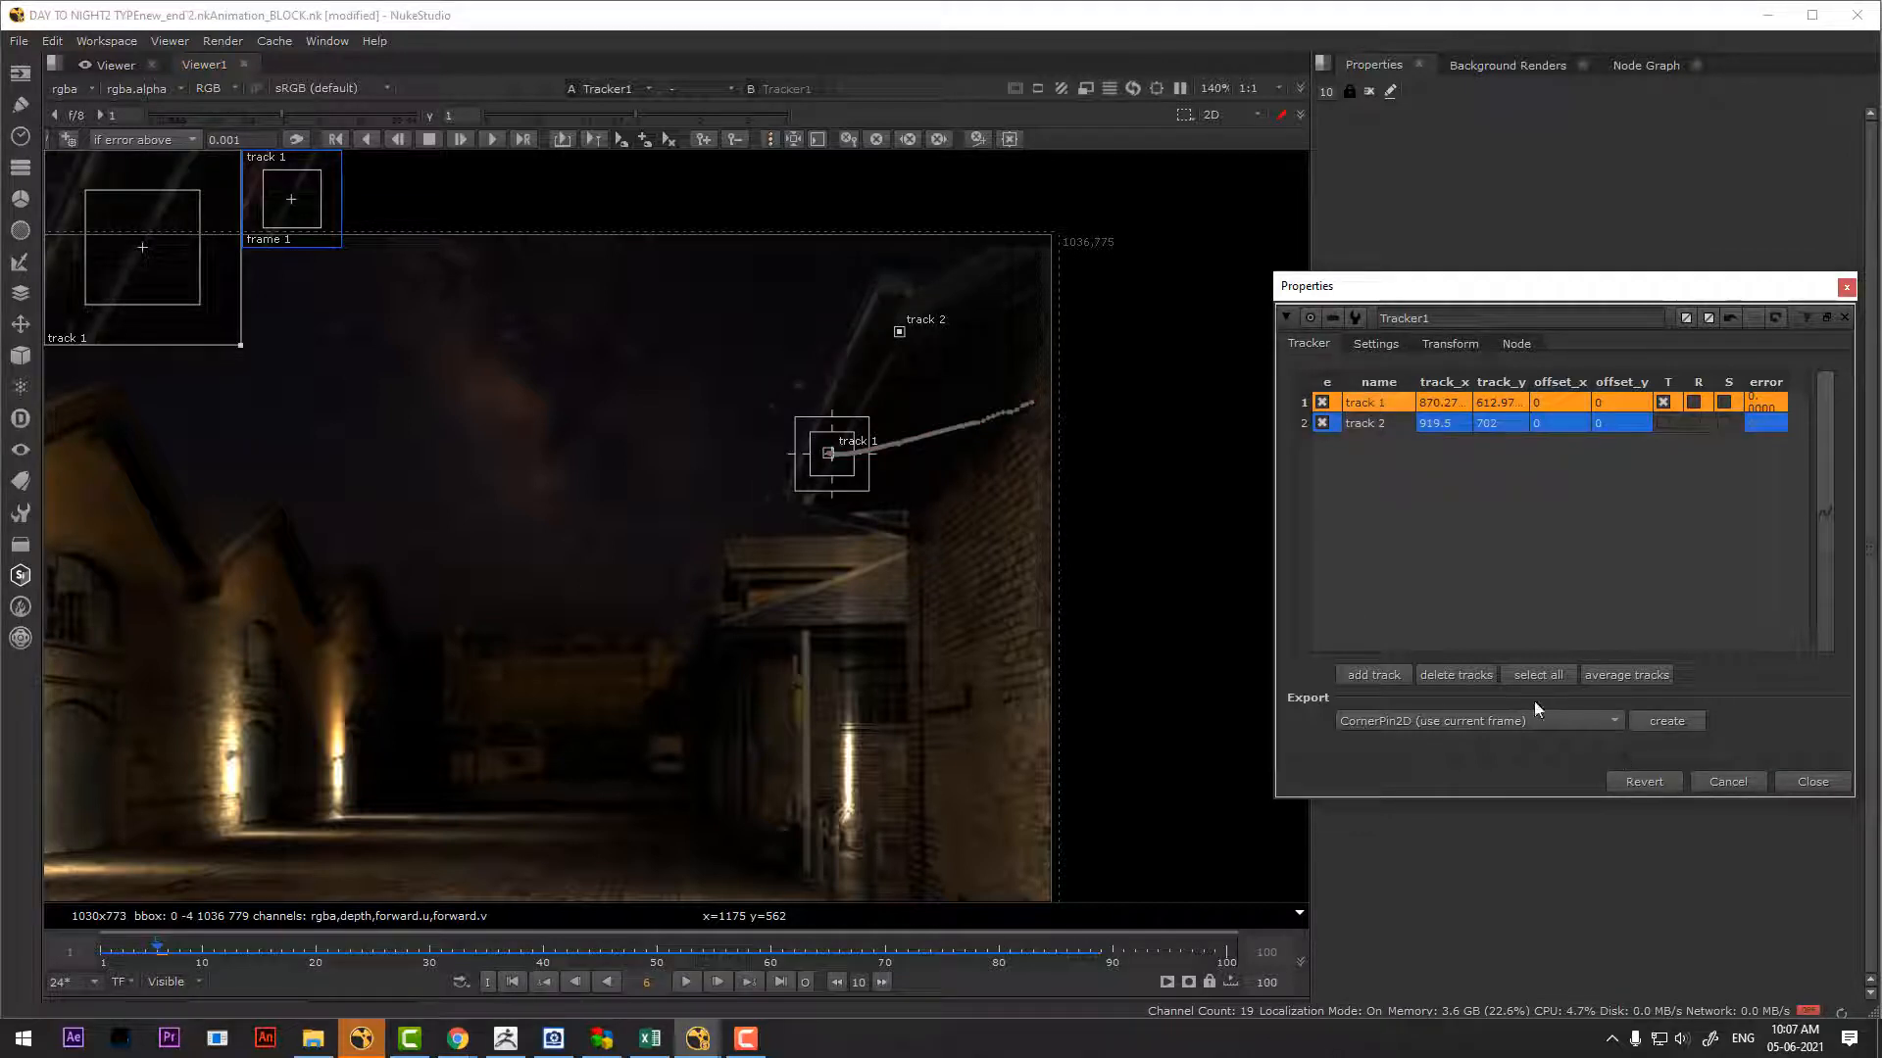
left_click(1458, 675)
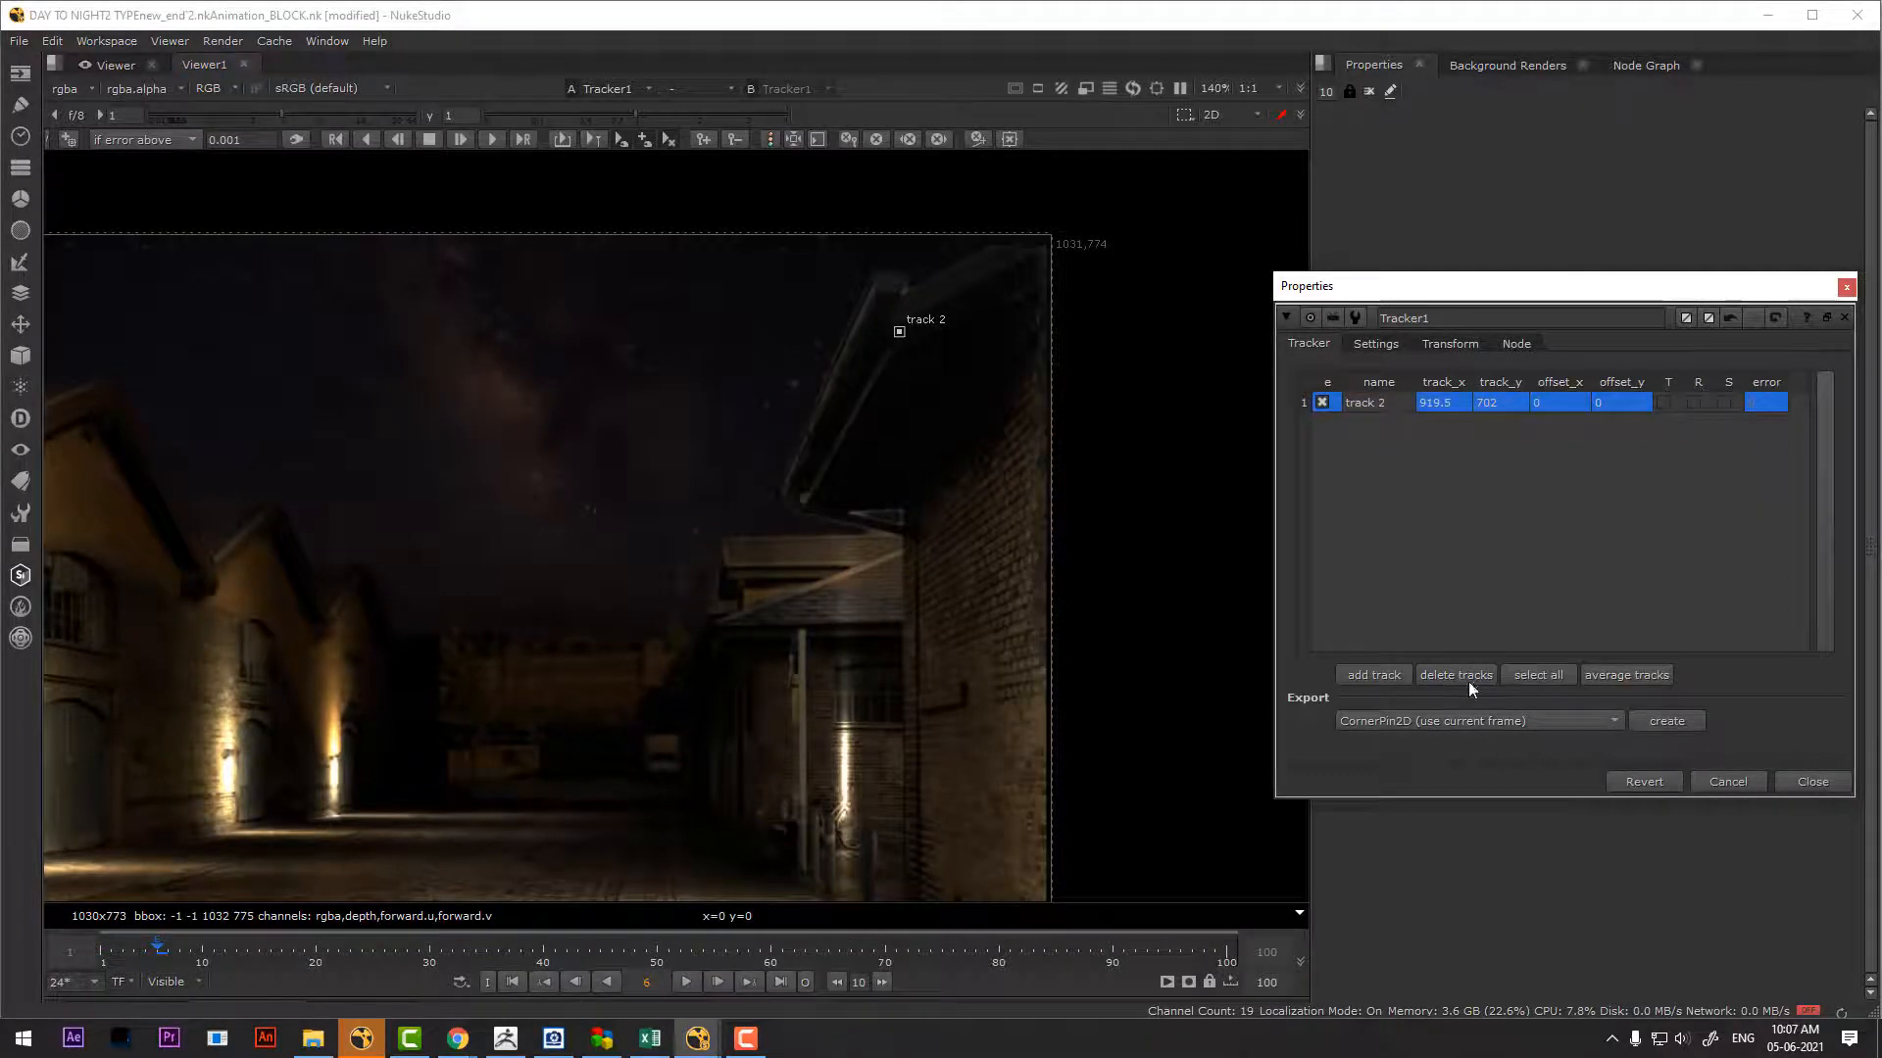
Track the upper roof point of track 2 forwards from frame 6 and return to the first frame
left_click(1372, 403)
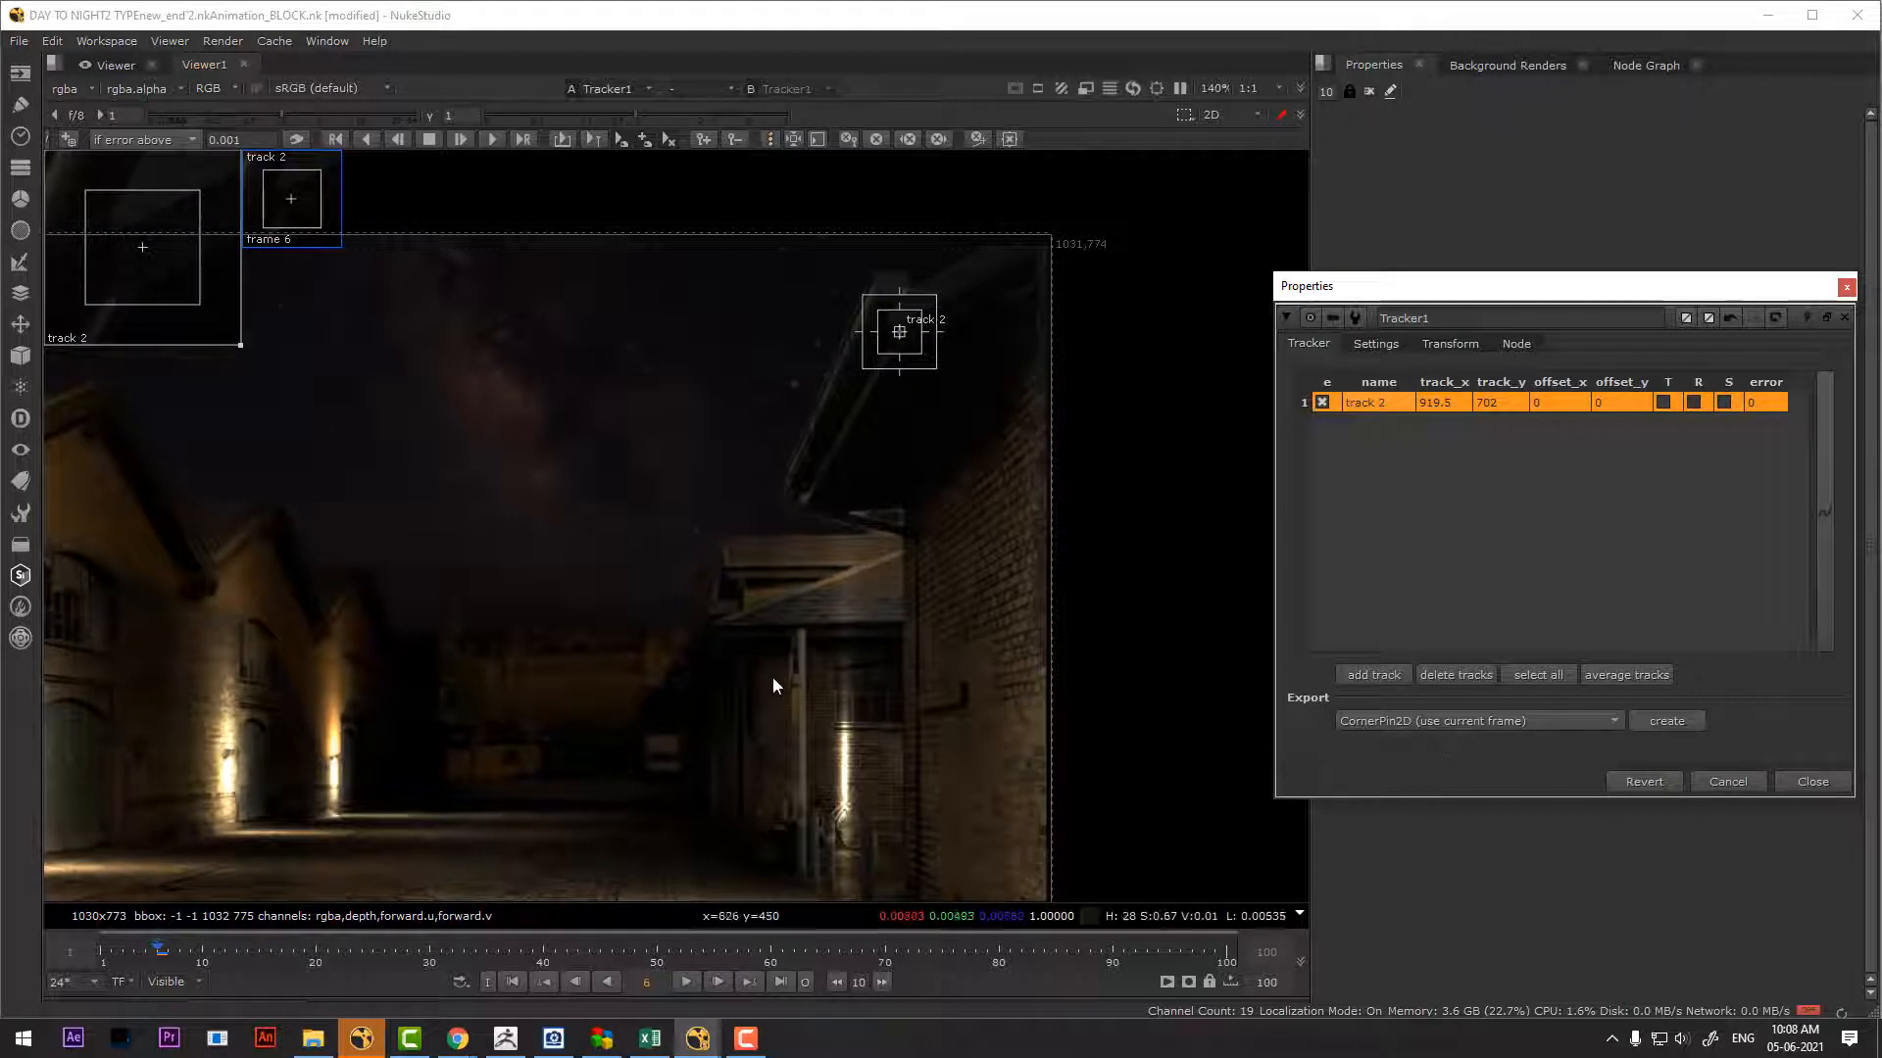
left_click(493, 139)
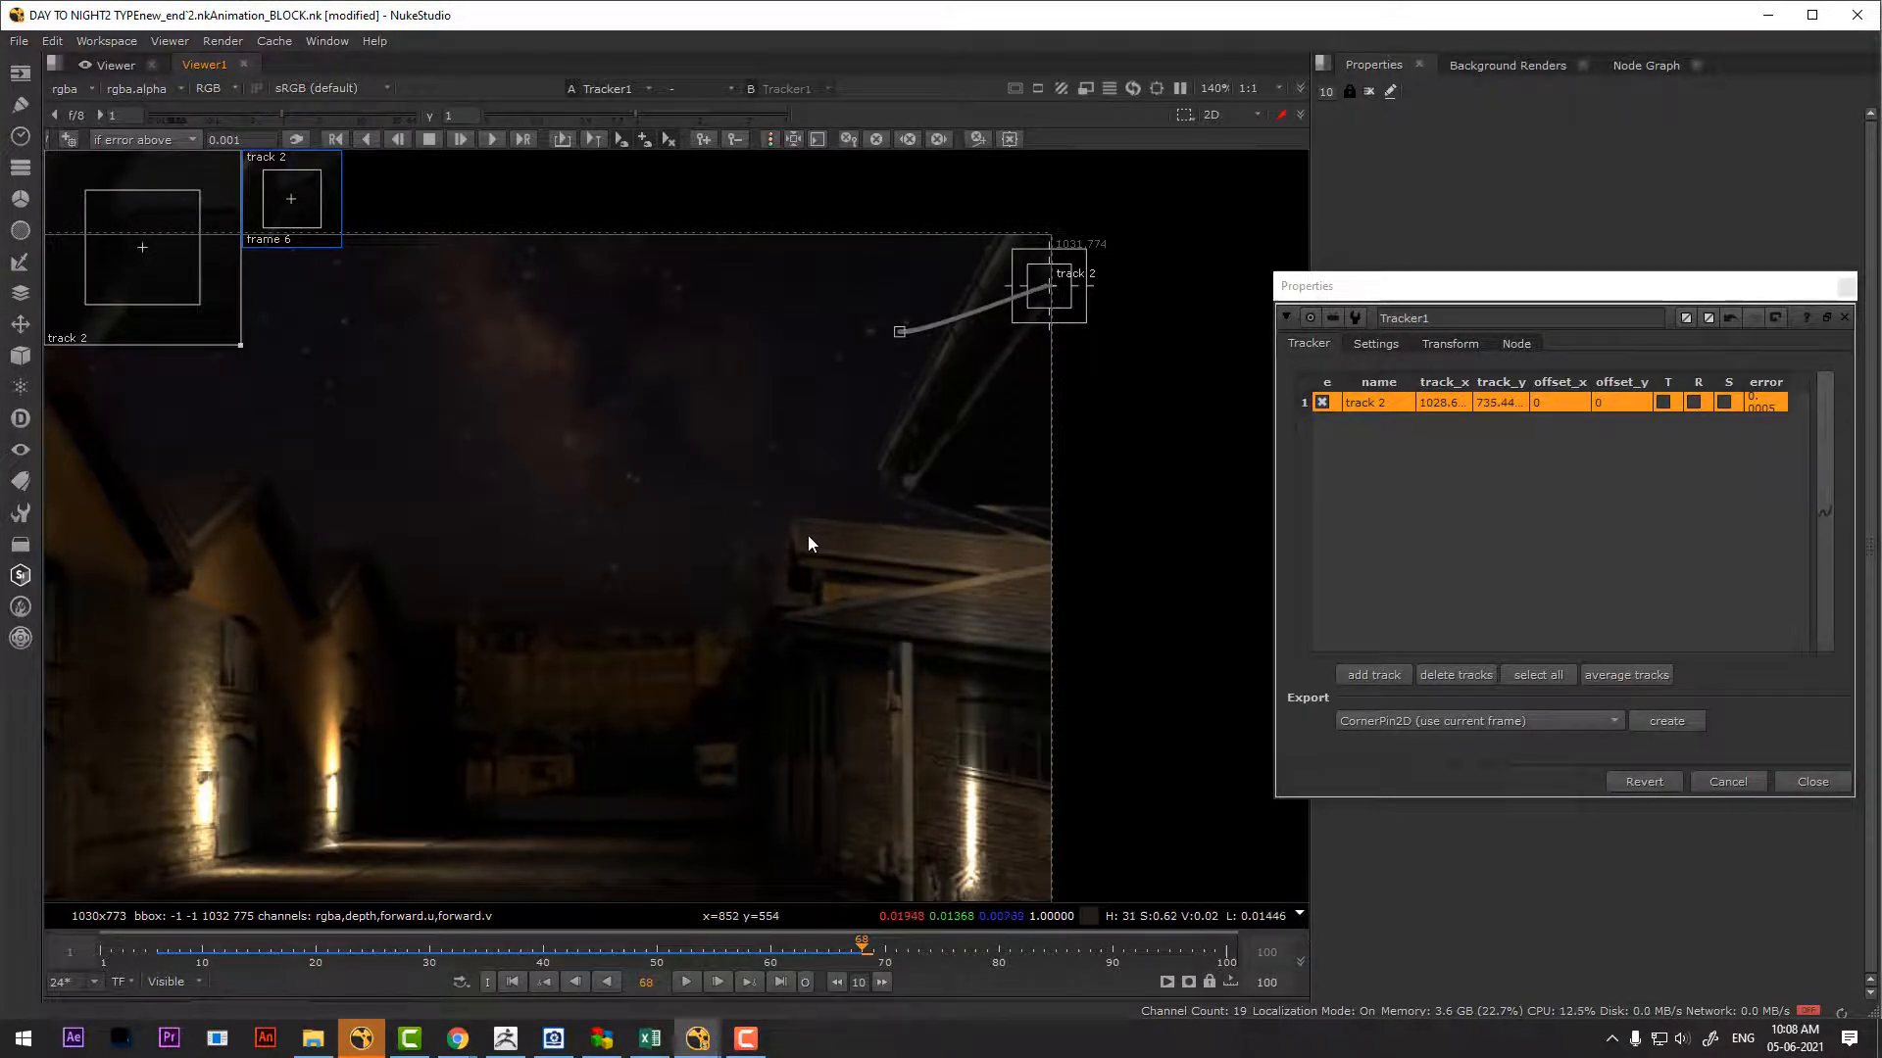
left_click(511, 982)
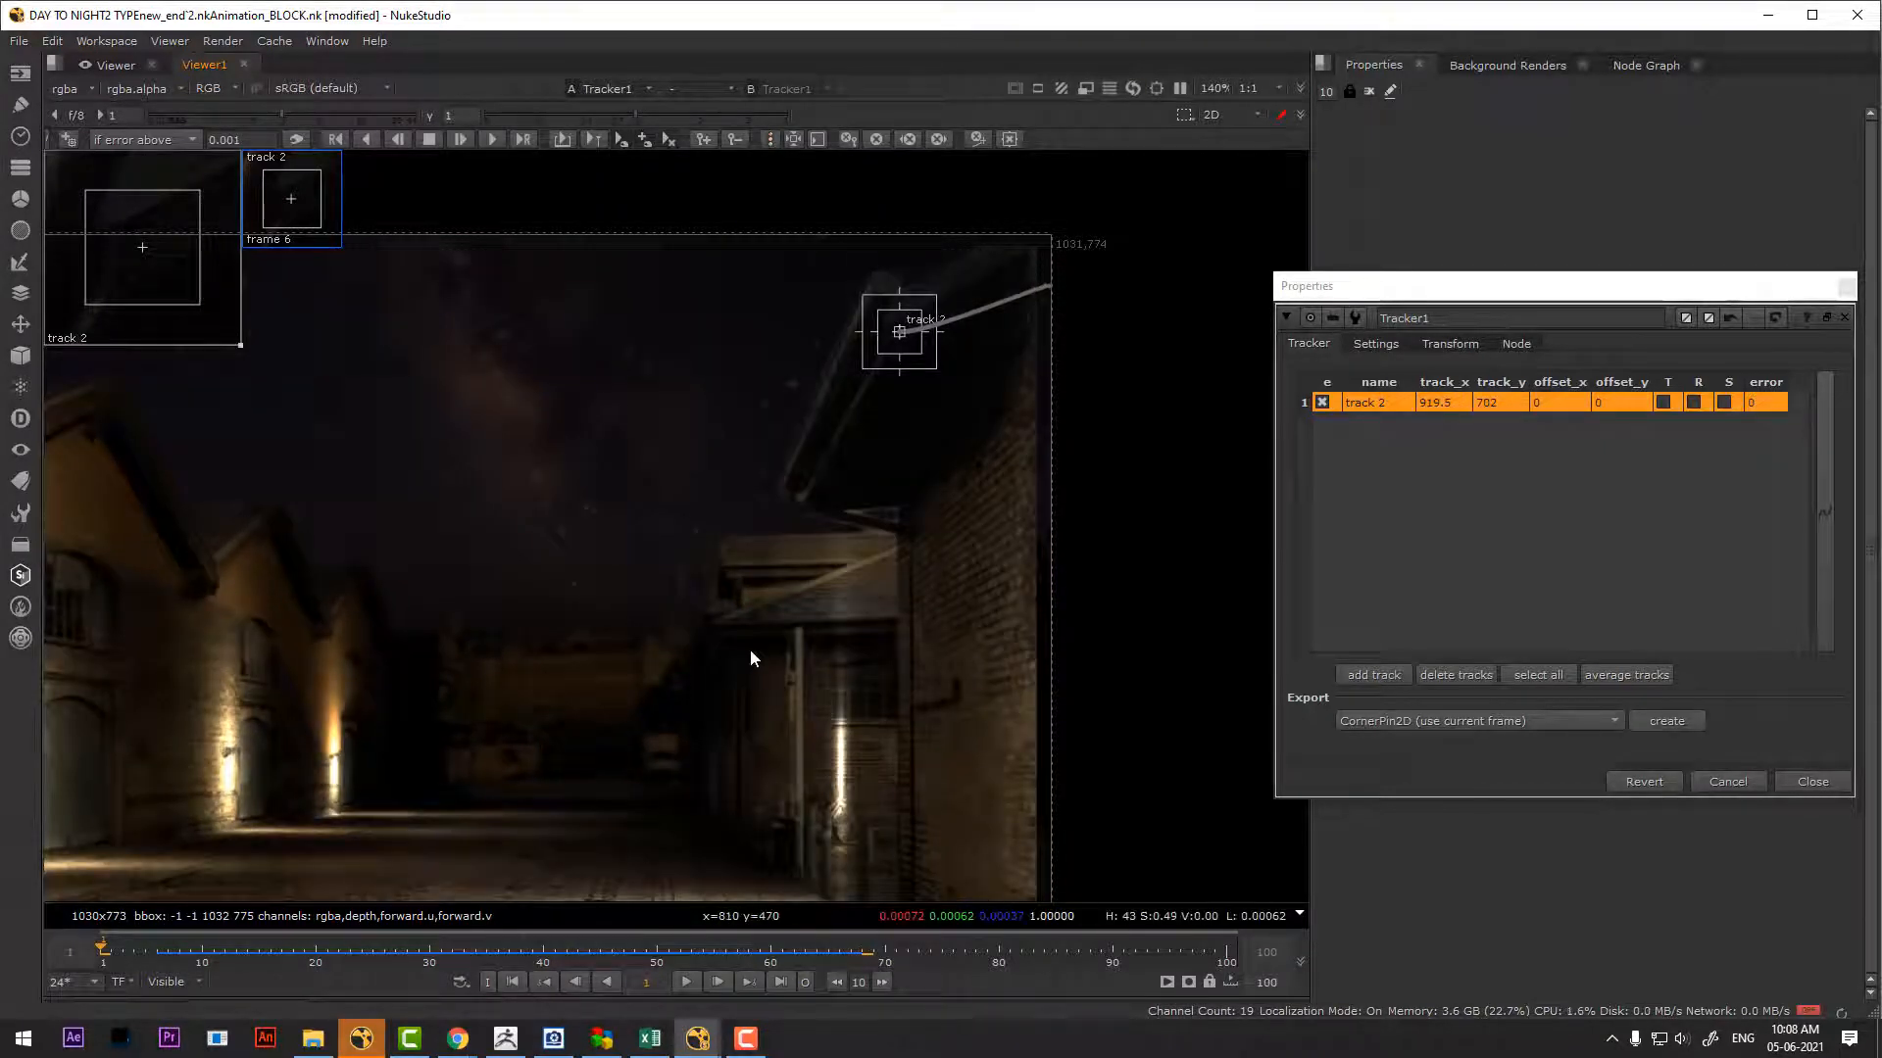
Replace track 2 with a new selected track on the lower corner of the right-hand roof, at about x 849.5, y 583
middle_click_drag(750, 648, 936, 583)
scroll(750, 680, "down", 3)
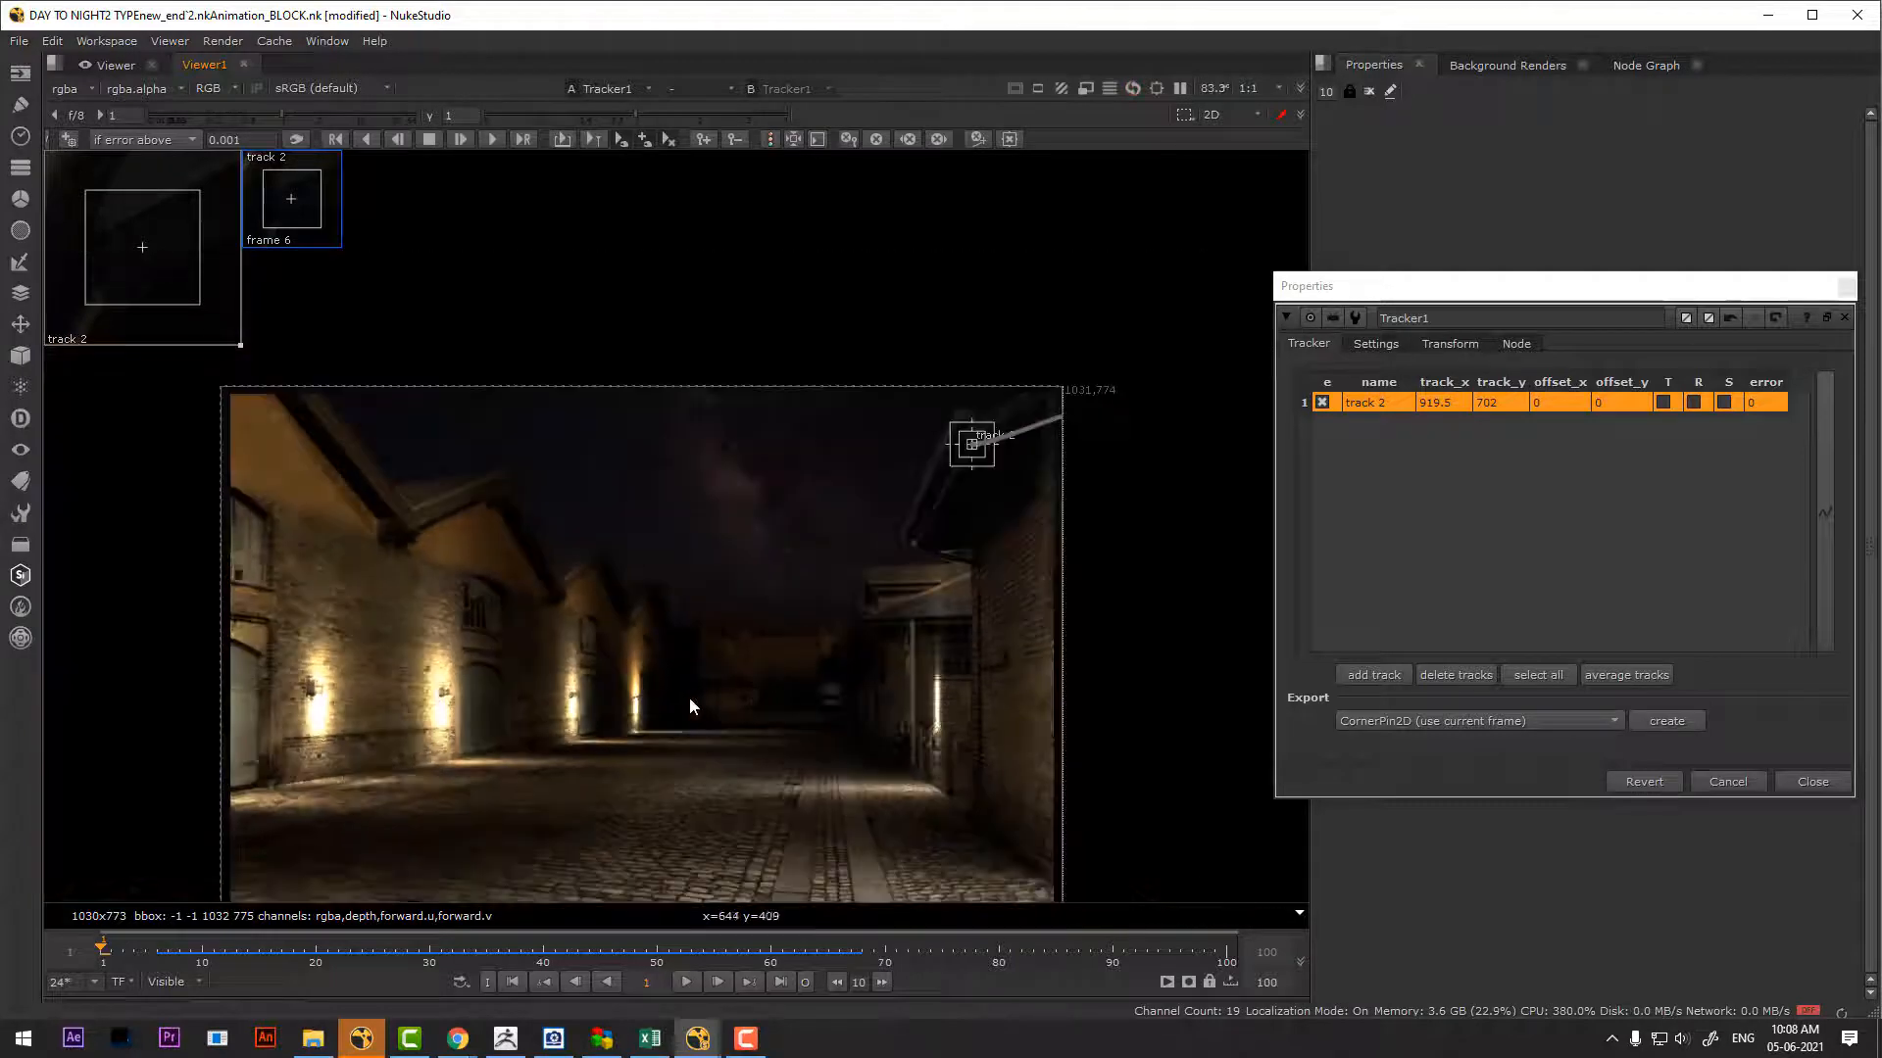
scroll(667, 704, "up", 3)
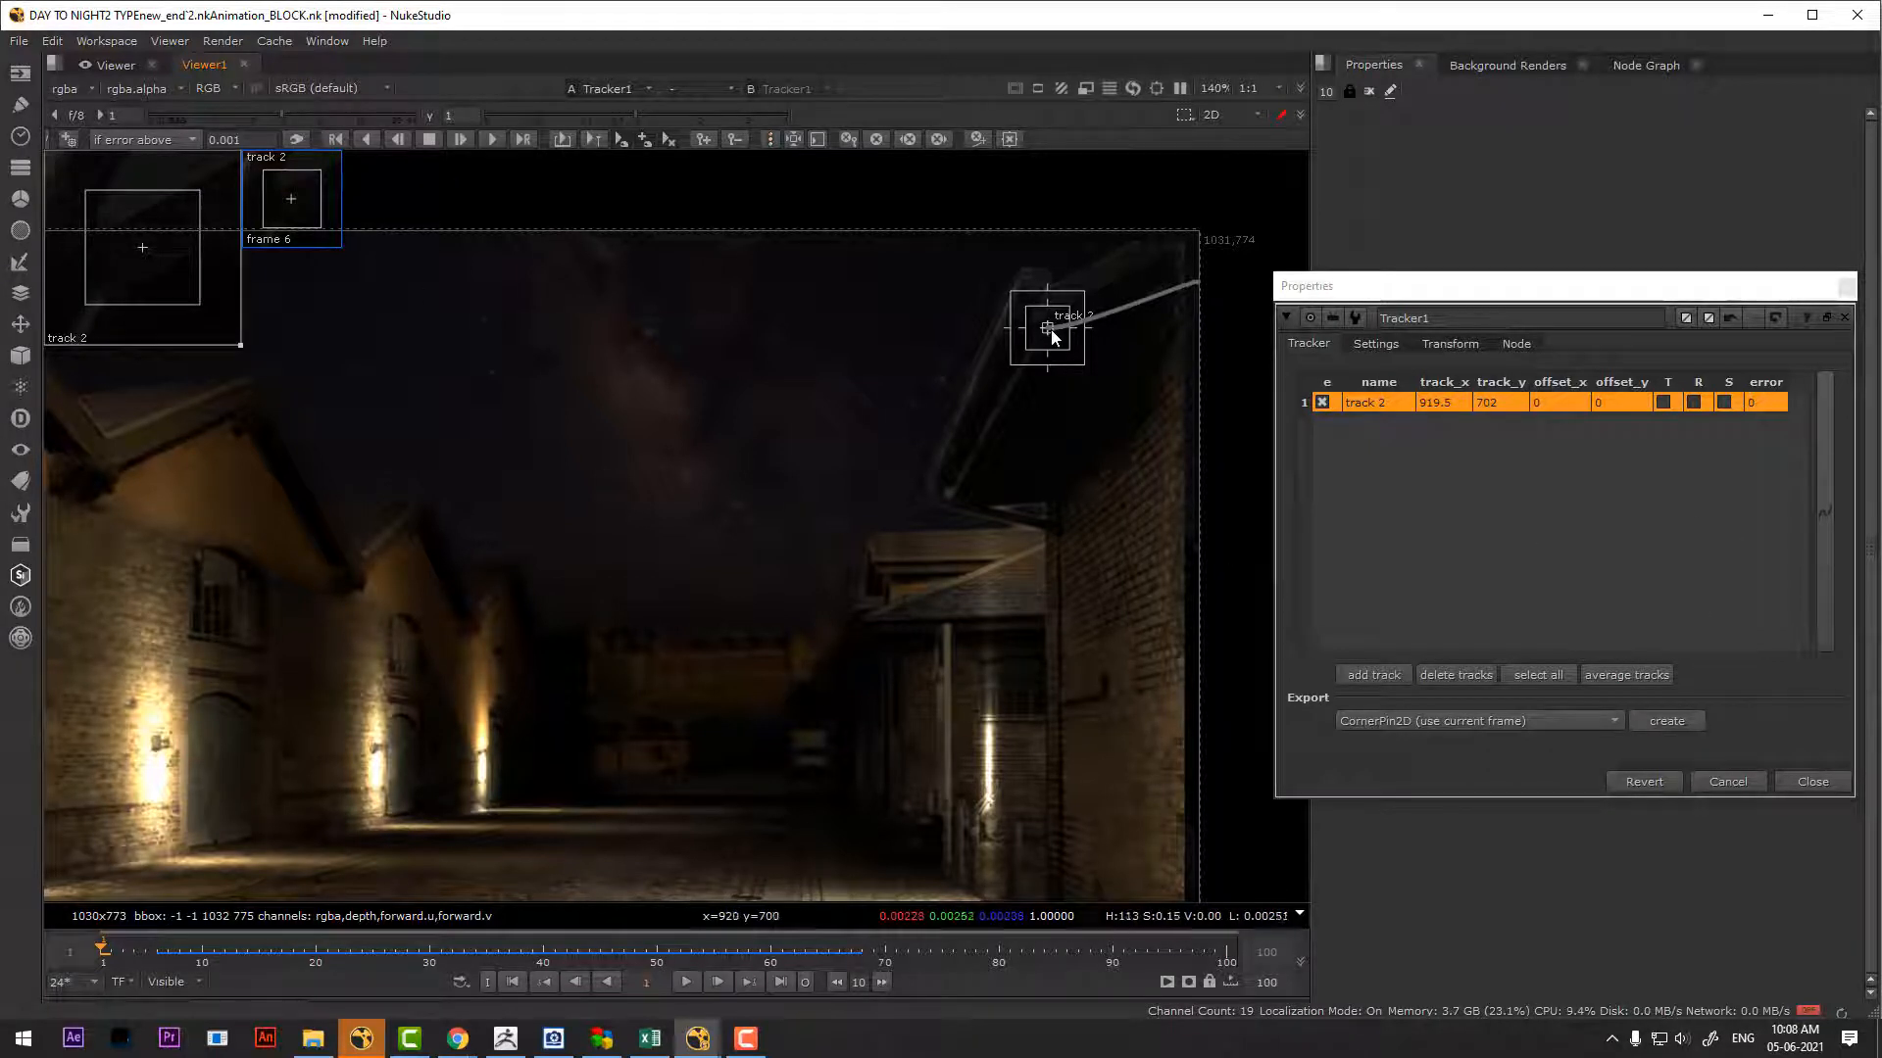
left_click(1376, 675)
left_click(949, 490)
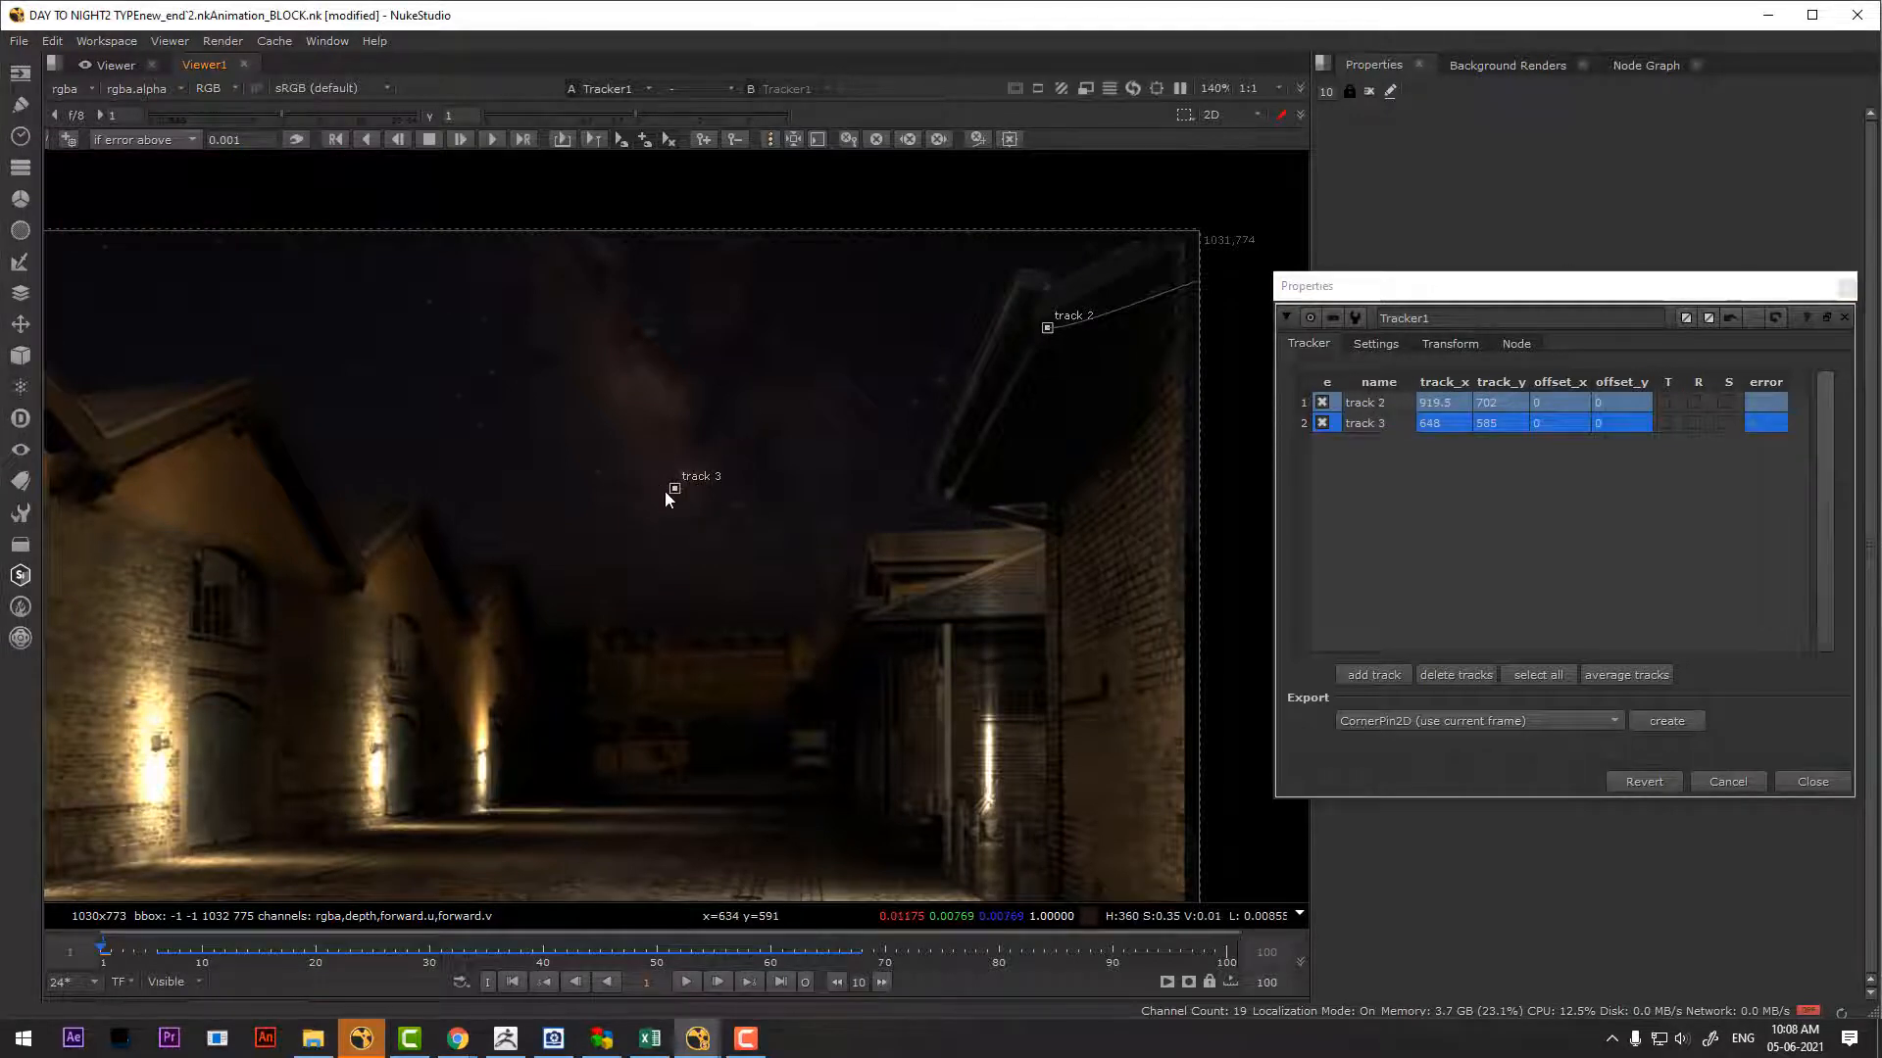
left_click_drag(674, 488, 951, 495)
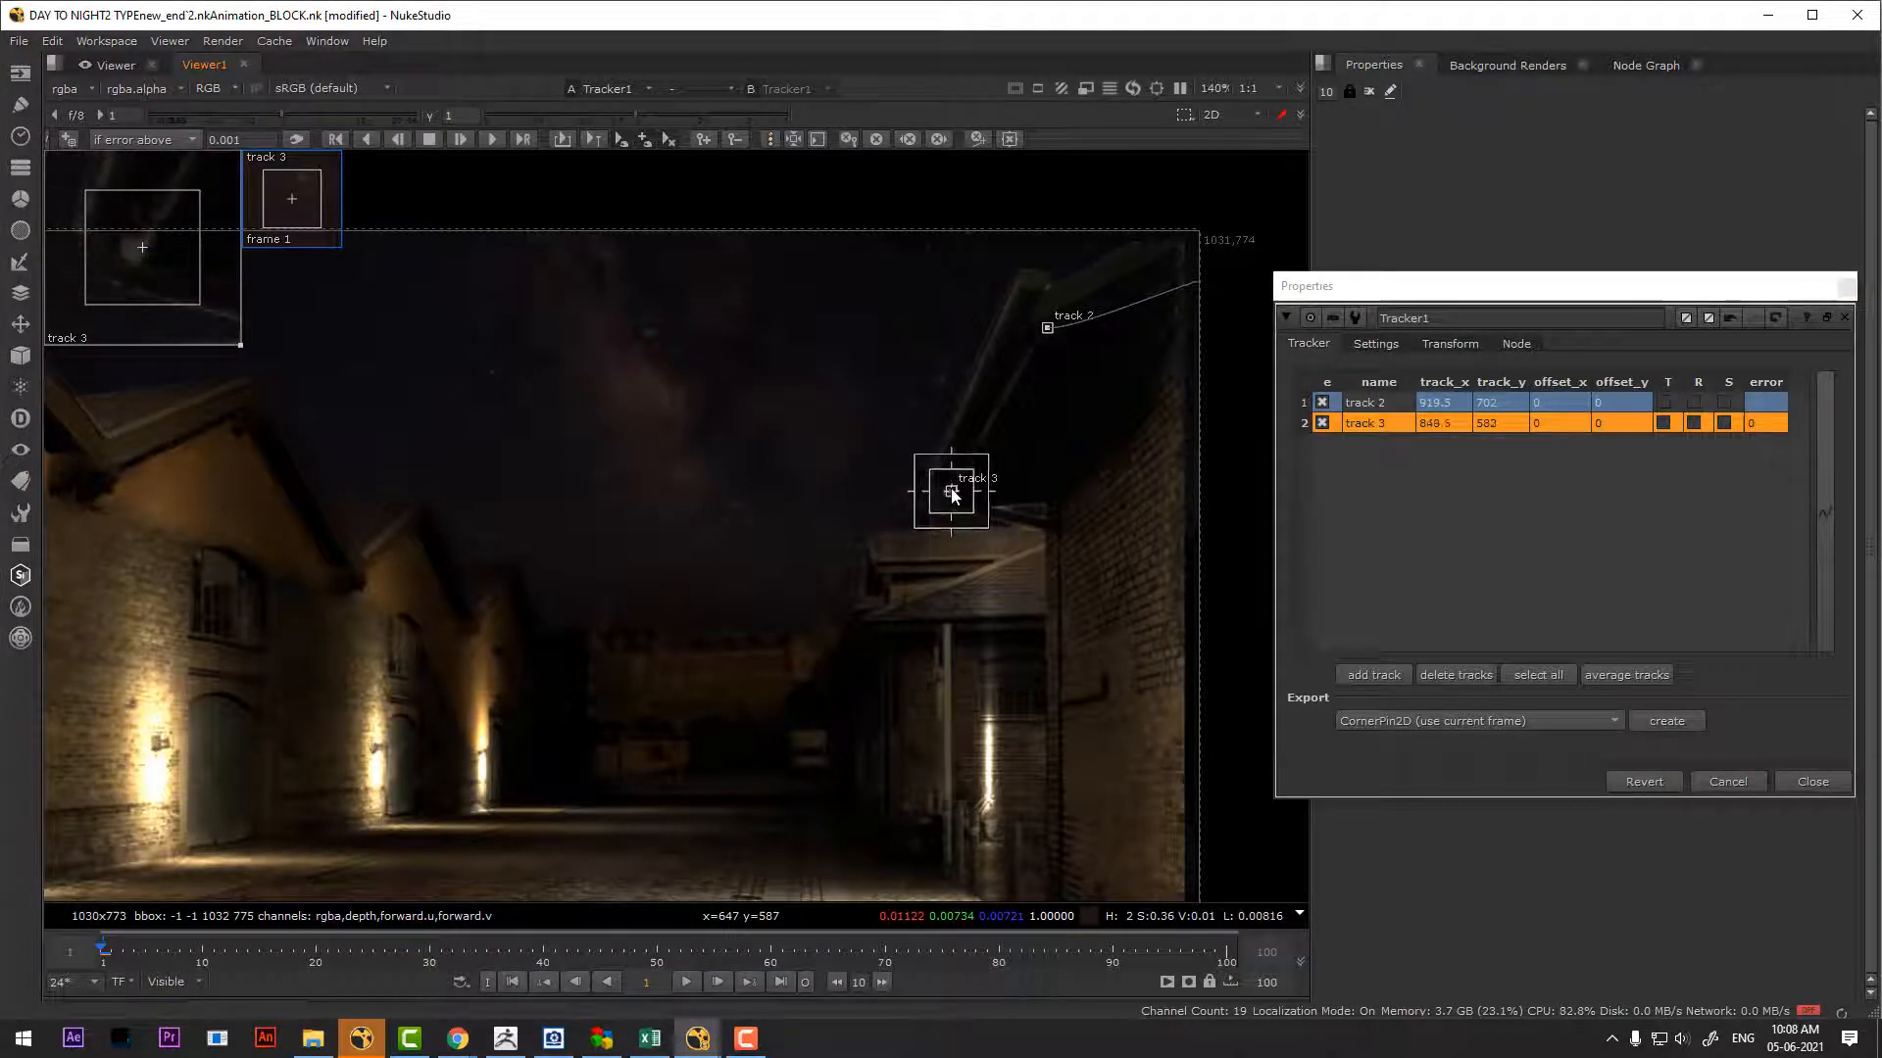
left_click(1385, 403)
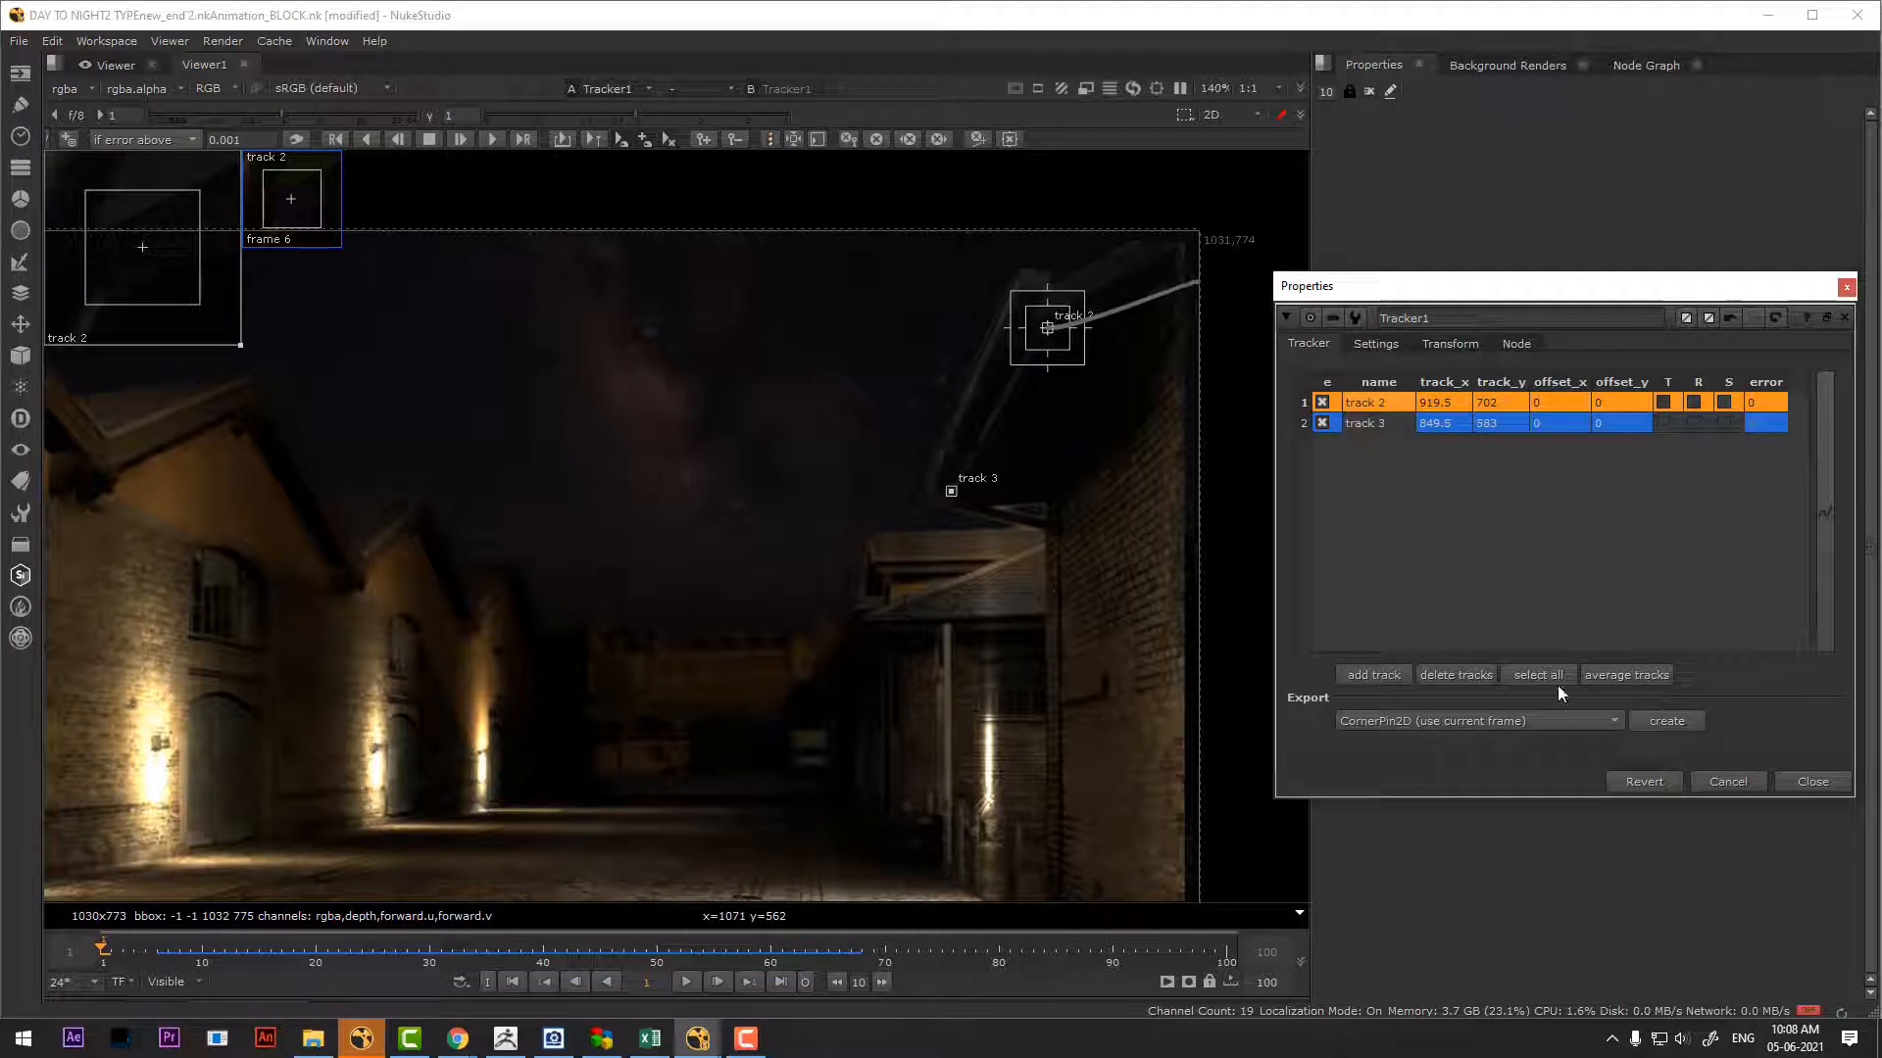
left_click(1463, 674)
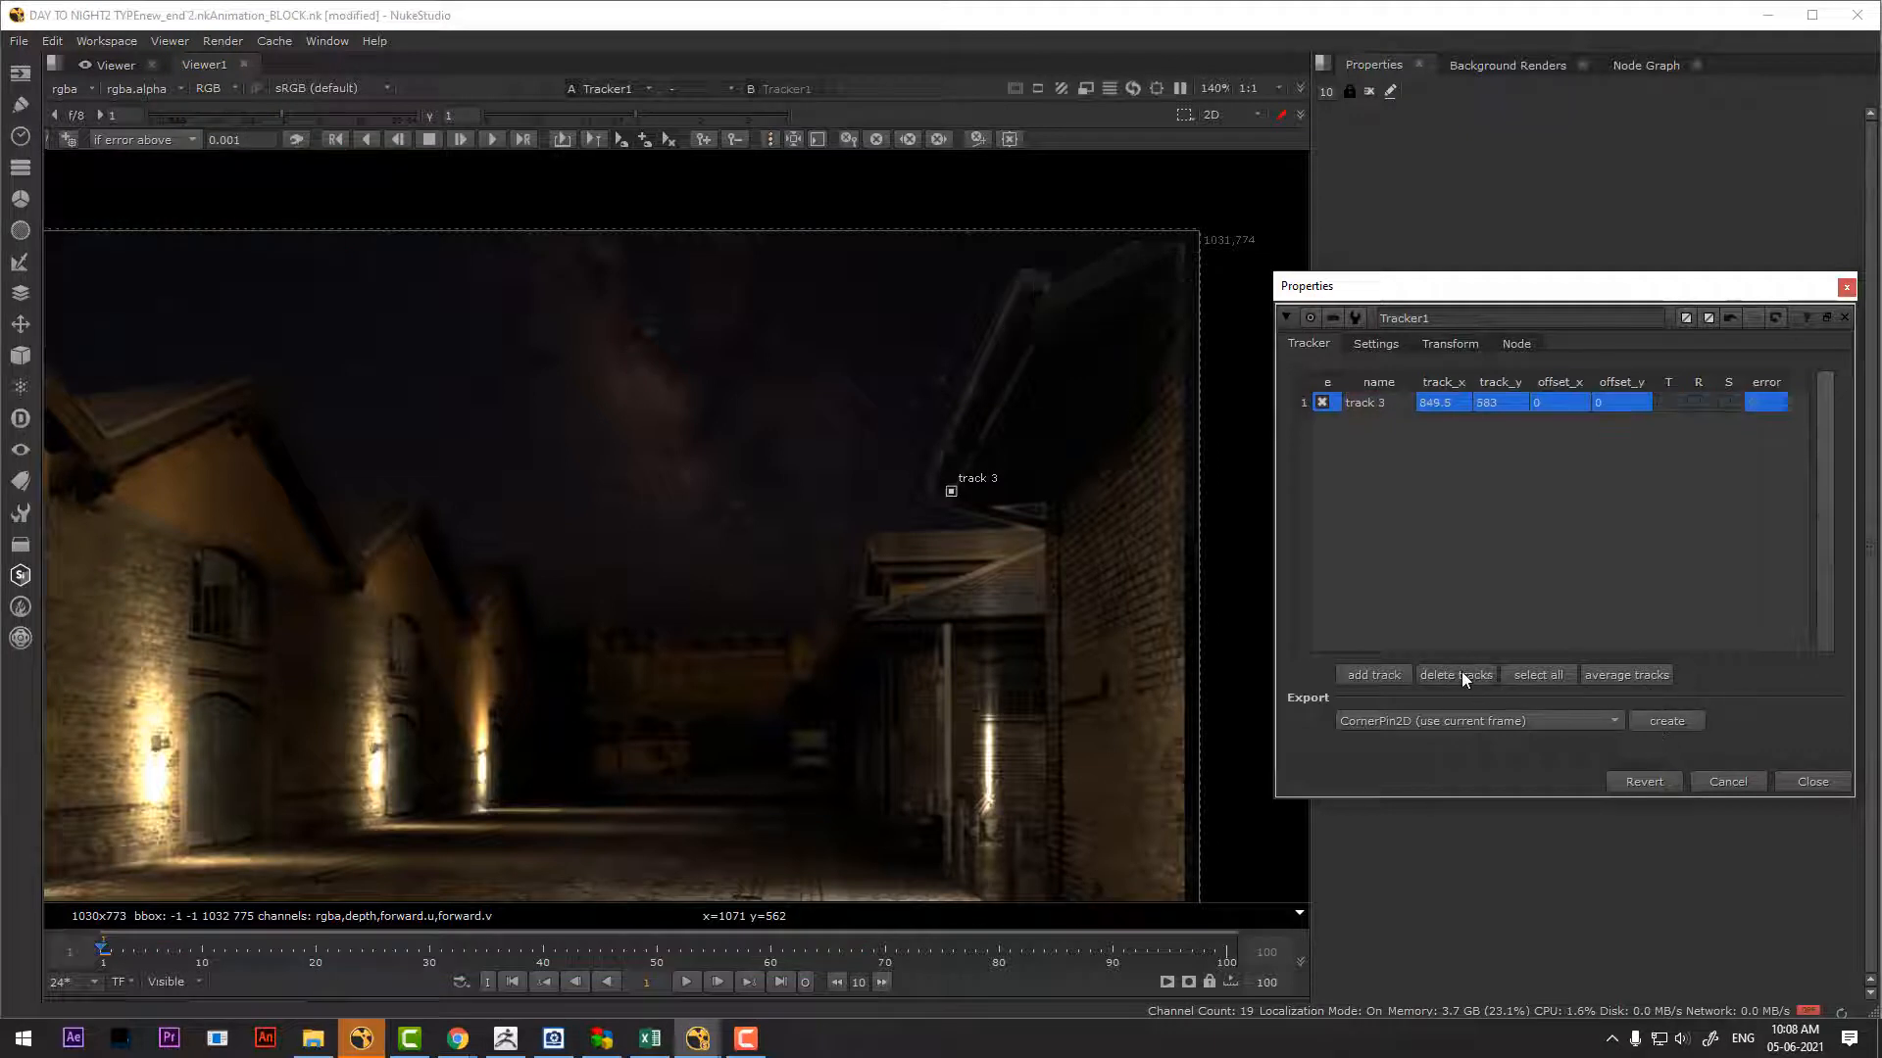
left_click(1363, 402)
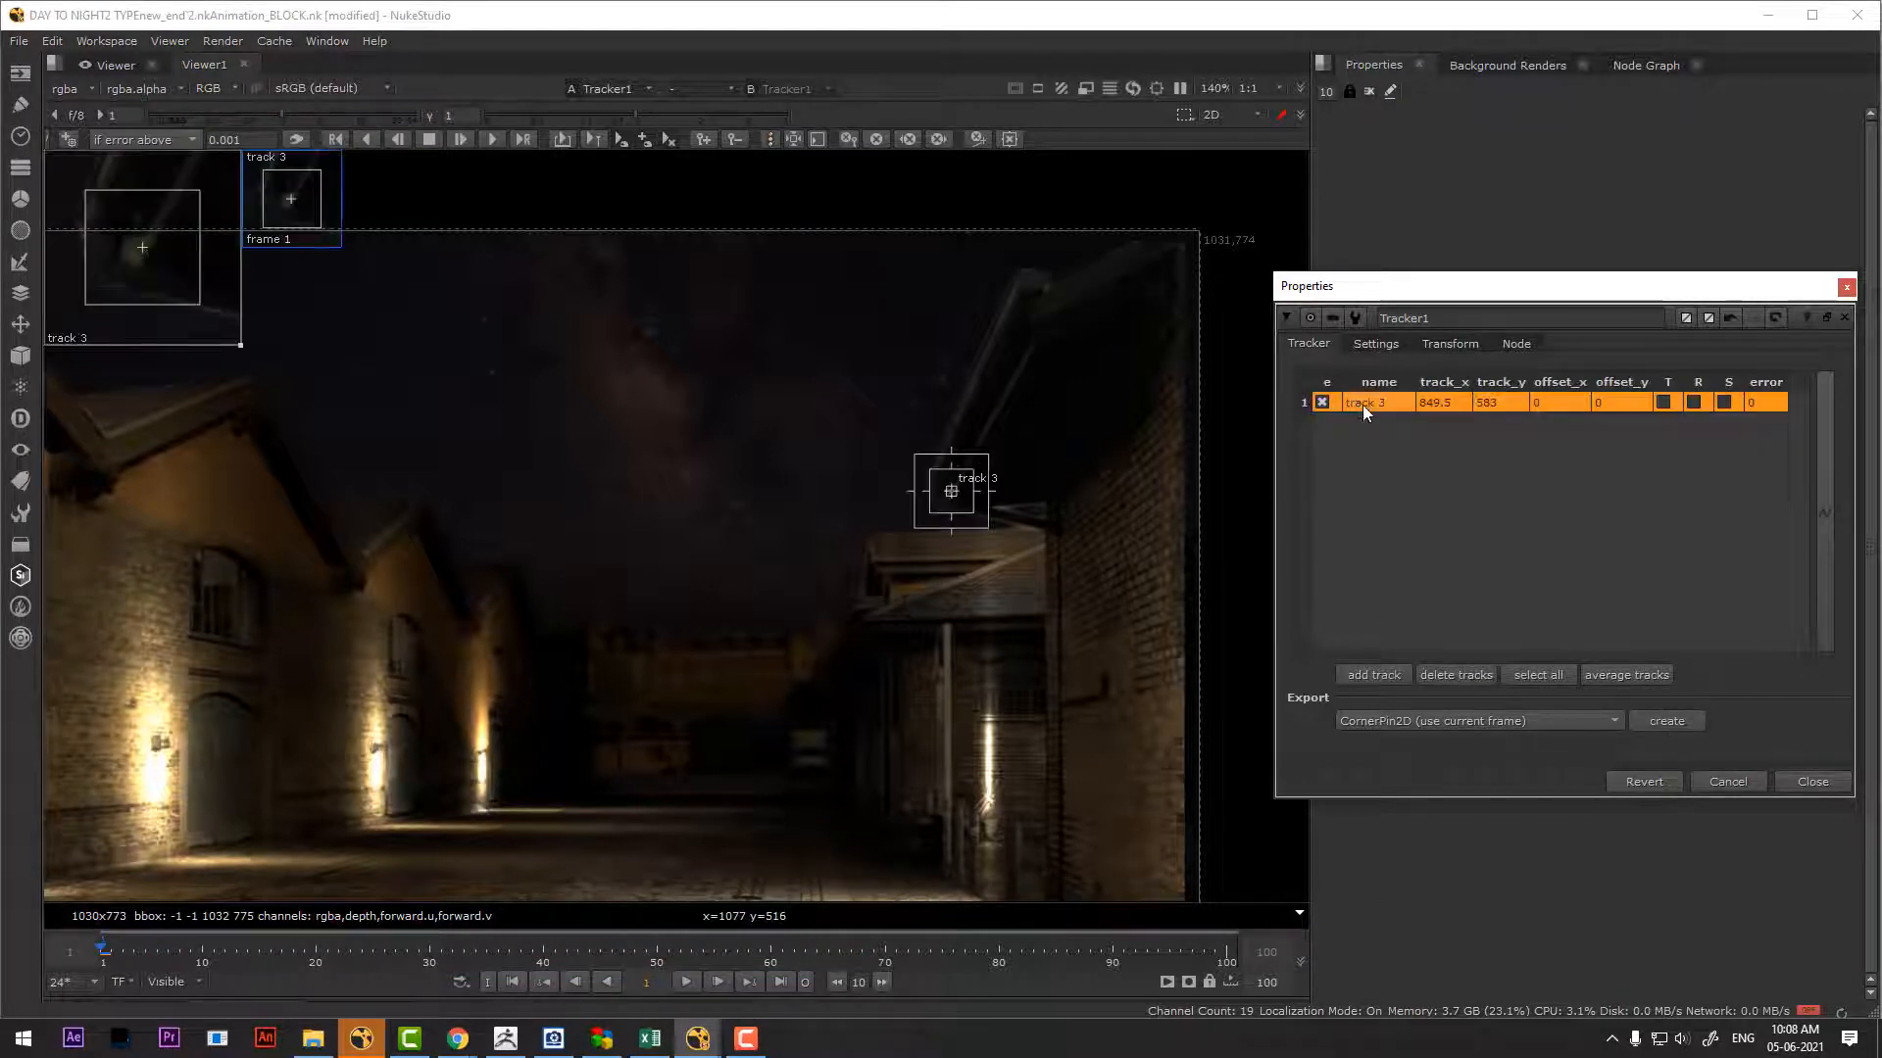
Track the lower roof corner of track 3 forwards through frame 100 and play the sequence back to check it
left_click(493, 140)
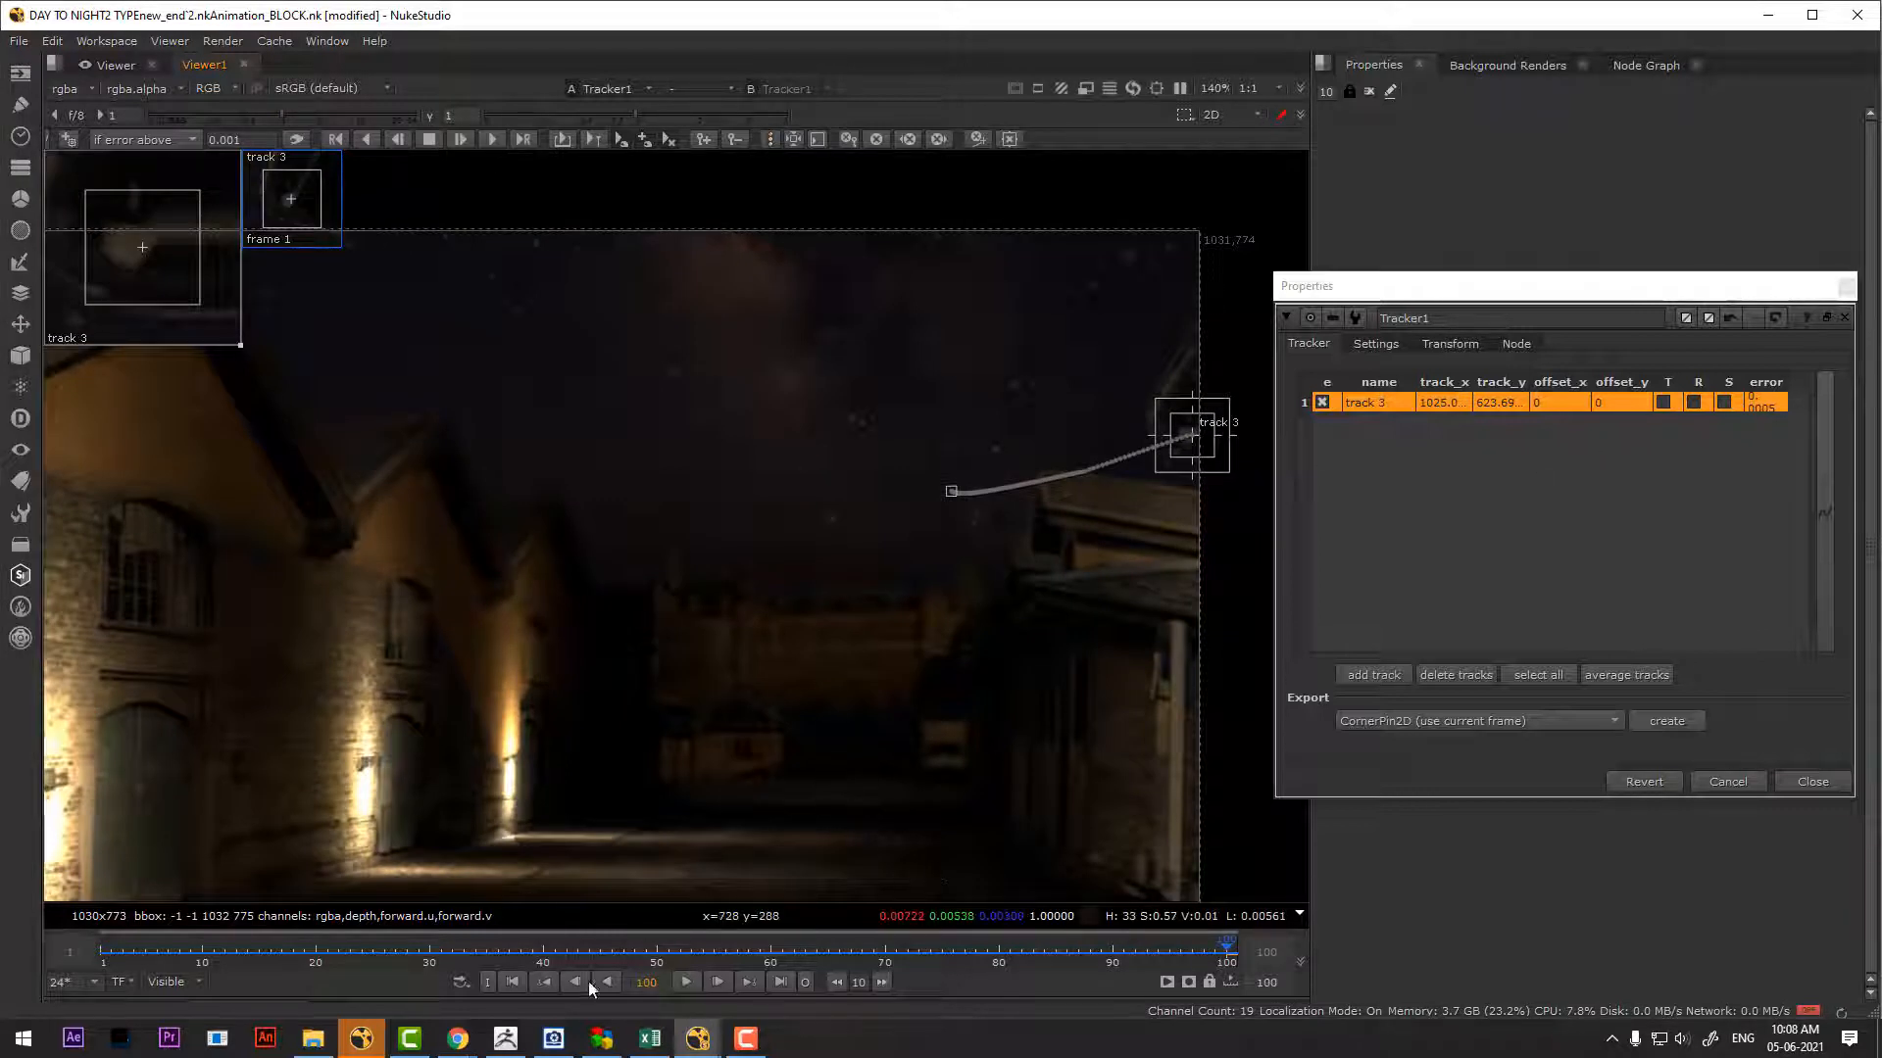
left_click(515, 981)
left_click(680, 980)
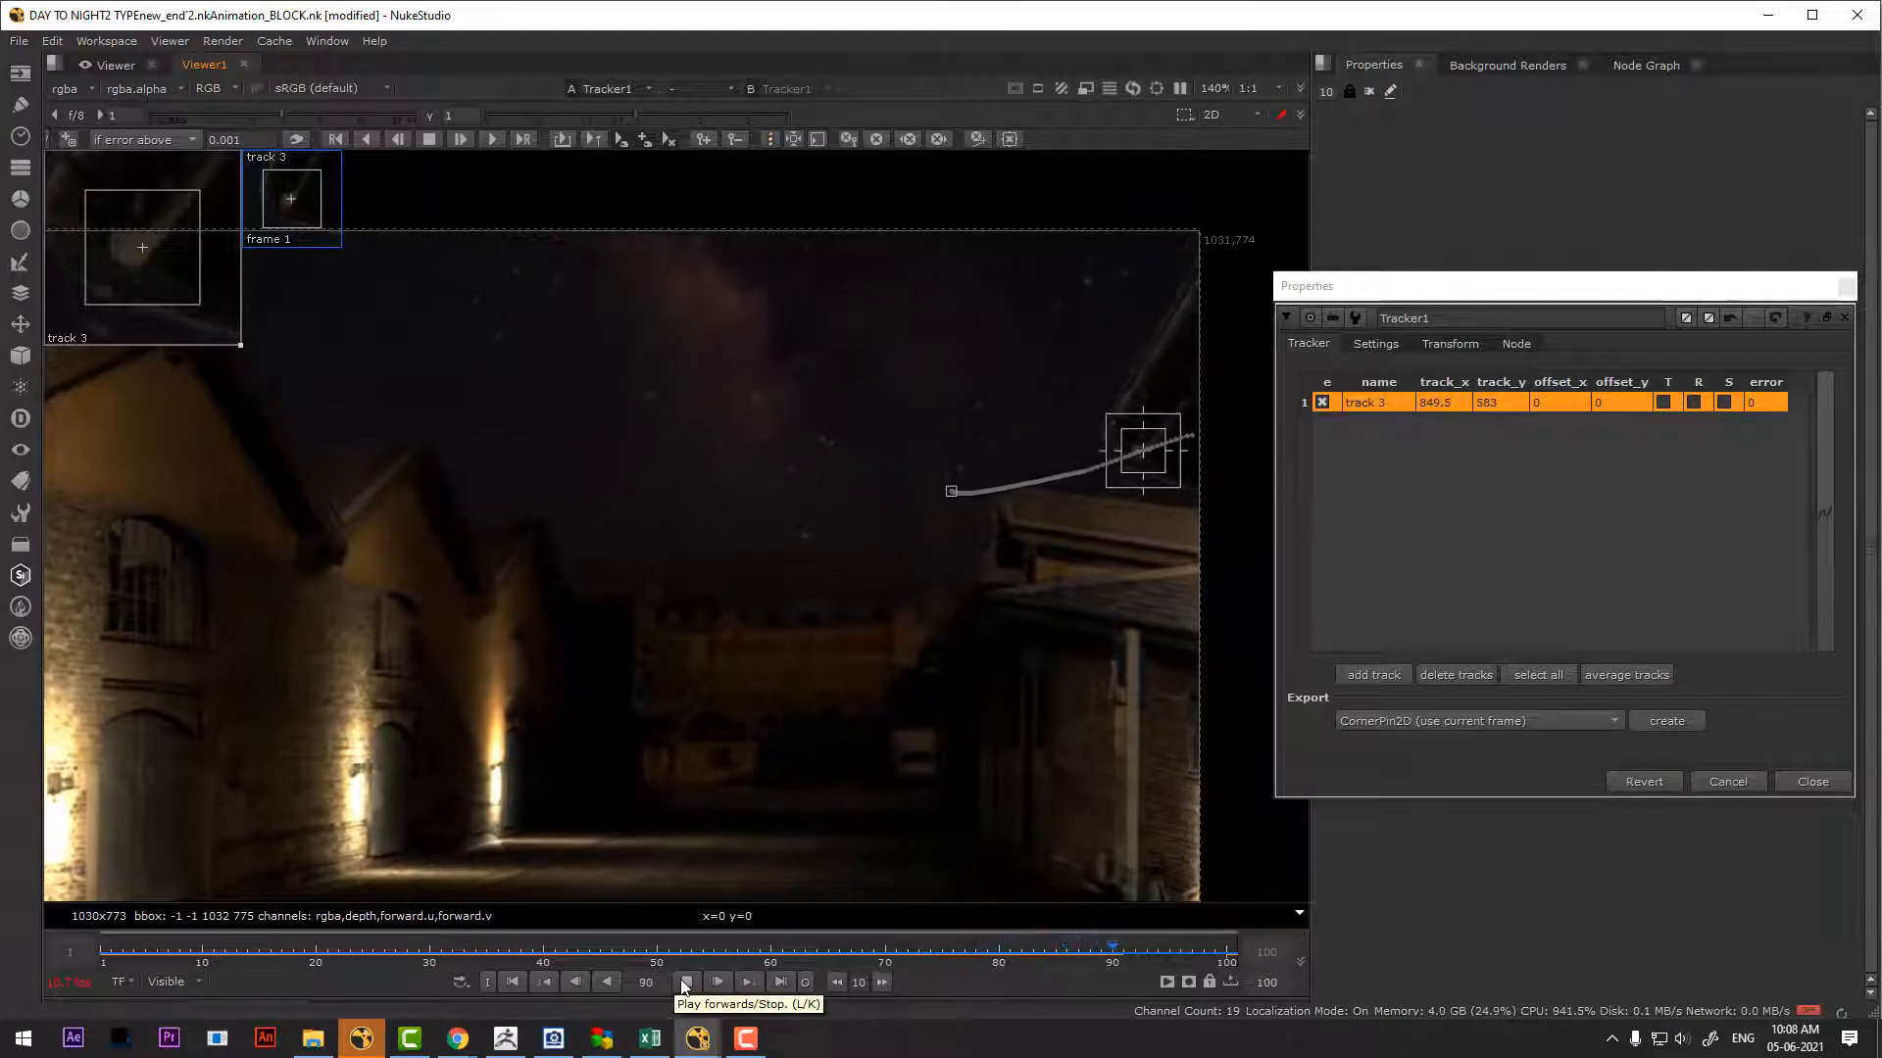
left_click(685, 983)
scroll(947, 657, "down", 3)
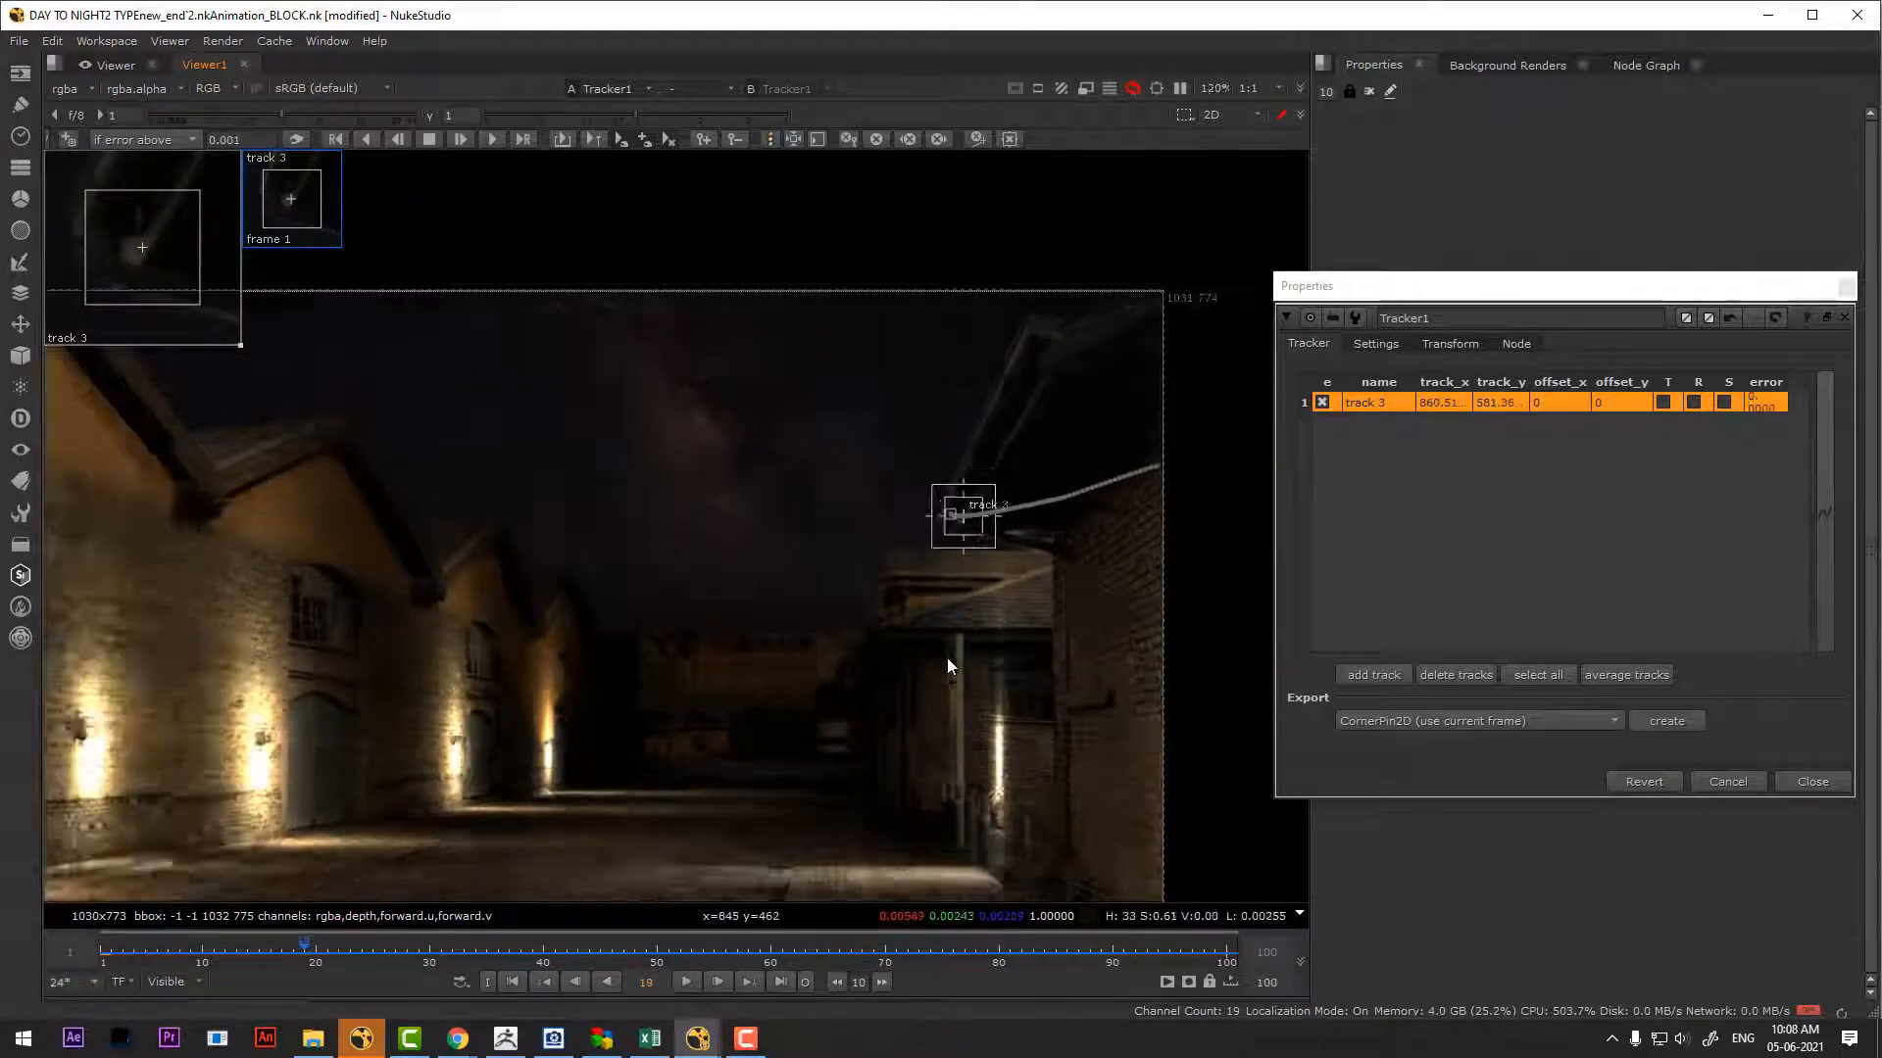
middle_click_drag(793, 663, 848, 551)
scroll(921, 572, "down", 1)
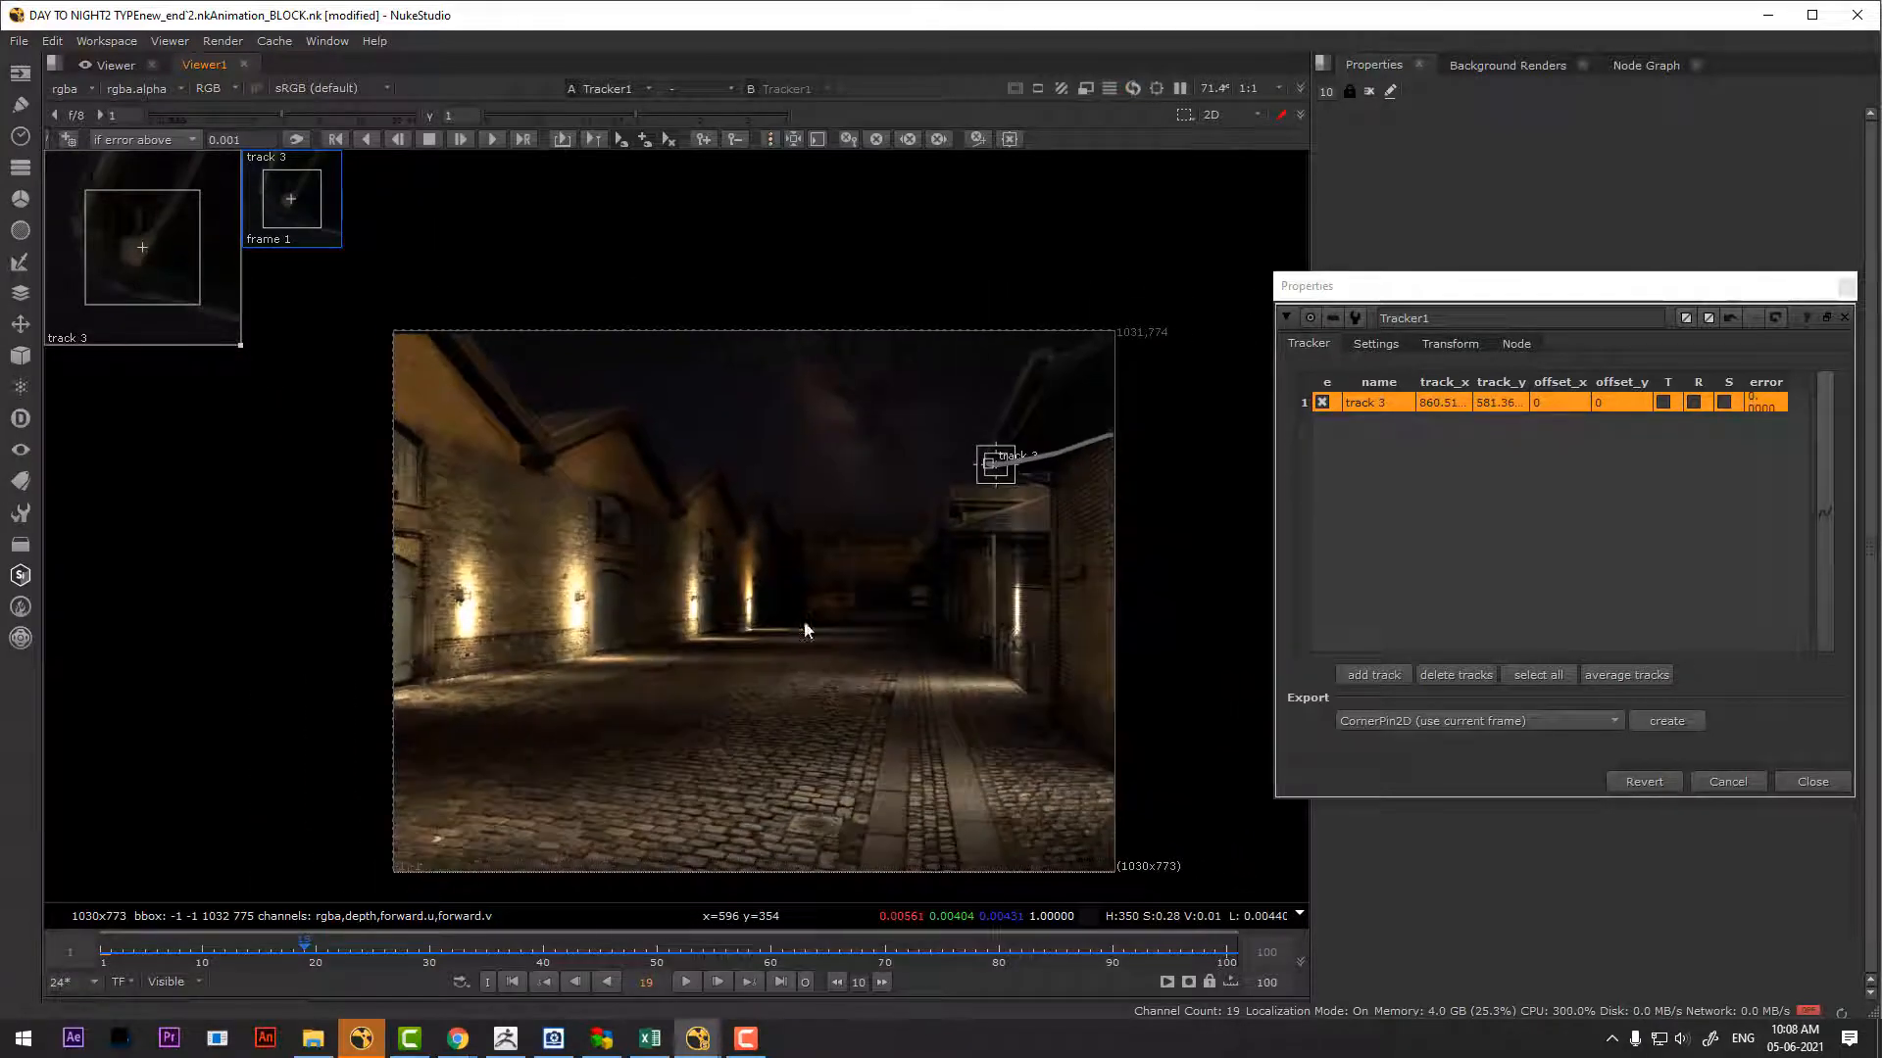
left_click(685, 983)
left_click(685, 983)
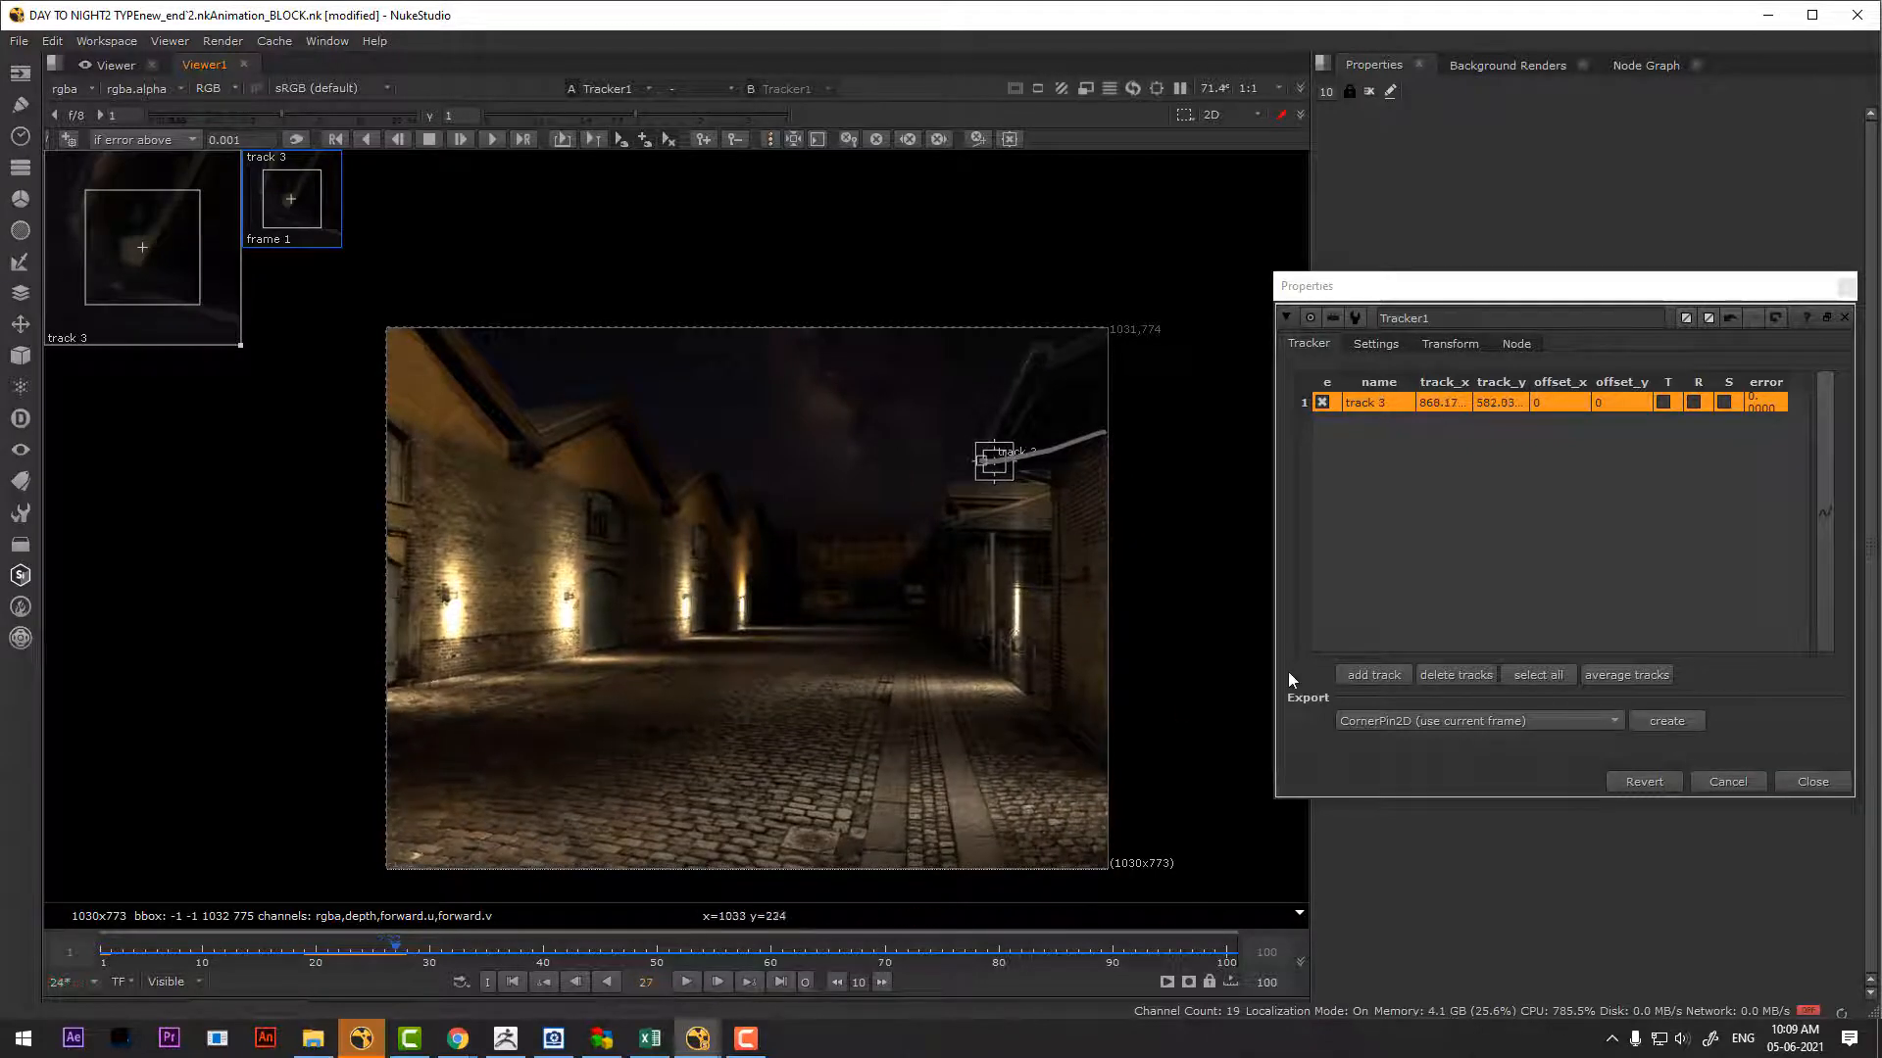
Export track 3 as a Transform (match-move, baked) node and place it in the empty space below Point4
left_click(1556, 720)
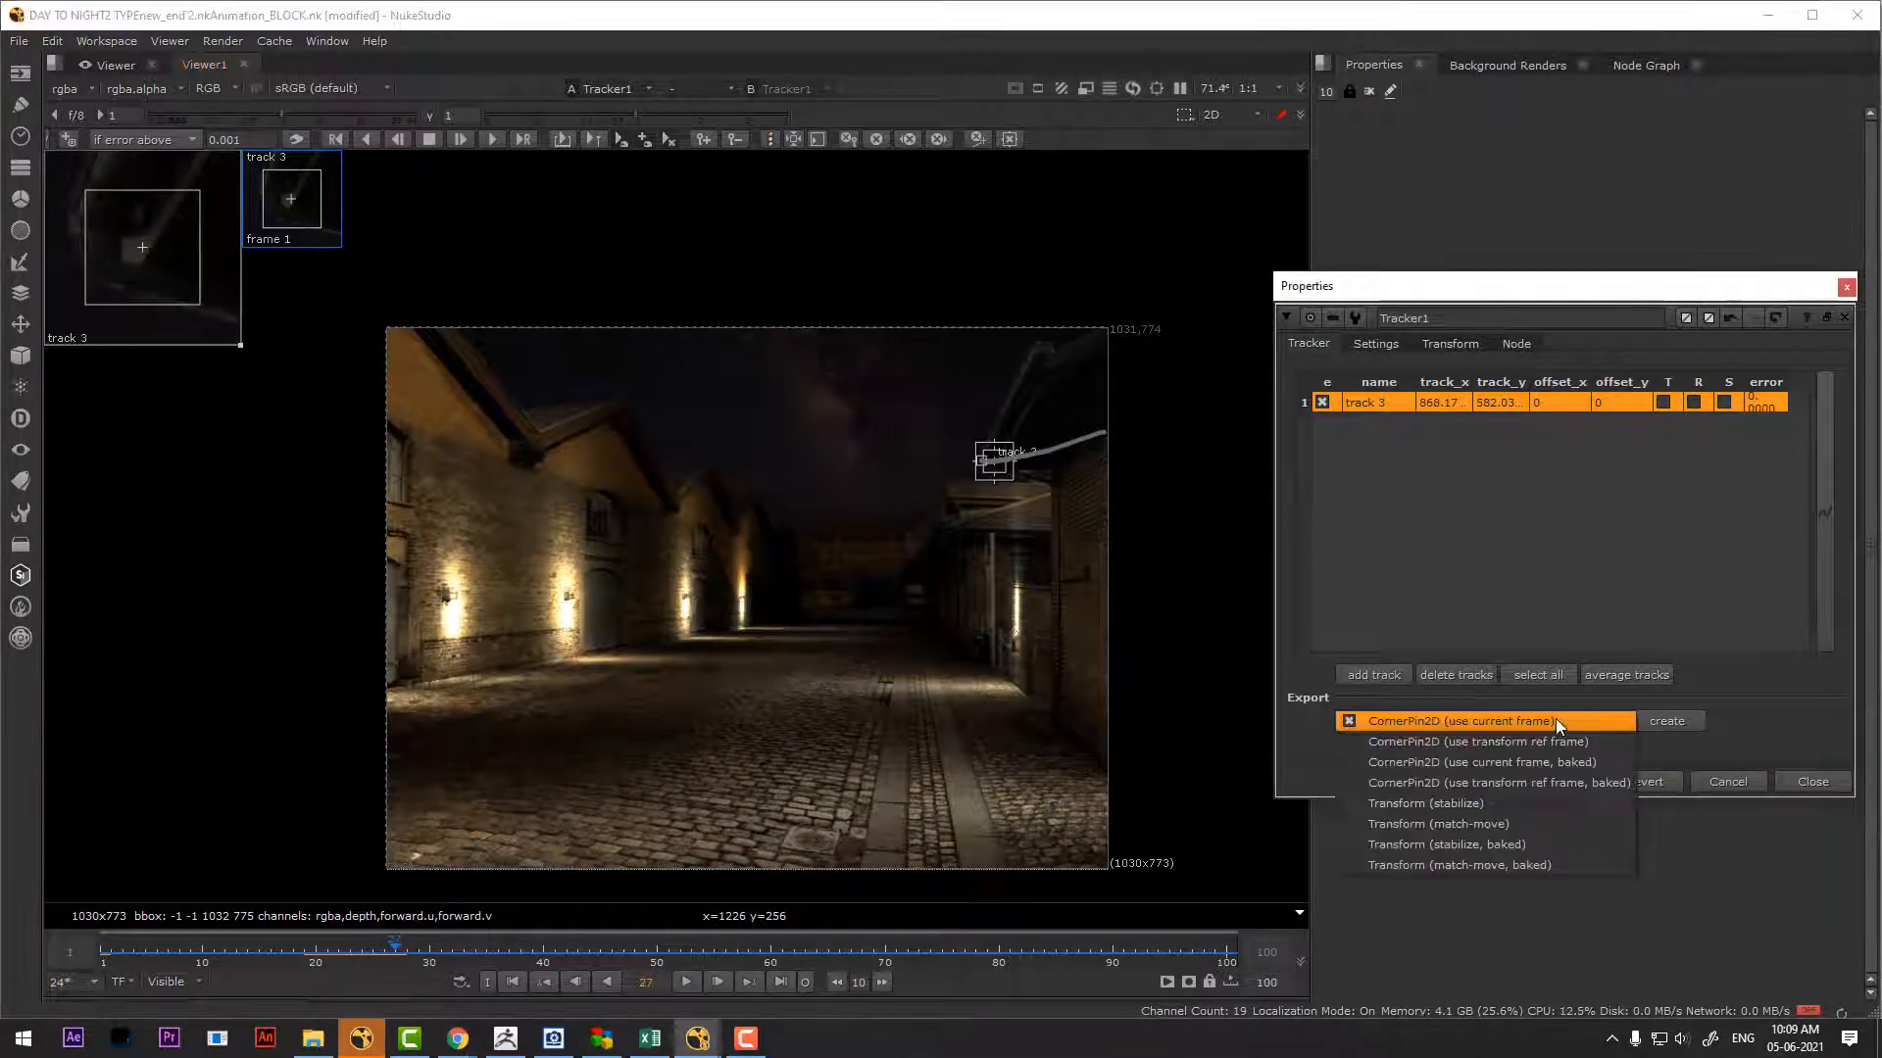
left_click(1507, 870)
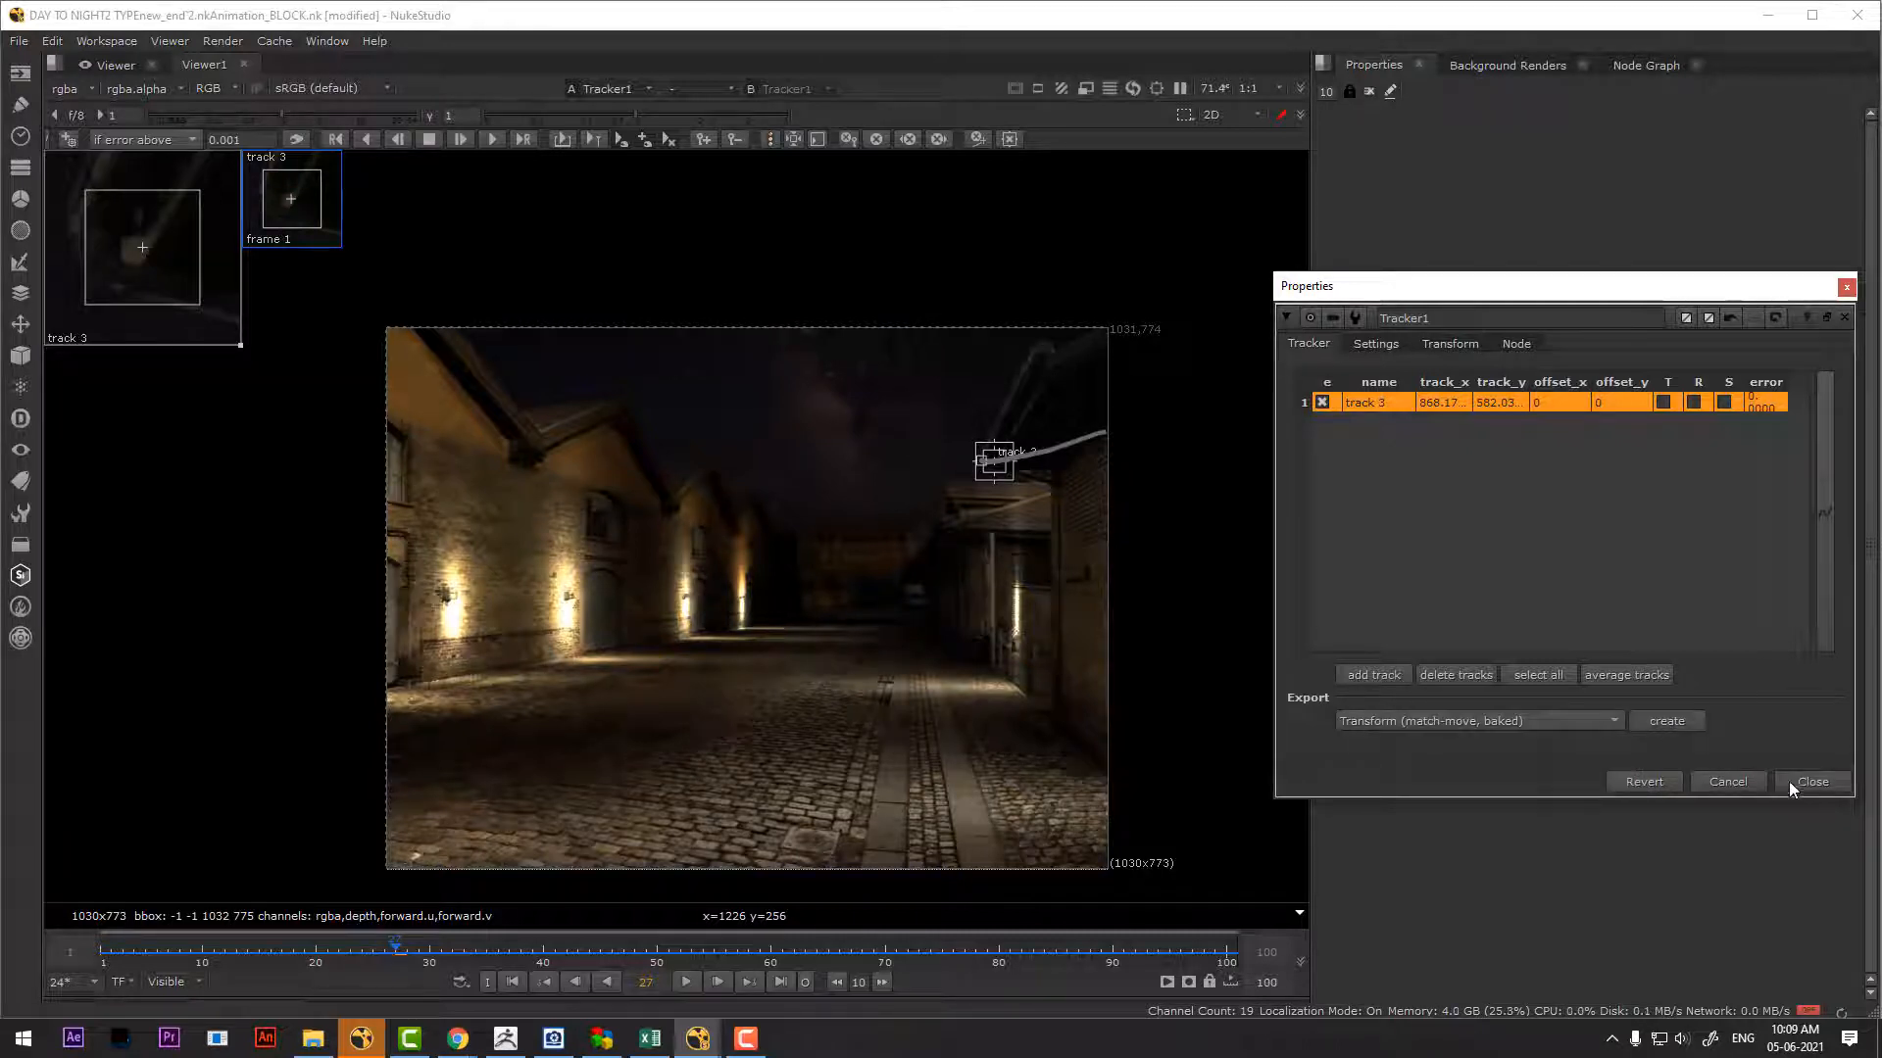
left_click_drag(1674, 287, 1265, 201)
left_click(1646, 63)
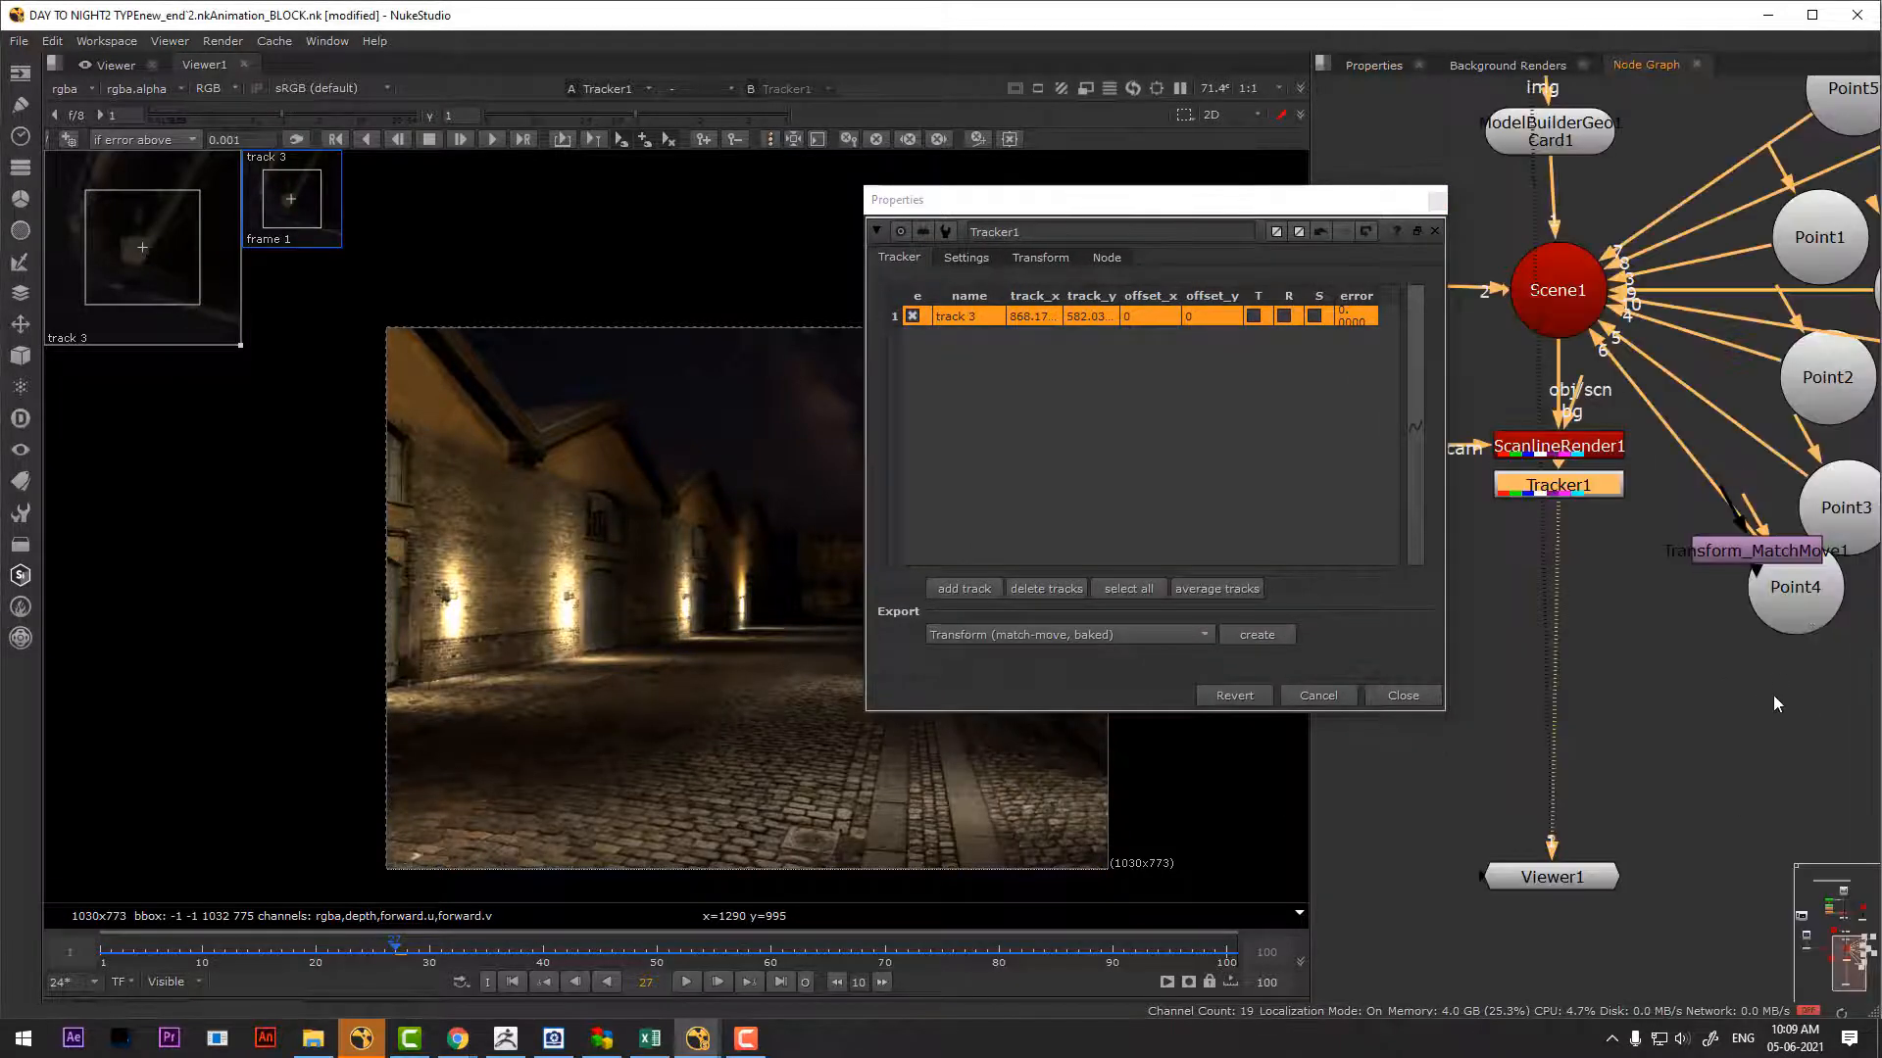
middle_click_drag(1788, 632, 1724, 607)
left_click_drag(1695, 530, 1747, 809)
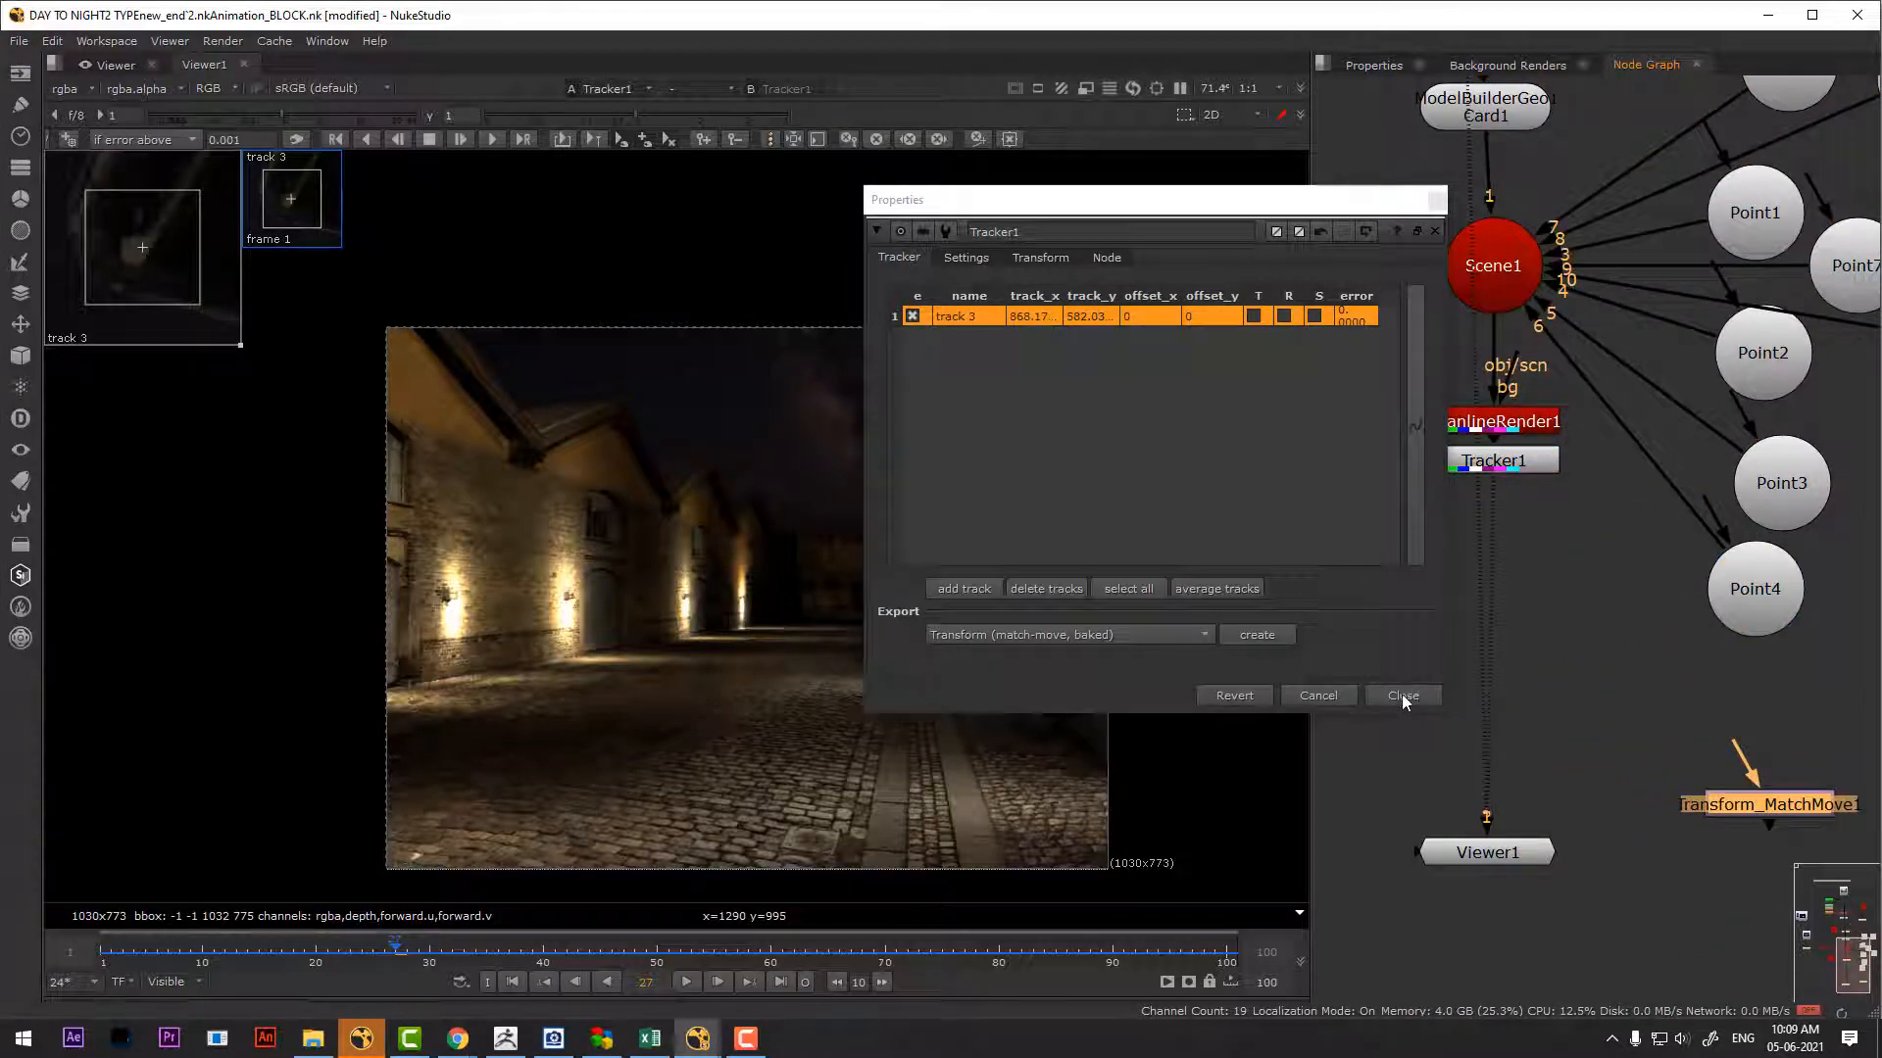
Close the Tracker1 settings, pull Tracker1 out of the main chain to the side and view ScanlineRender1 directly
left_click(1404, 696)
left_click_drag(1518, 461, 1371, 545)
left_click(1514, 421)
key("1")
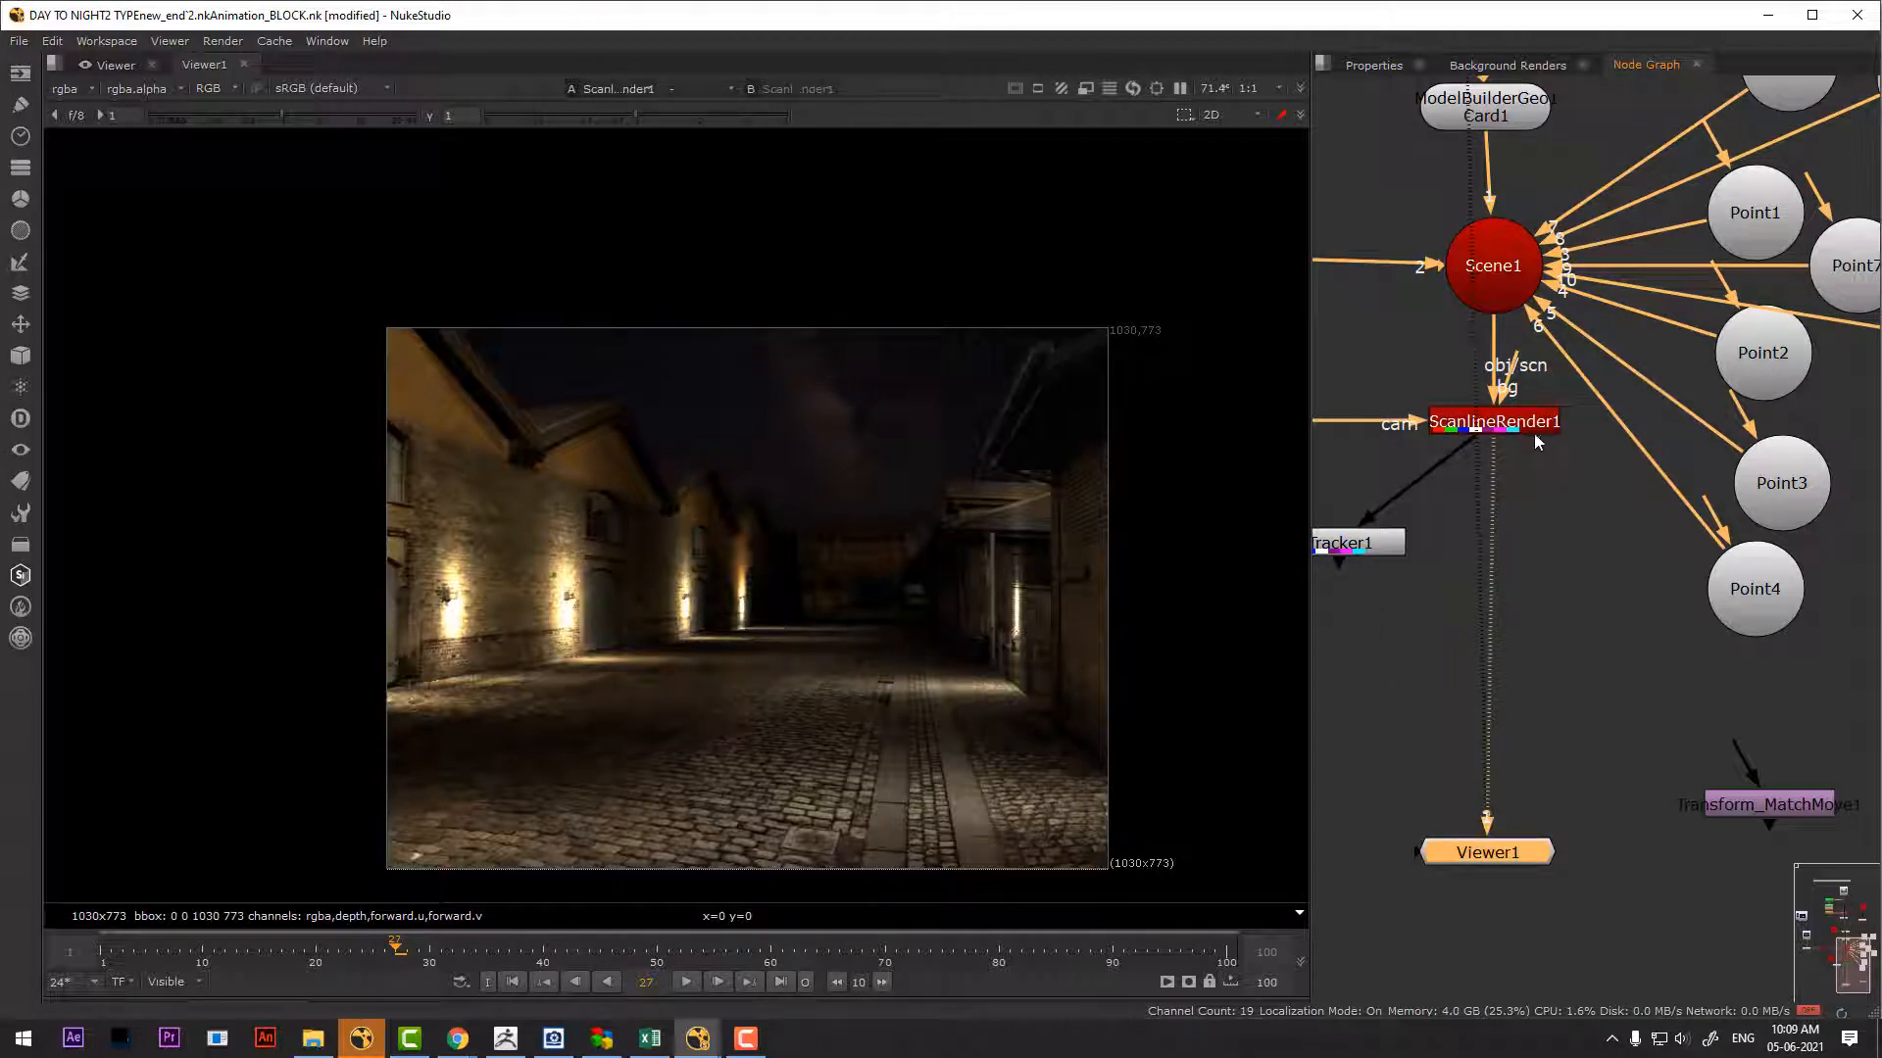
Create a Radial node
key("Tab")
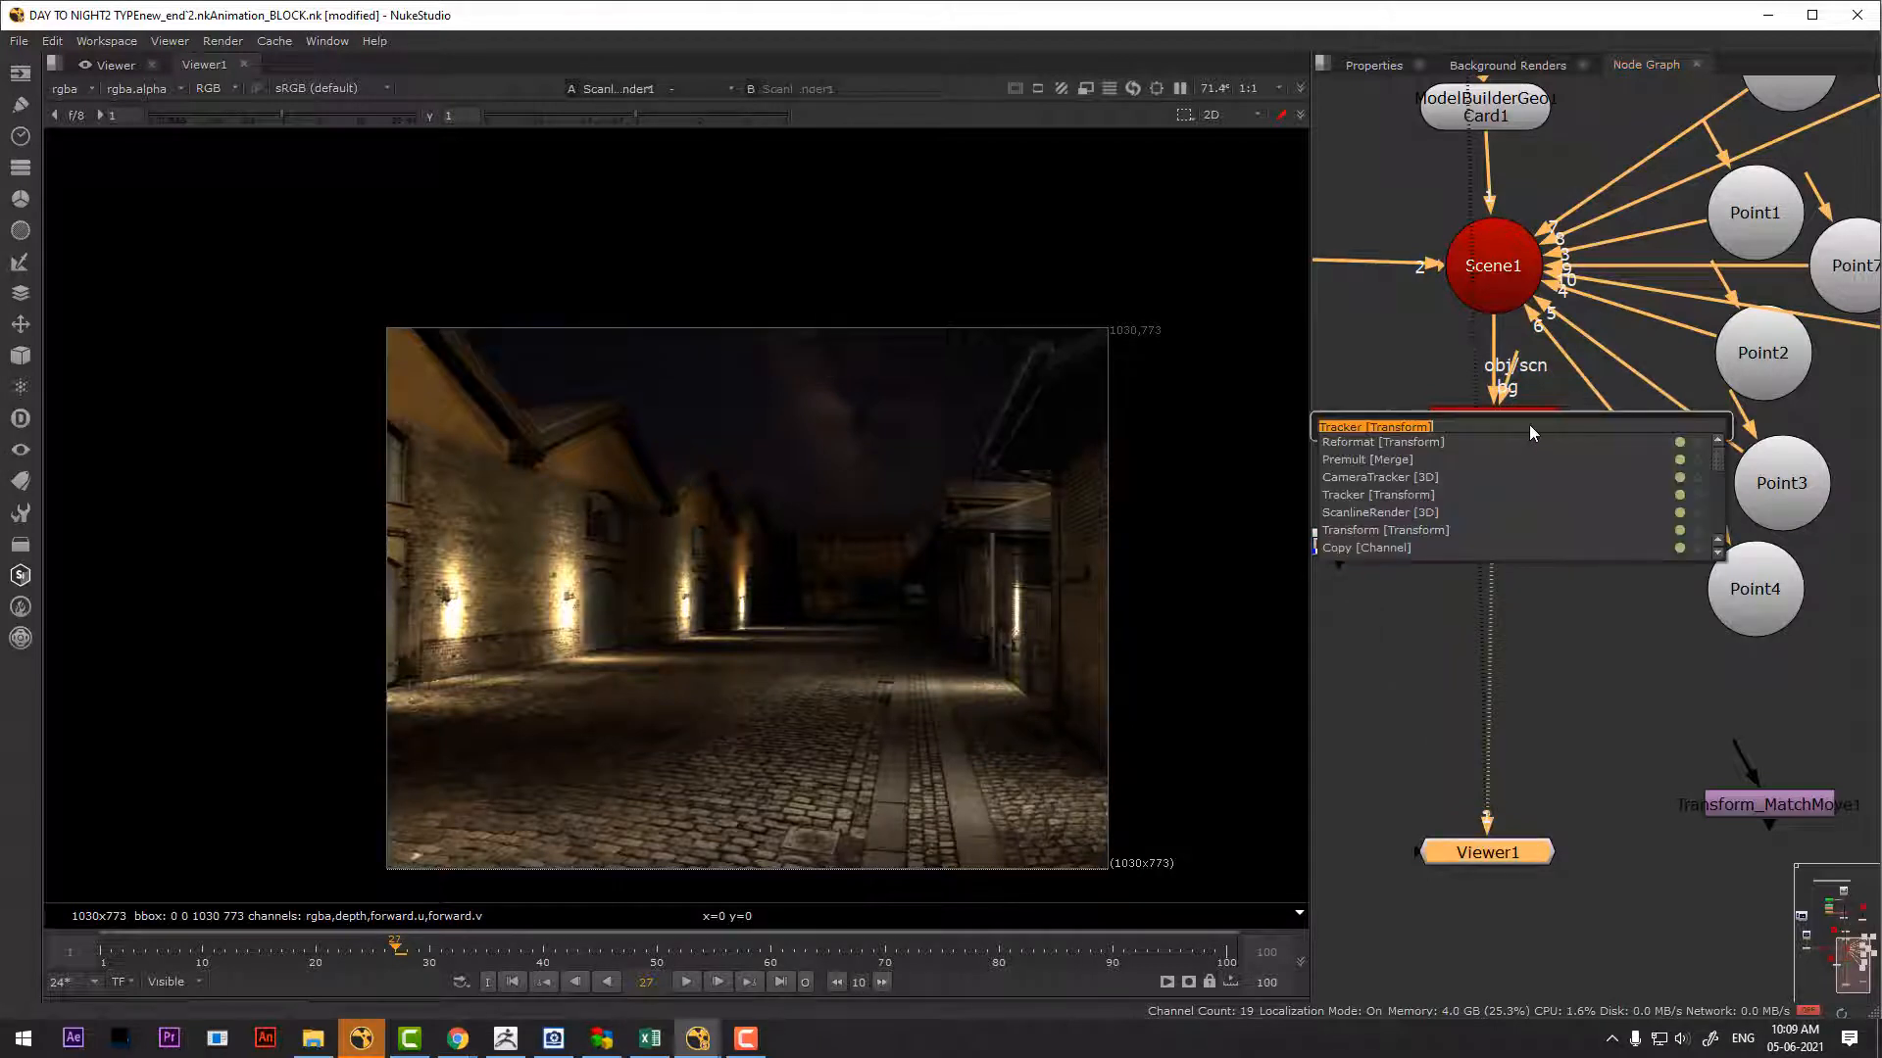
type("RE")
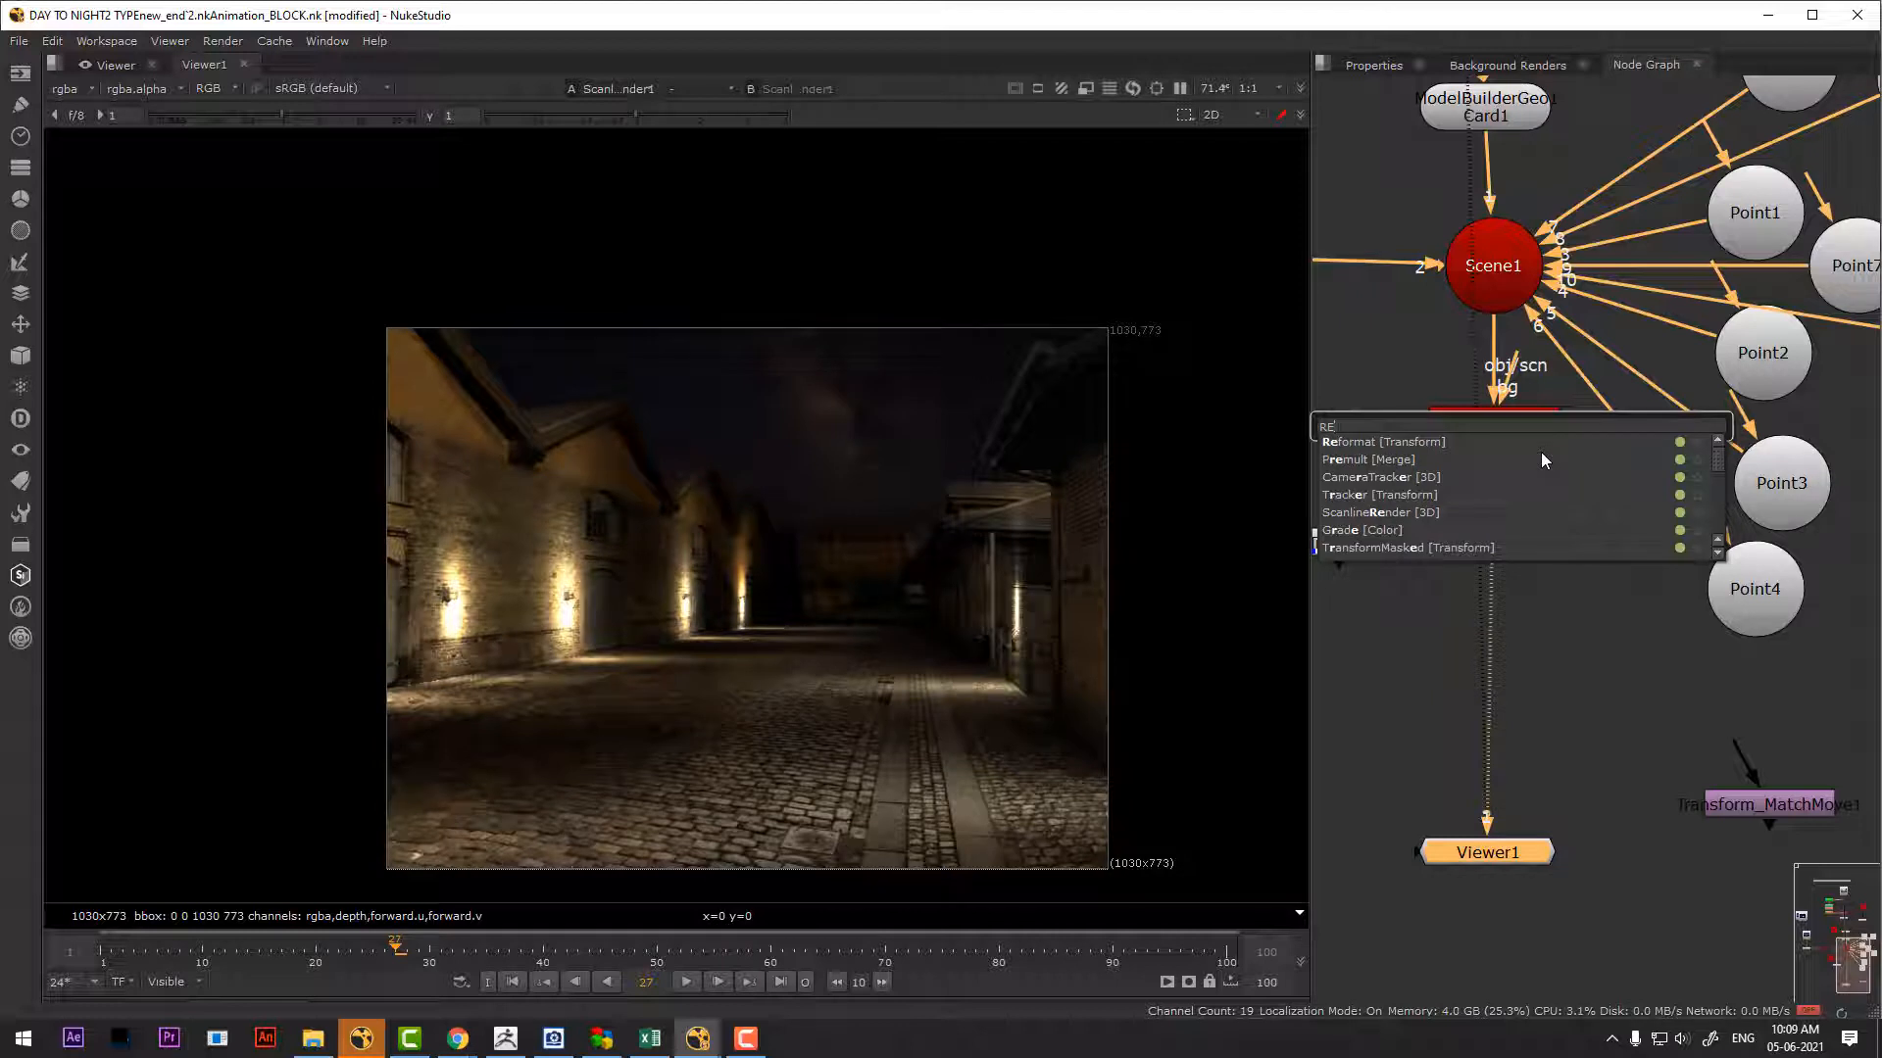
type("A")
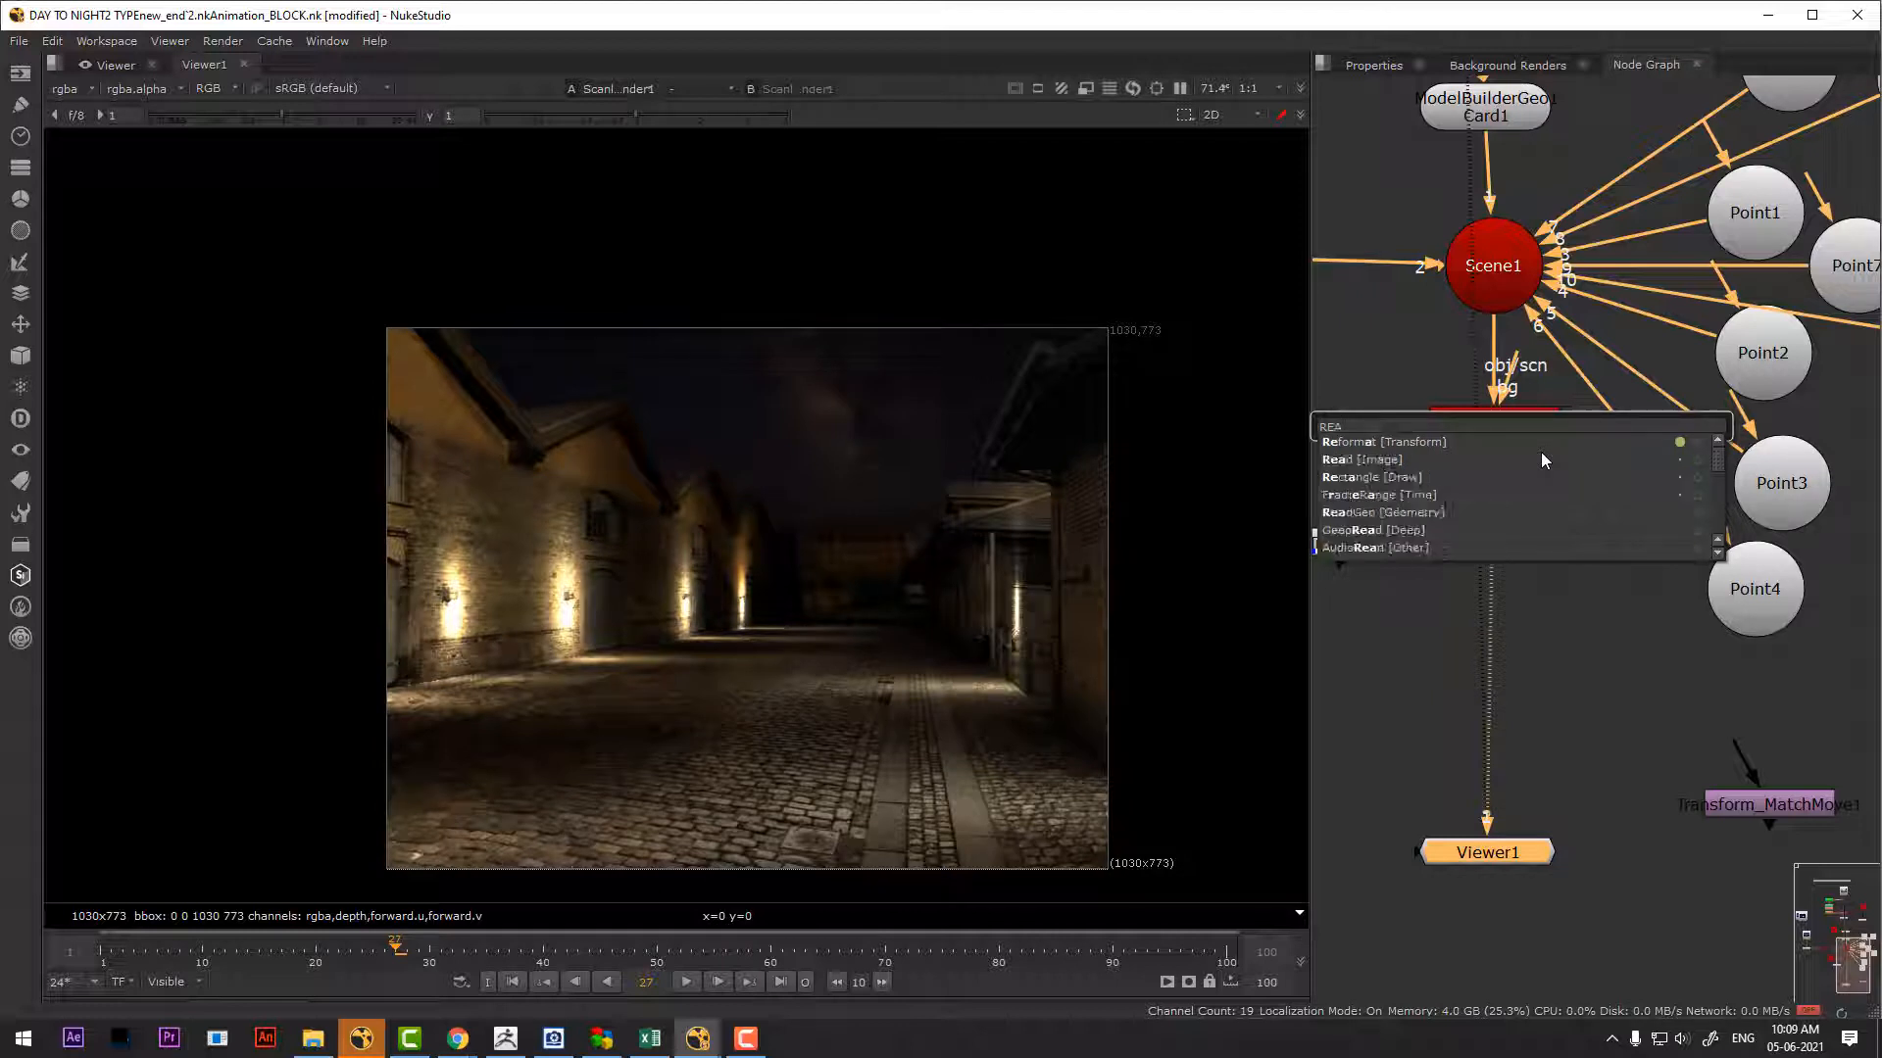
key("BackSpace")
type("D")
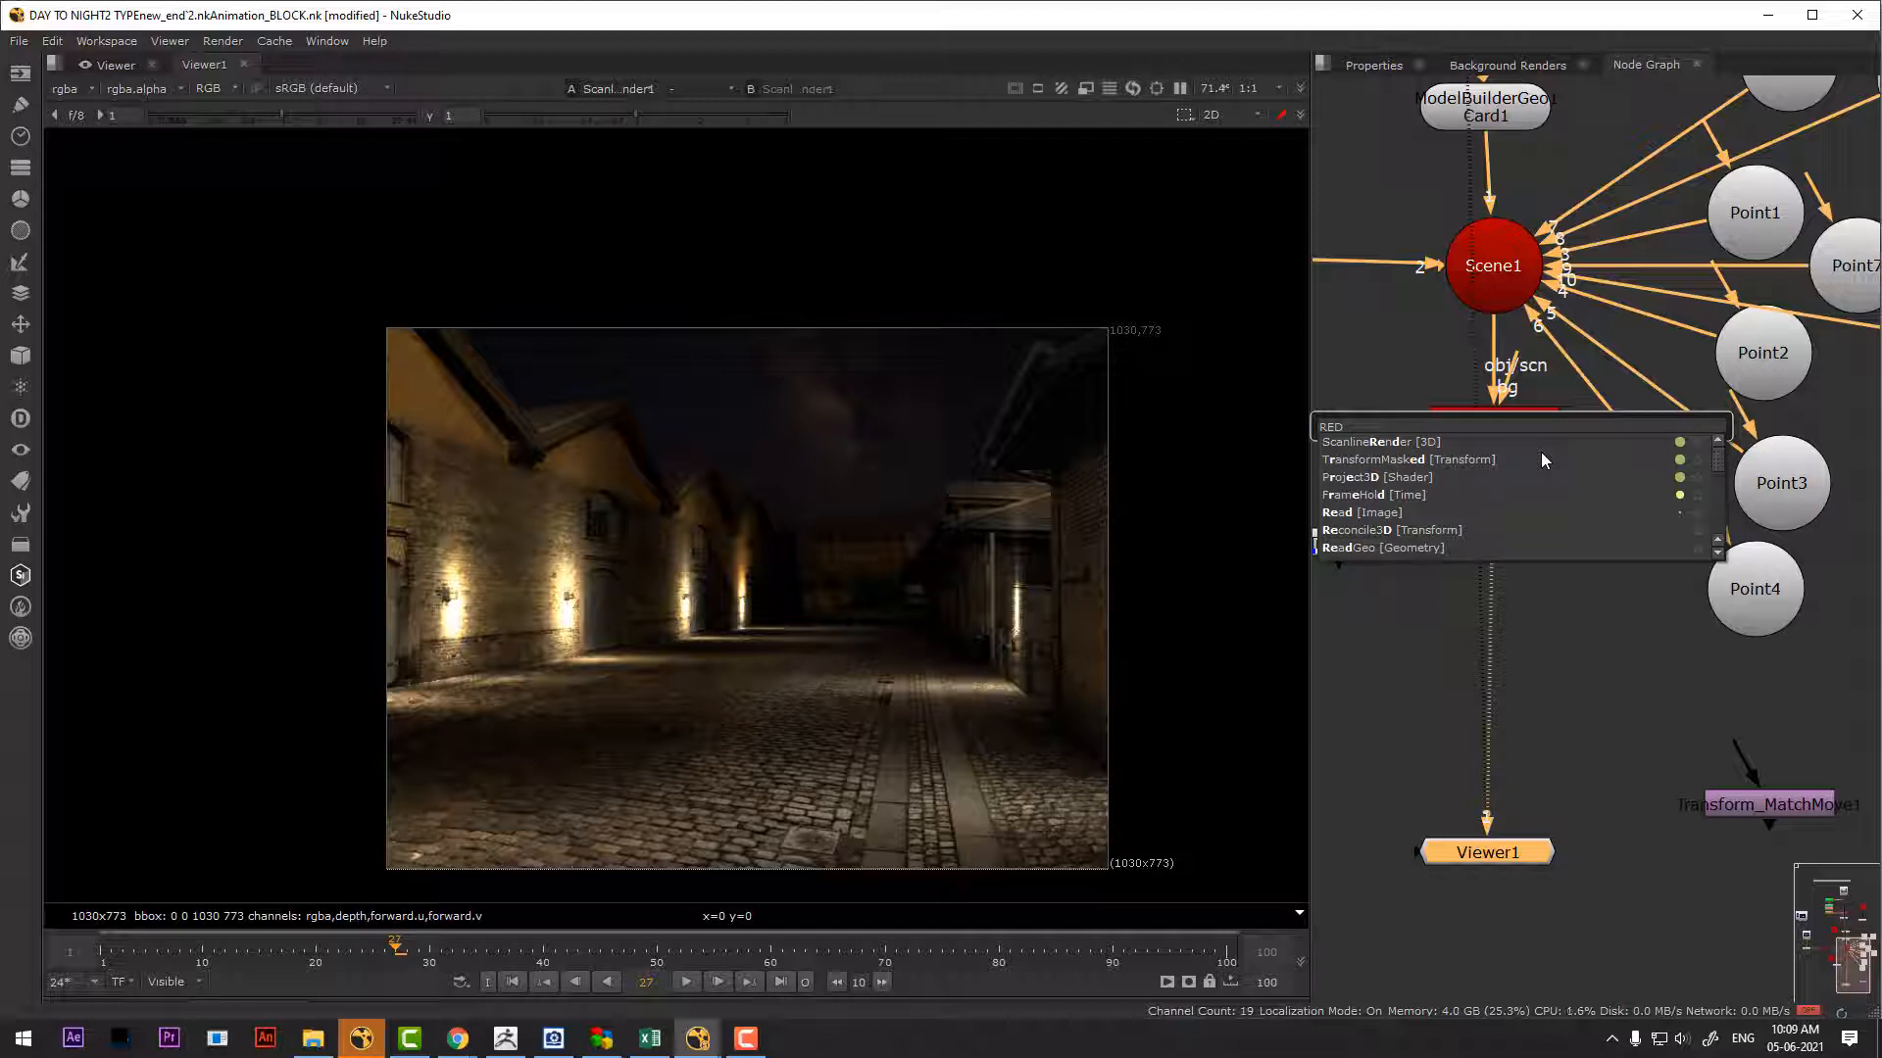
key("BackSpace")
key("BackSpace")
type("AD")
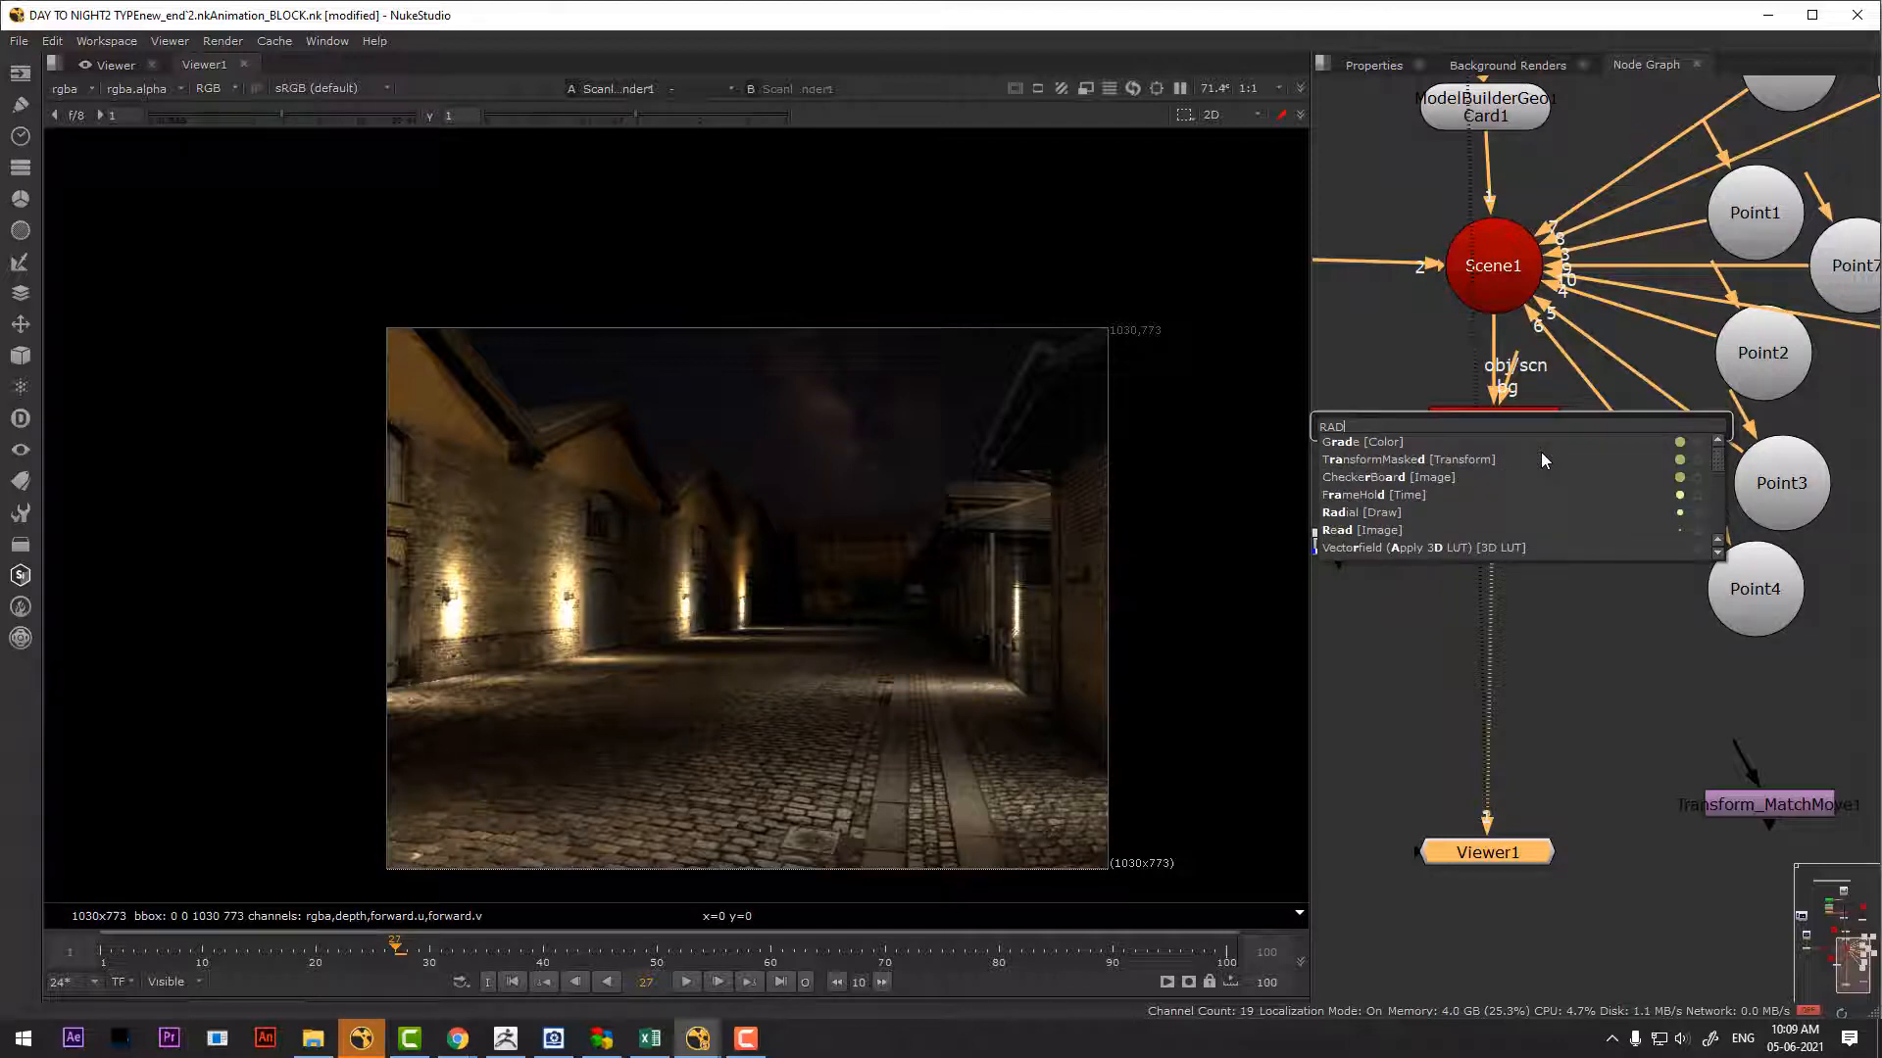
left_click(1372, 514)
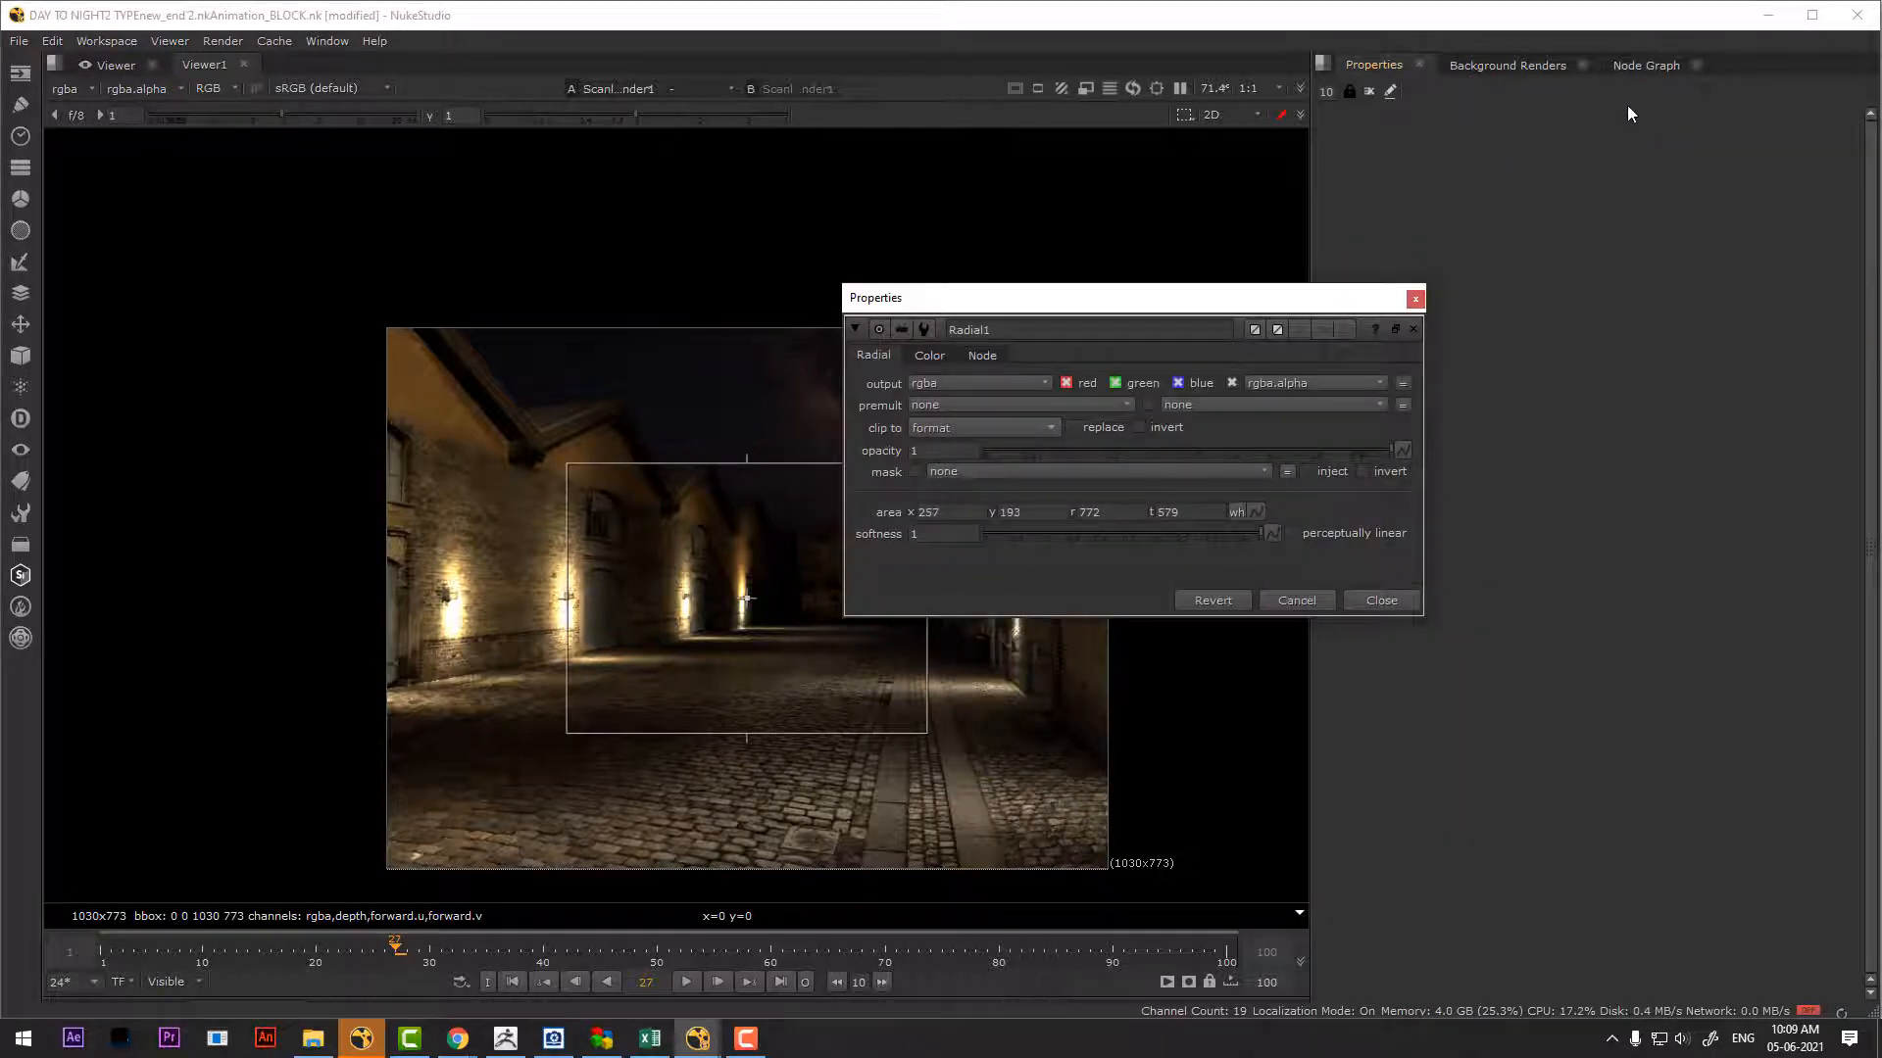
Place the Radial node below ScanlineRender1, fed by its output, and show it in the viewer
left_click(1629, 68)
mouse_move(1543, 426)
left_mouse_down()
mouse_move(1566, 562)
mouse_move(1519, 429)
left_mouse_up()
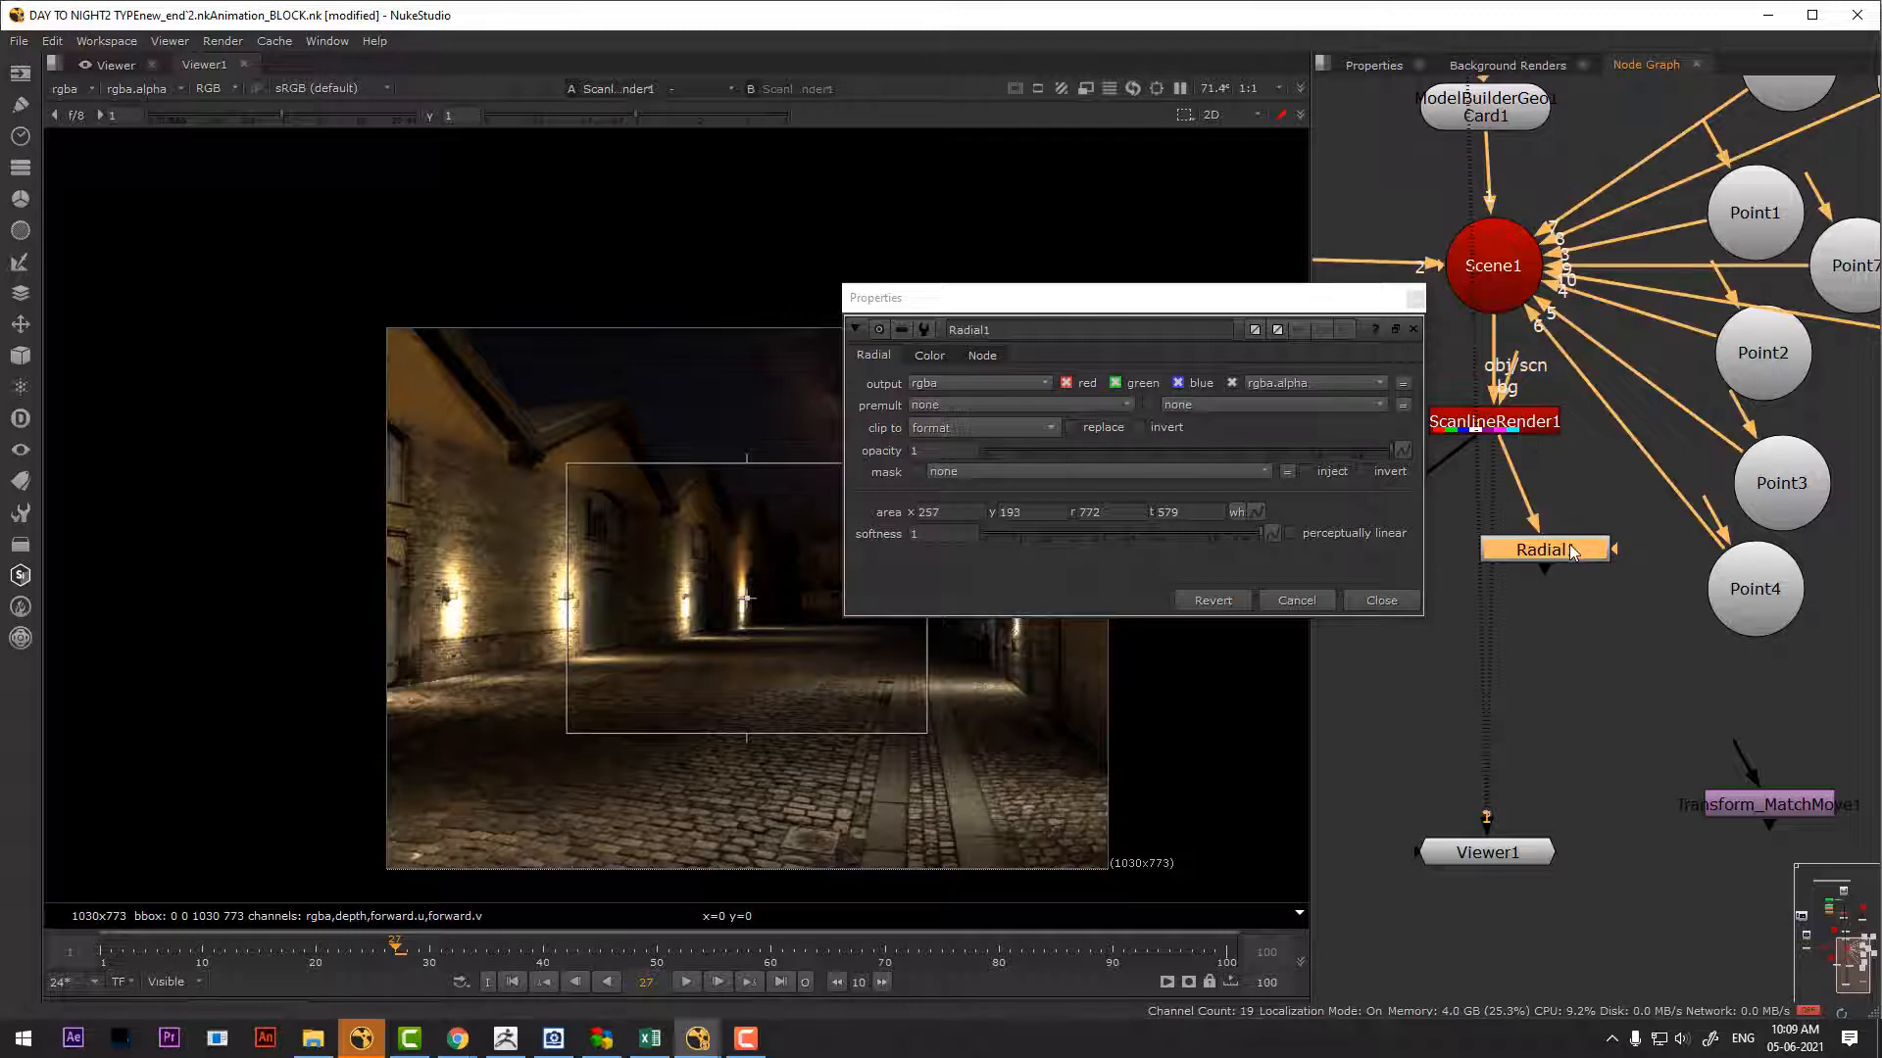
left_click_drag(1568, 544, 1571, 530)
key("1")
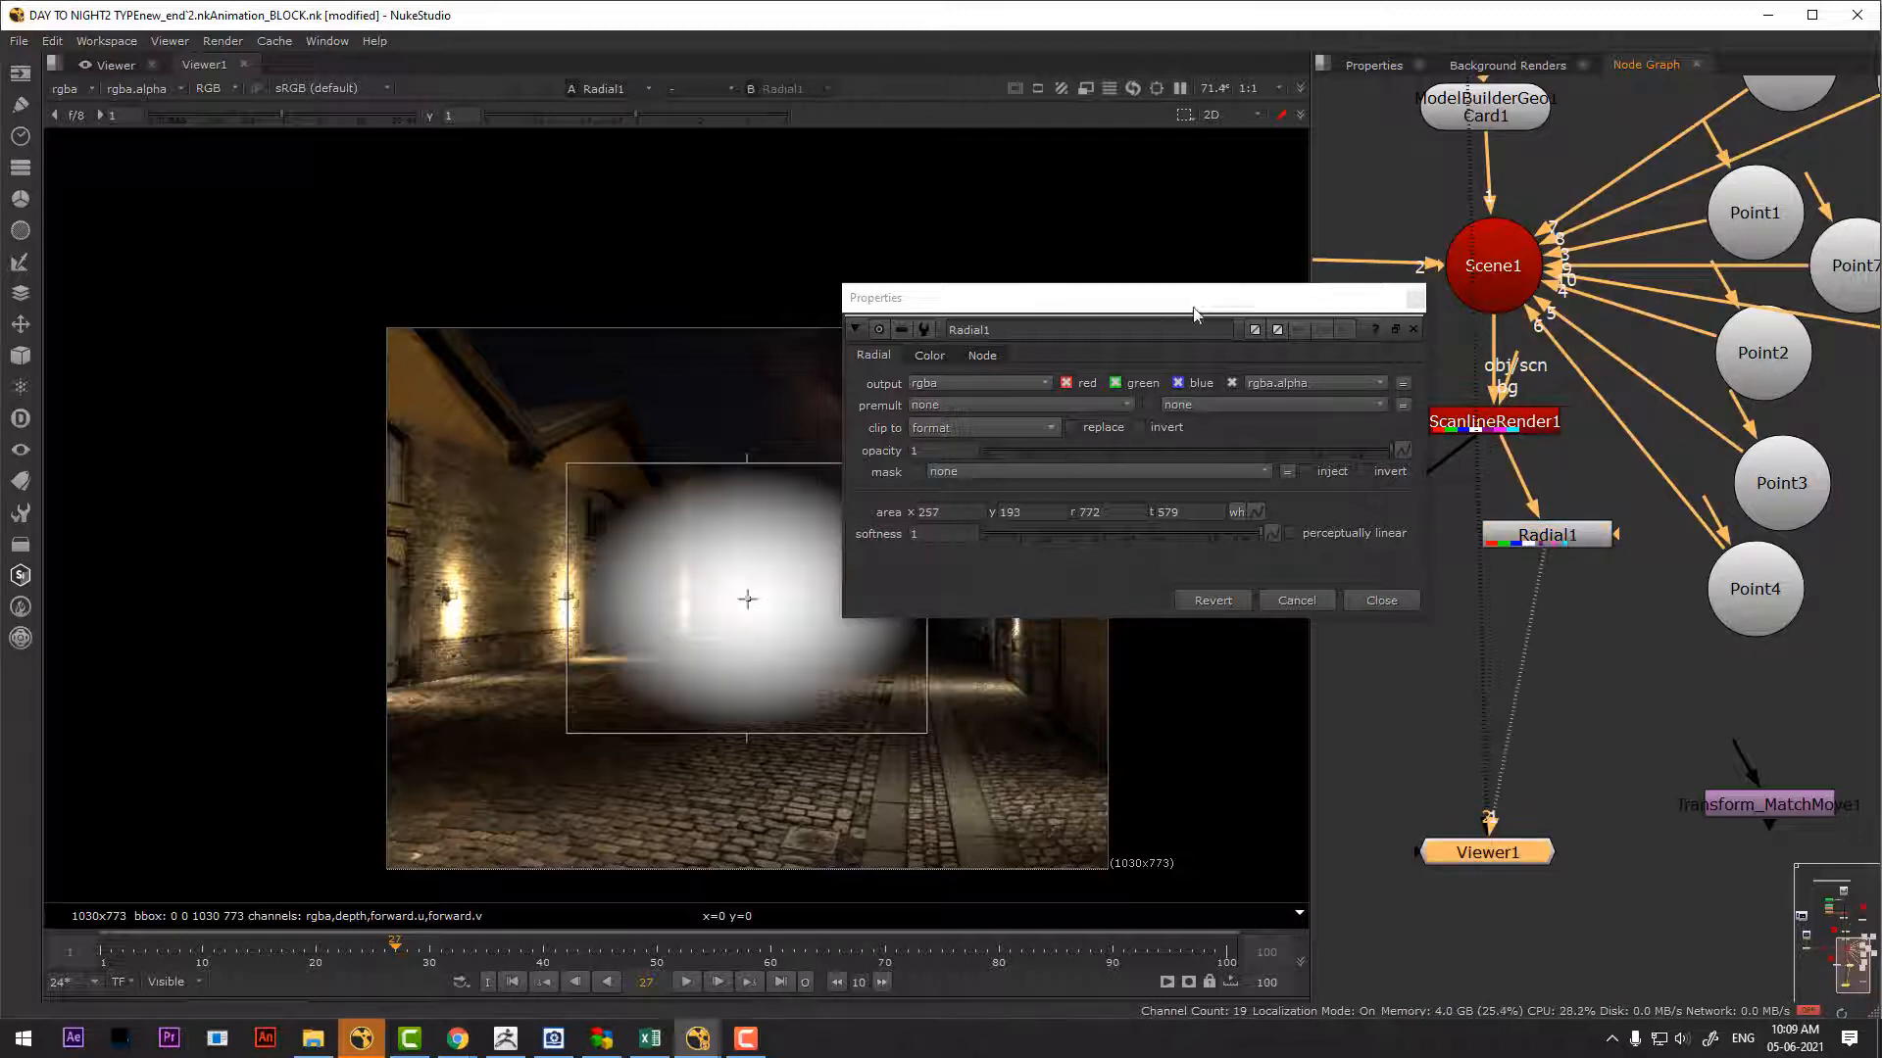
Shrink the radial shape and move it over the right-hand roof, to an area of about x 689.5, y 492, r 1106.5, t 740
left_click_drag(1232, 306, 1596, 297)
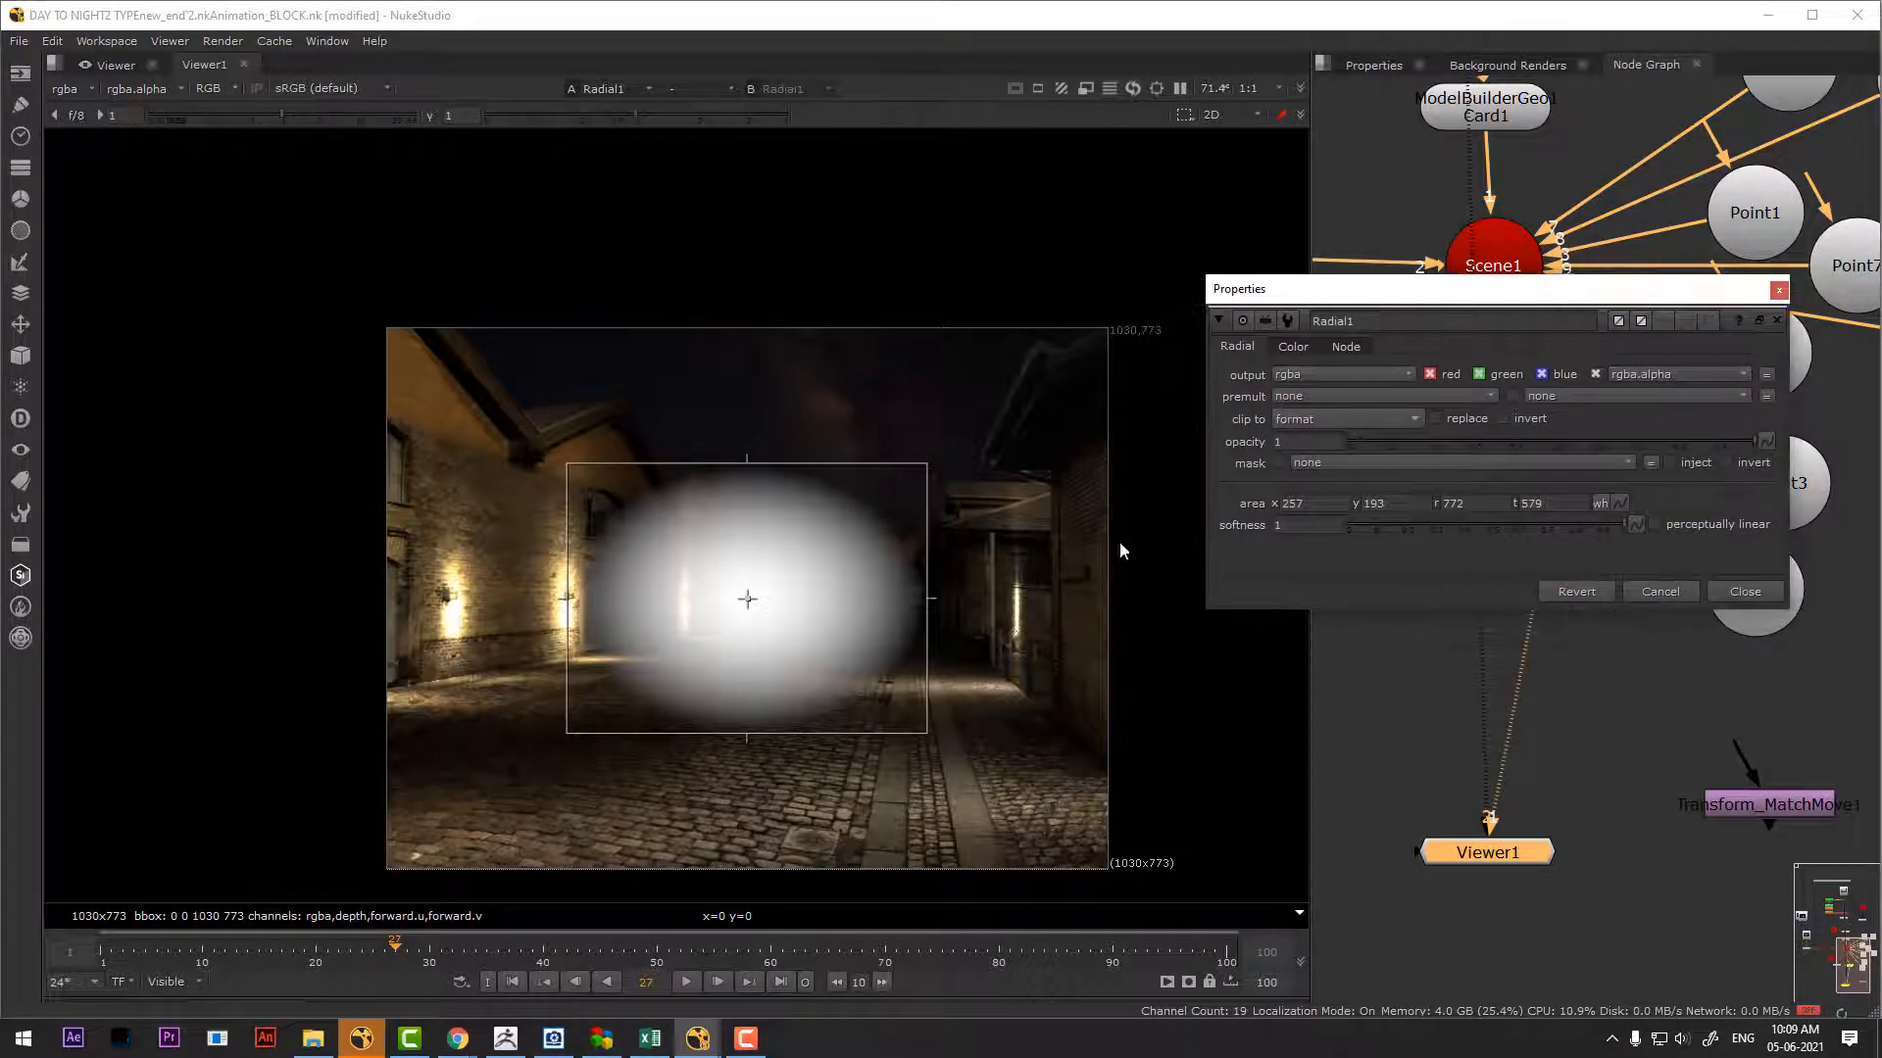
left_click_drag(747, 463, 747, 507)
left_click_drag(560, 635, 633, 622)
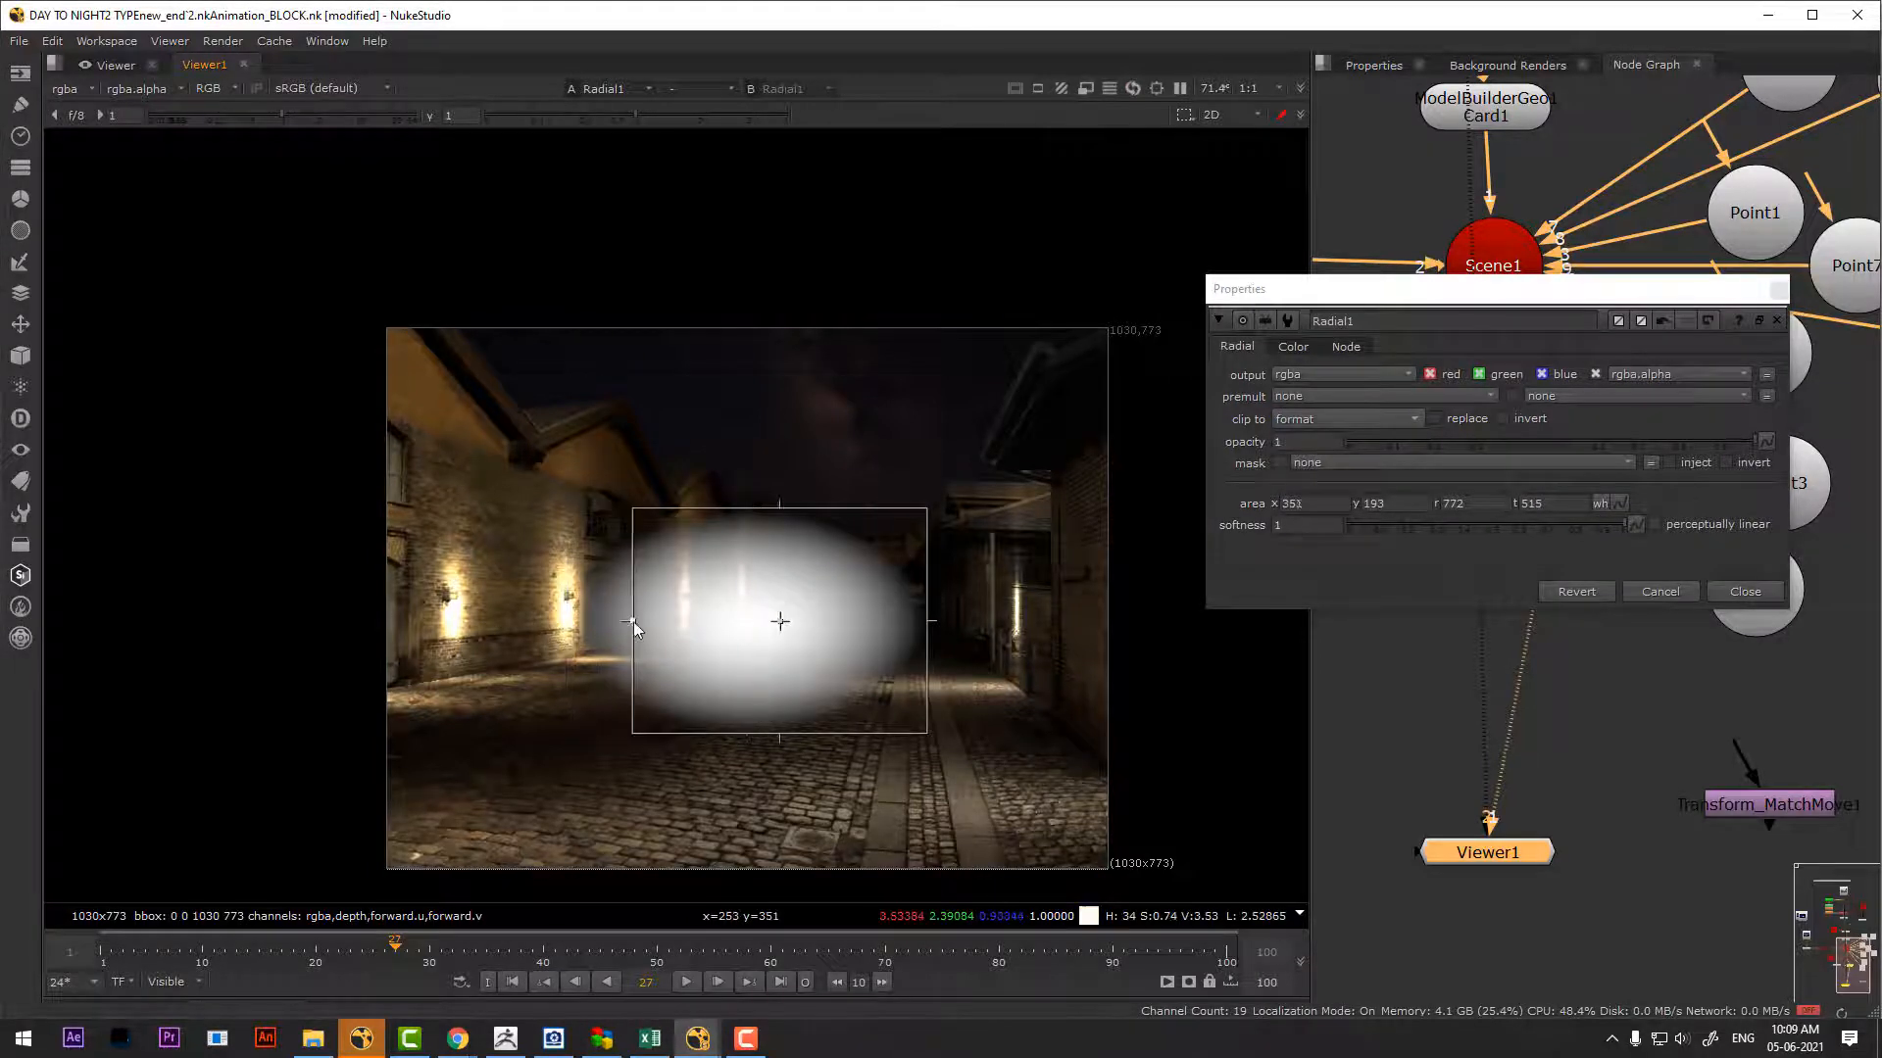
left_click_drag(821, 589, 1065, 463)
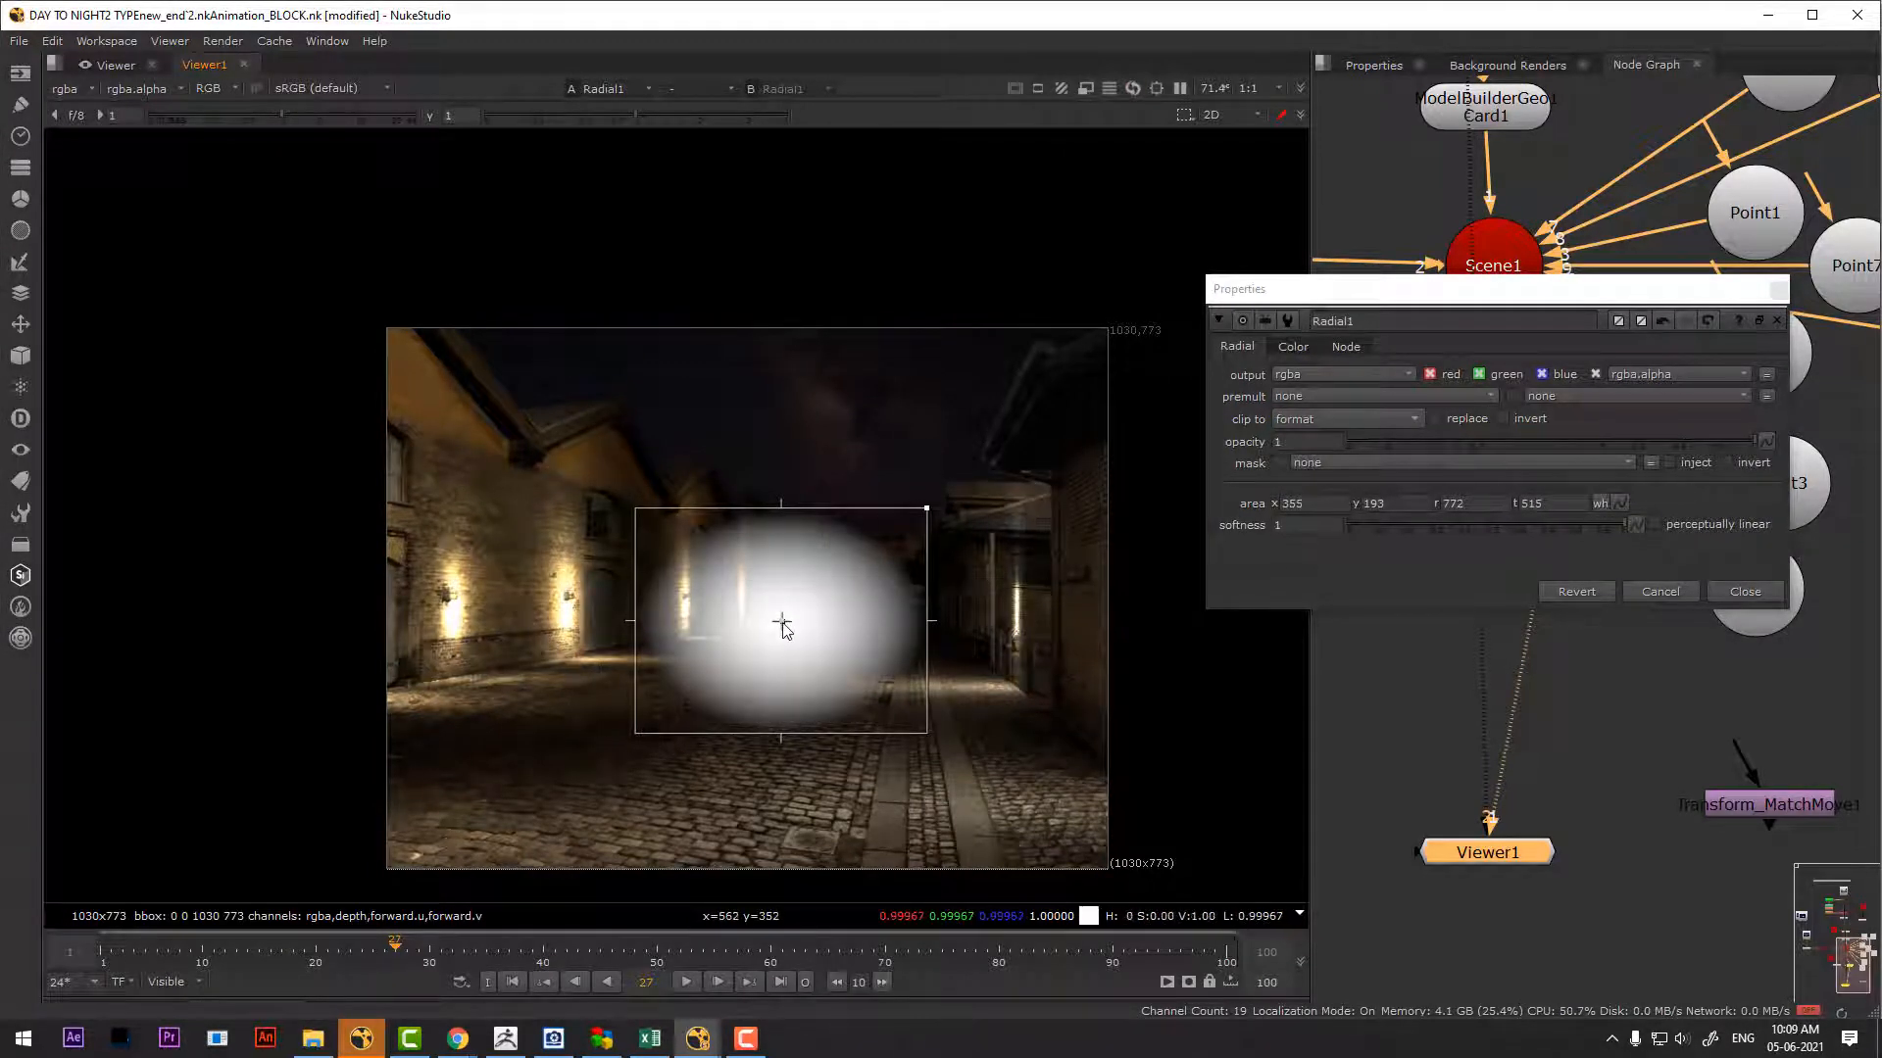
left_click_drag(782, 620, 1016, 464)
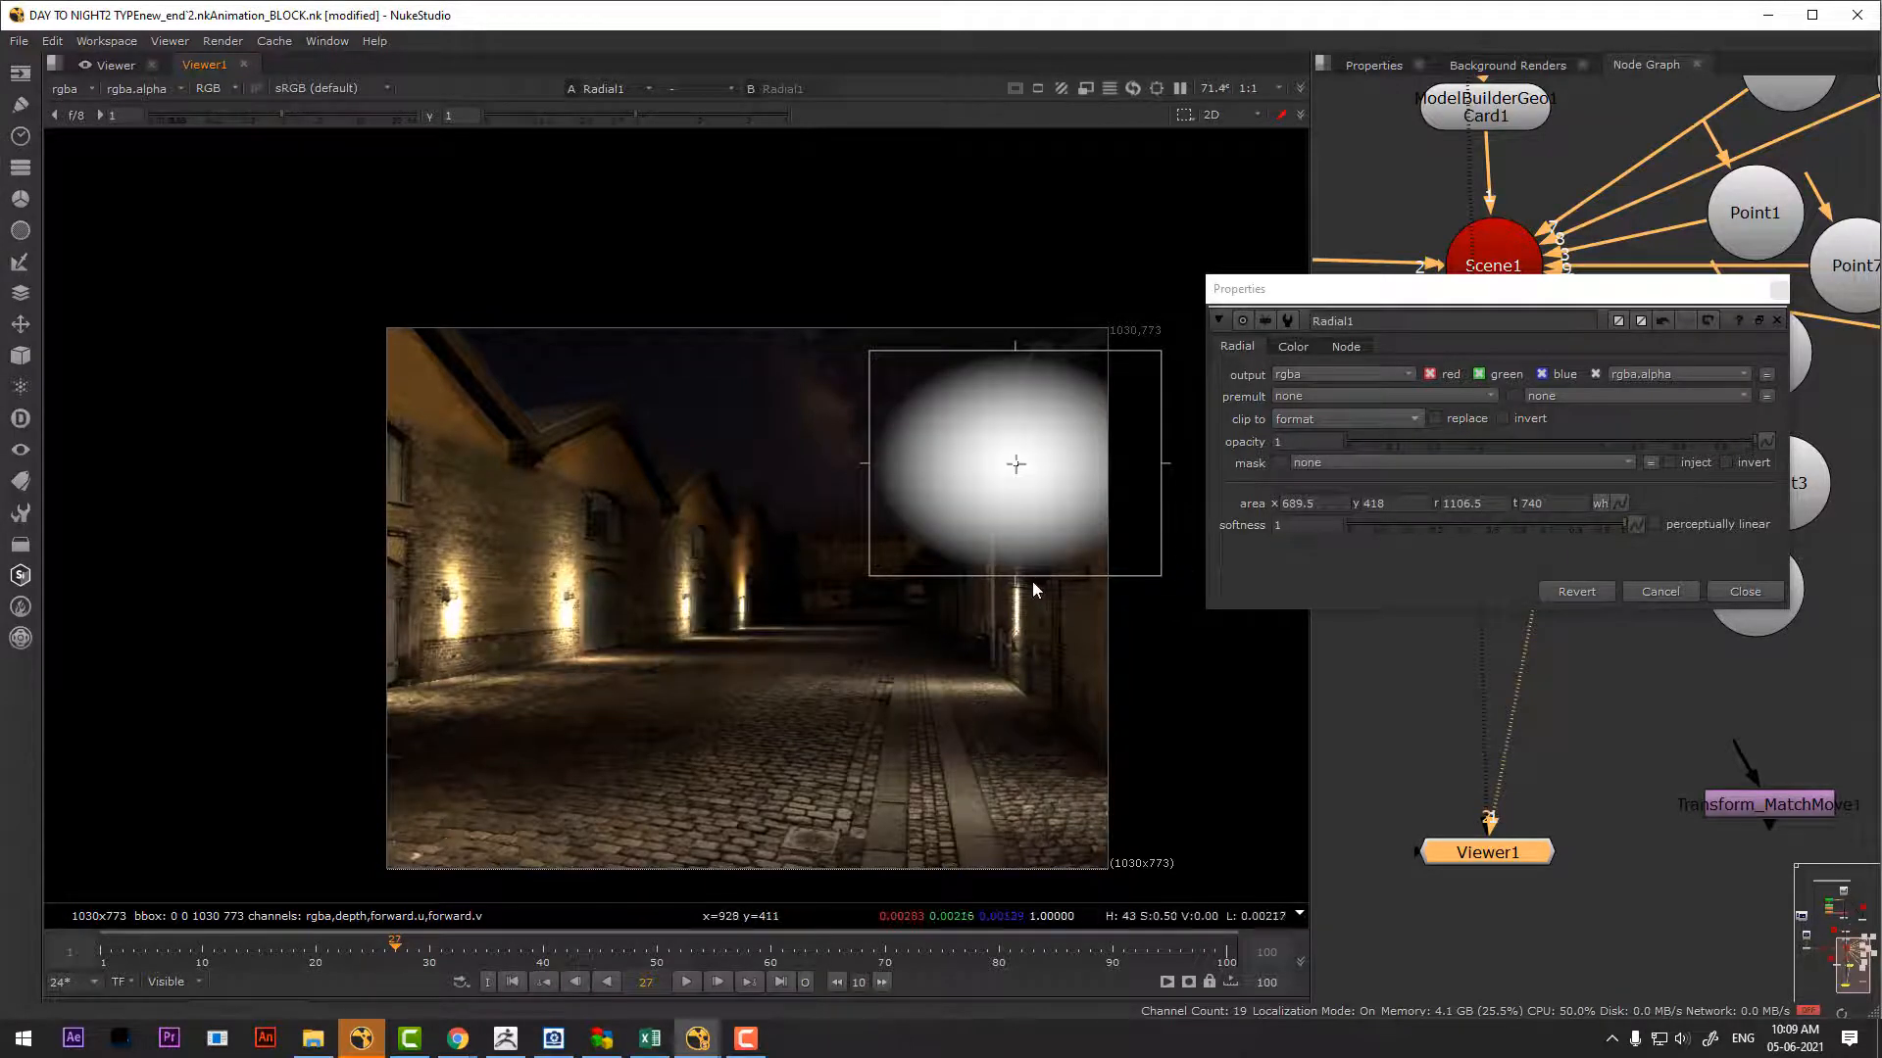
left_click_drag(1013, 580, 1022, 531)
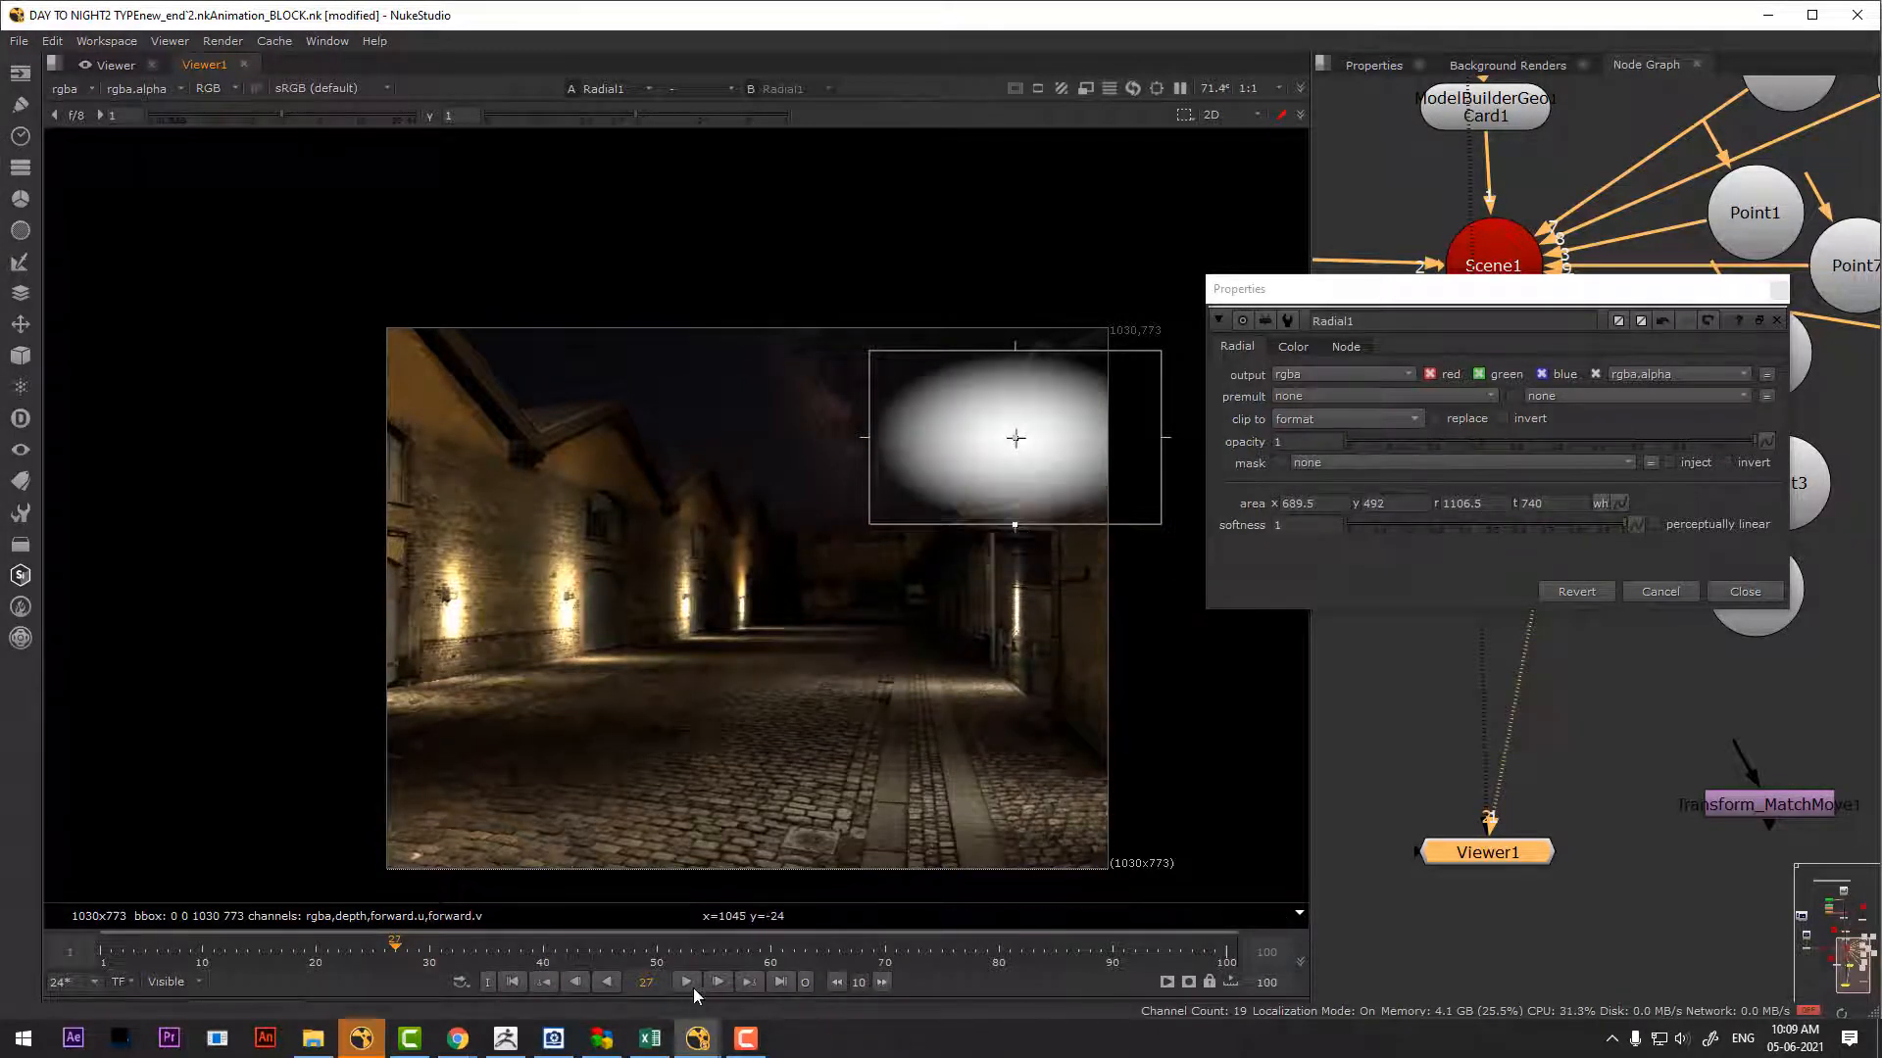
At frame 100, narrow and flatten the radial shape to an area of about x 866, y 492, r 1106.5, t 568.5
left_click(780, 982)
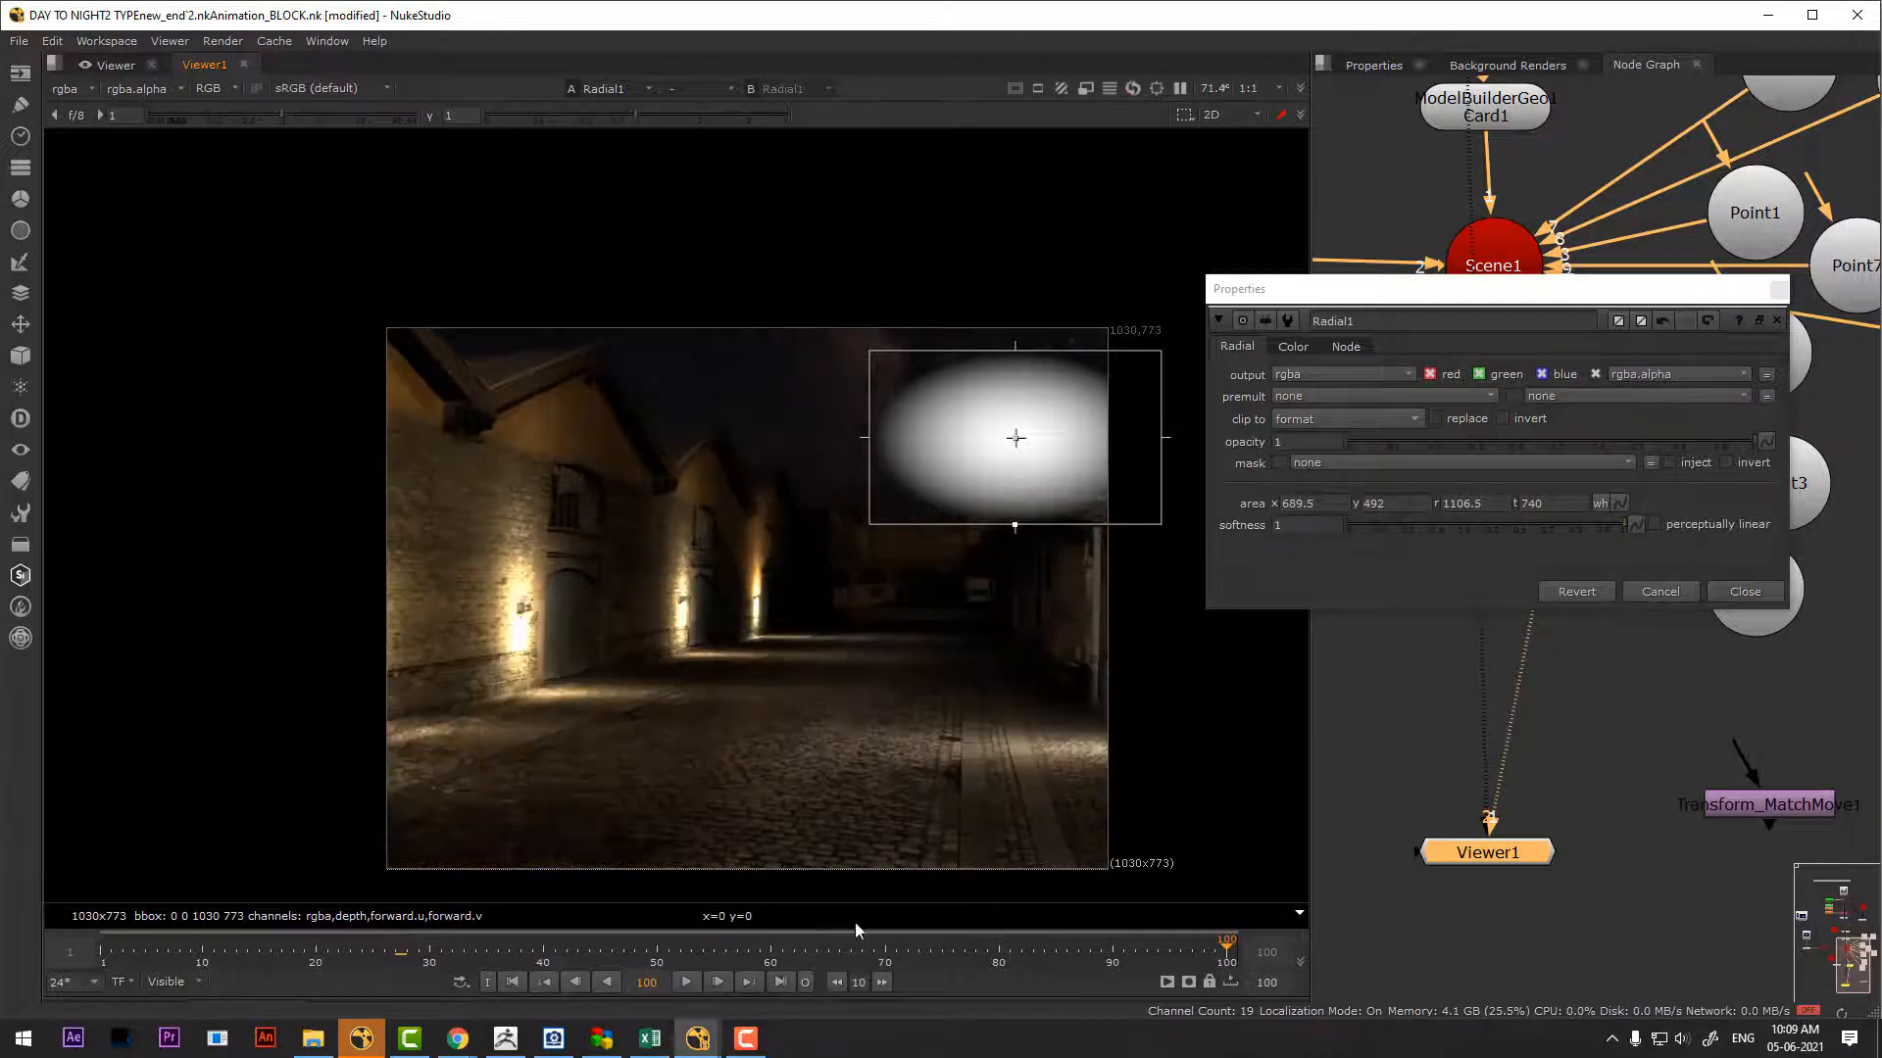
middle_click_drag(930, 675, 777, 707)
scroll(776, 697, "up", 3)
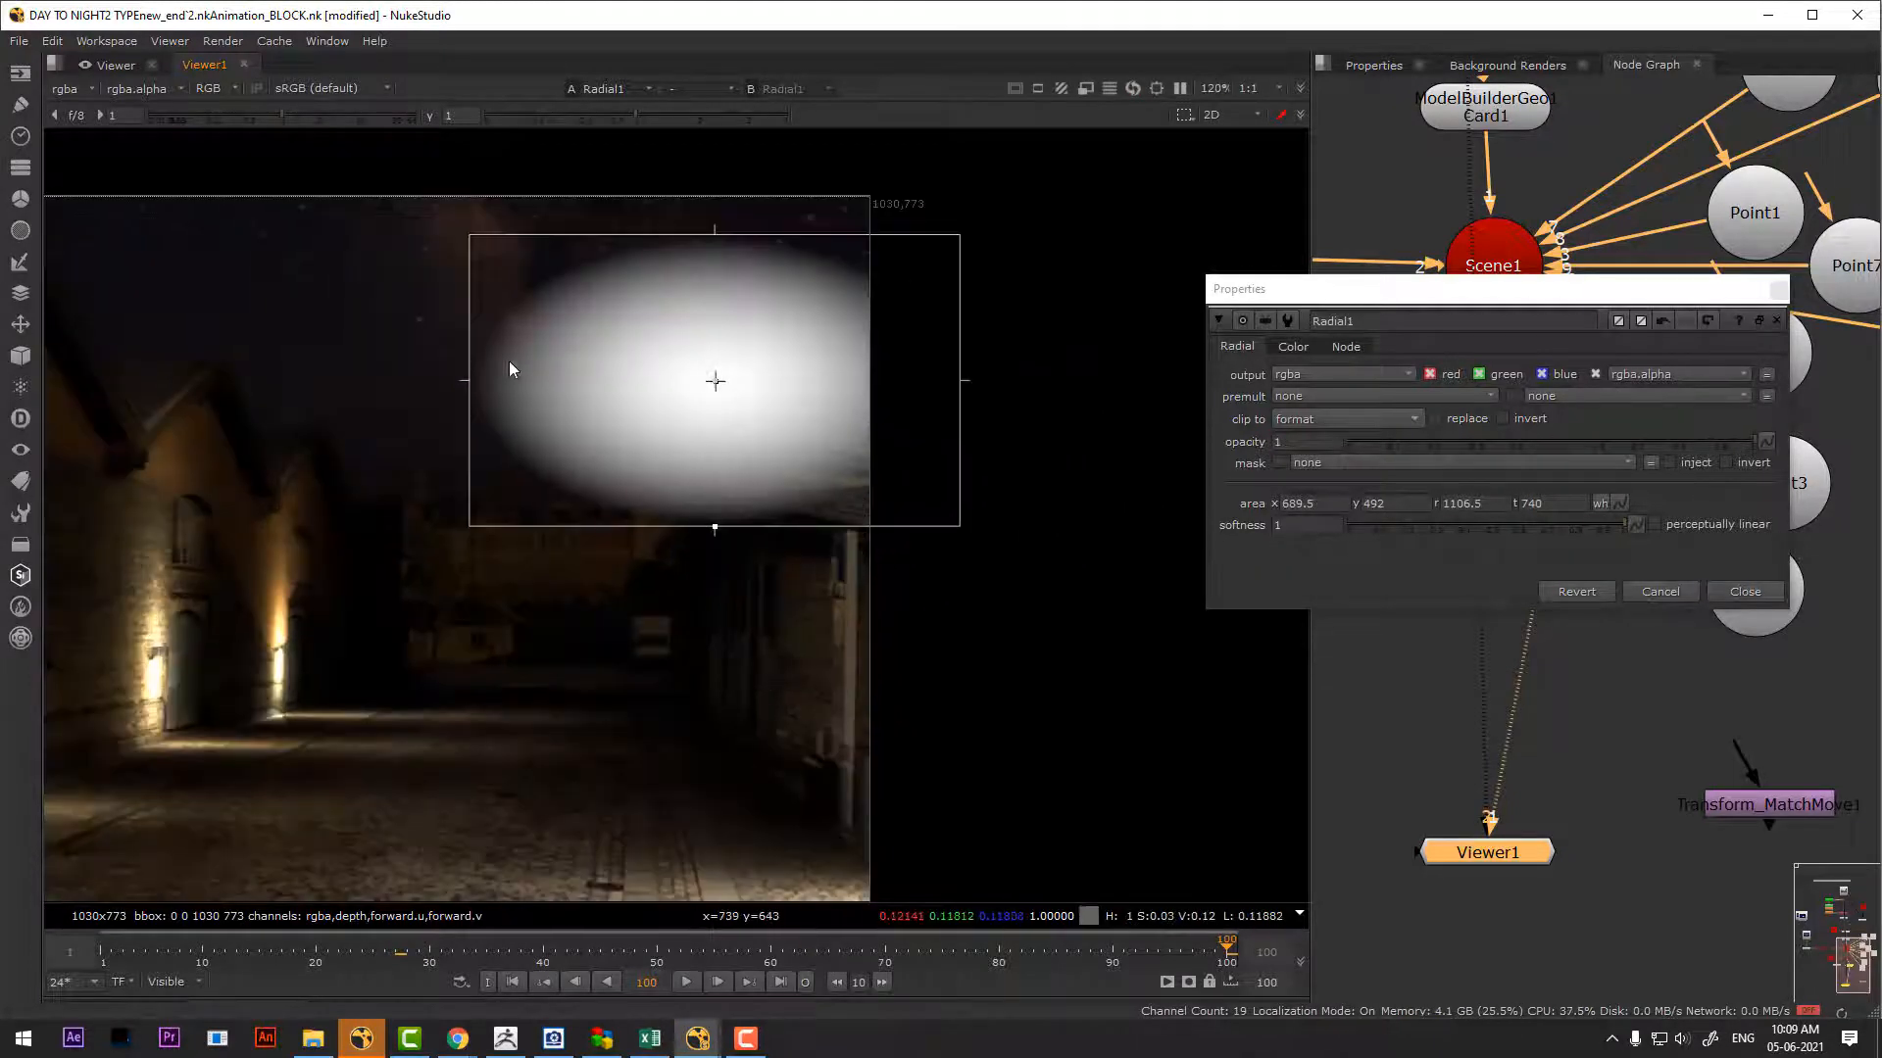
left_click_drag(461, 385, 677, 382)
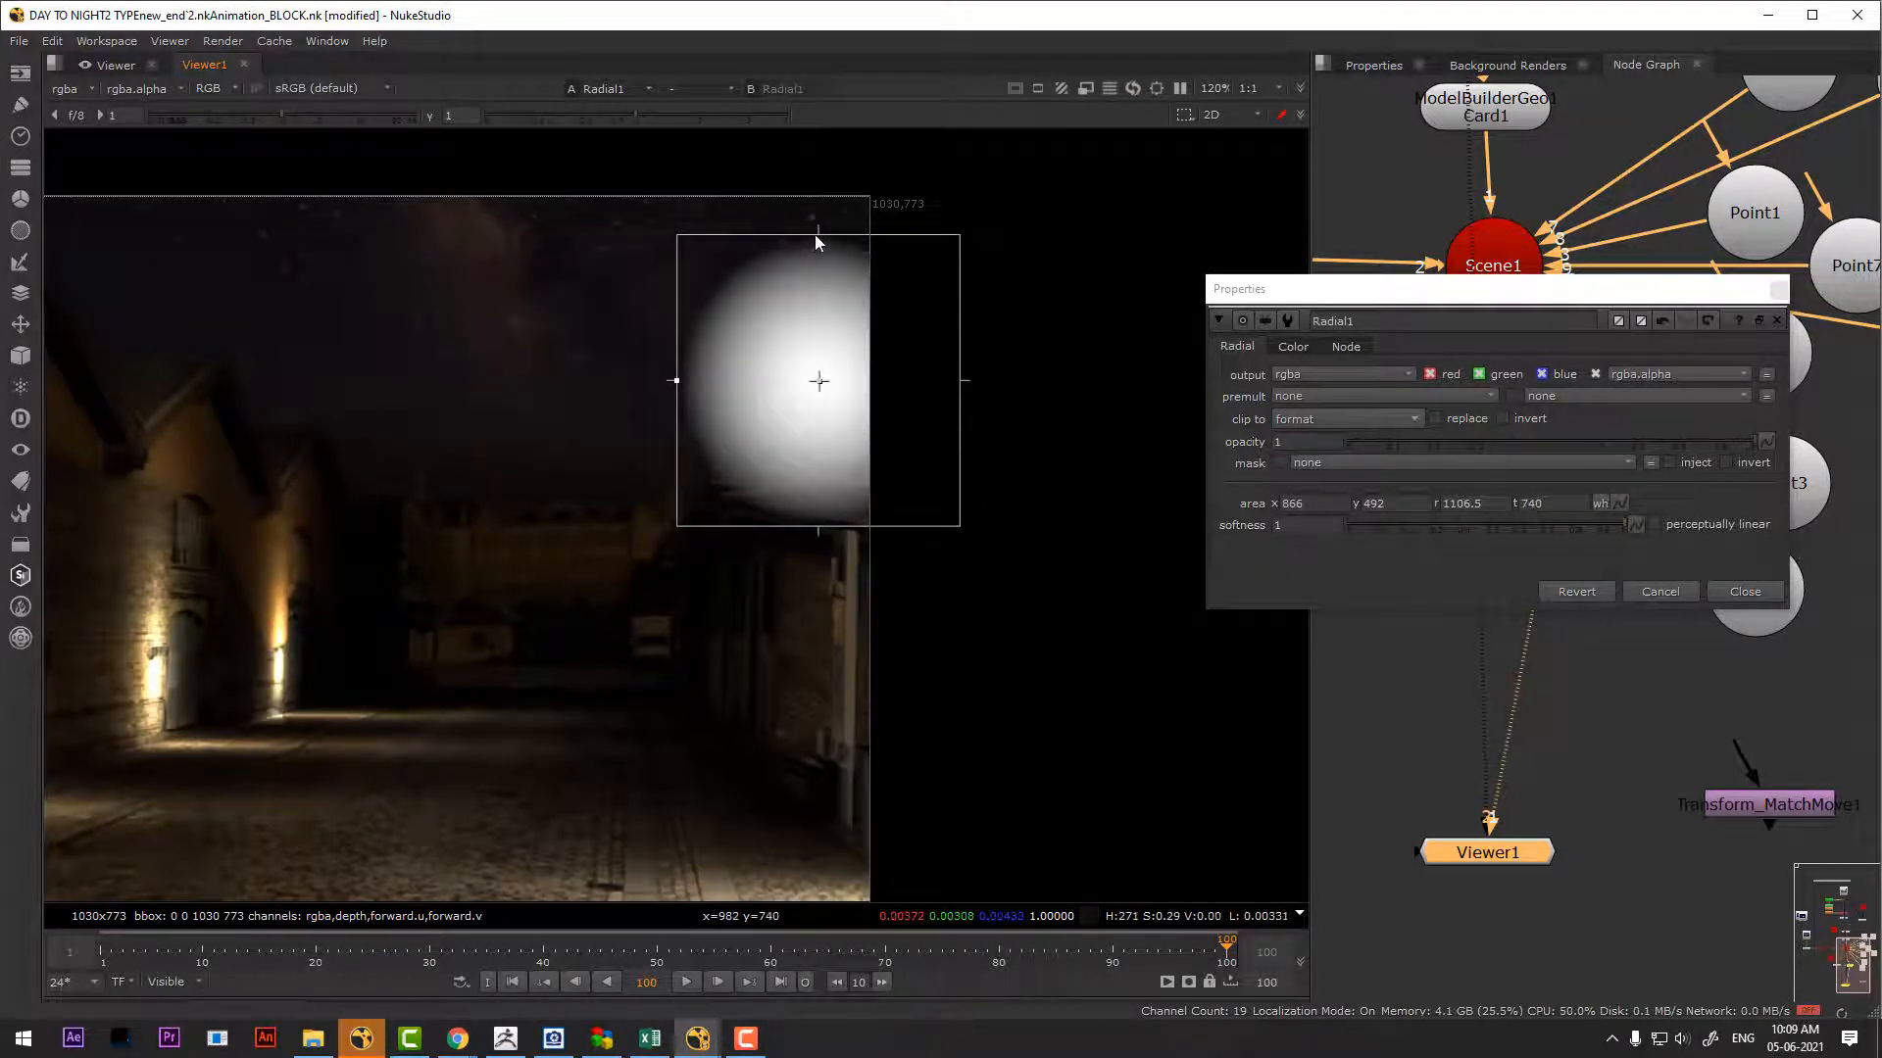
left_click_drag(814, 238, 785, 436)
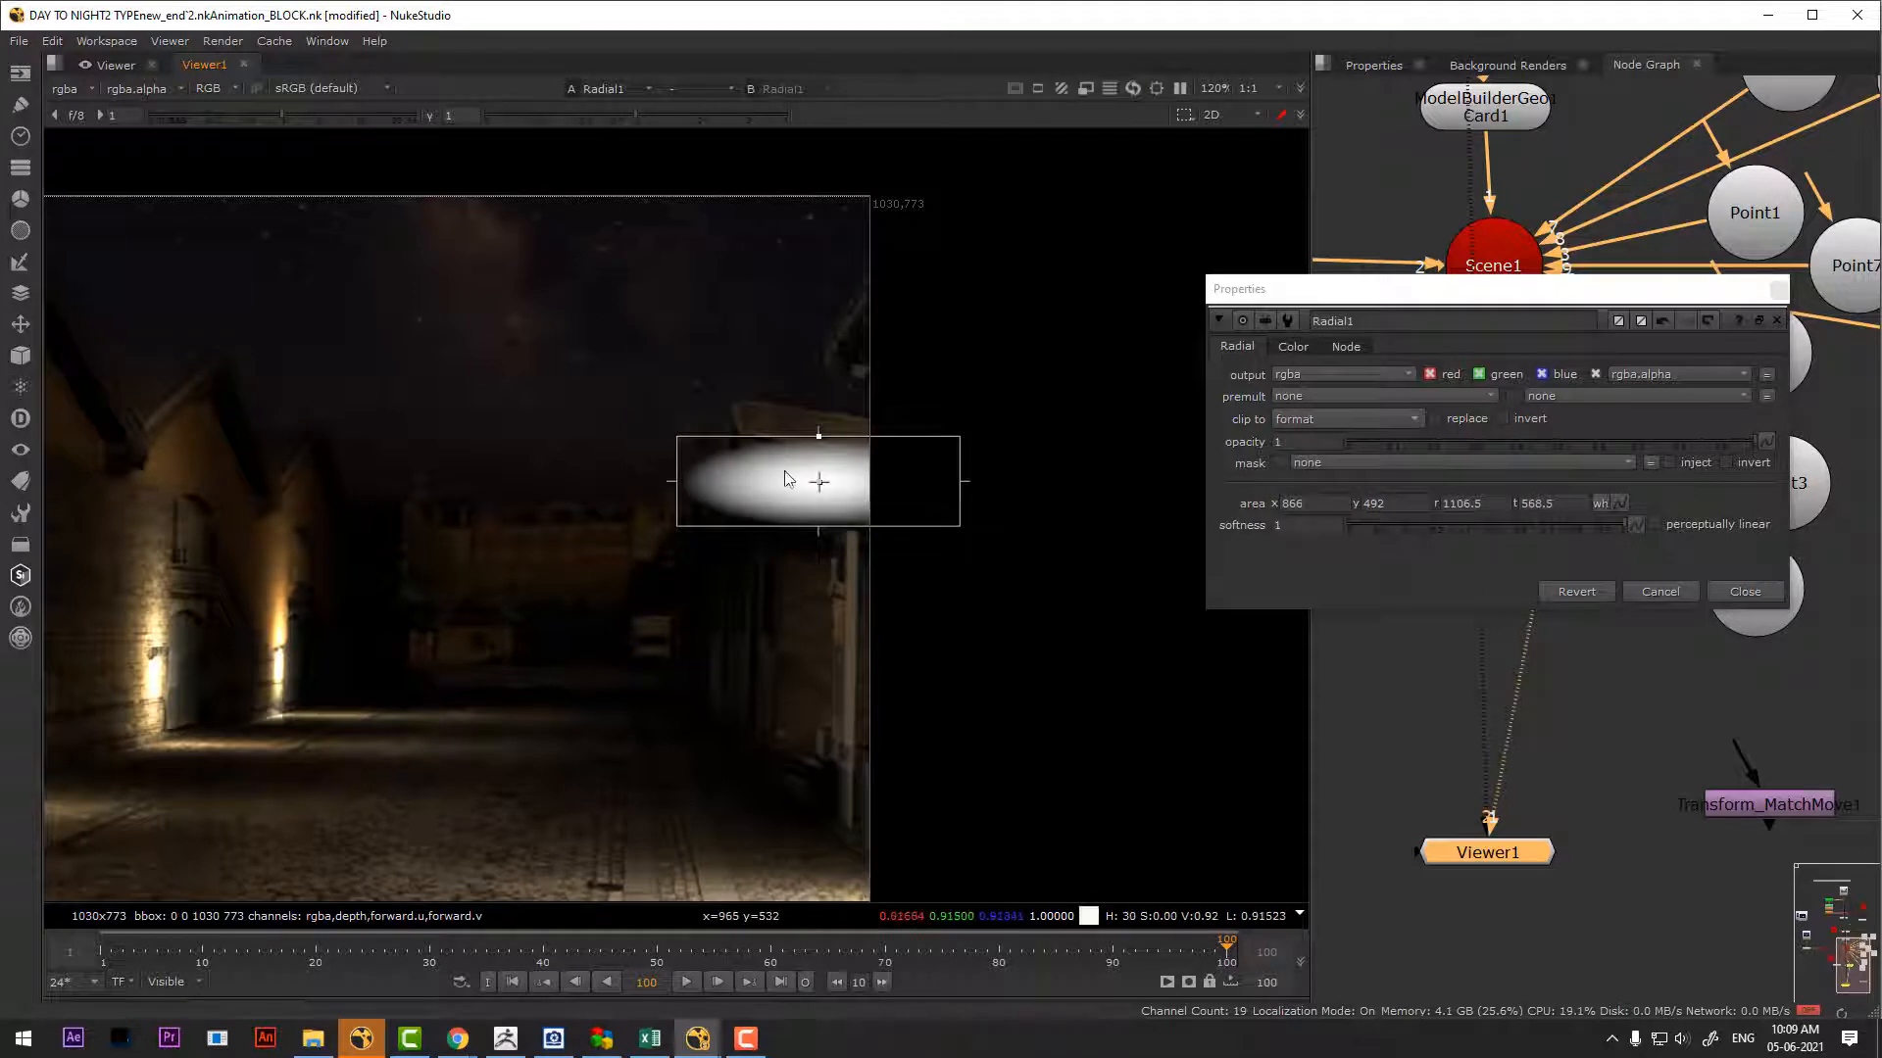
middle_click_drag(785, 478, 731, 476)
At frame 1, fit the radial as a small ellipse under the right-hand roof, about x 880.75, y 609.5, r 952.25, t 639.5
left_click(512, 982)
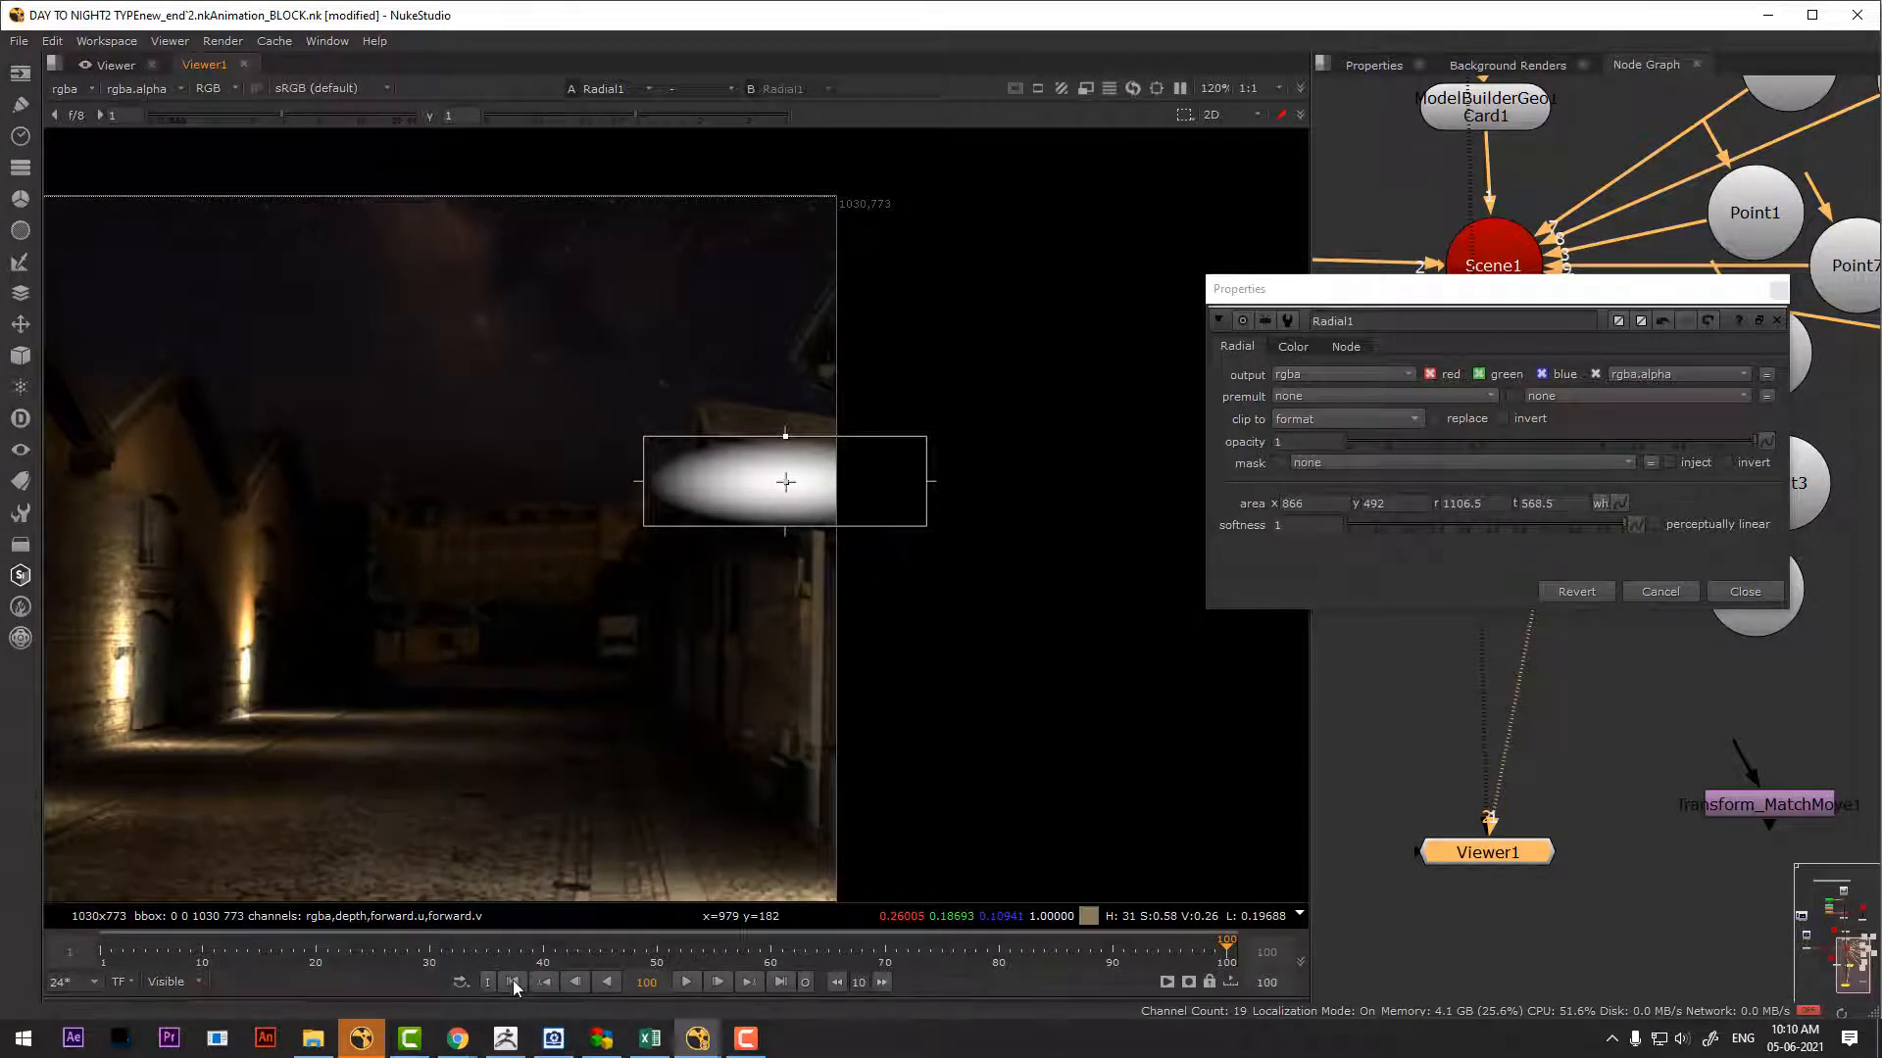
left_click_drag(802, 488, 735, 366)
left_click_drag(863, 408, 733, 401)
left_click_drag(591, 316, 642, 339)
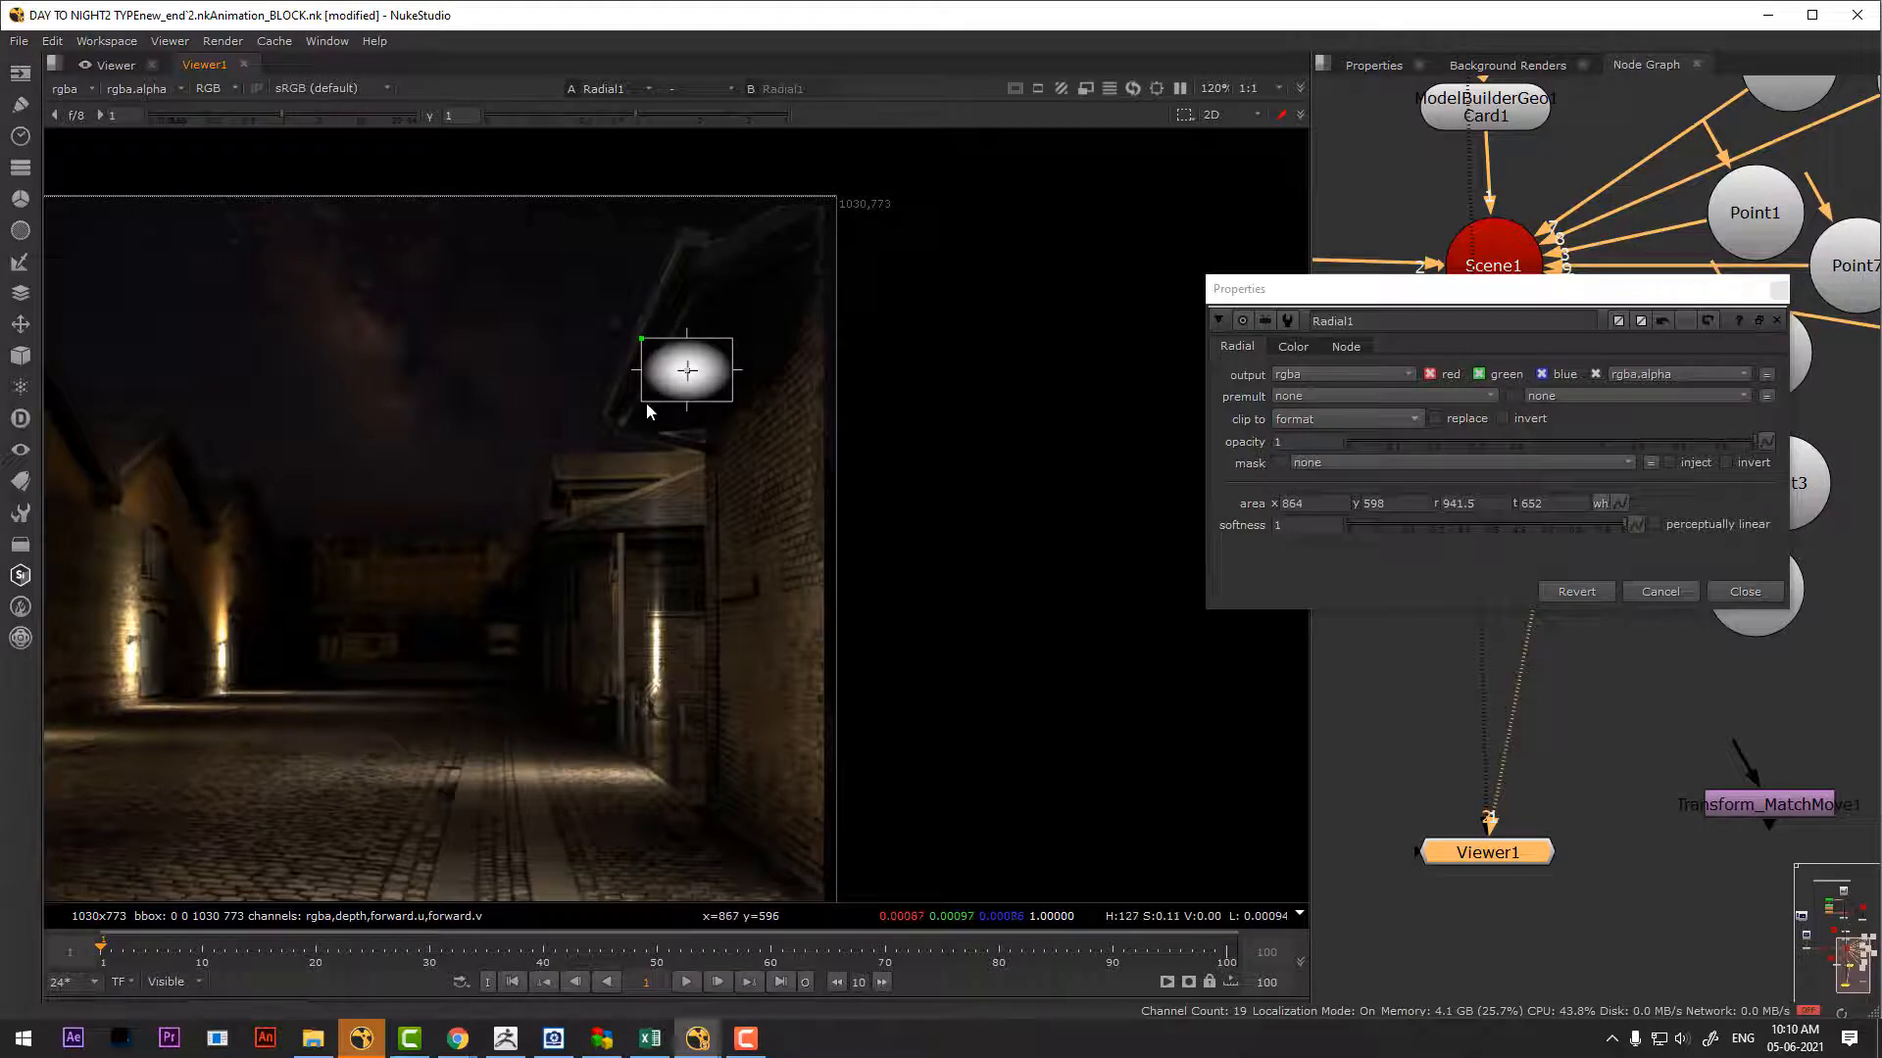
left_click_drag(647, 405, 705, 377)
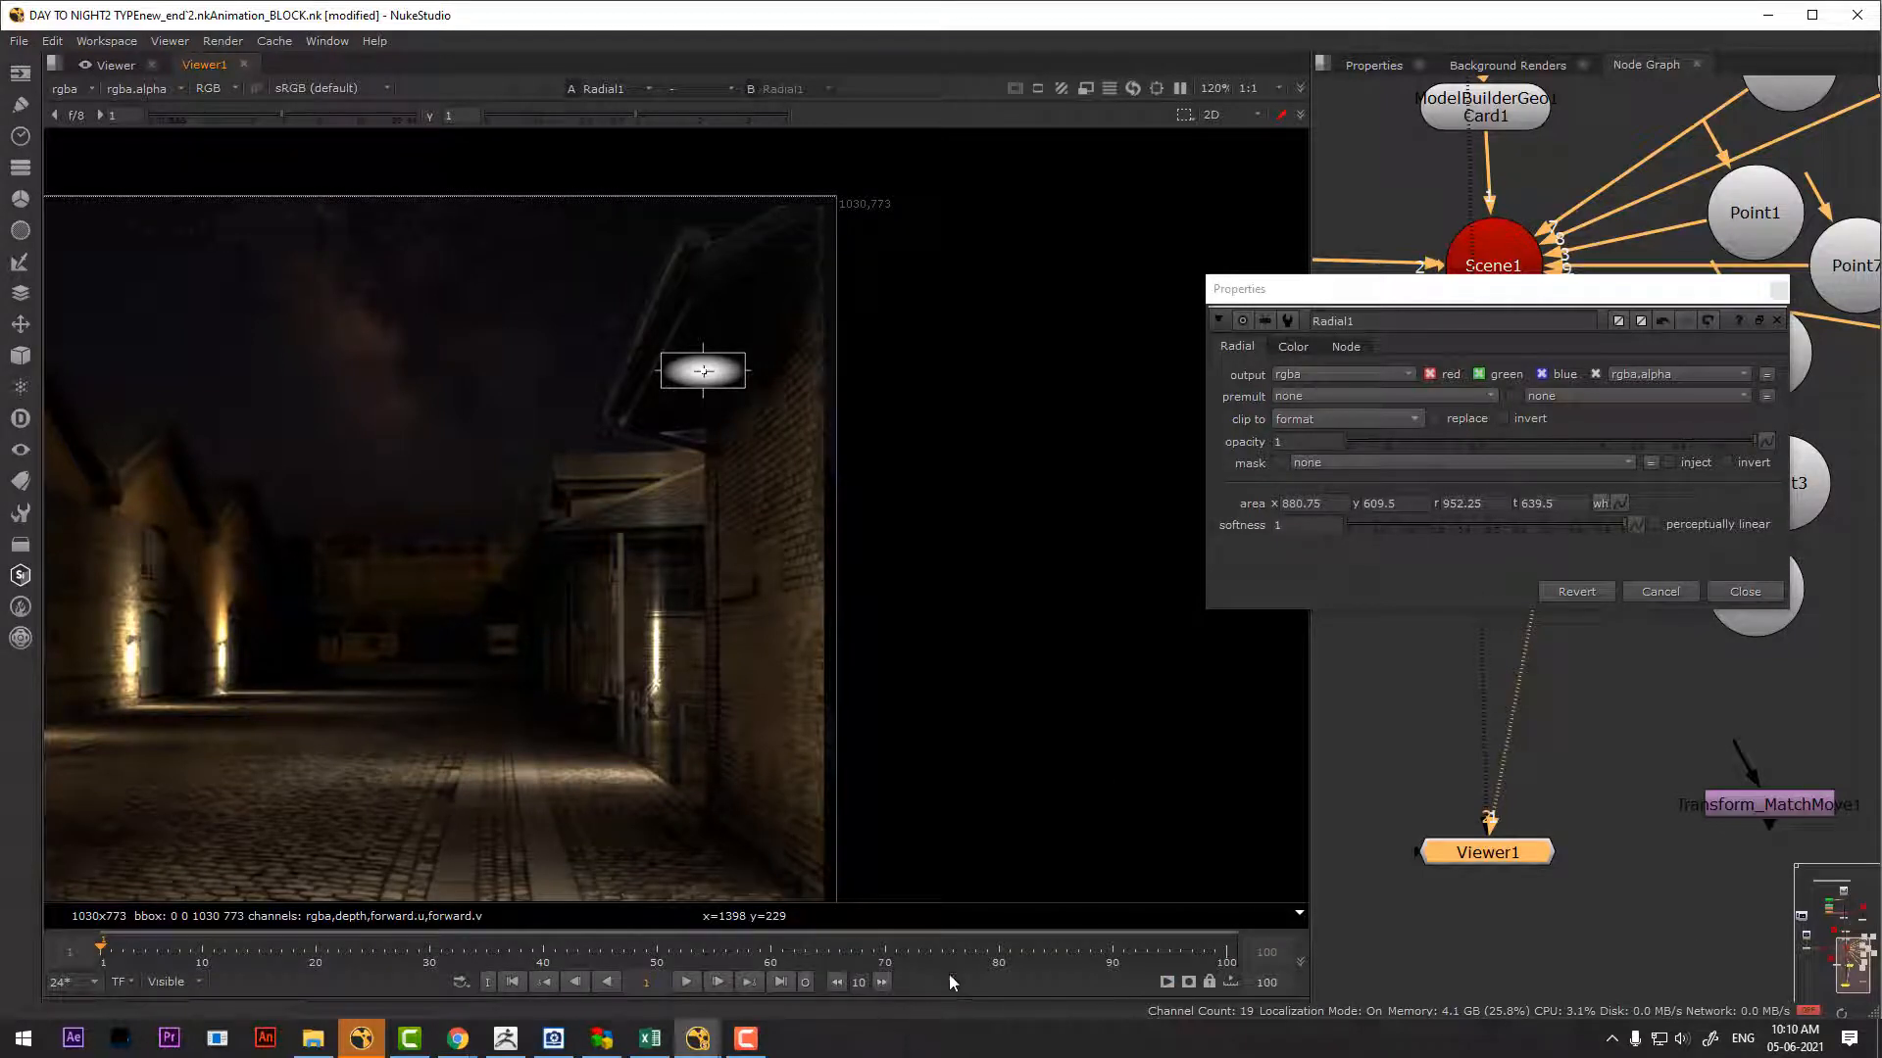
Close the Radial1 settings and add a VolumeRays filter node after Radial1
left_click(1762, 595)
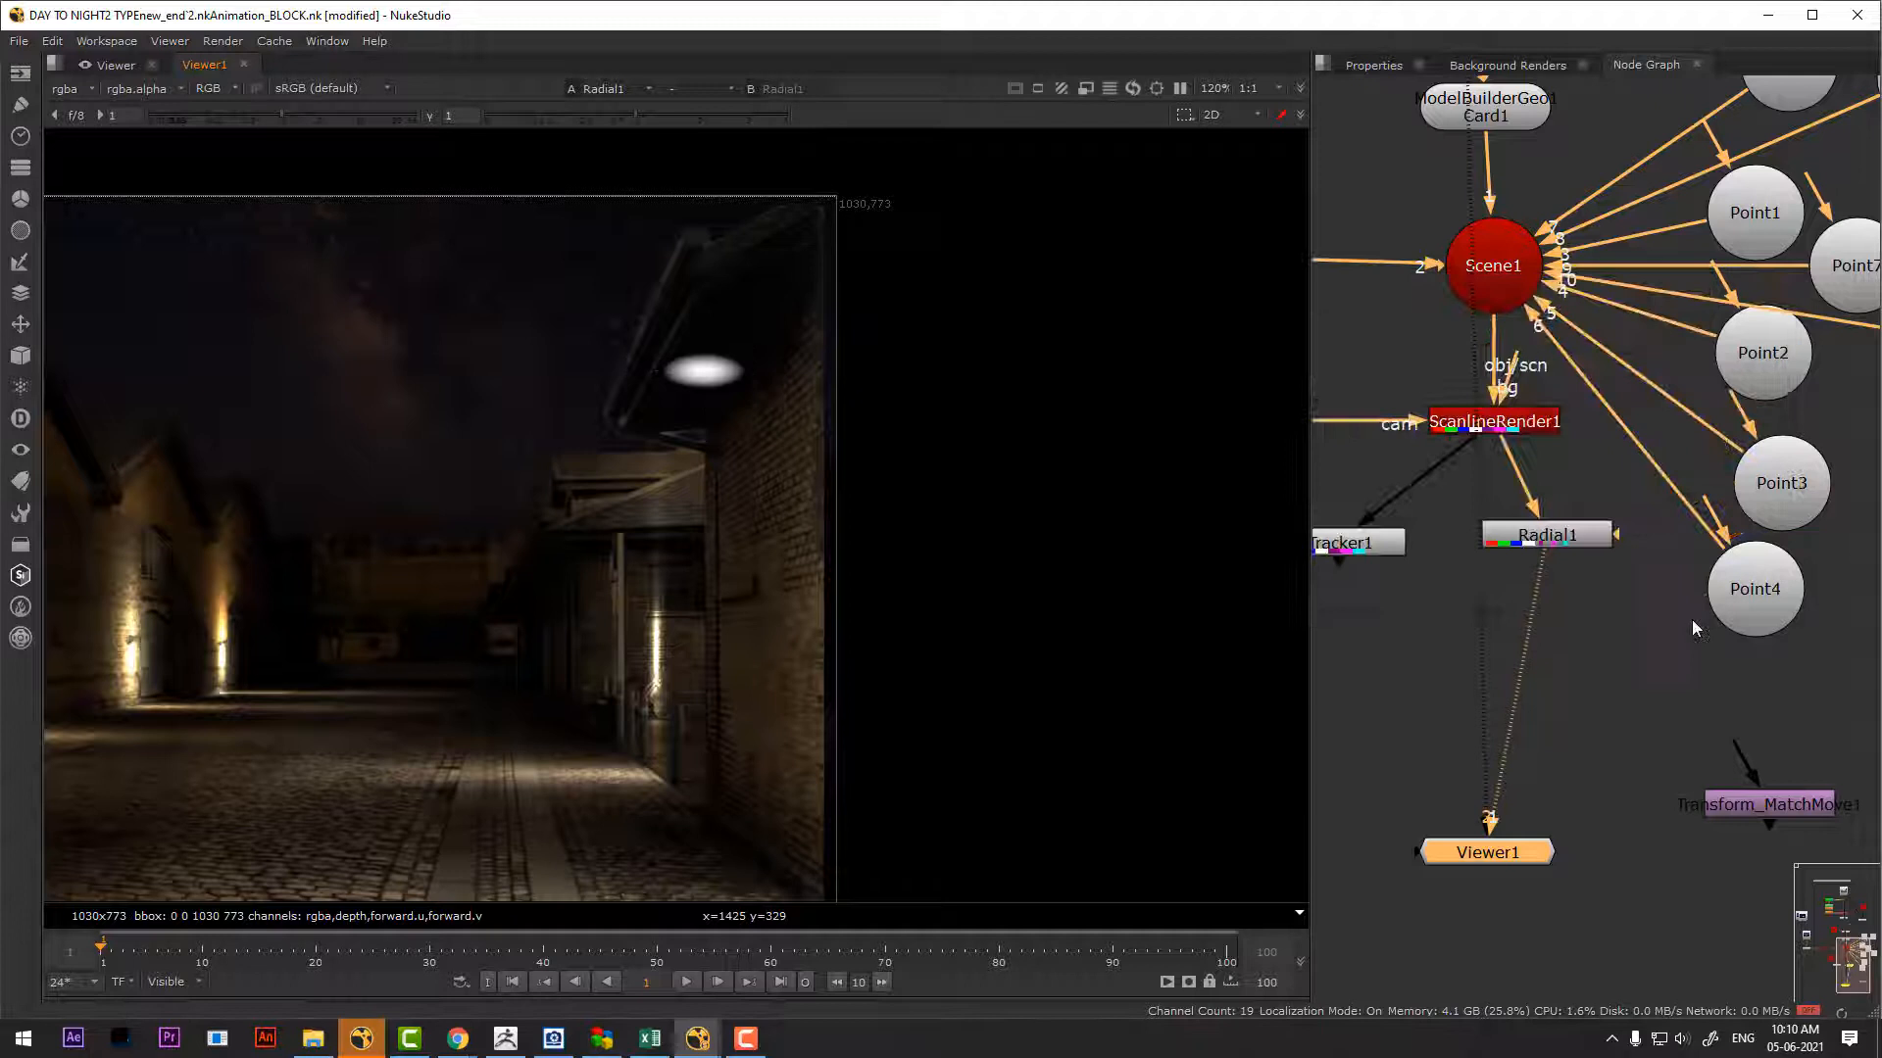
left_click(1580, 537)
key("Tab")
type("v")
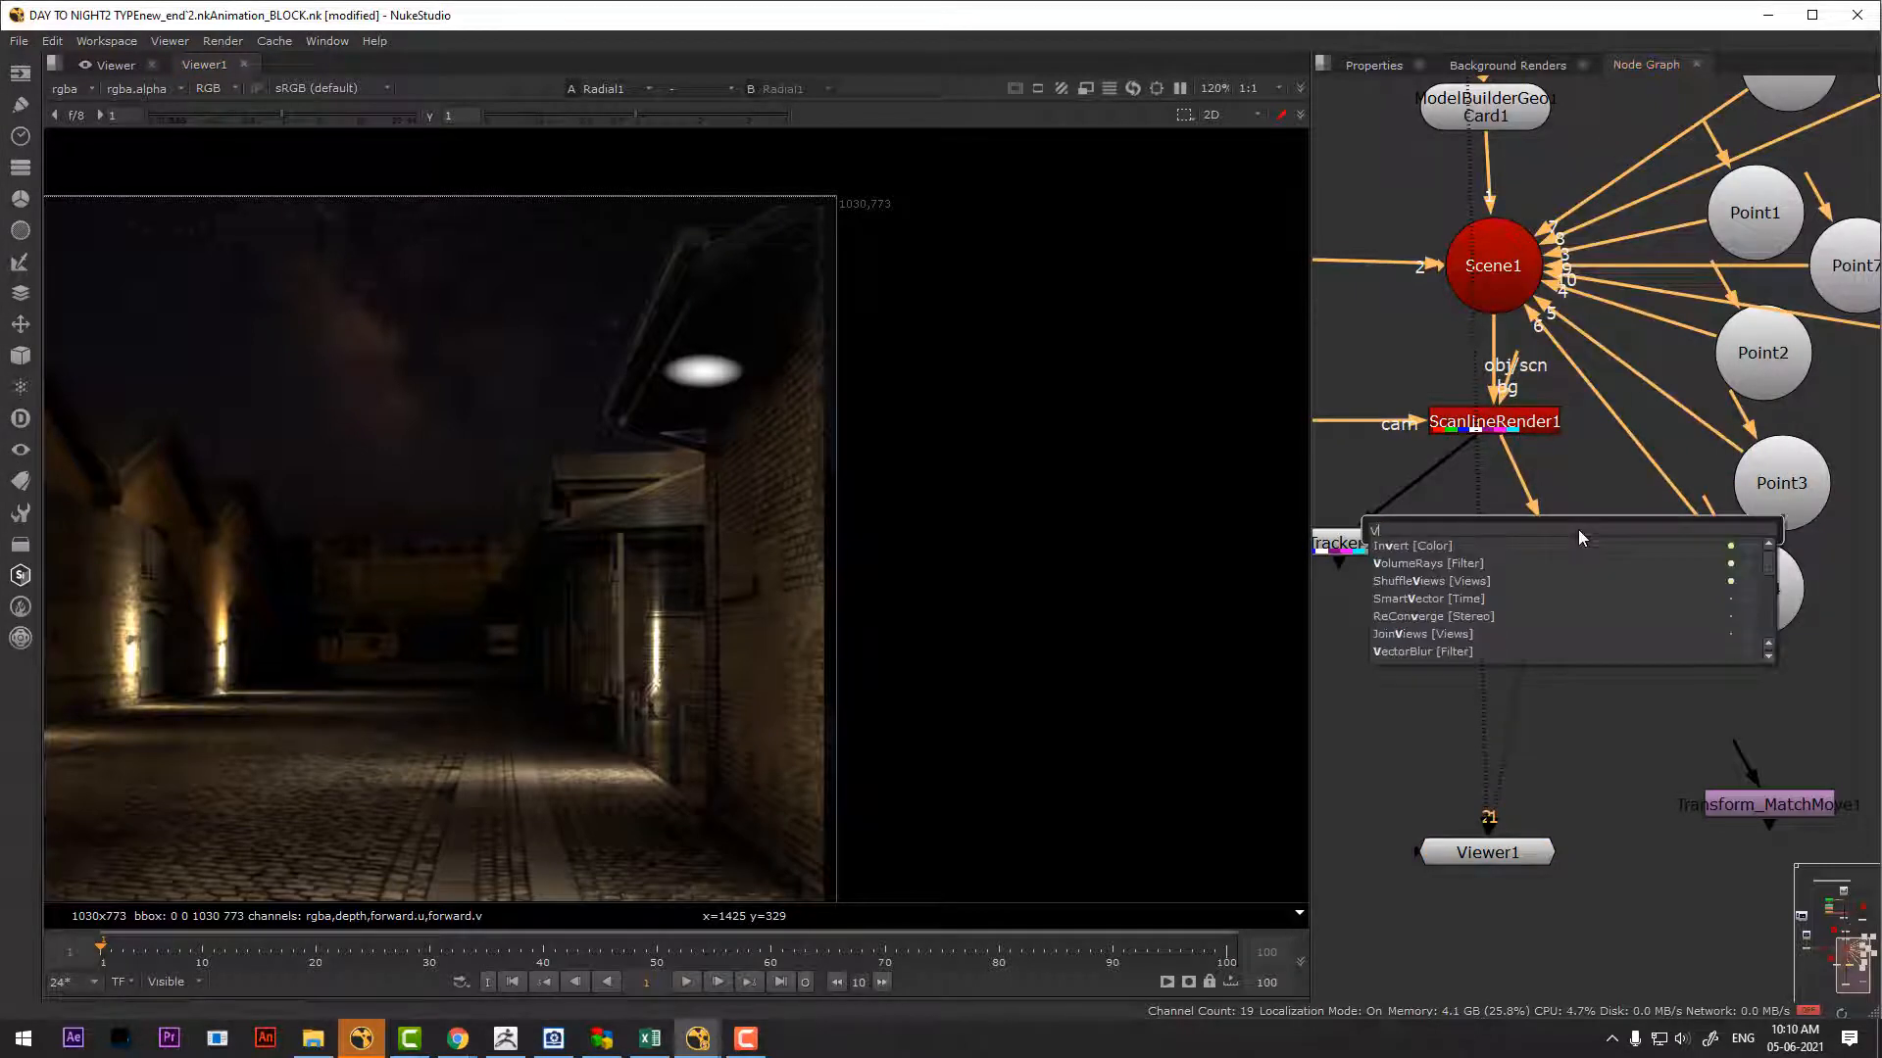
type("o")
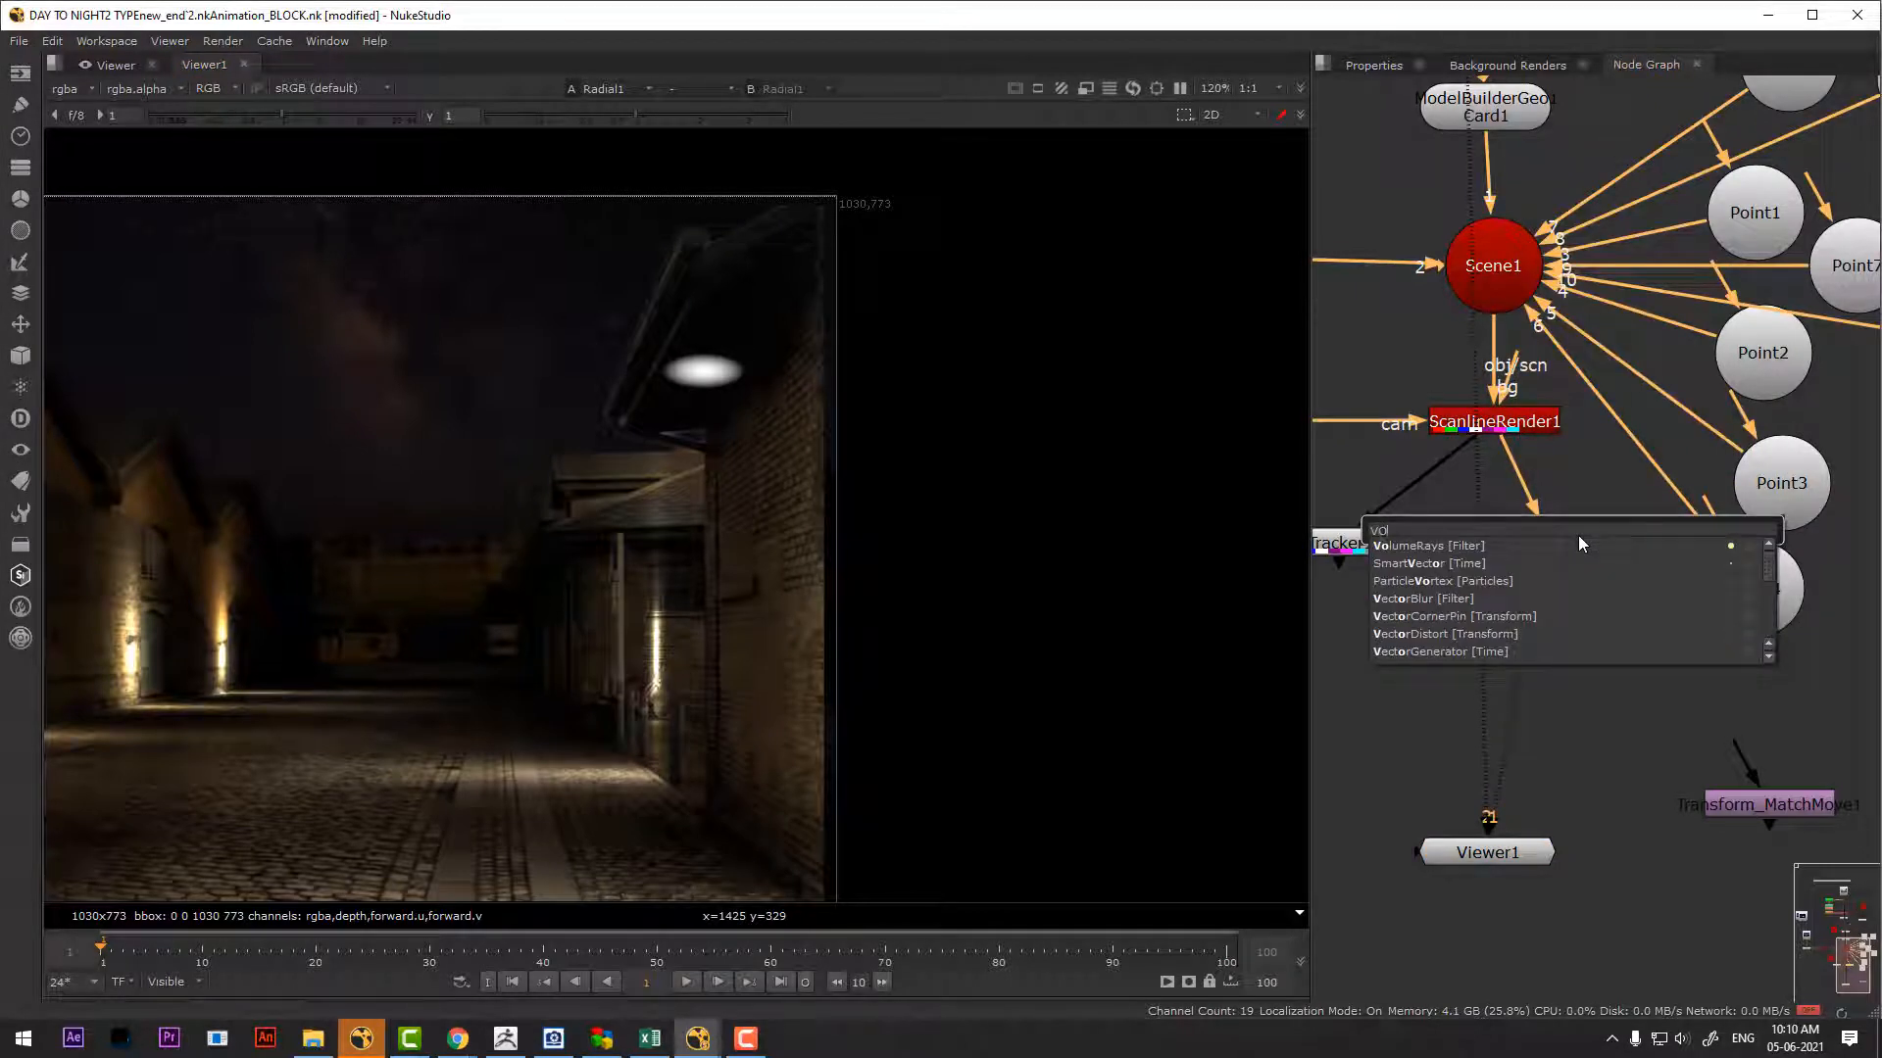
type("lumeRays [Filter")
left_click(1448, 544)
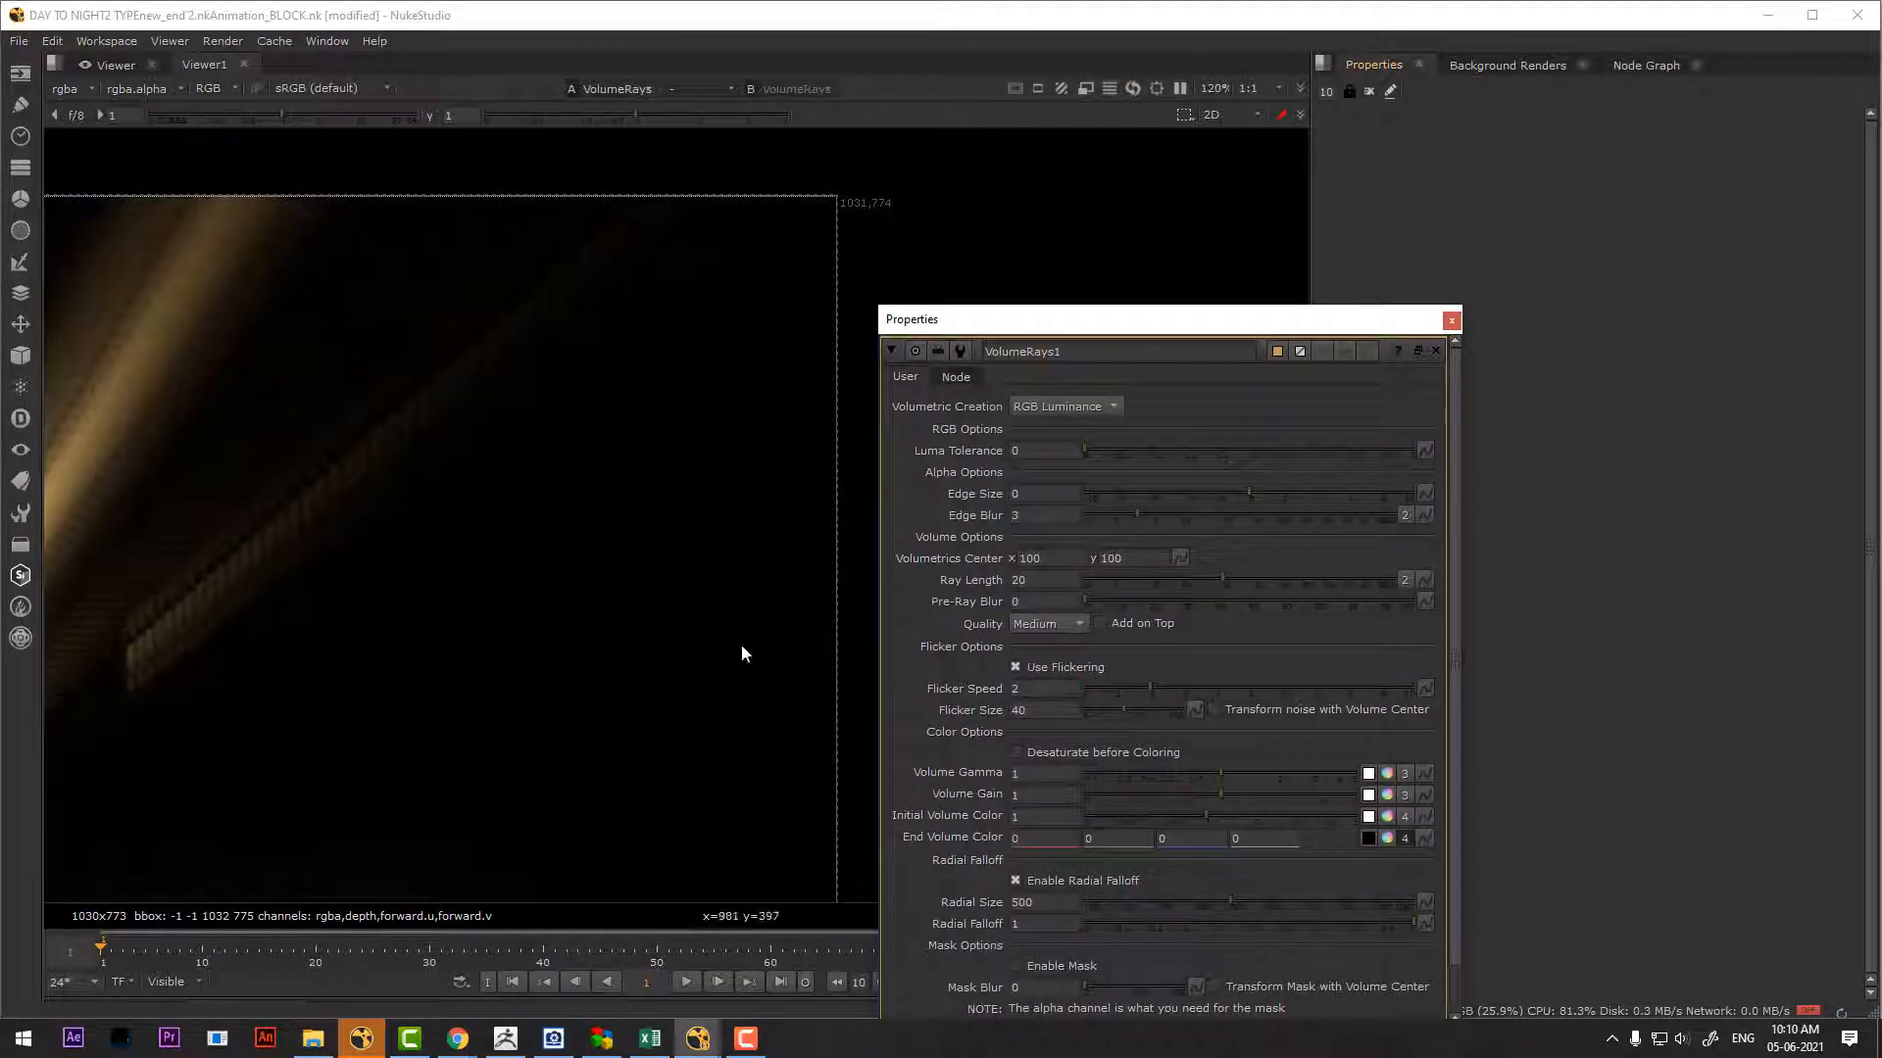
scroll(495, 639, "down", 3)
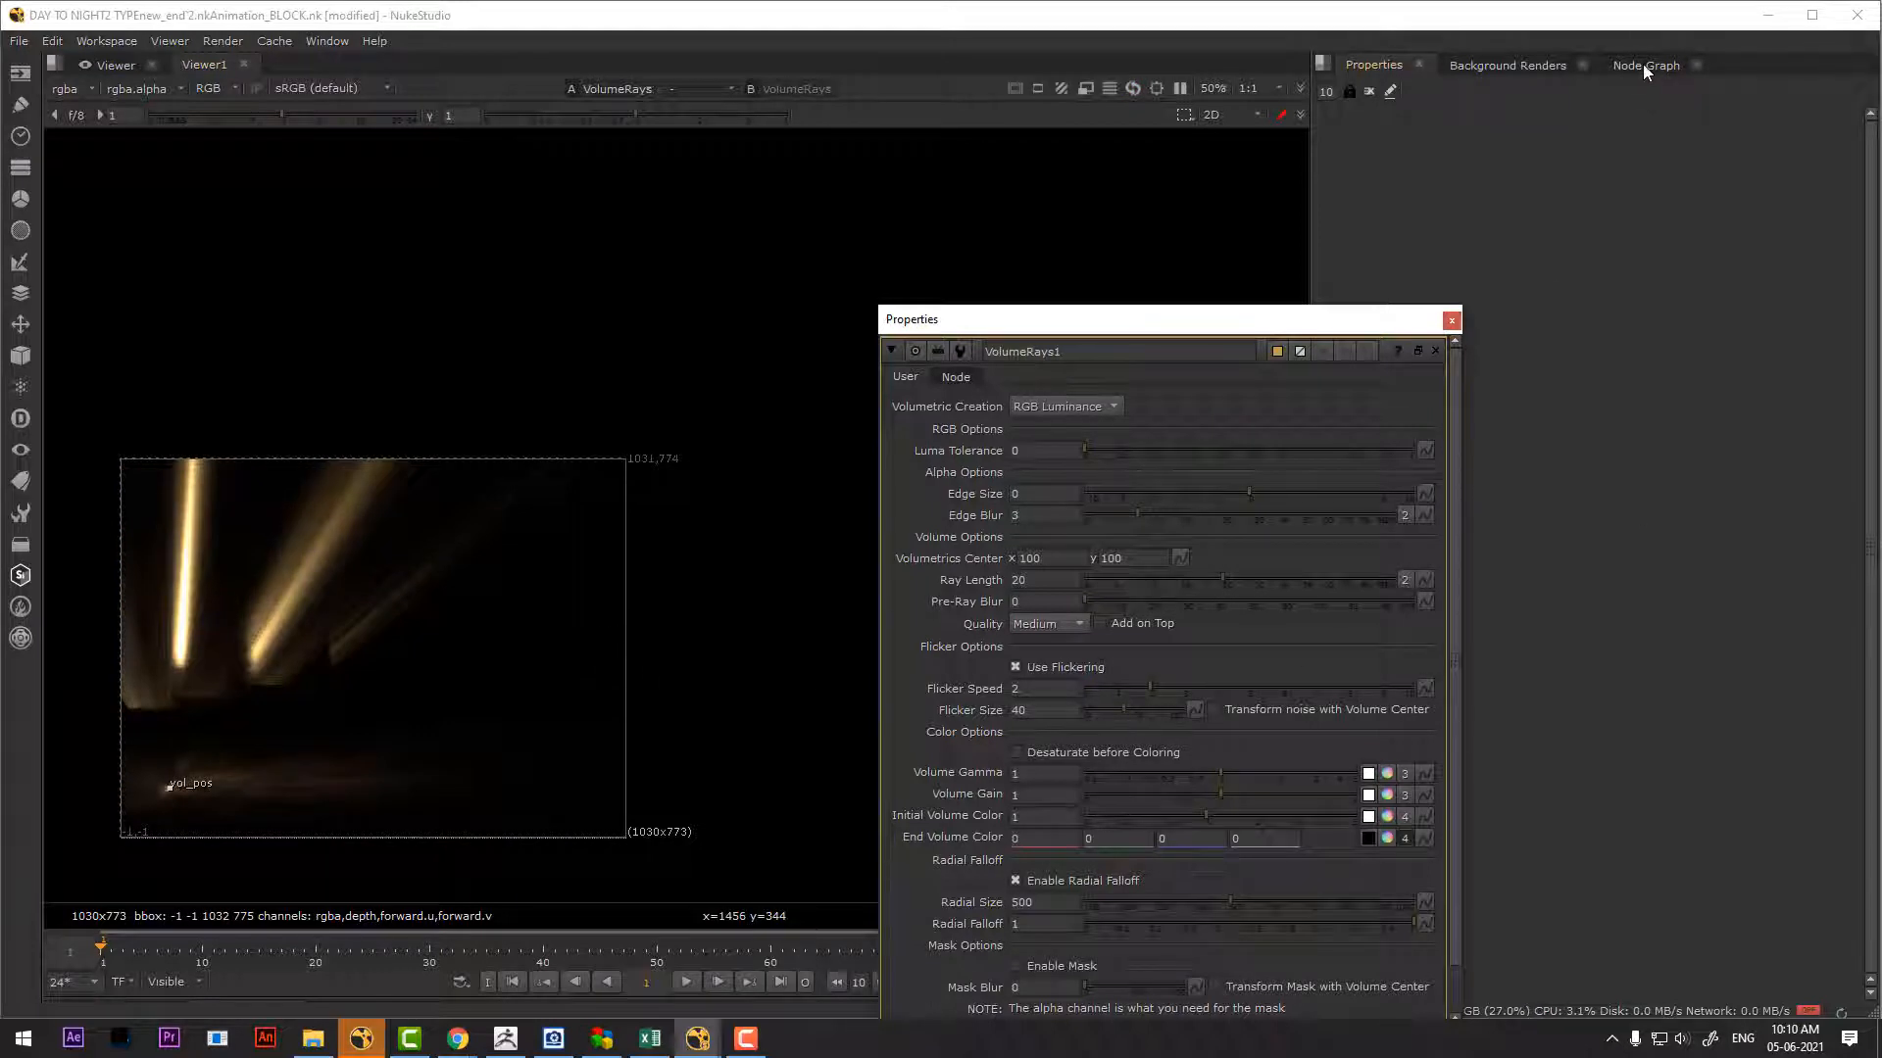
Move the VolumeRays1 volumetrics center just above the right-hand roof light, to about x 916, y 644, and close its settings
left_click_drag(171, 792, 582, 472)
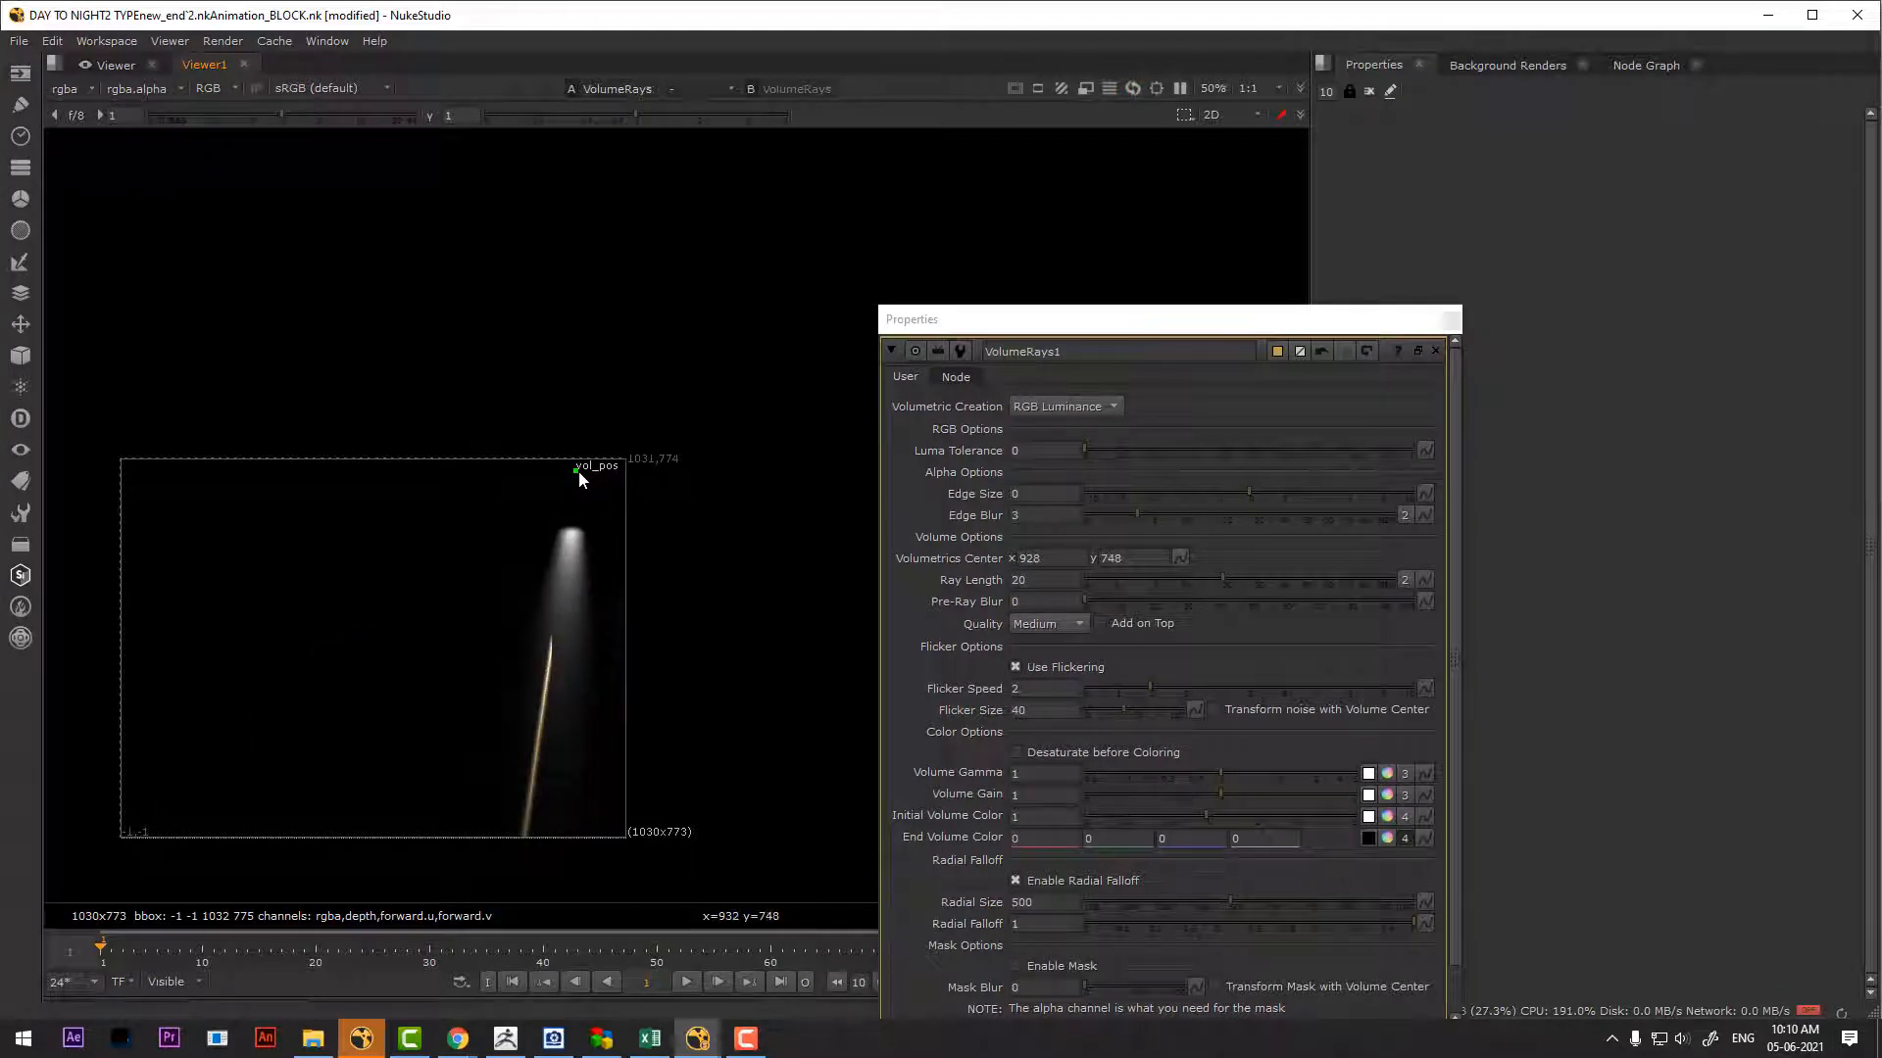
left_click_drag(576, 476, 570, 524)
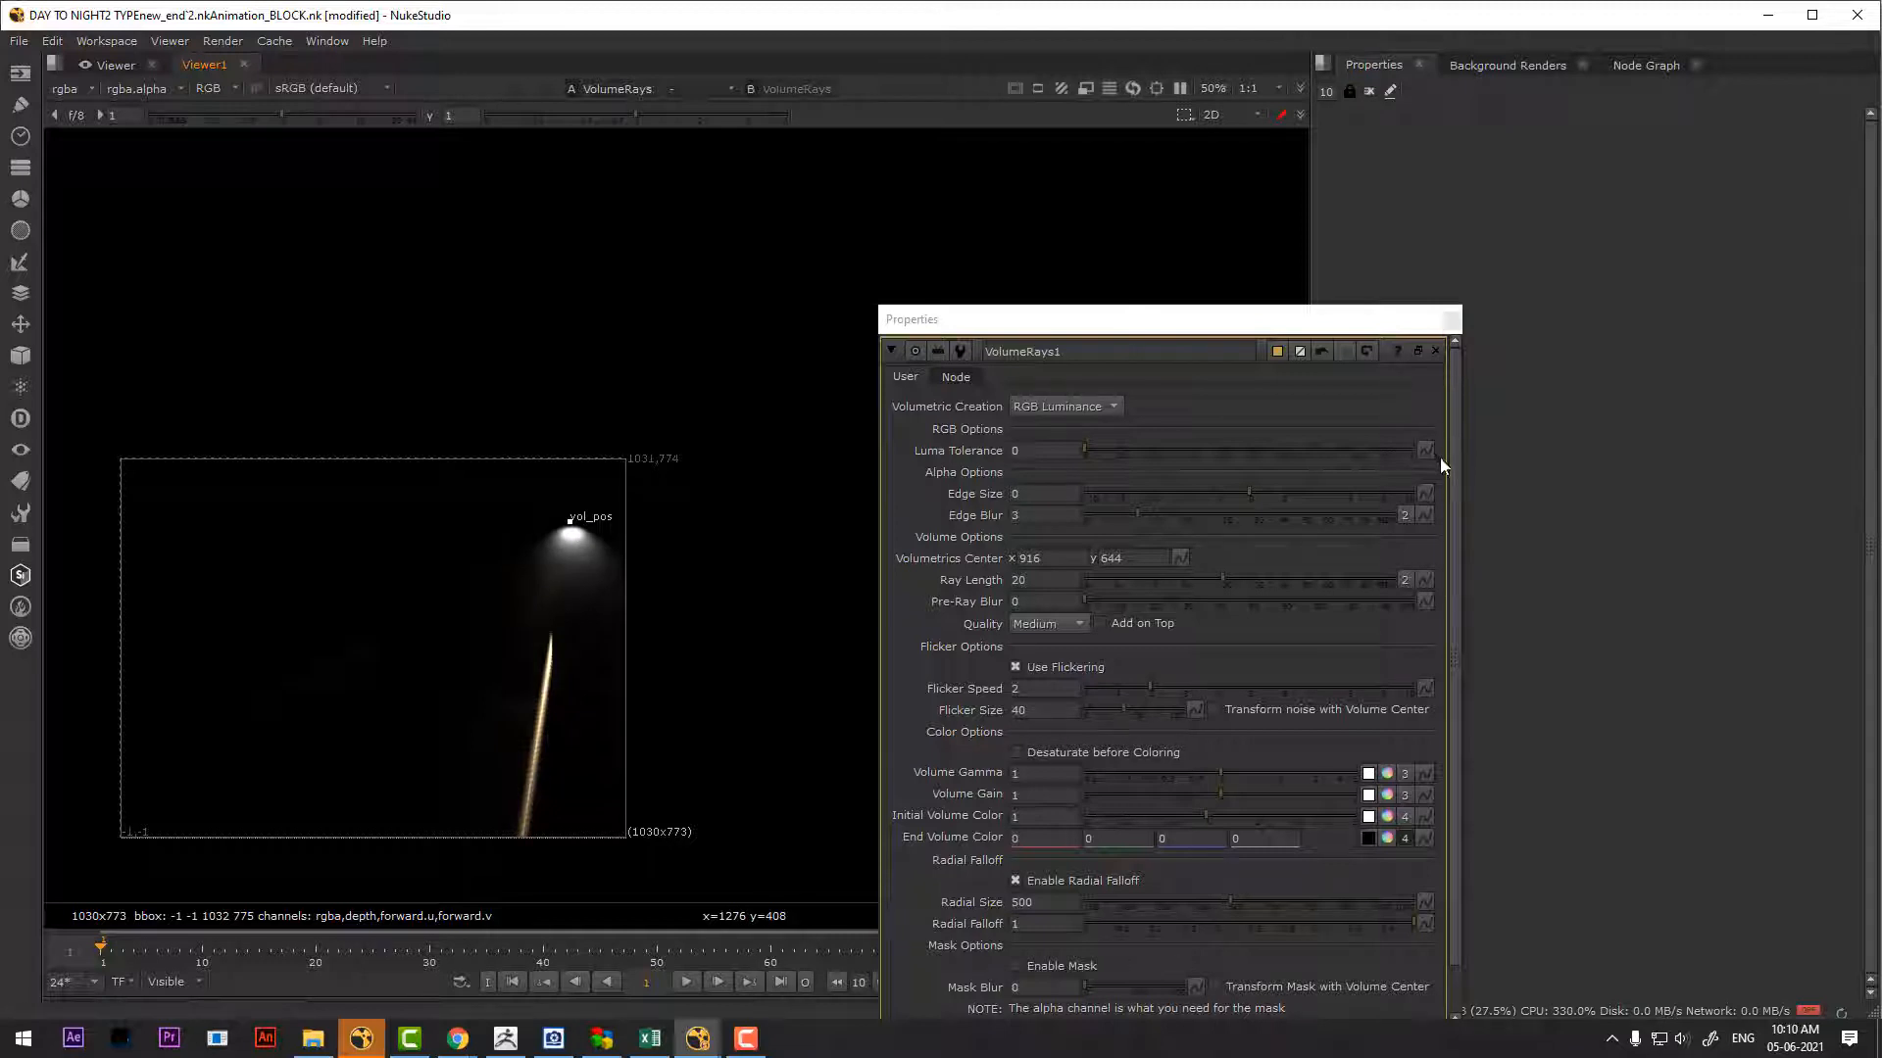
left_click(1457, 319)
Space out the Radial1, VolumeRays1 and Transform_MatchMove1 nodes and add a FrameHold node after VolumeRays1
left_click(1629, 66)
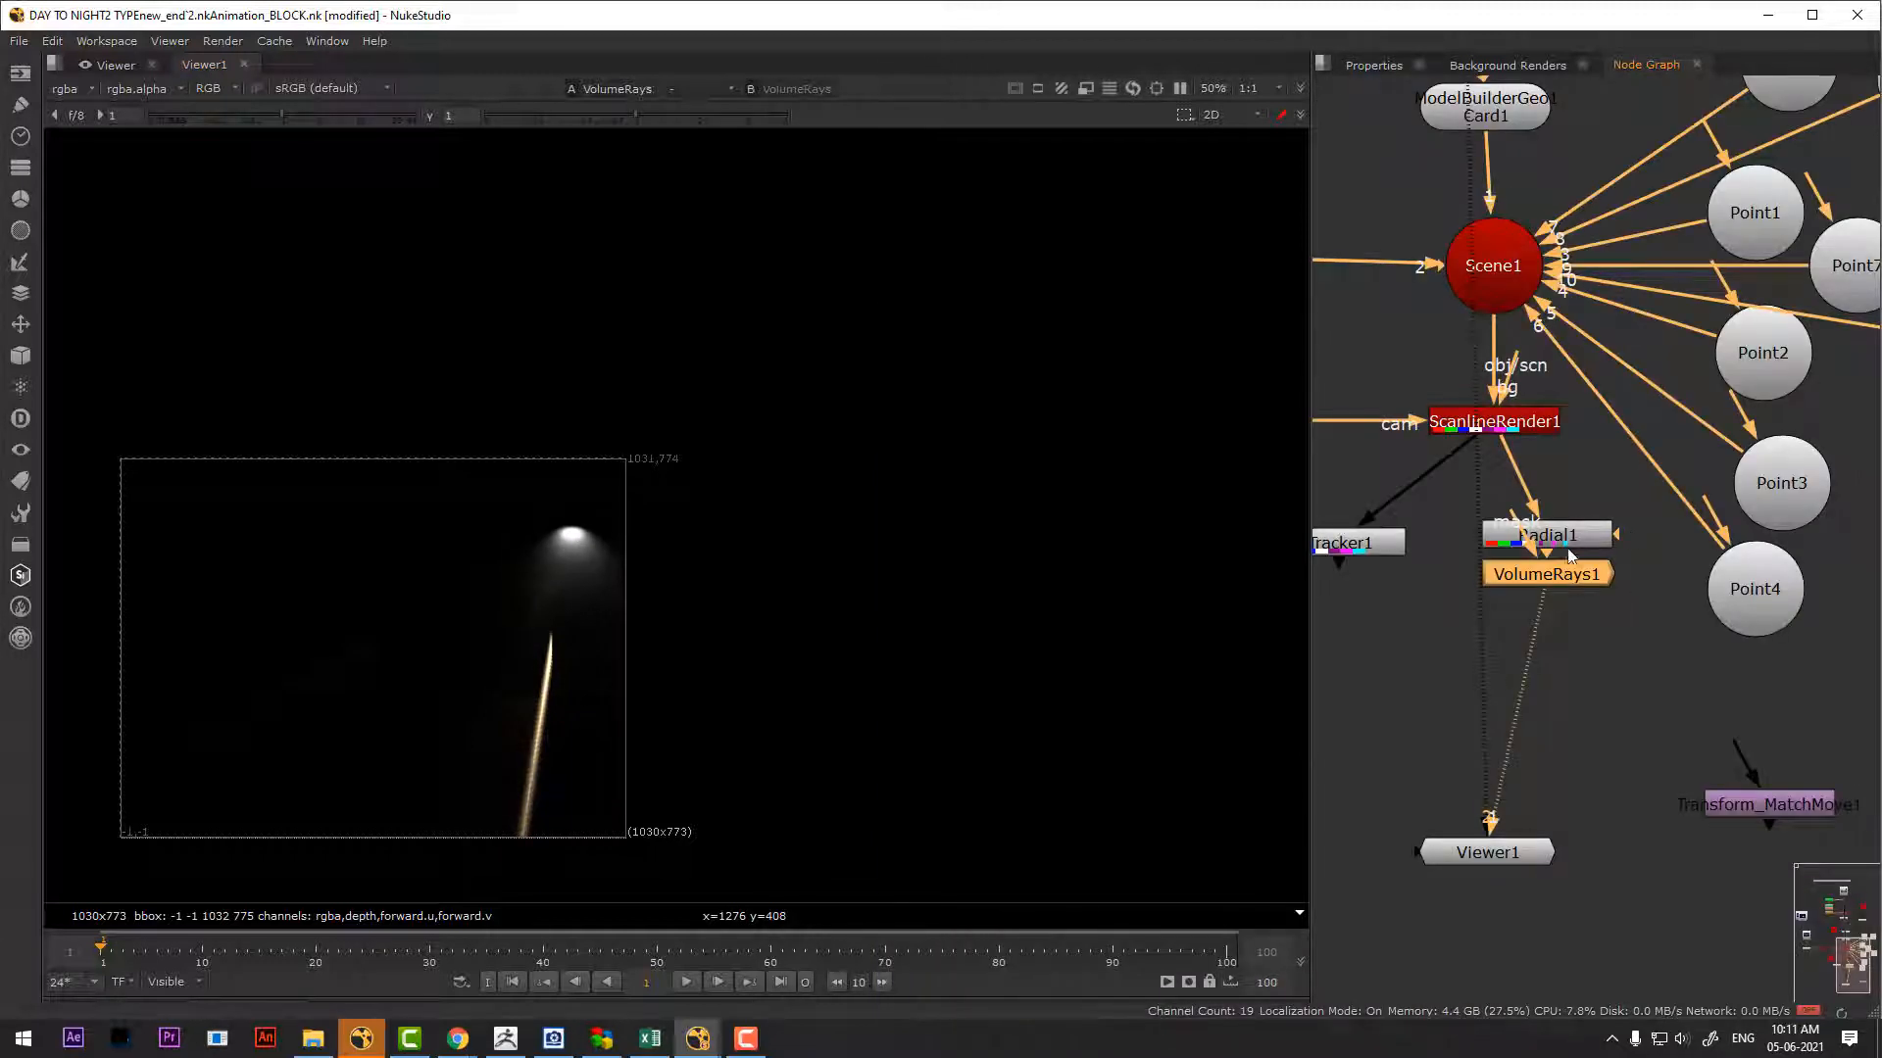
left_click_drag(1565, 537, 1599, 618)
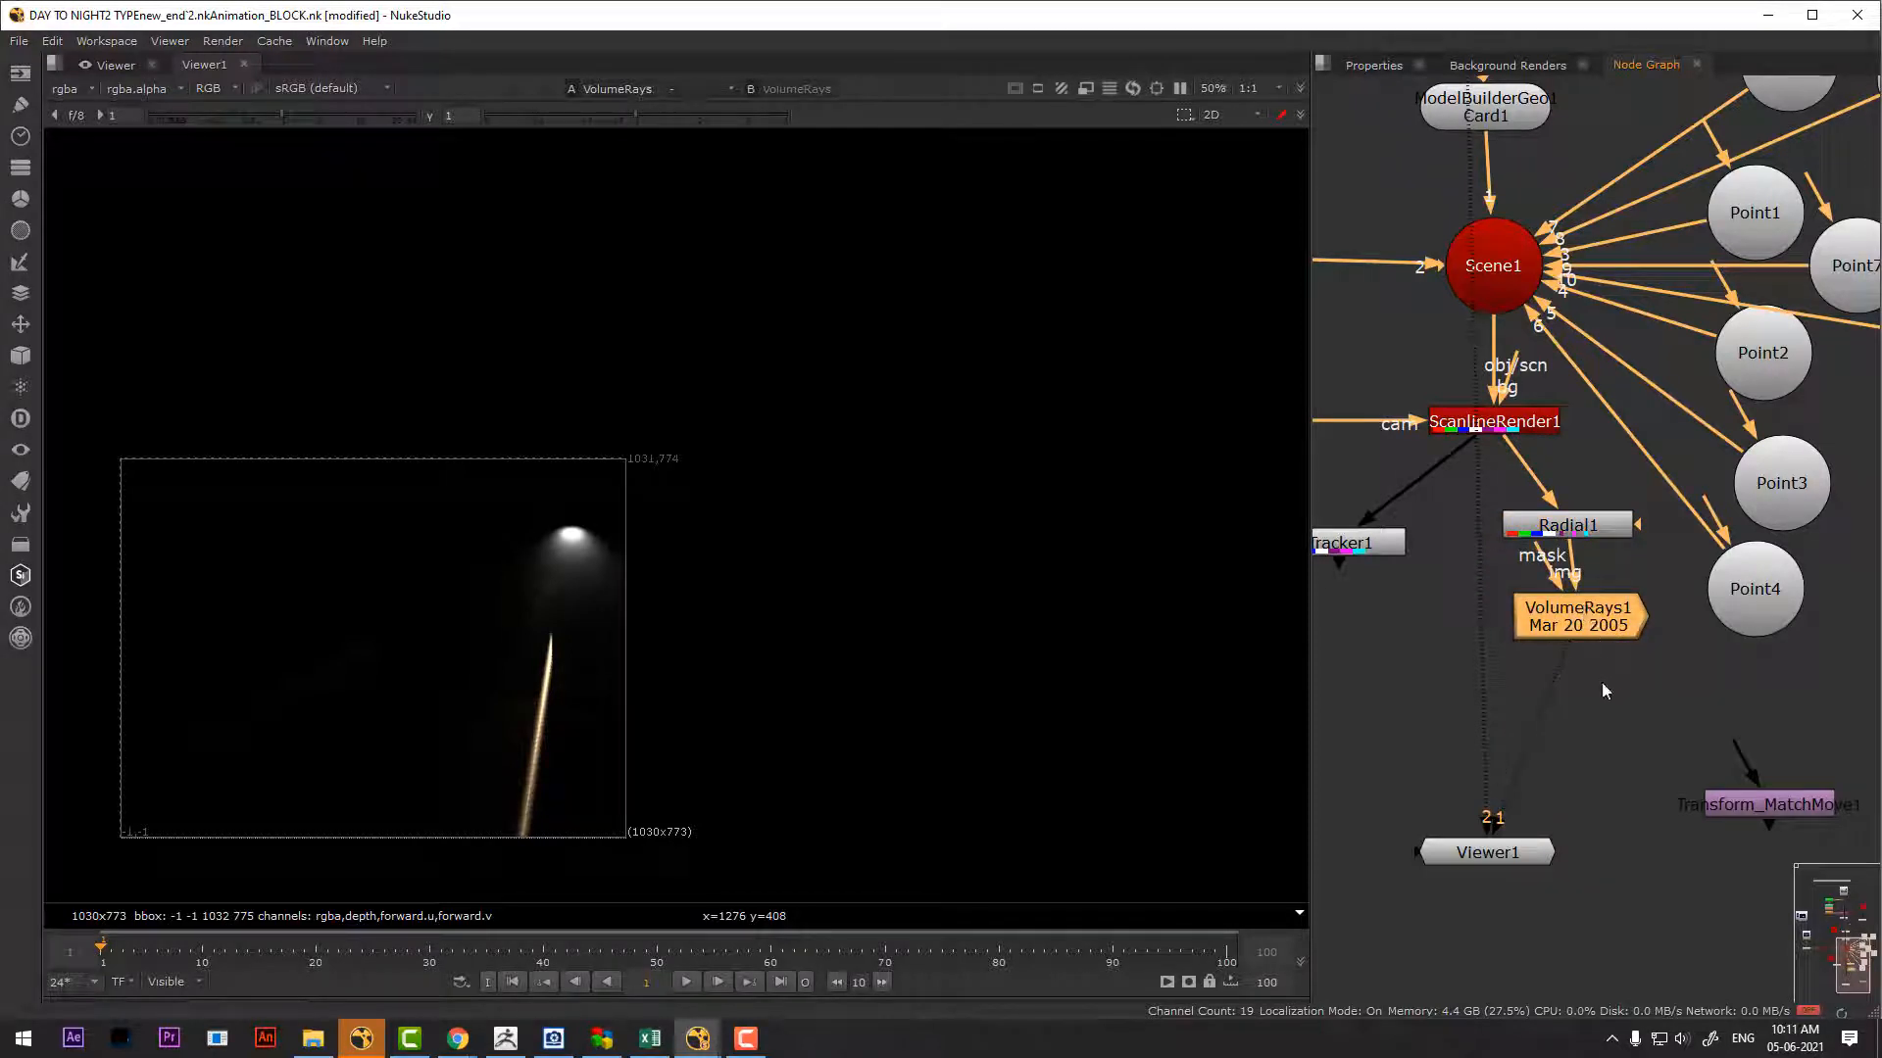
left_click_drag(1800, 807, 1729, 781)
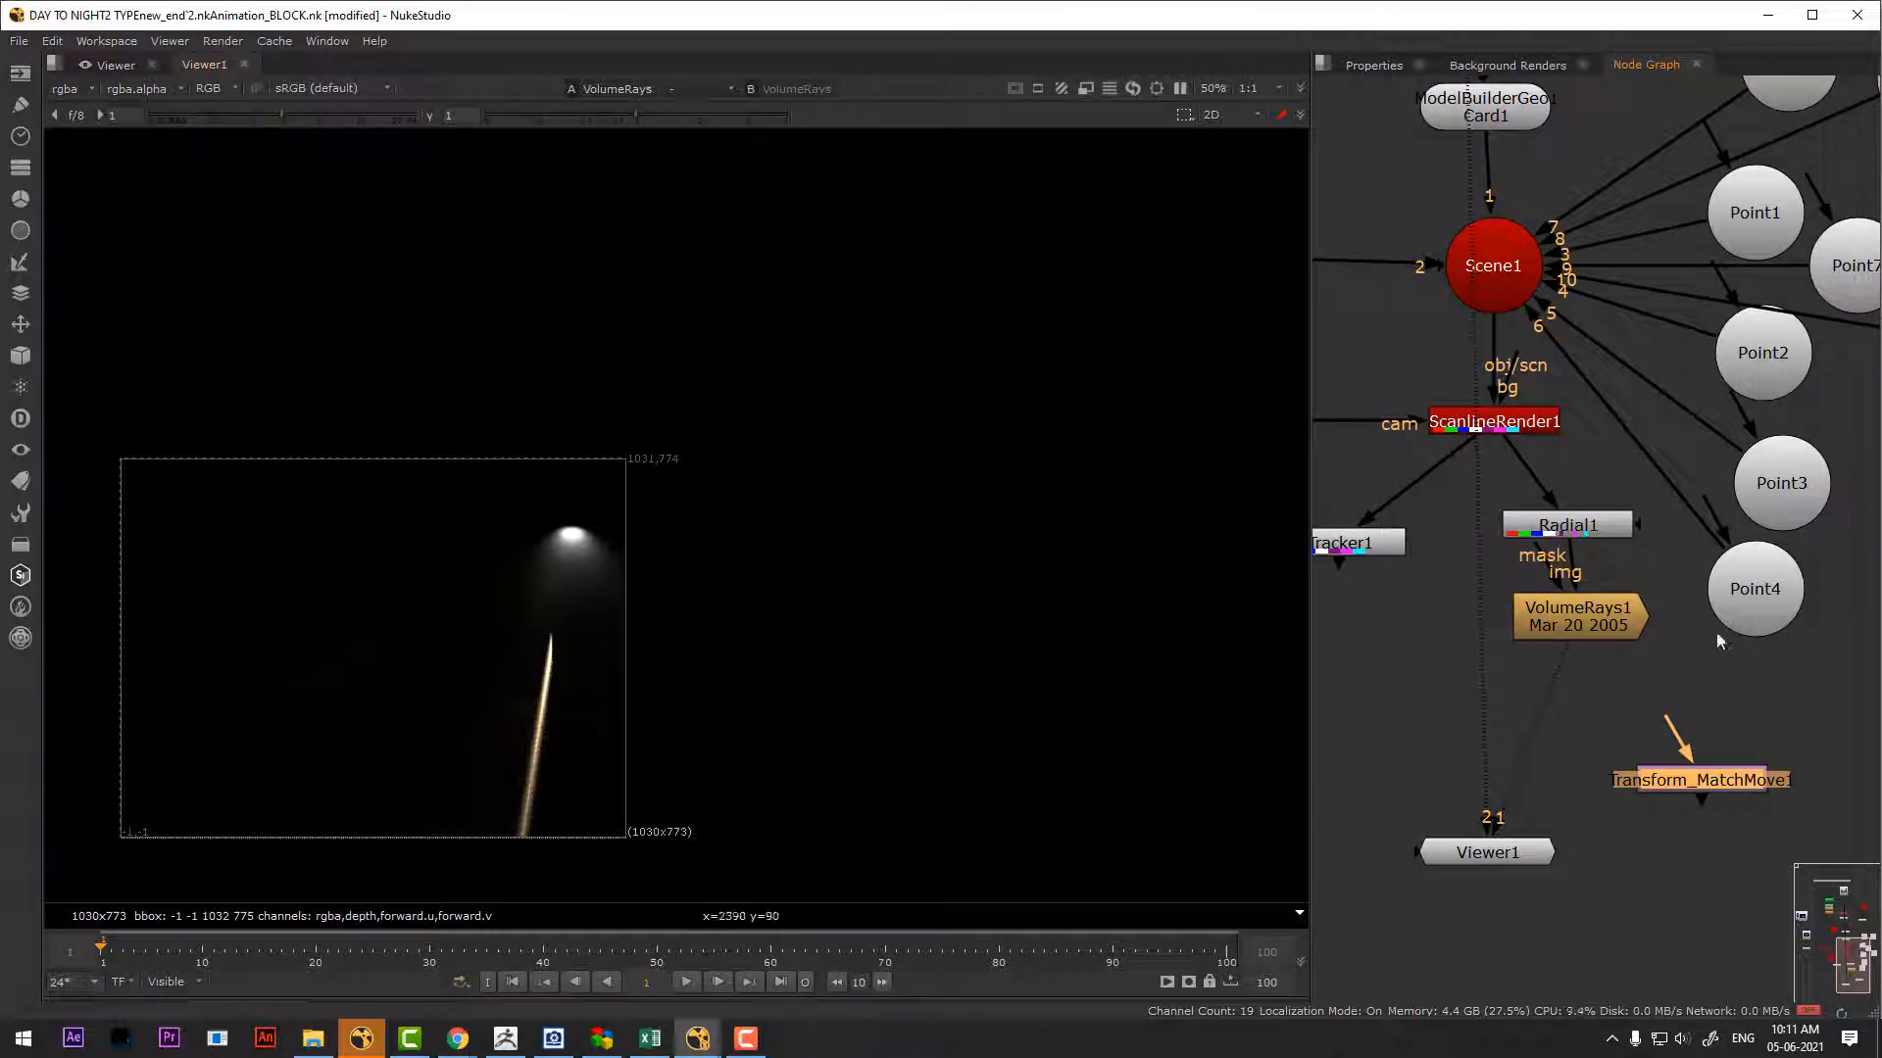
left_click(1603, 614)
key("Tab")
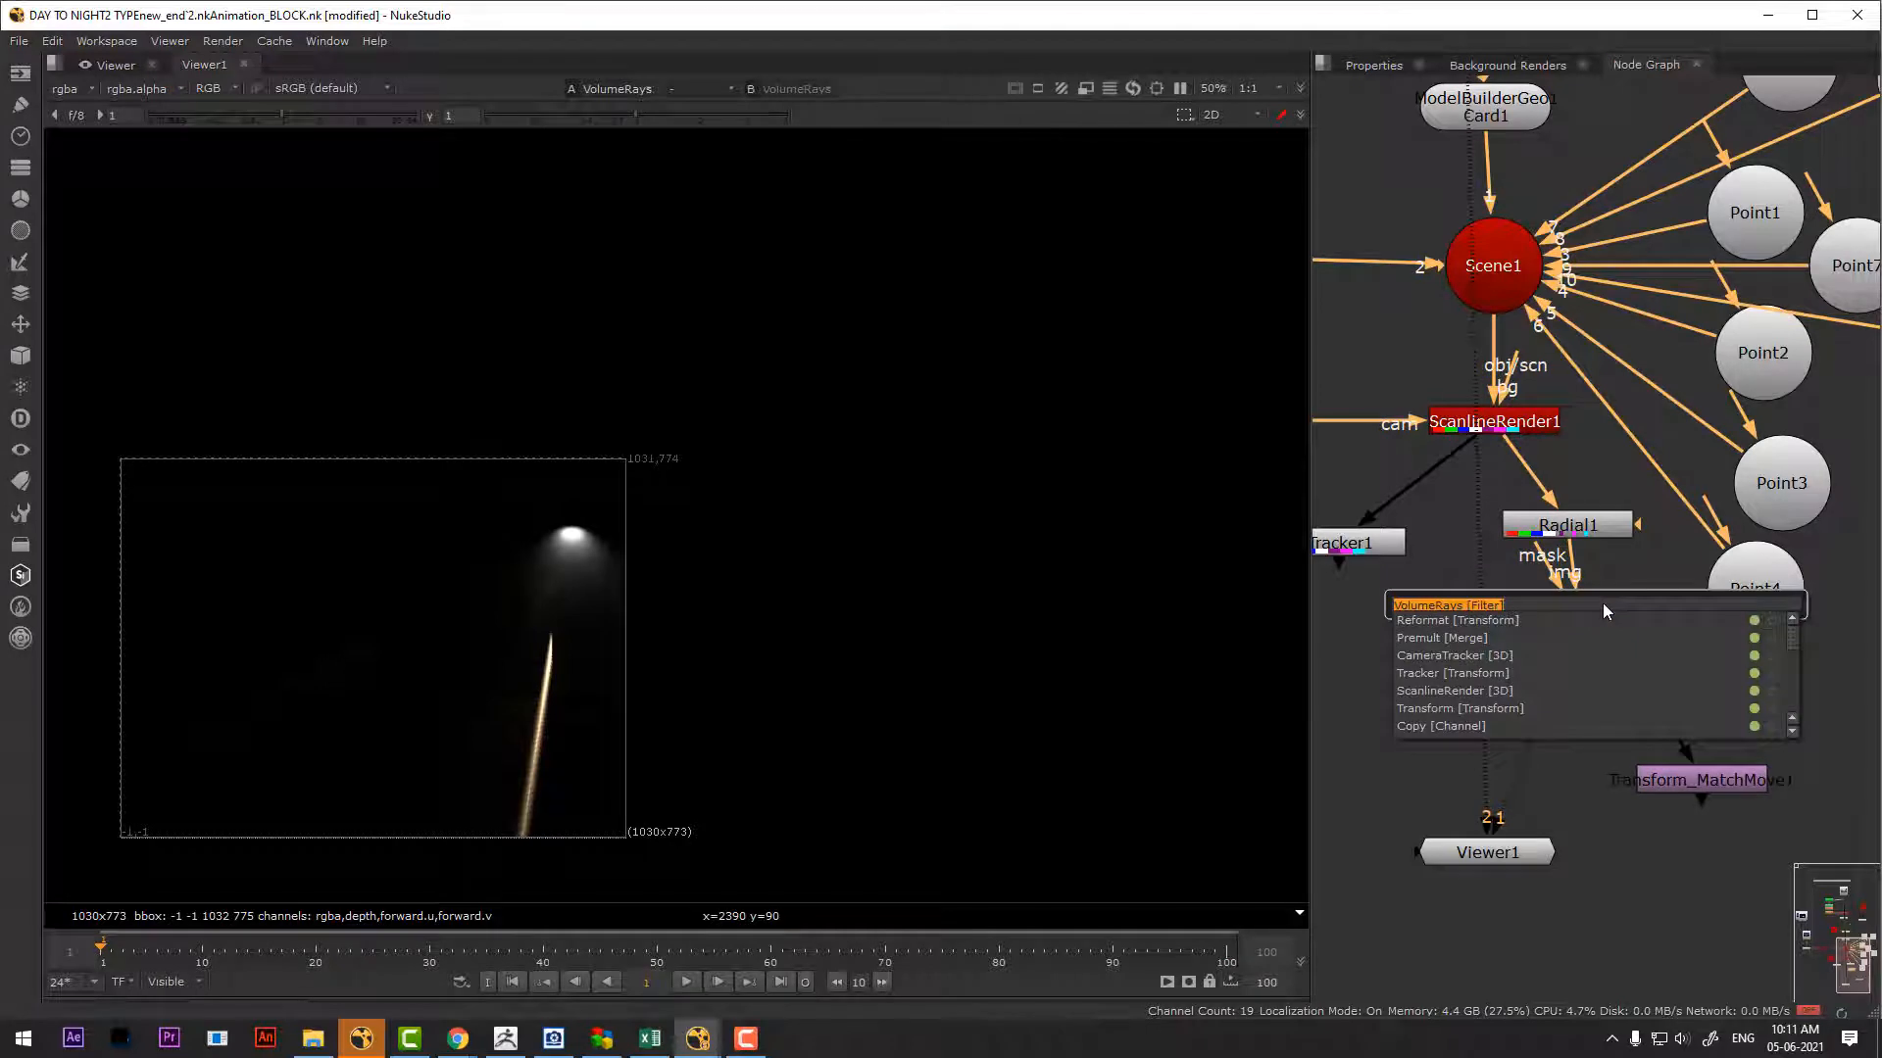
type("F")
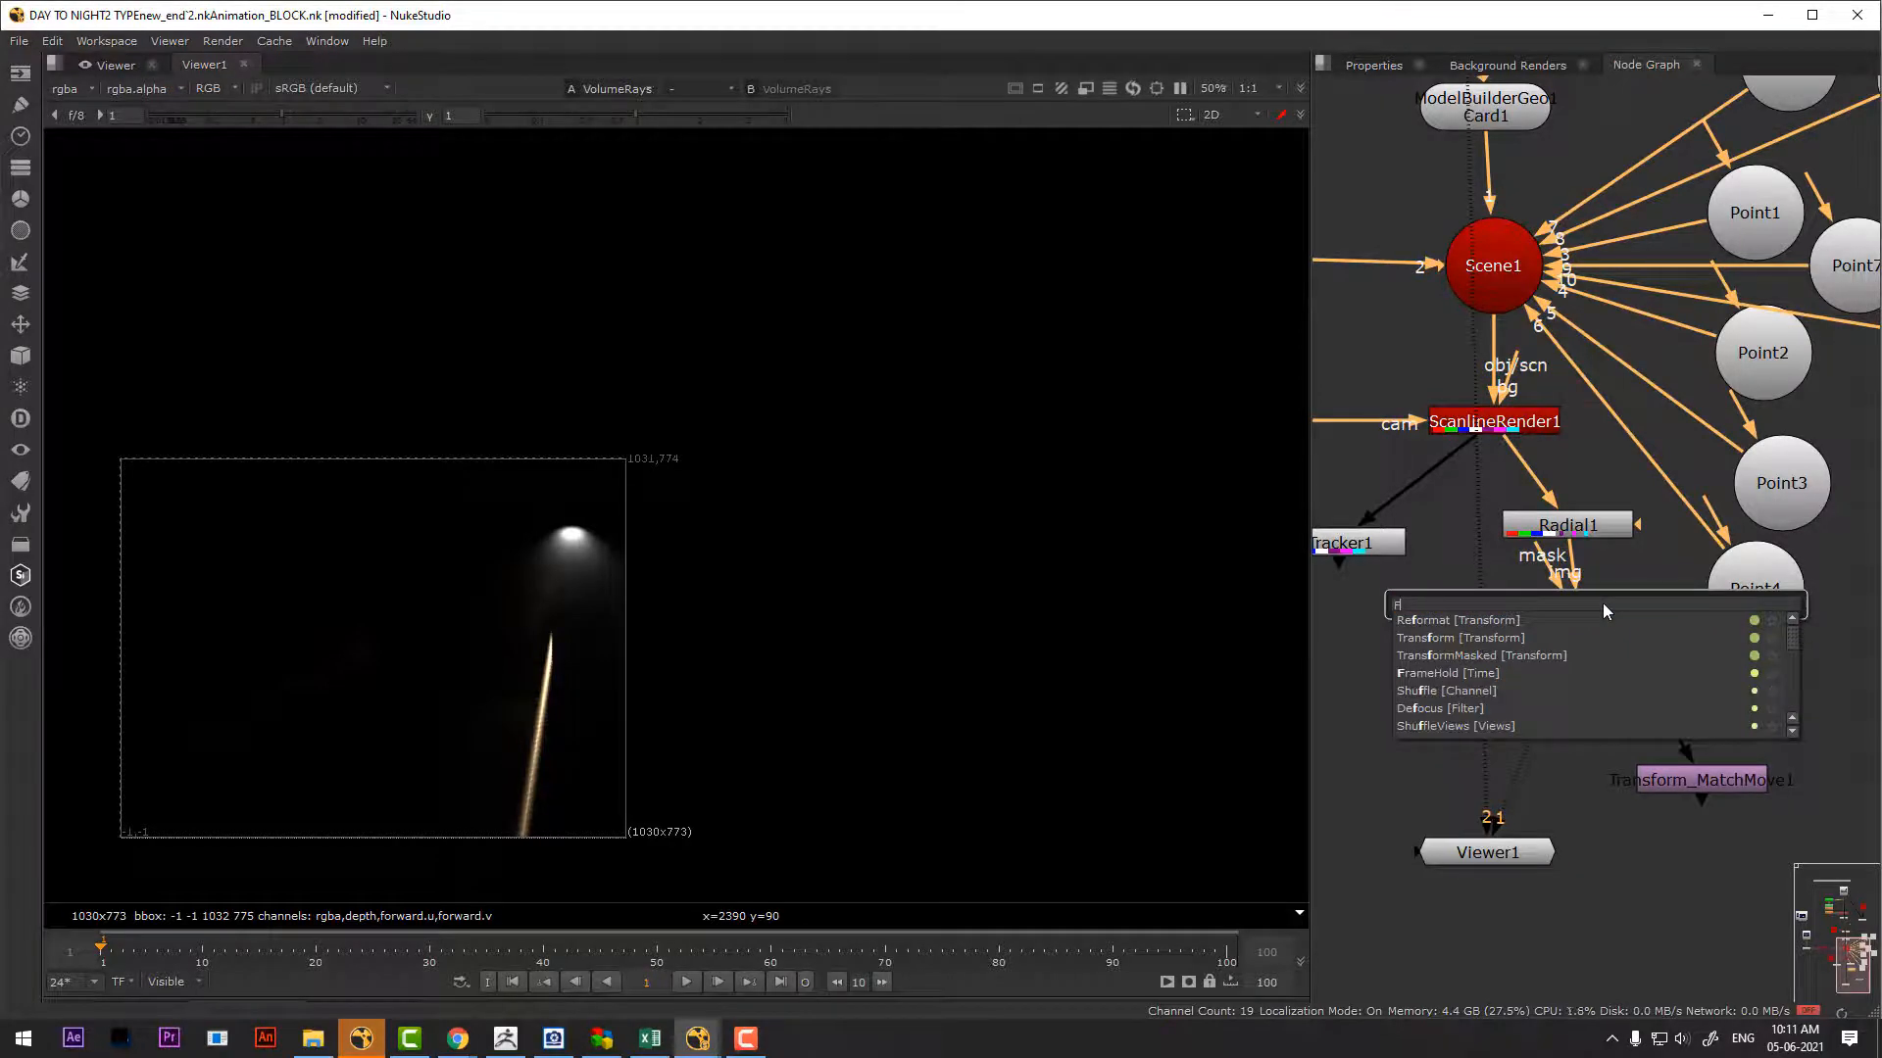
type("RA")
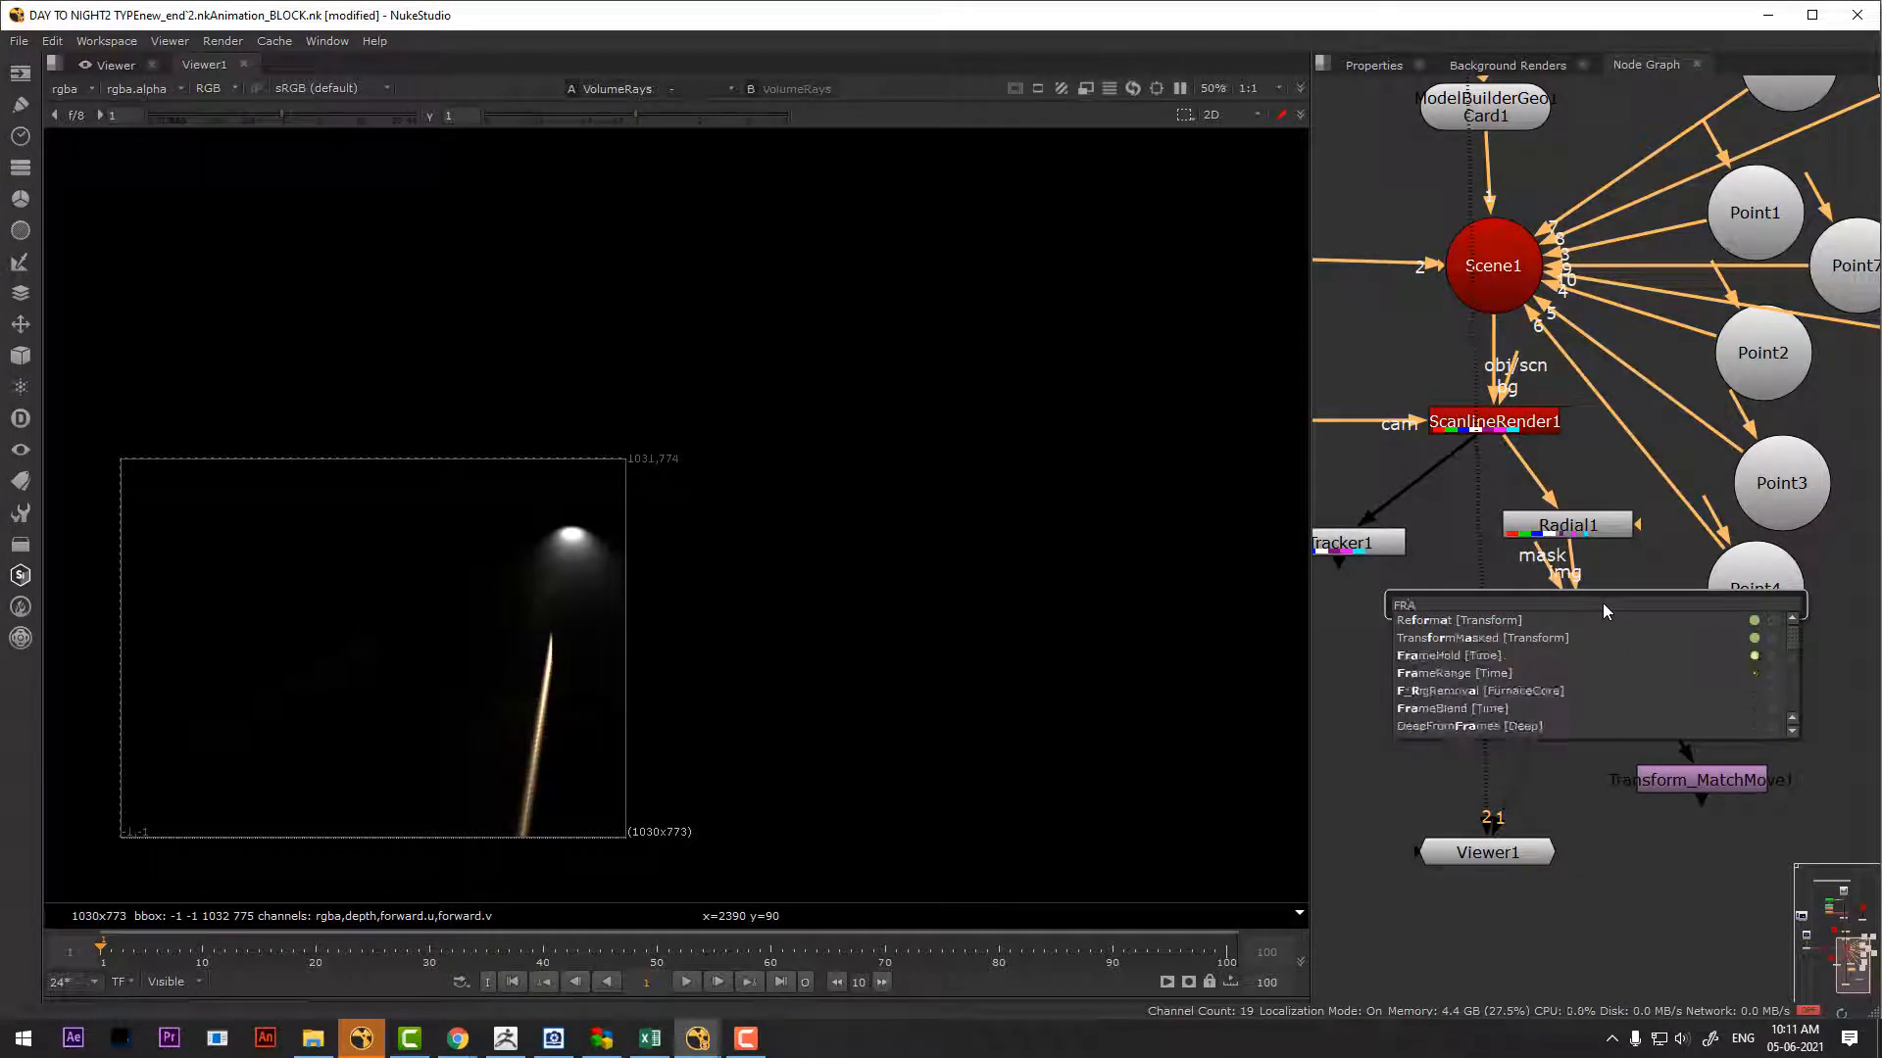
left_click(1475, 653)
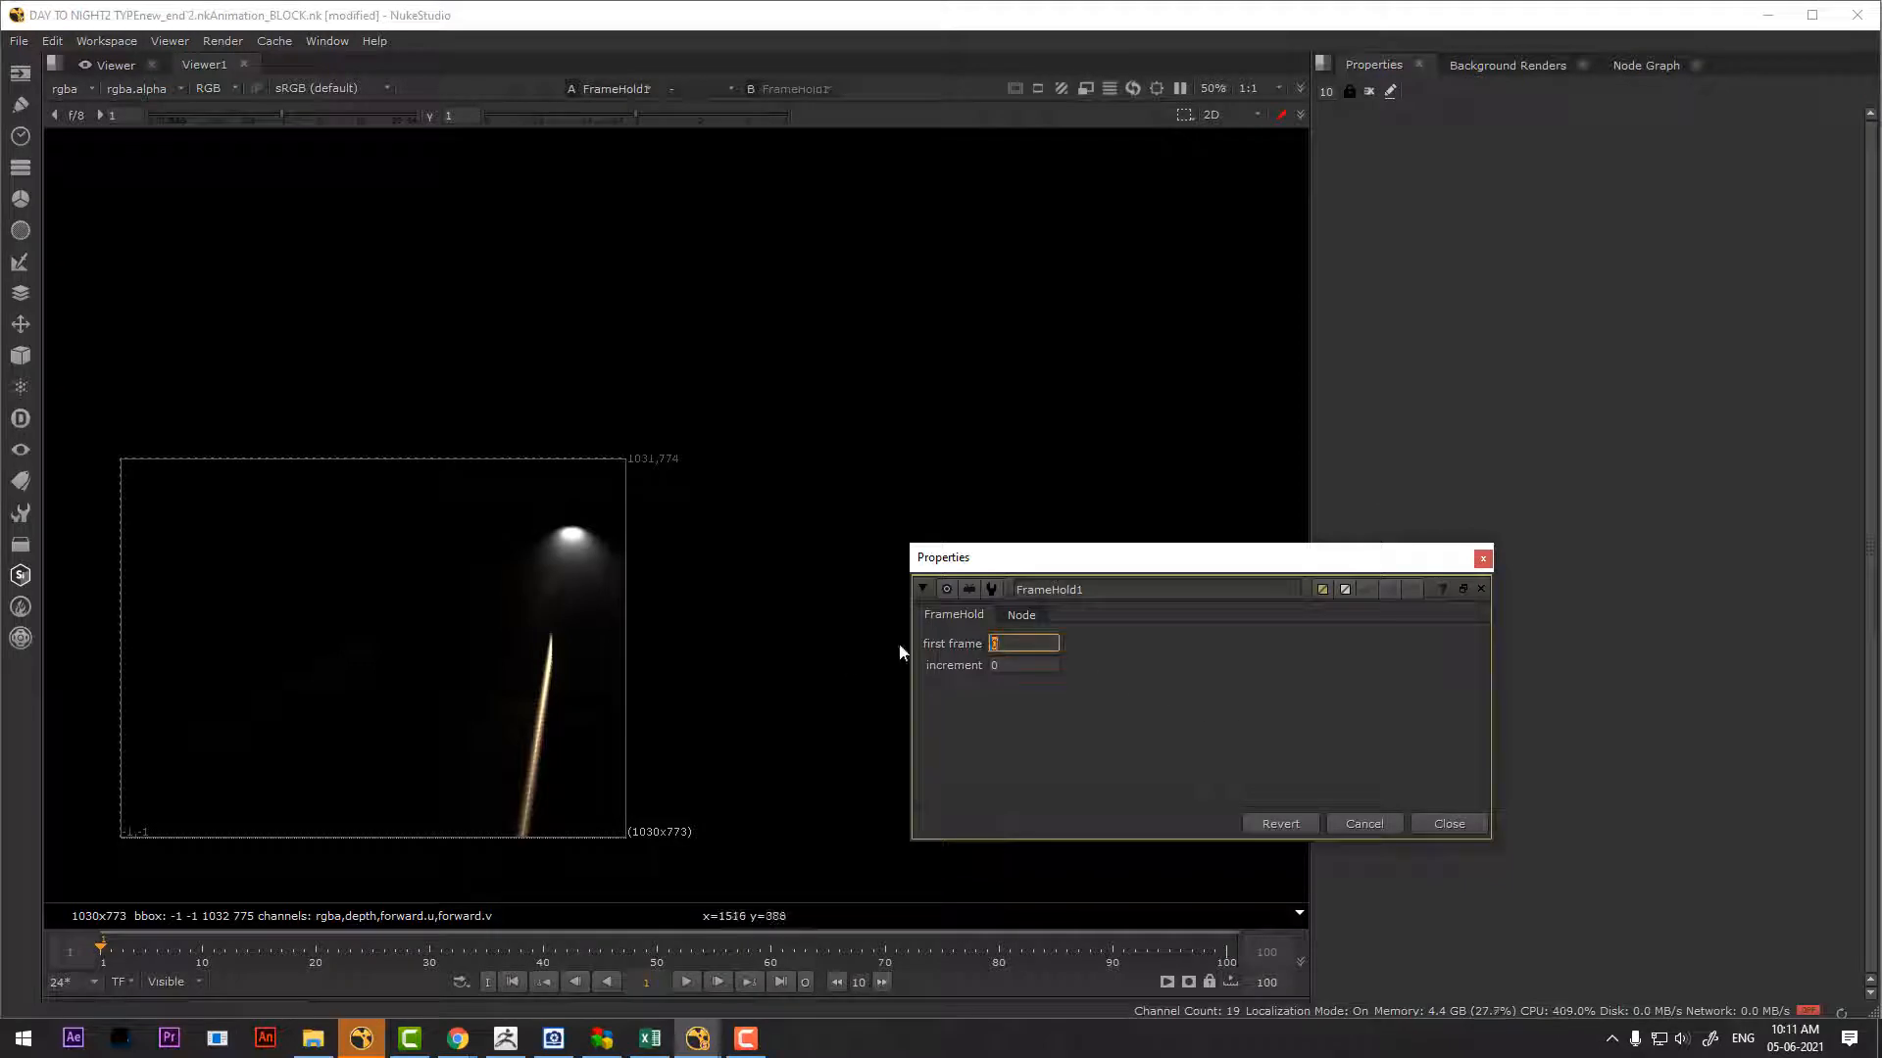
left_click(1434, 823)
left_click(1646, 65)
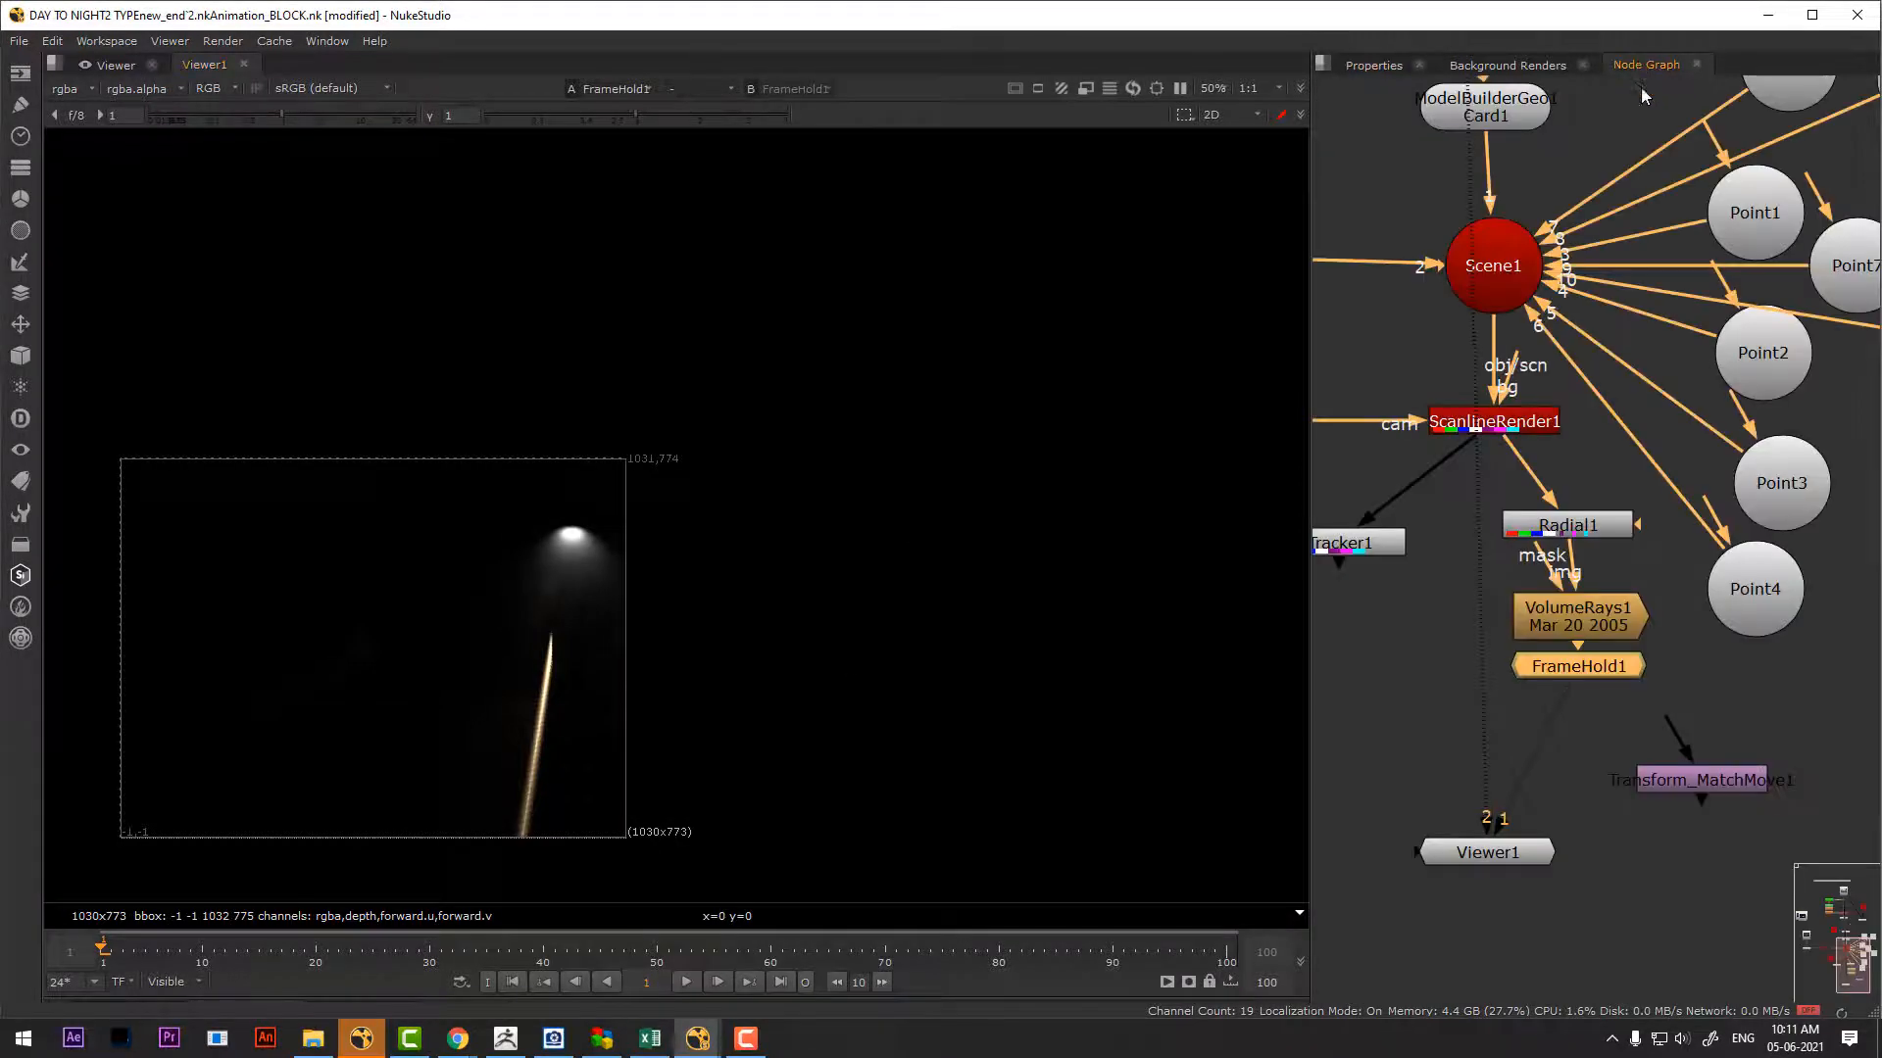
Connect Transform_MatchMove1 between FrameHold1 and Viewer1
scroll(1643, 697, "up", 4)
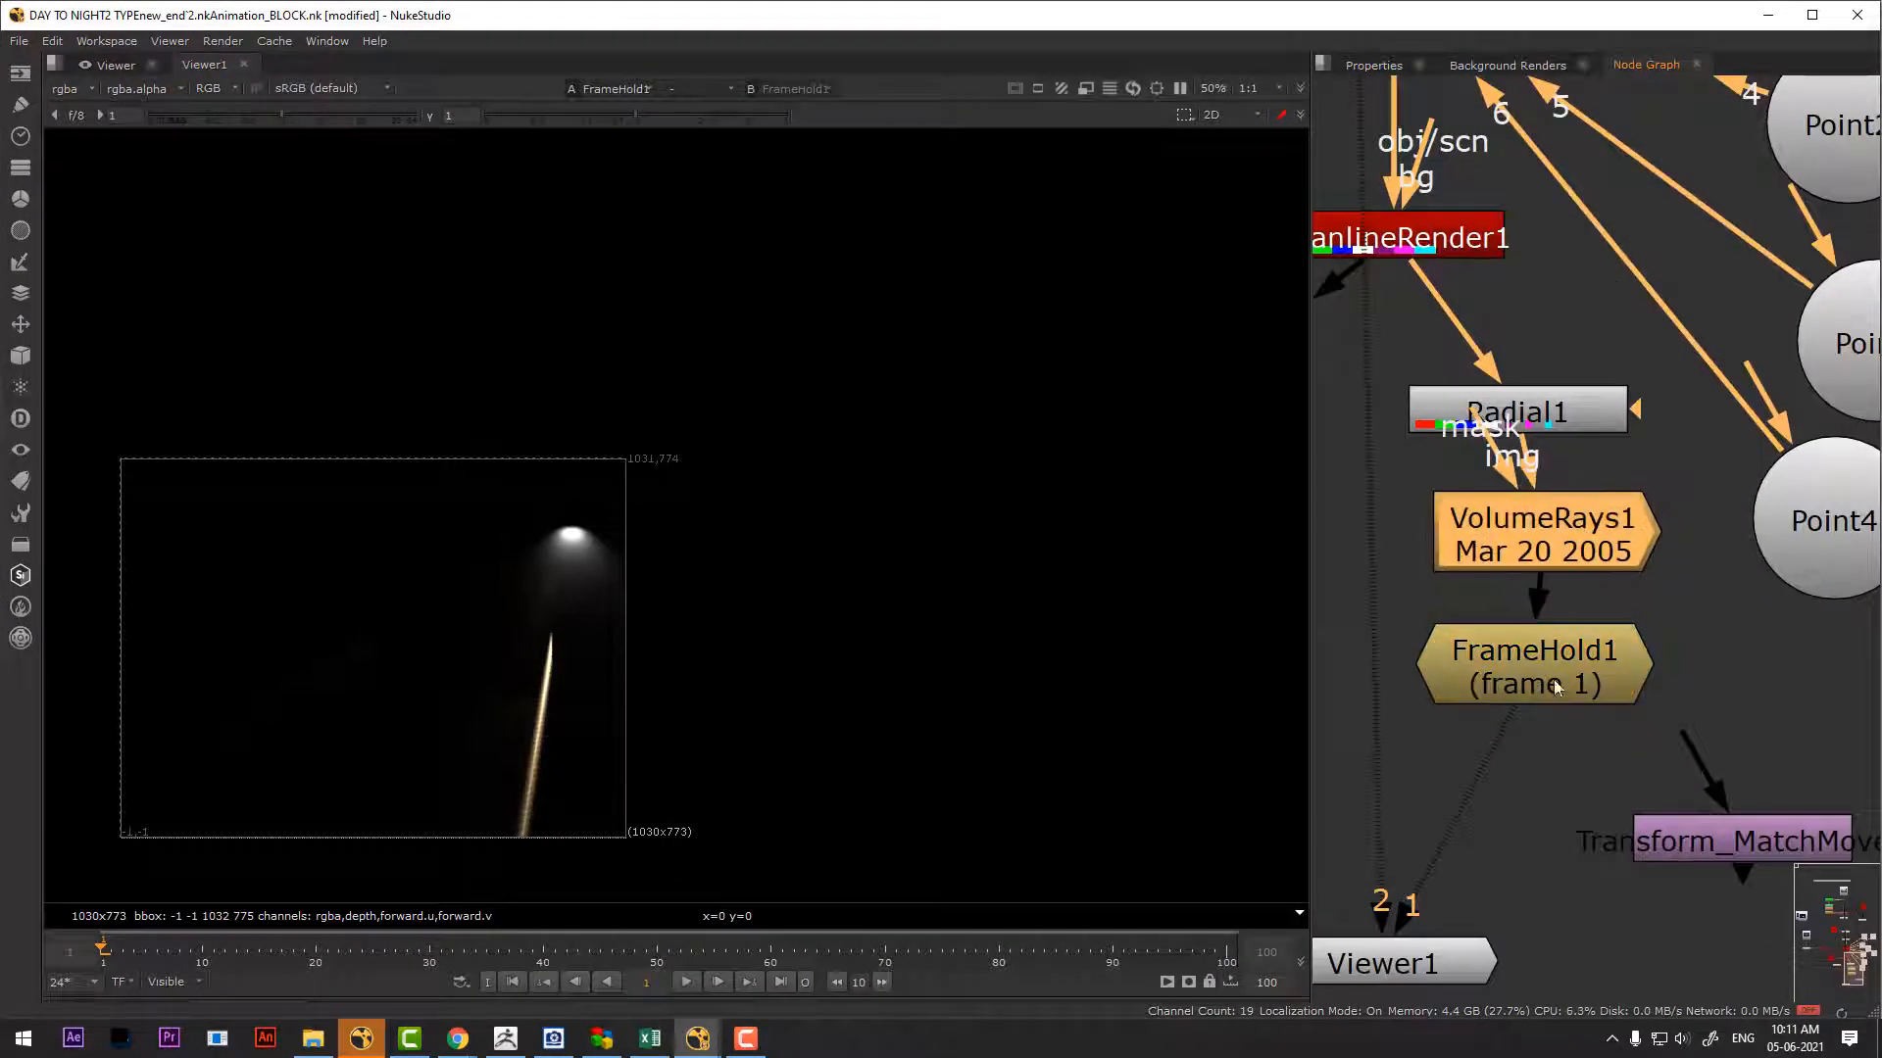
left_click_drag(1554, 682, 1584, 690)
mouse_move(1559, 735)
middle_mouse_down()
mouse_move(1594, 602)
mouse_move(1562, 714)
middle_mouse_up()
scroll(1585, 639, "up", 1)
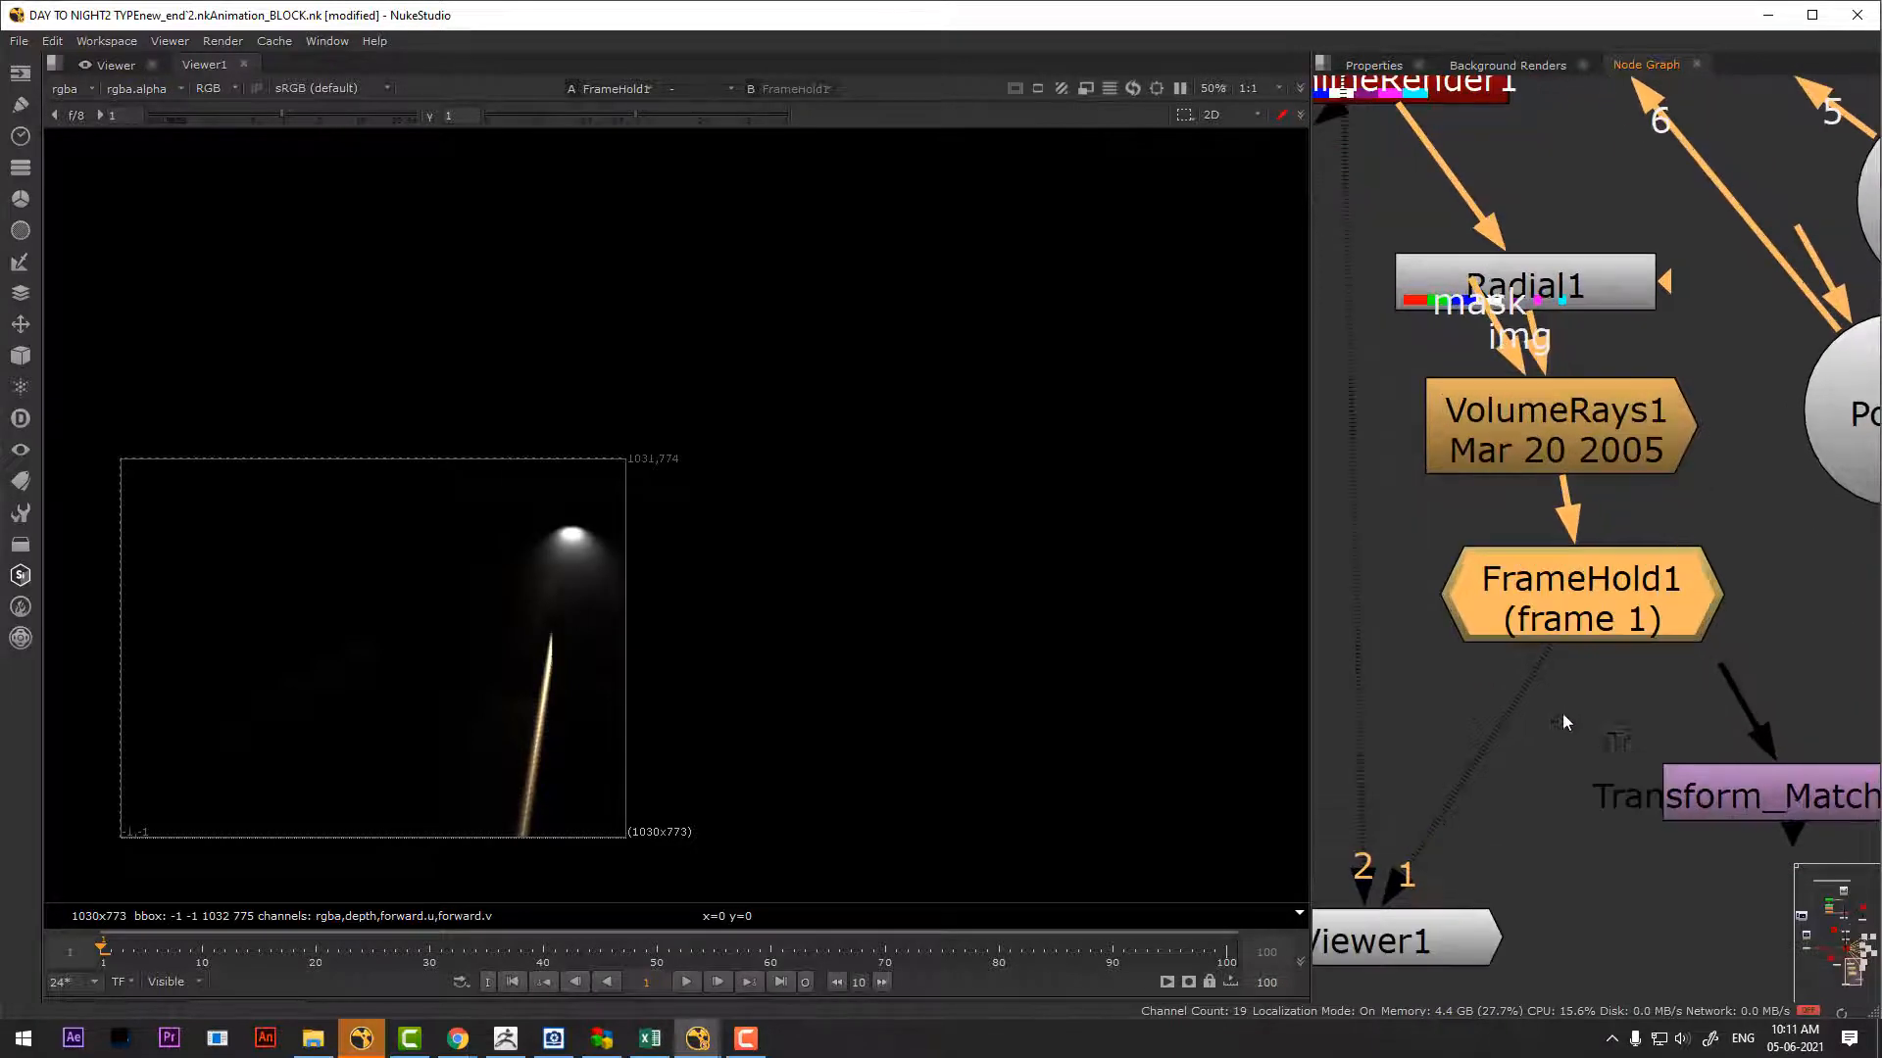
left_click_drag(1815, 794, 1628, 783)
scroll(1696, 712, "down", 3)
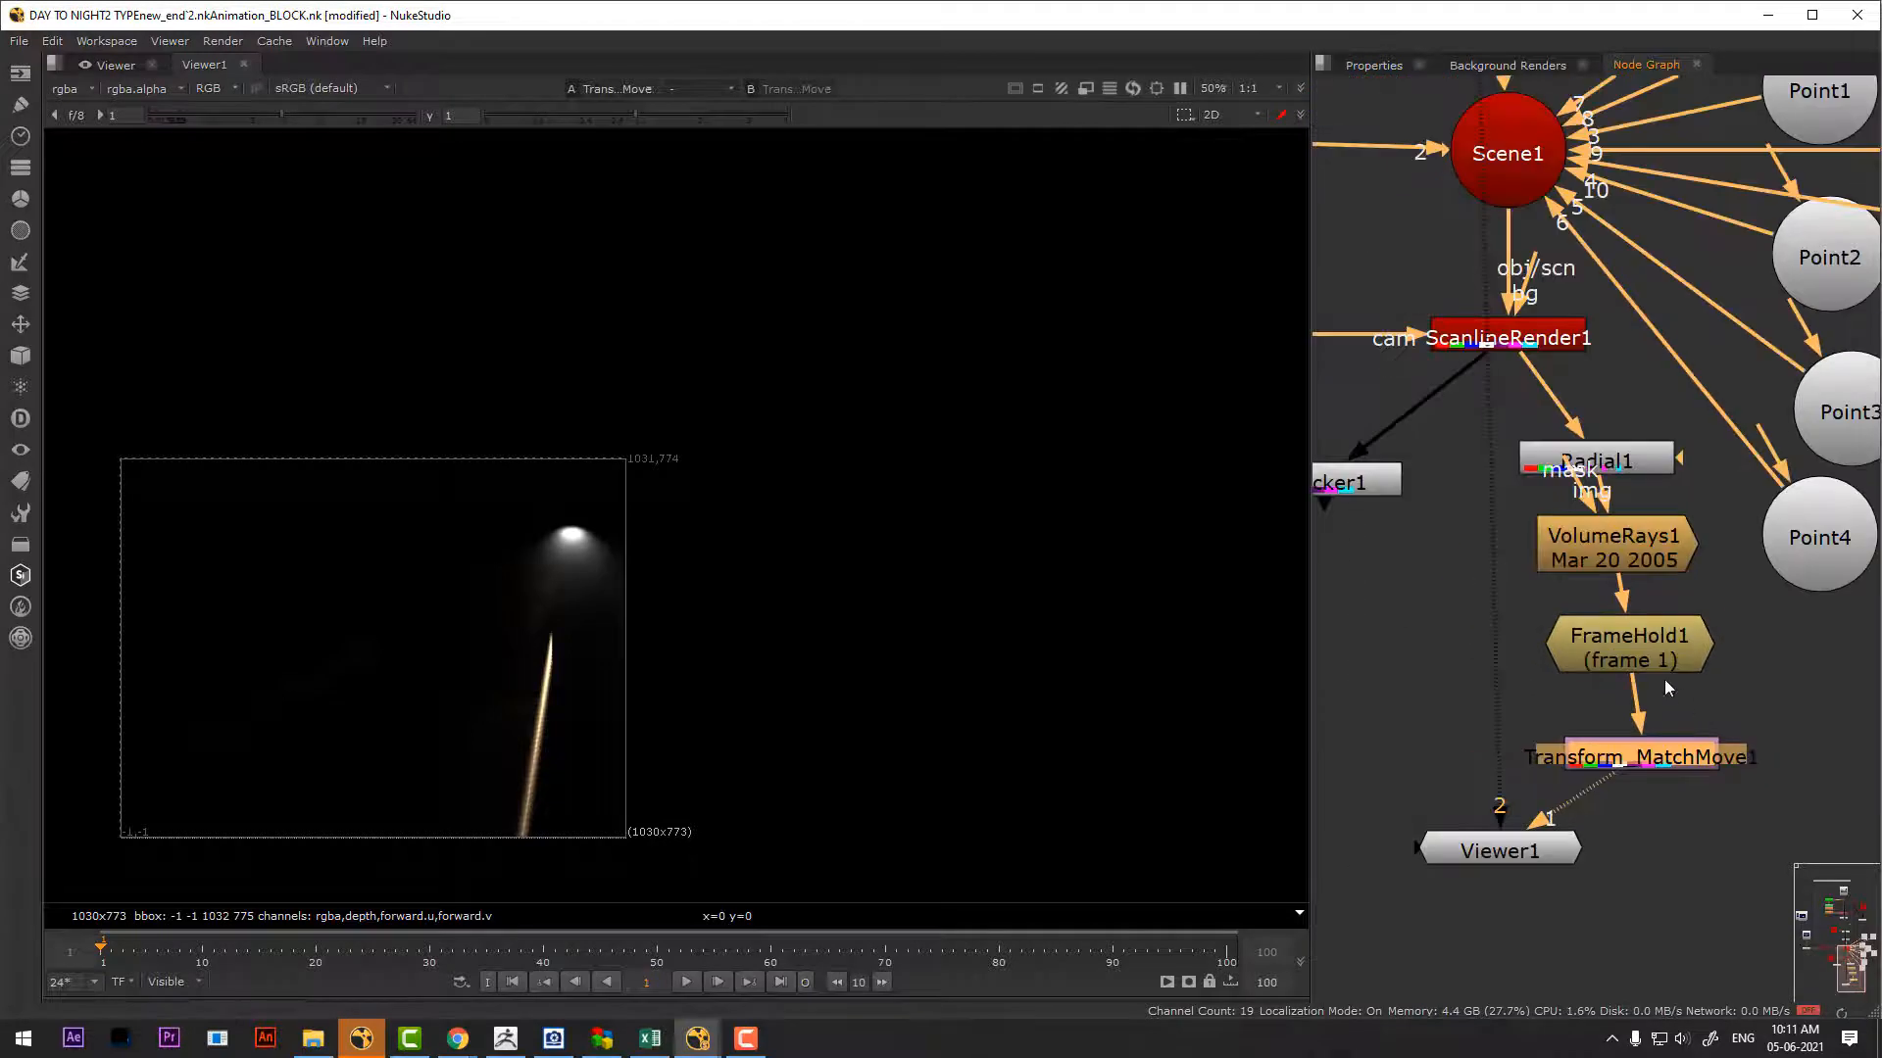
Play the Transform_MatchMove1 output to check the light's motion, and stop playback
left_click(687, 981)
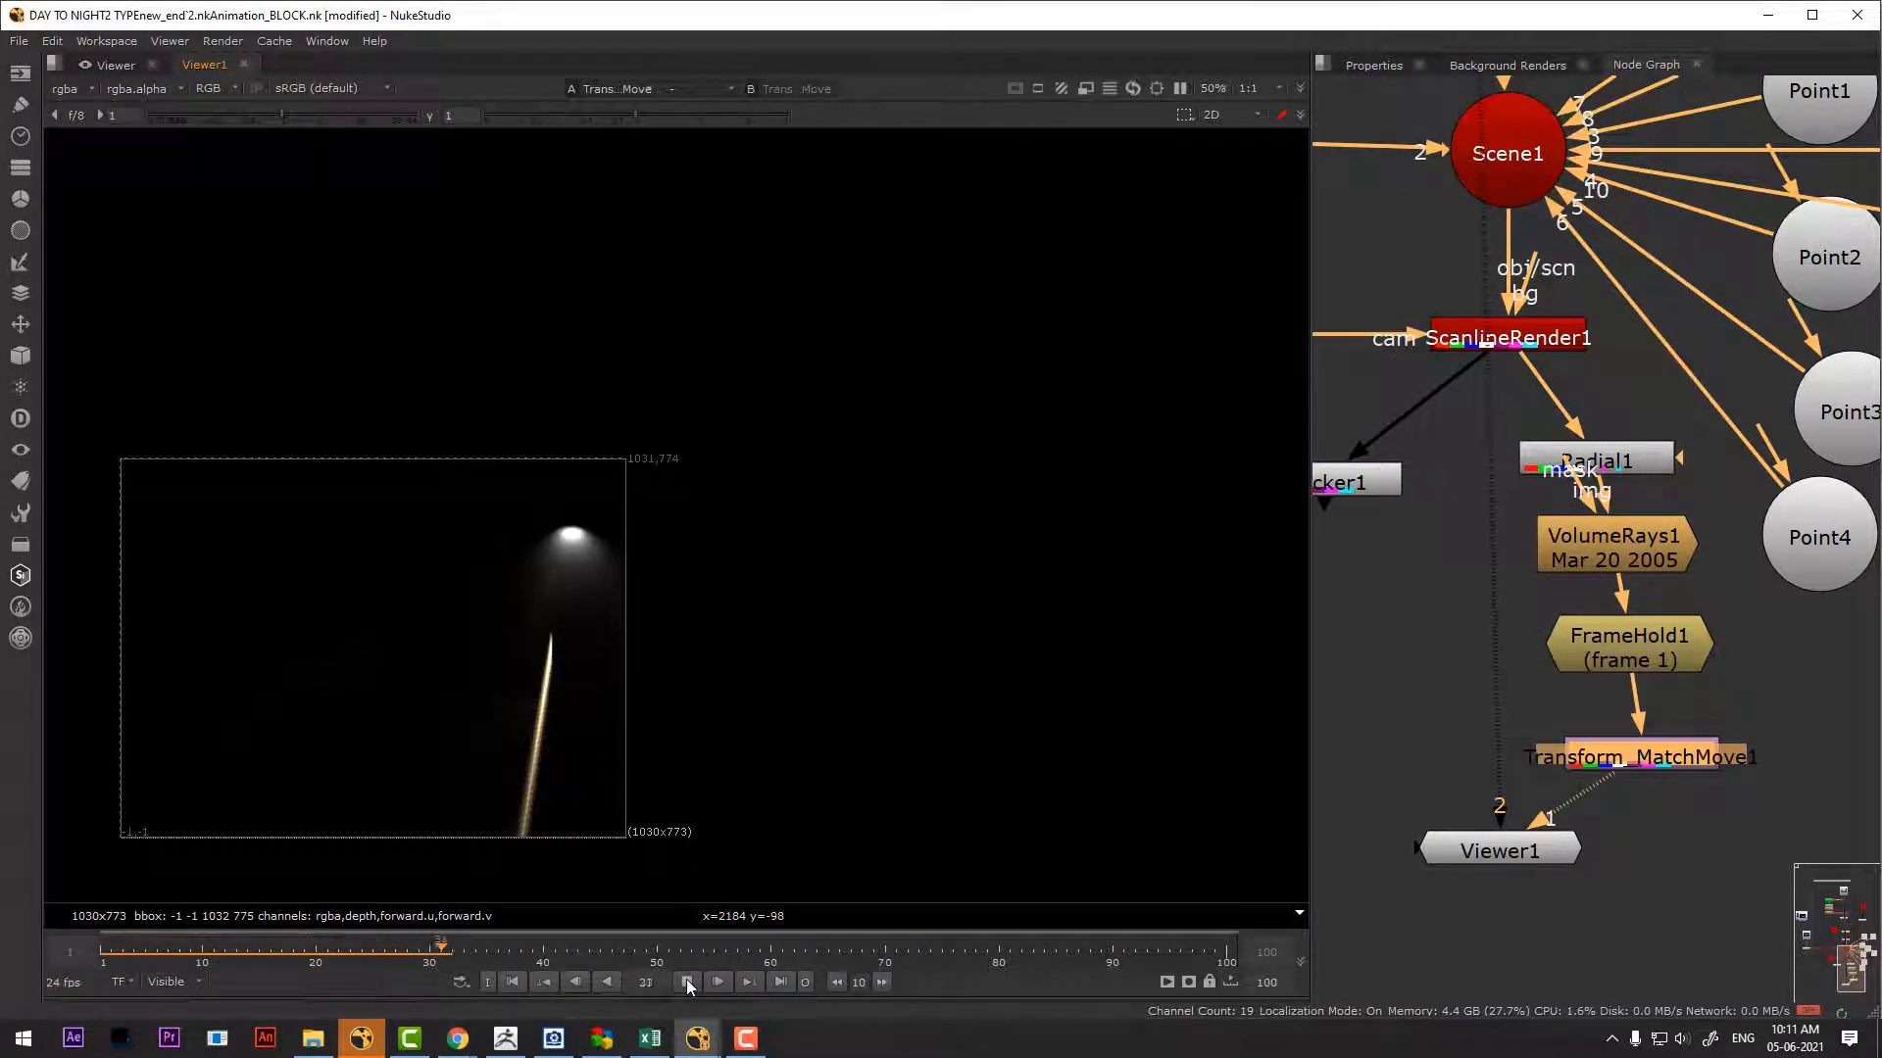
left_click(1501, 839)
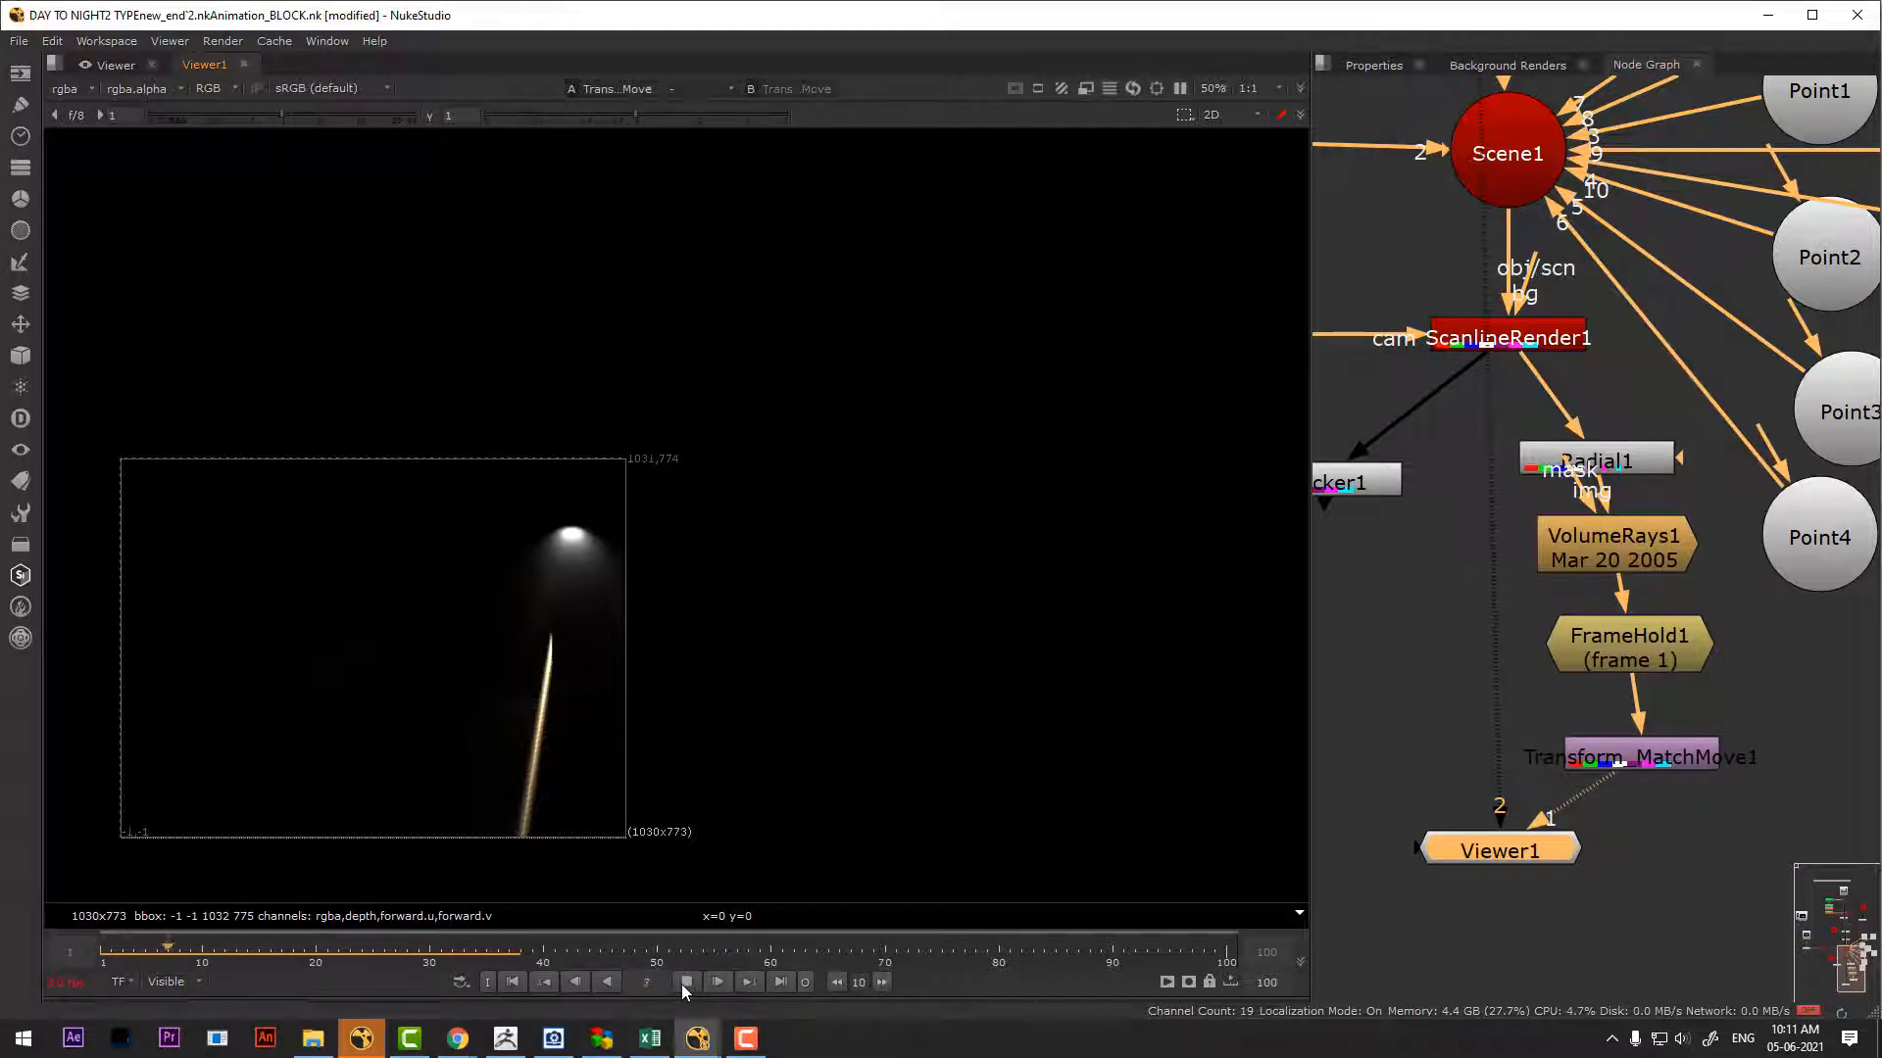
left_click(685, 982)
Move Viewer1 away from the node chain and add a Merge node after Transform_MatchMove1
middle_click_drag(1663, 741, 1750, 703)
left_click_drag(1621, 823, 1408, 910)
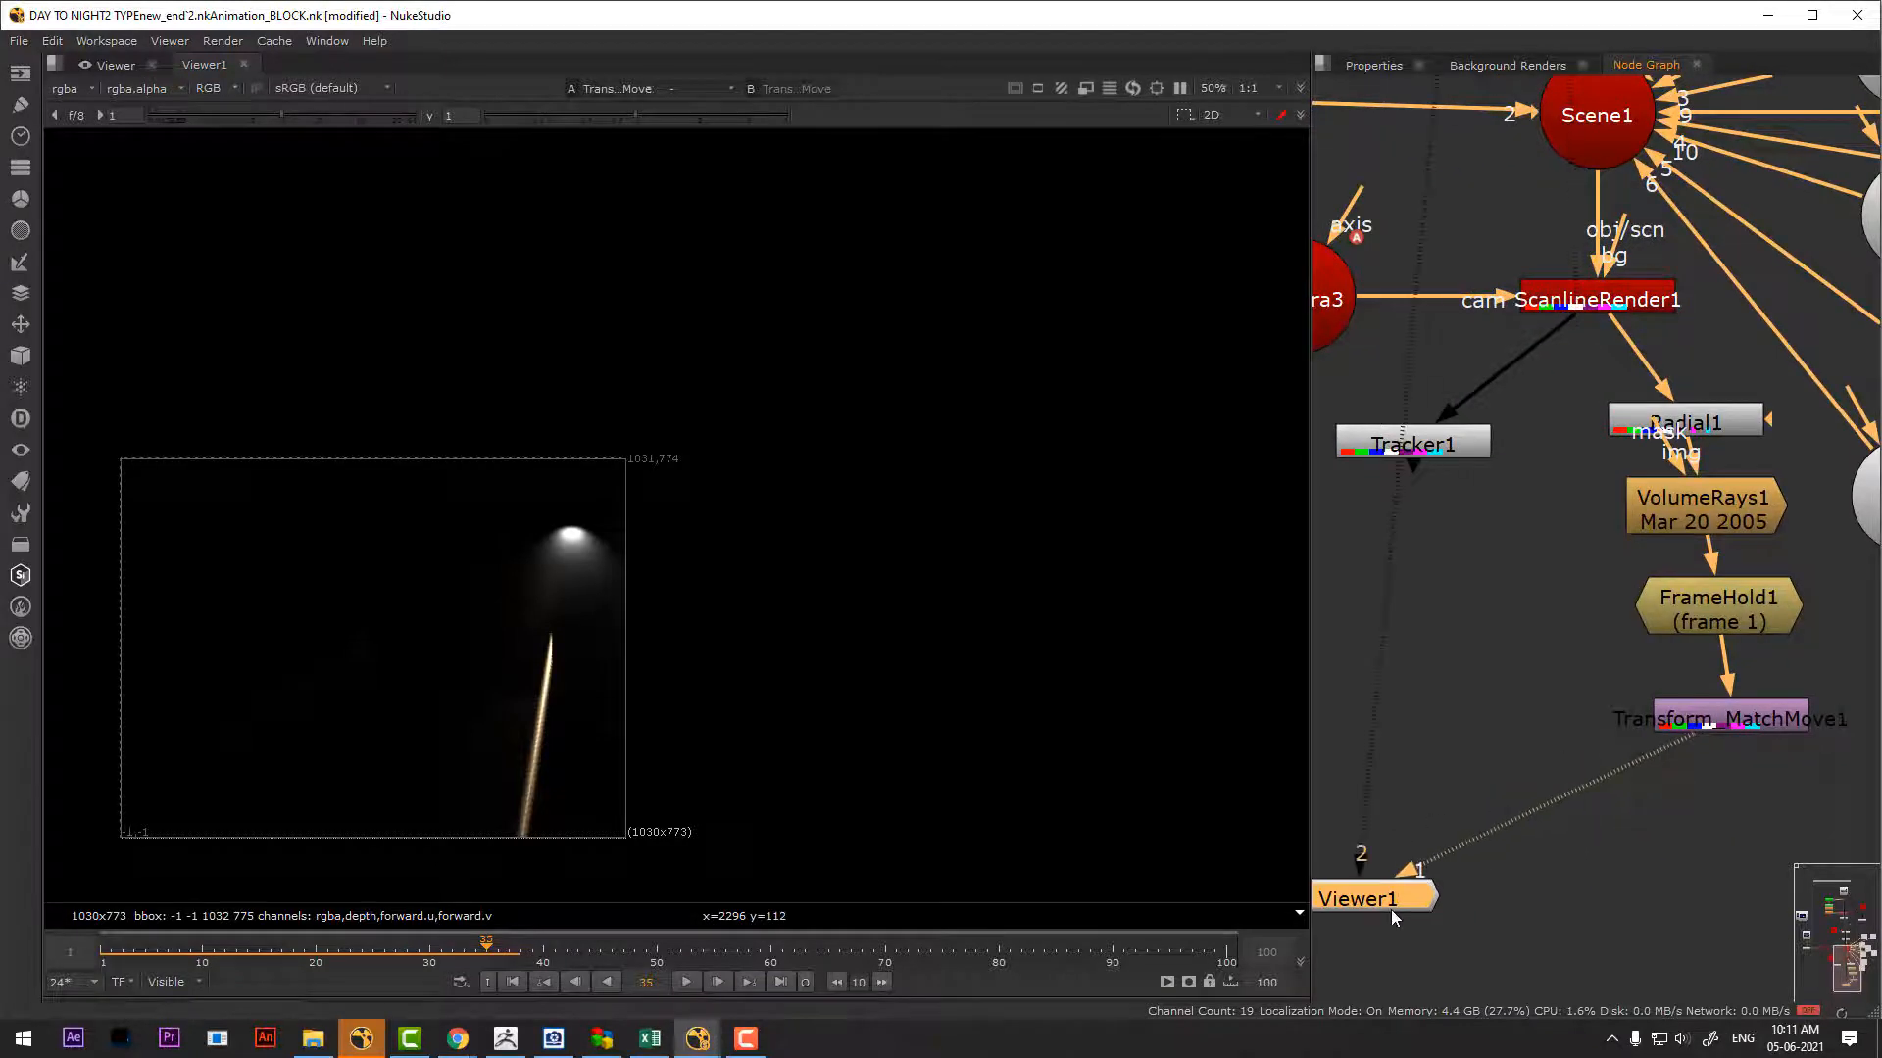
left_click(1632, 839)
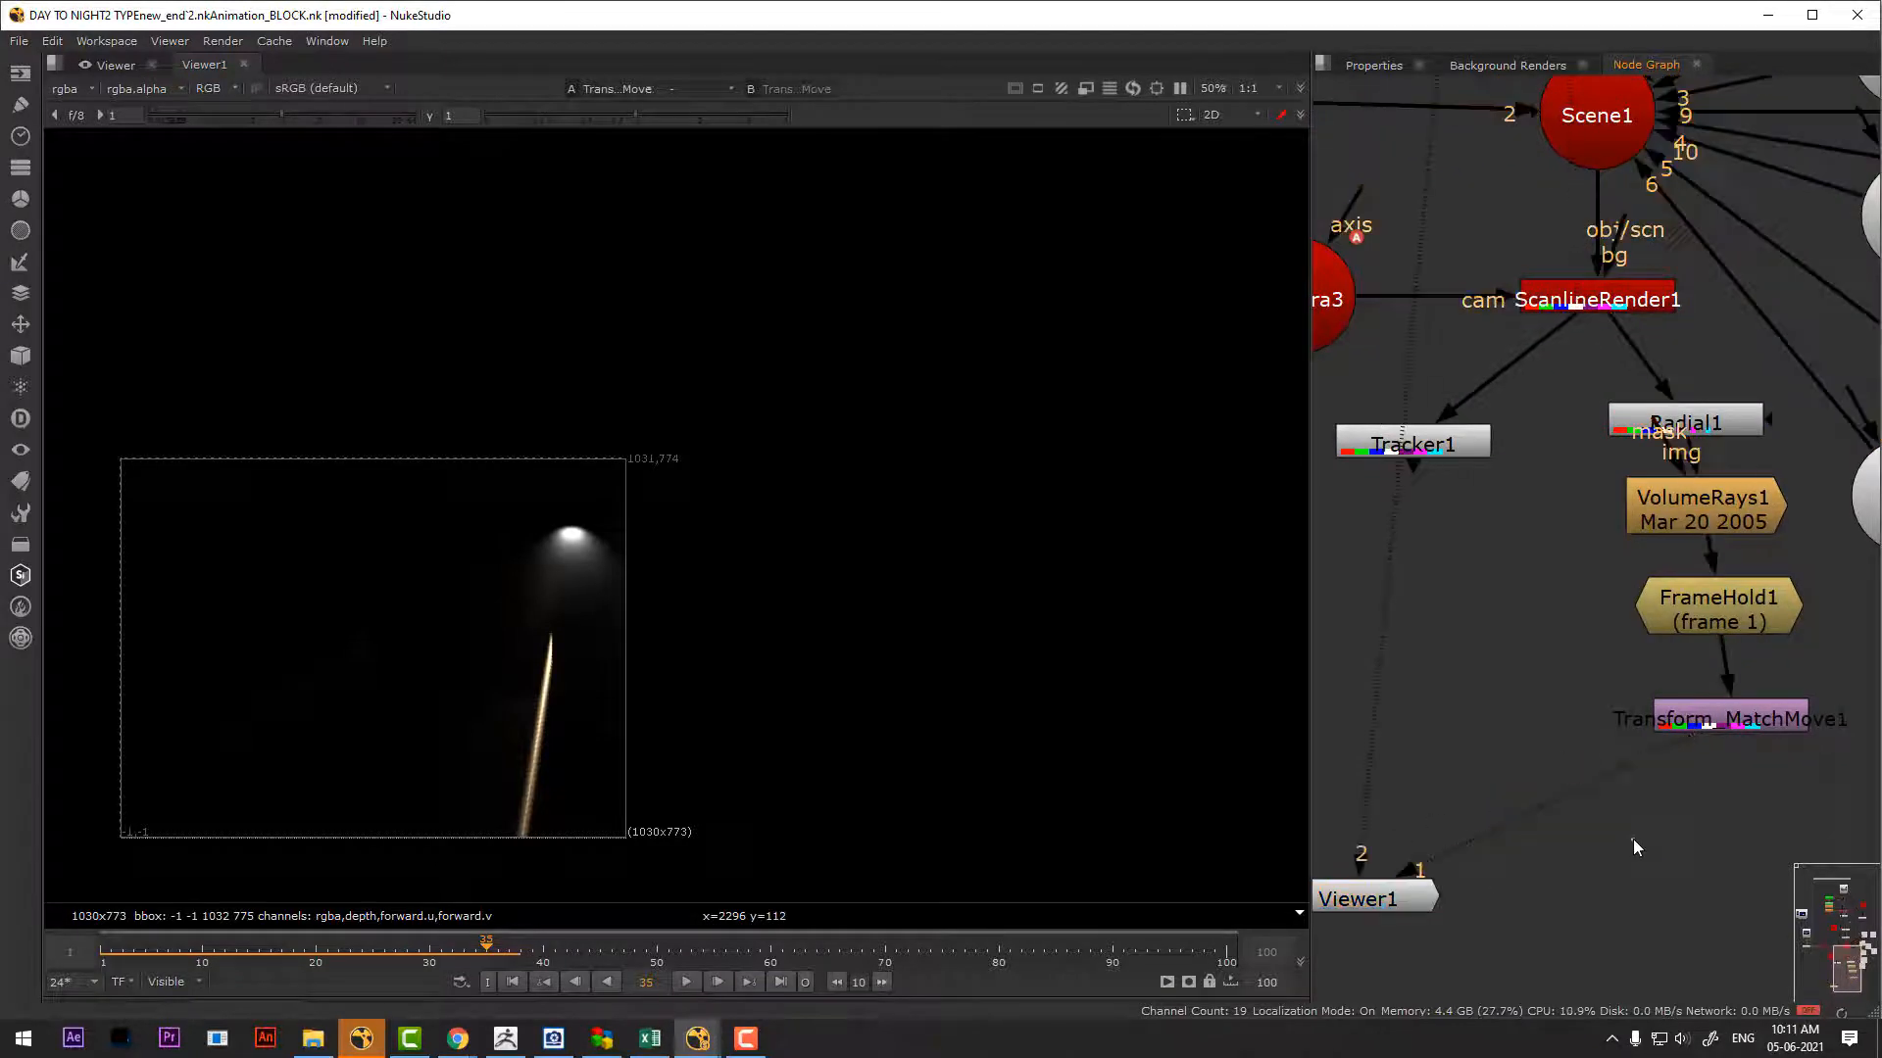
left_click(1735, 726)
key("m")
left_click(1801, 923)
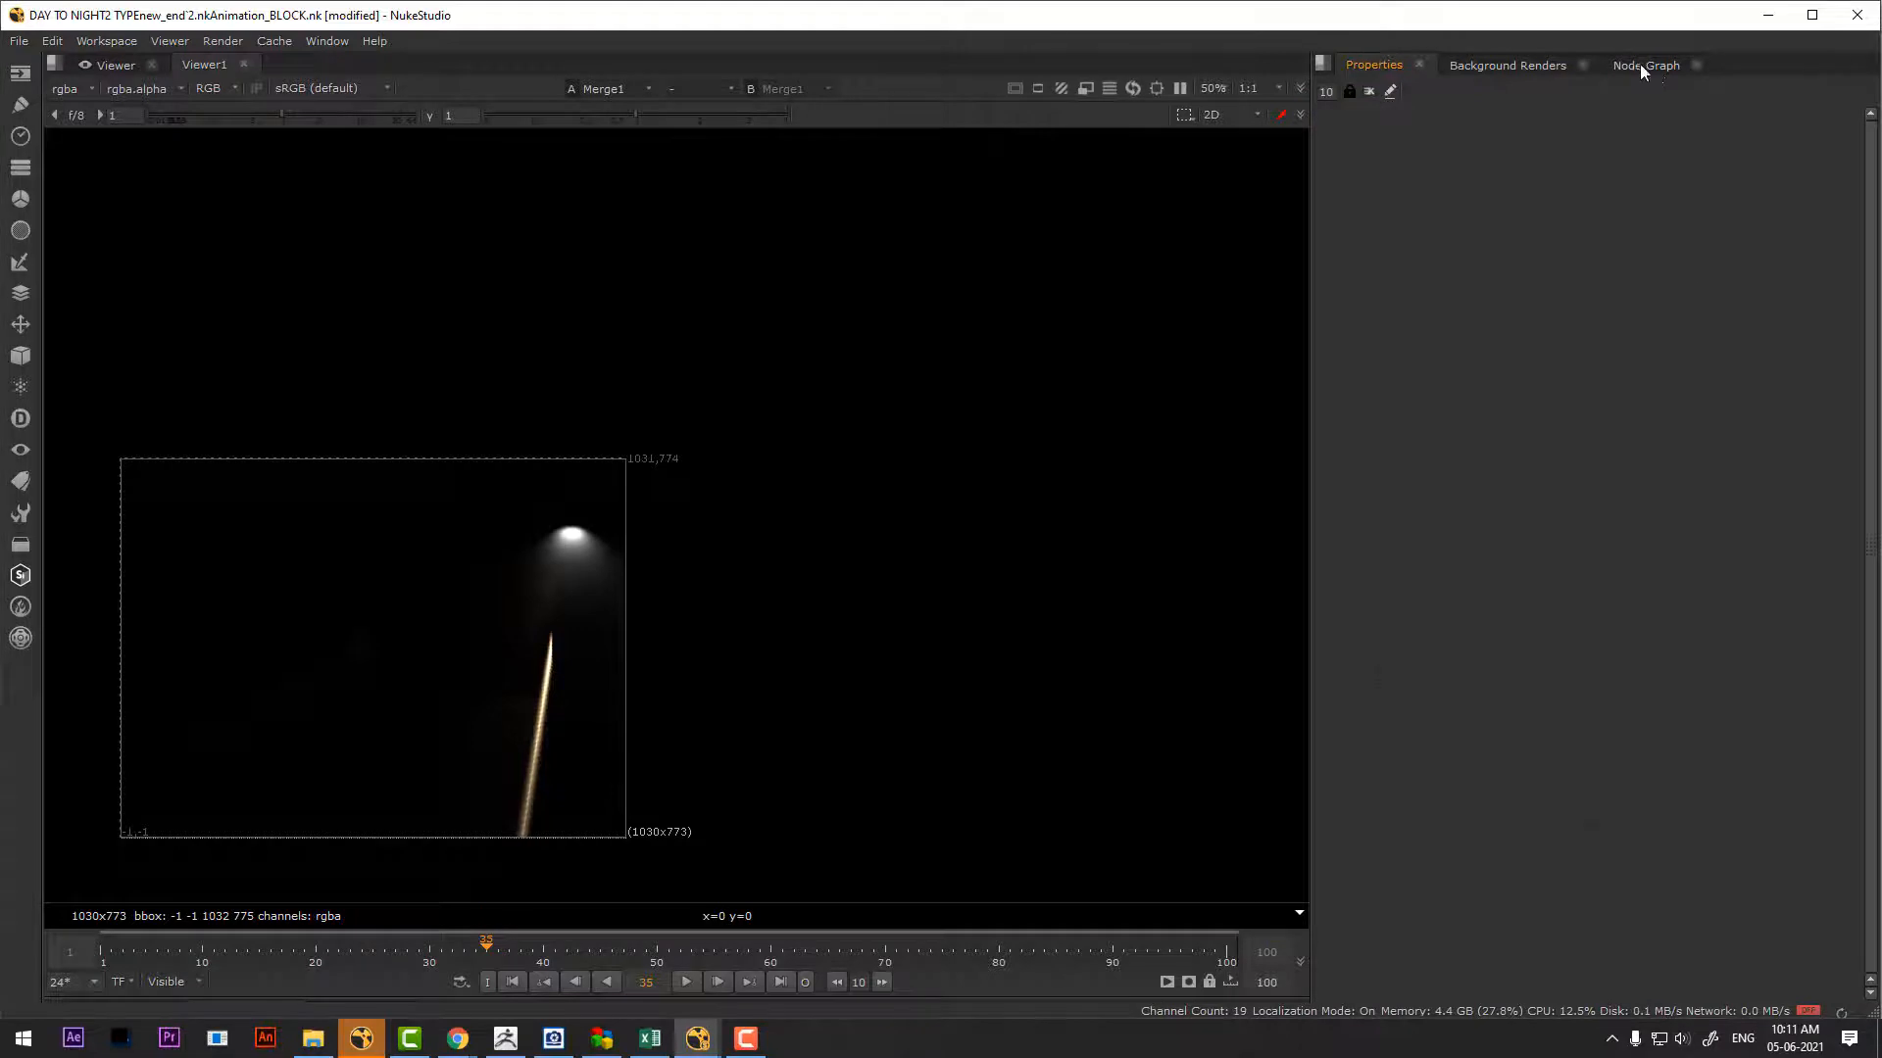
Position Merge1 below the node chain and connect its B input to ScanlineRender1
left_click(1644, 64)
middle_click_drag(1774, 727, 1656, 622)
left_click_drag(1861, 624, 1452, 749)
middle_click_drag(1641, 710, 1814, 835)
left_click_drag(1639, 786, 1629, 322)
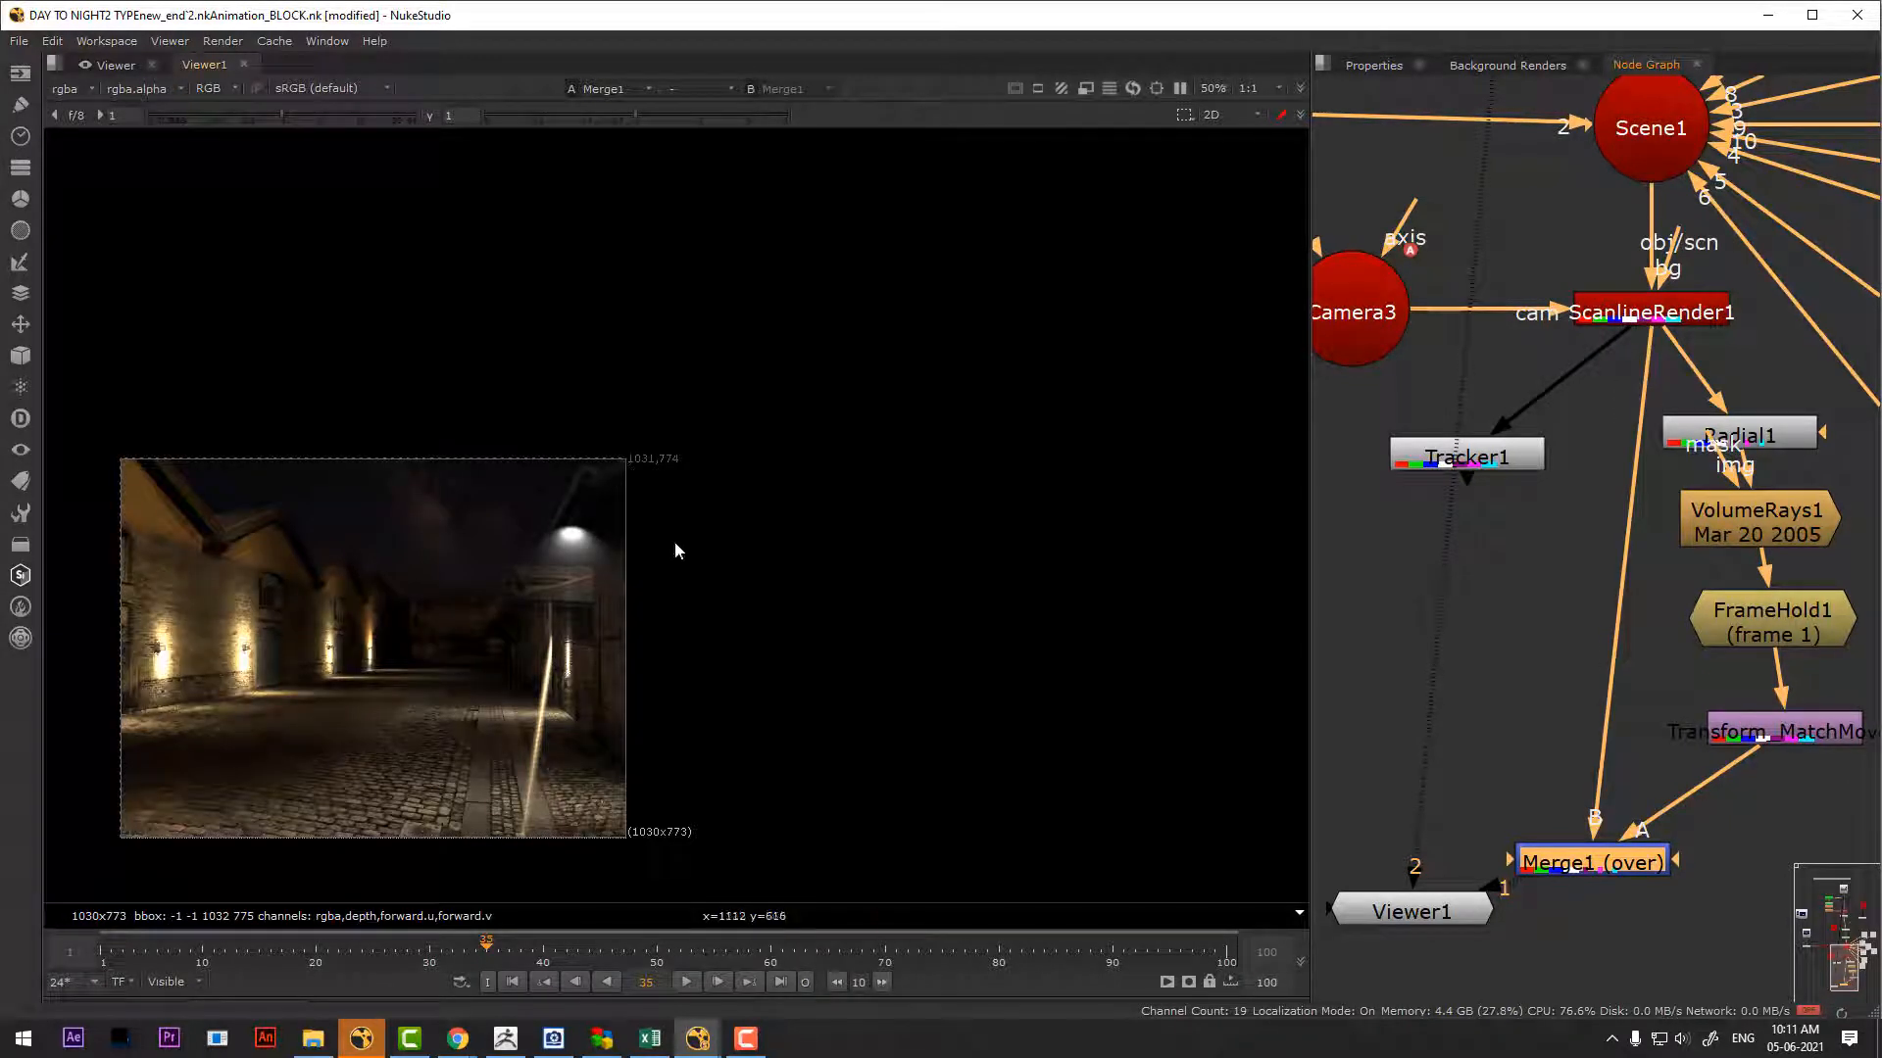
Play the merged composite from frame 1 to check how the light follows the roof, and stop playback
scroll(676, 549, "up", 3)
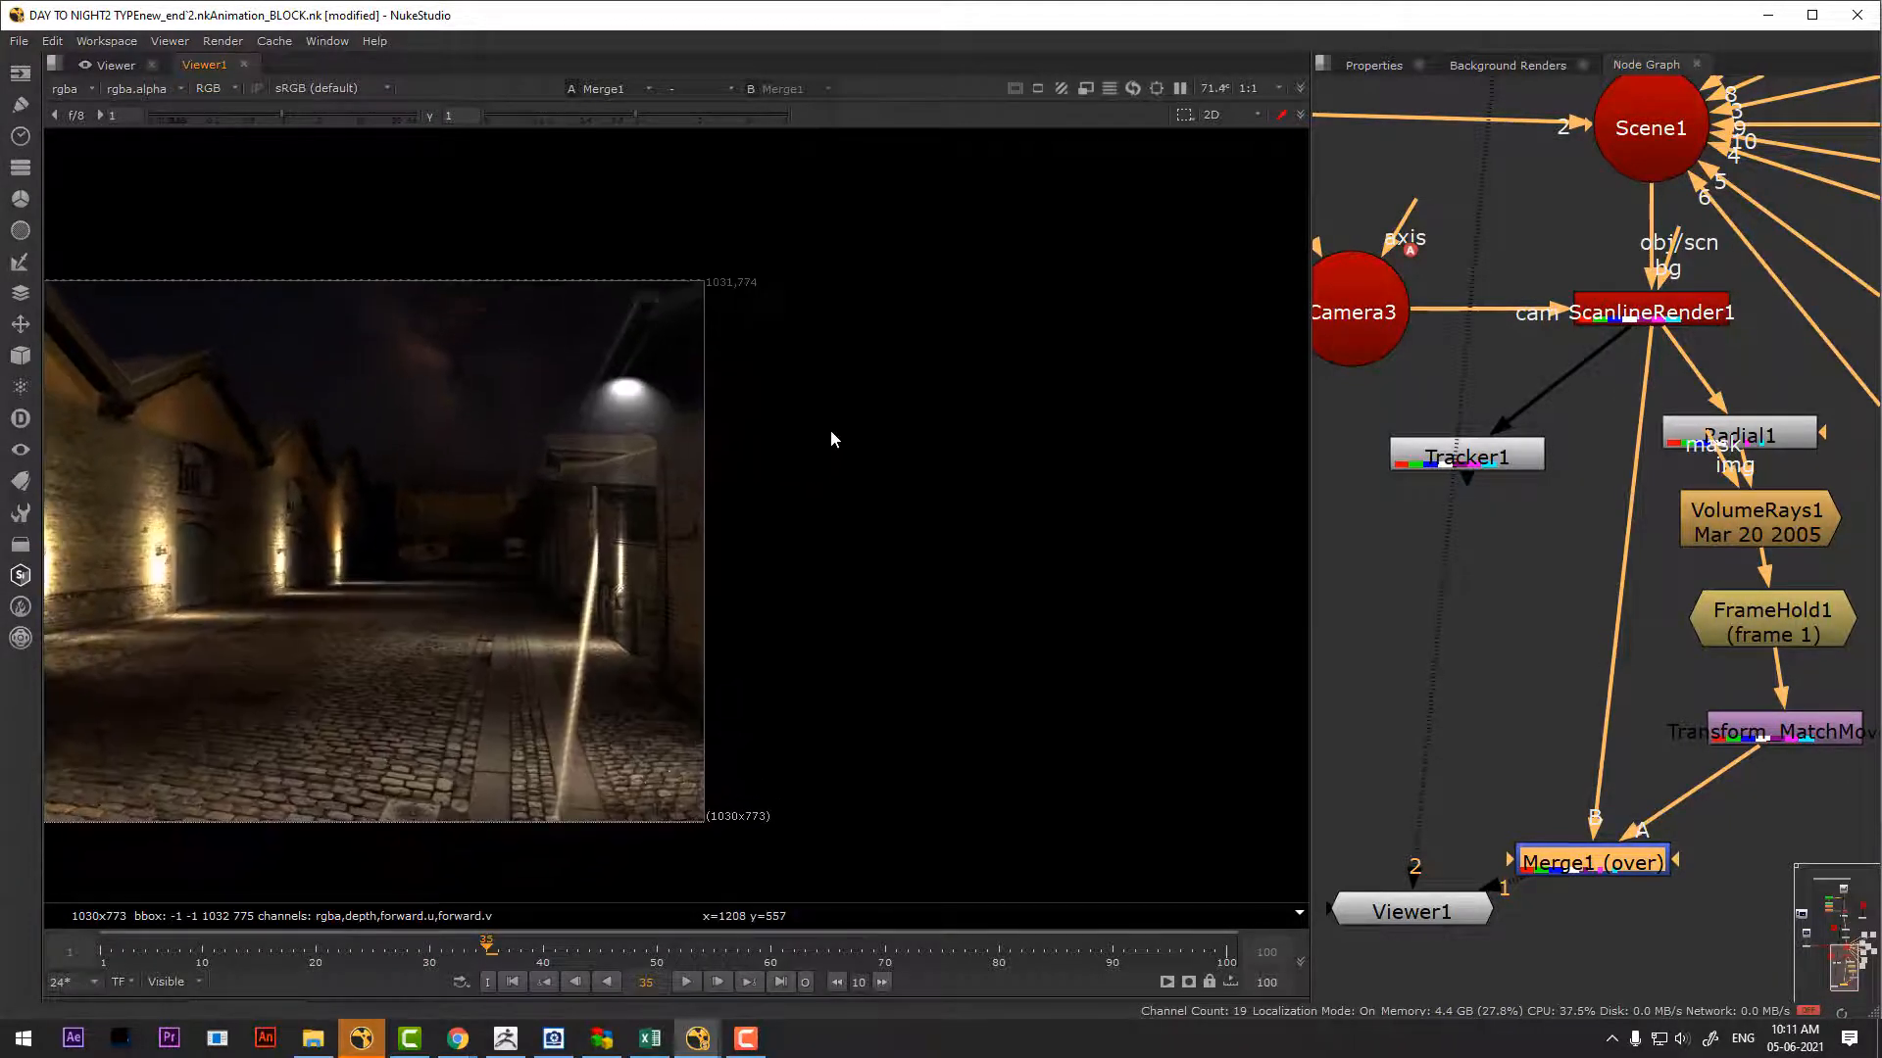
left_click(513, 982)
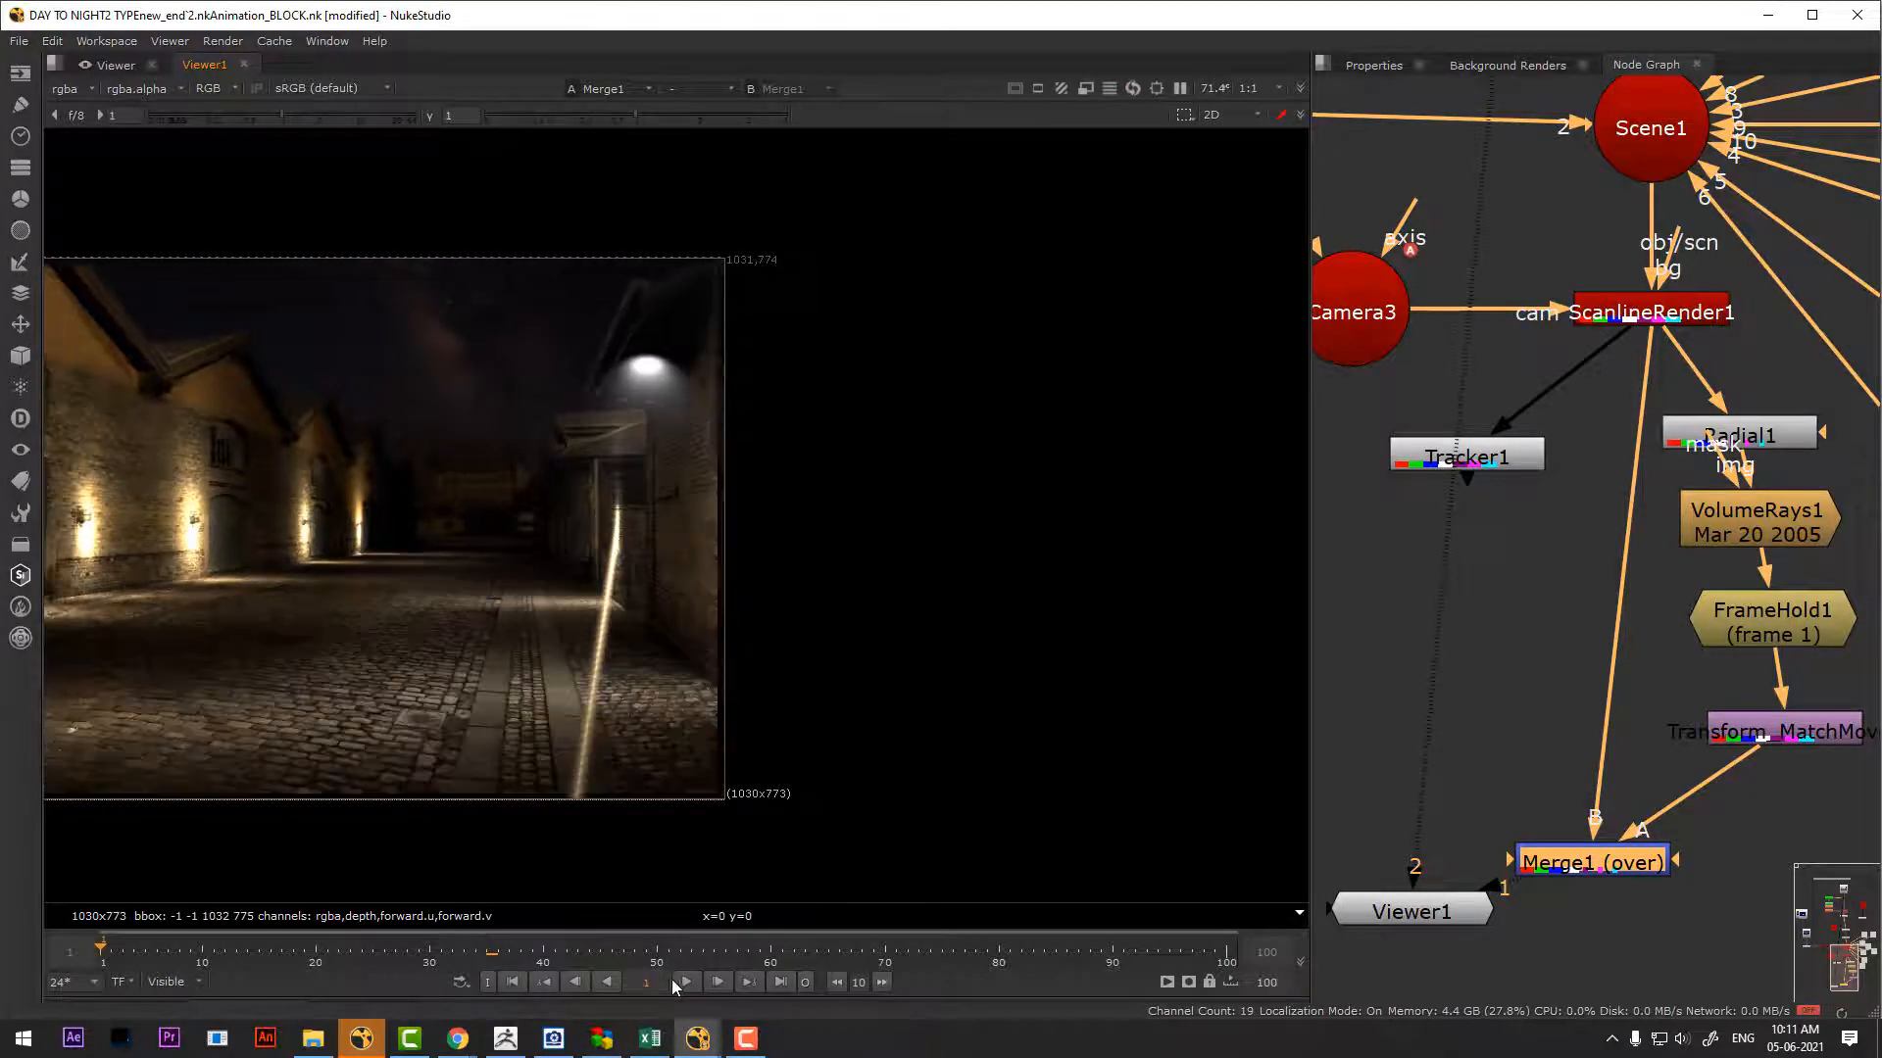
left_click(679, 980)
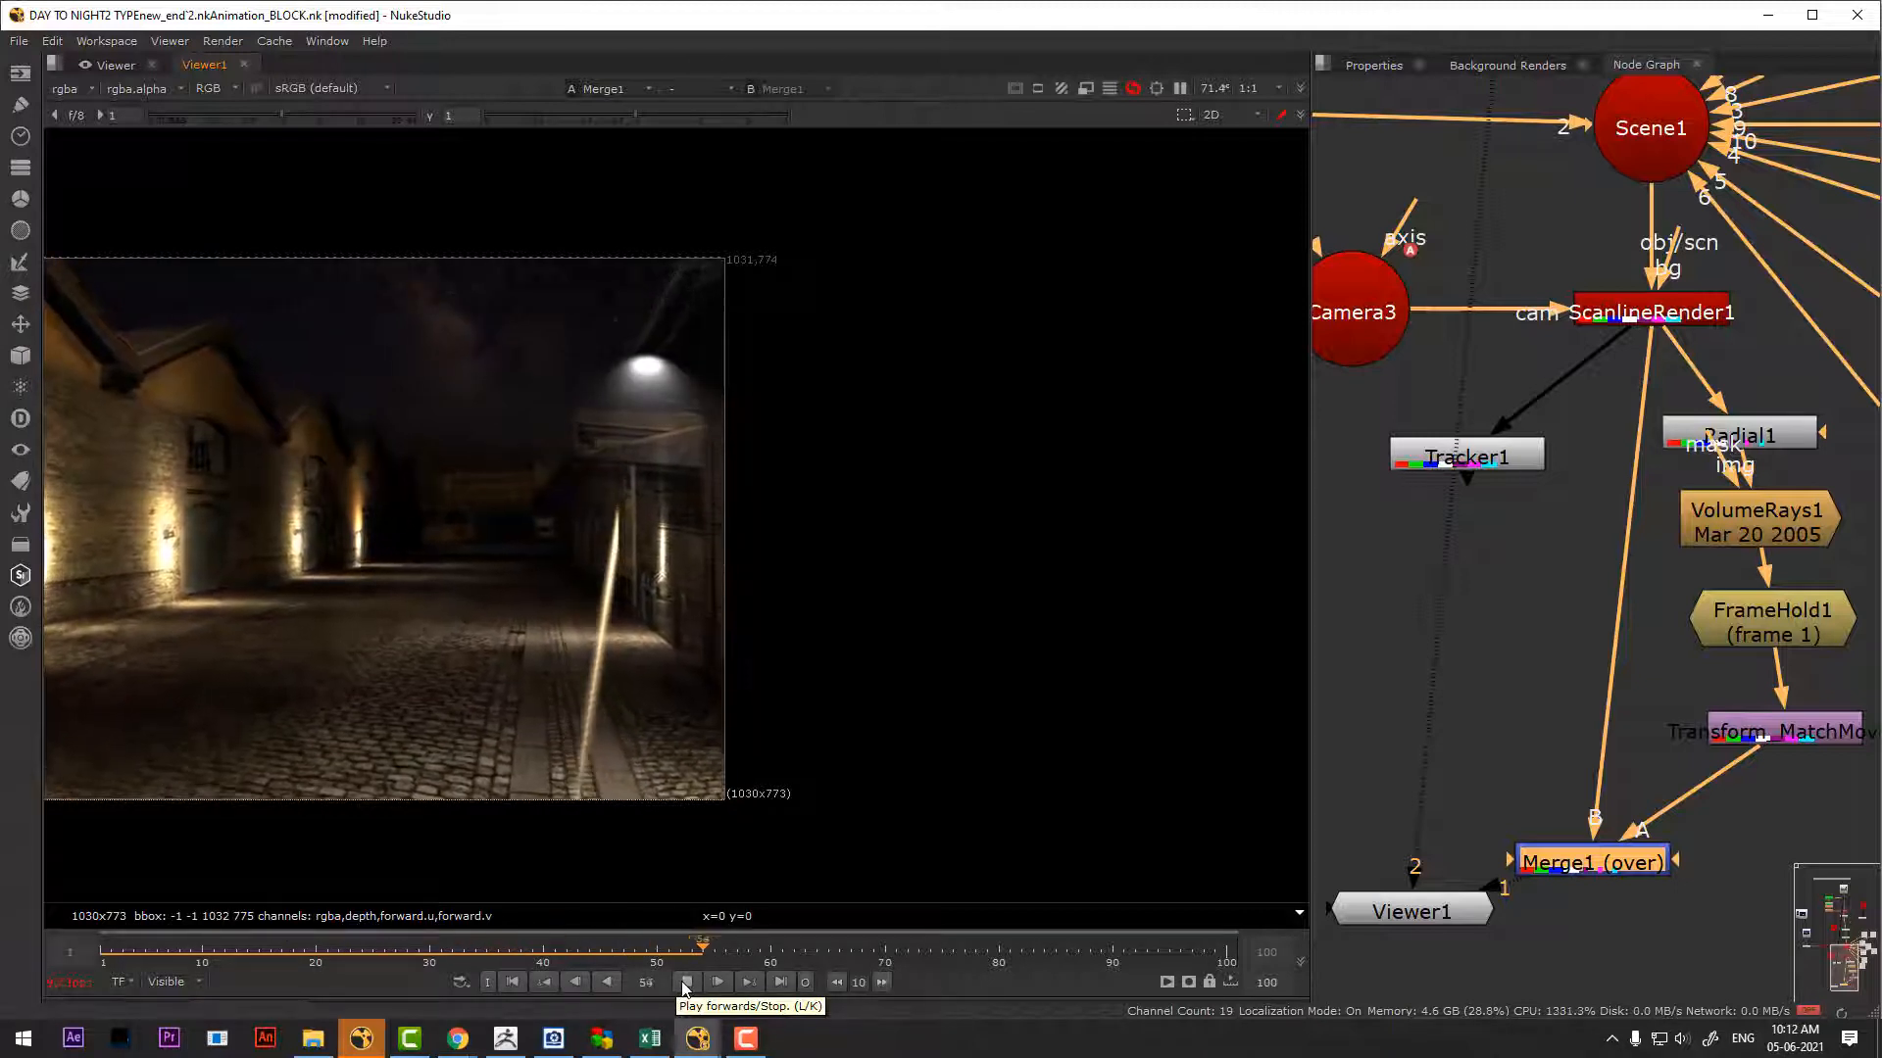
left_click(686, 982)
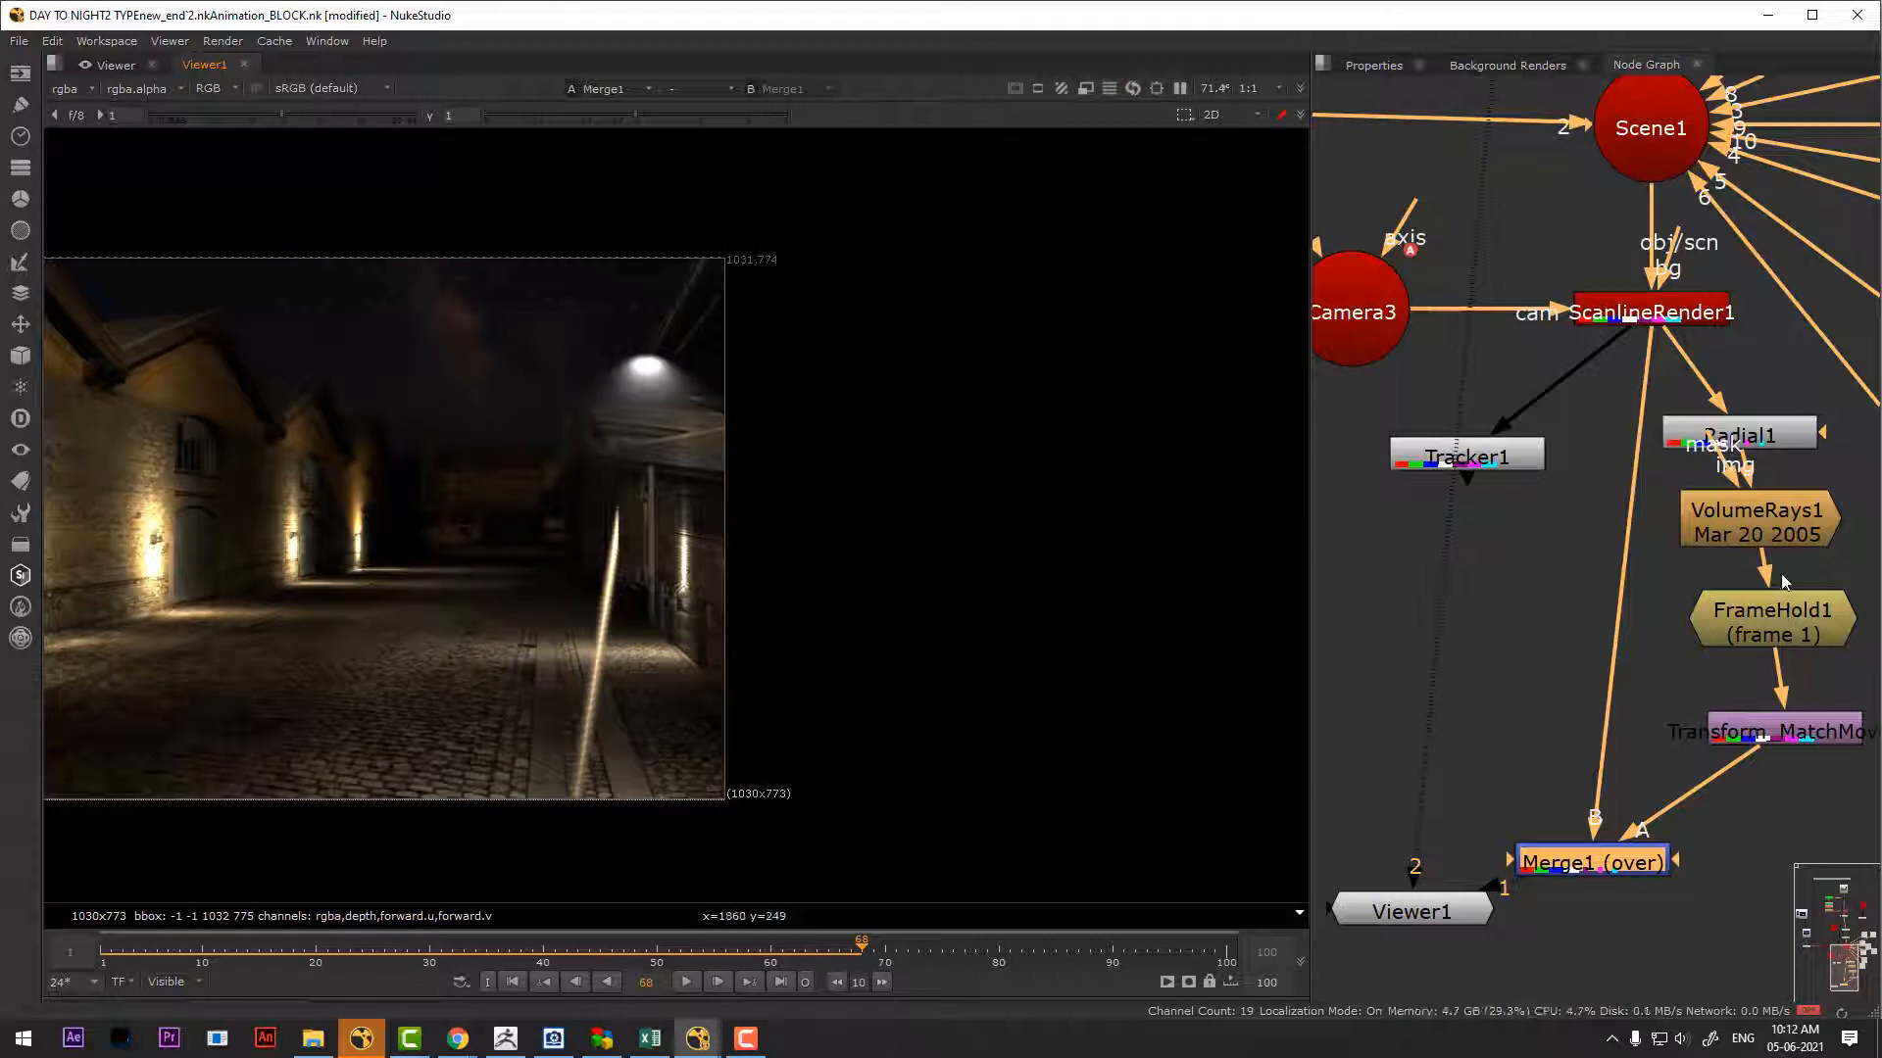
Set the Radial1 color to red 1.5, green 1 and blue 0.5, close its settings, and play the composite
left_click(1768, 514)
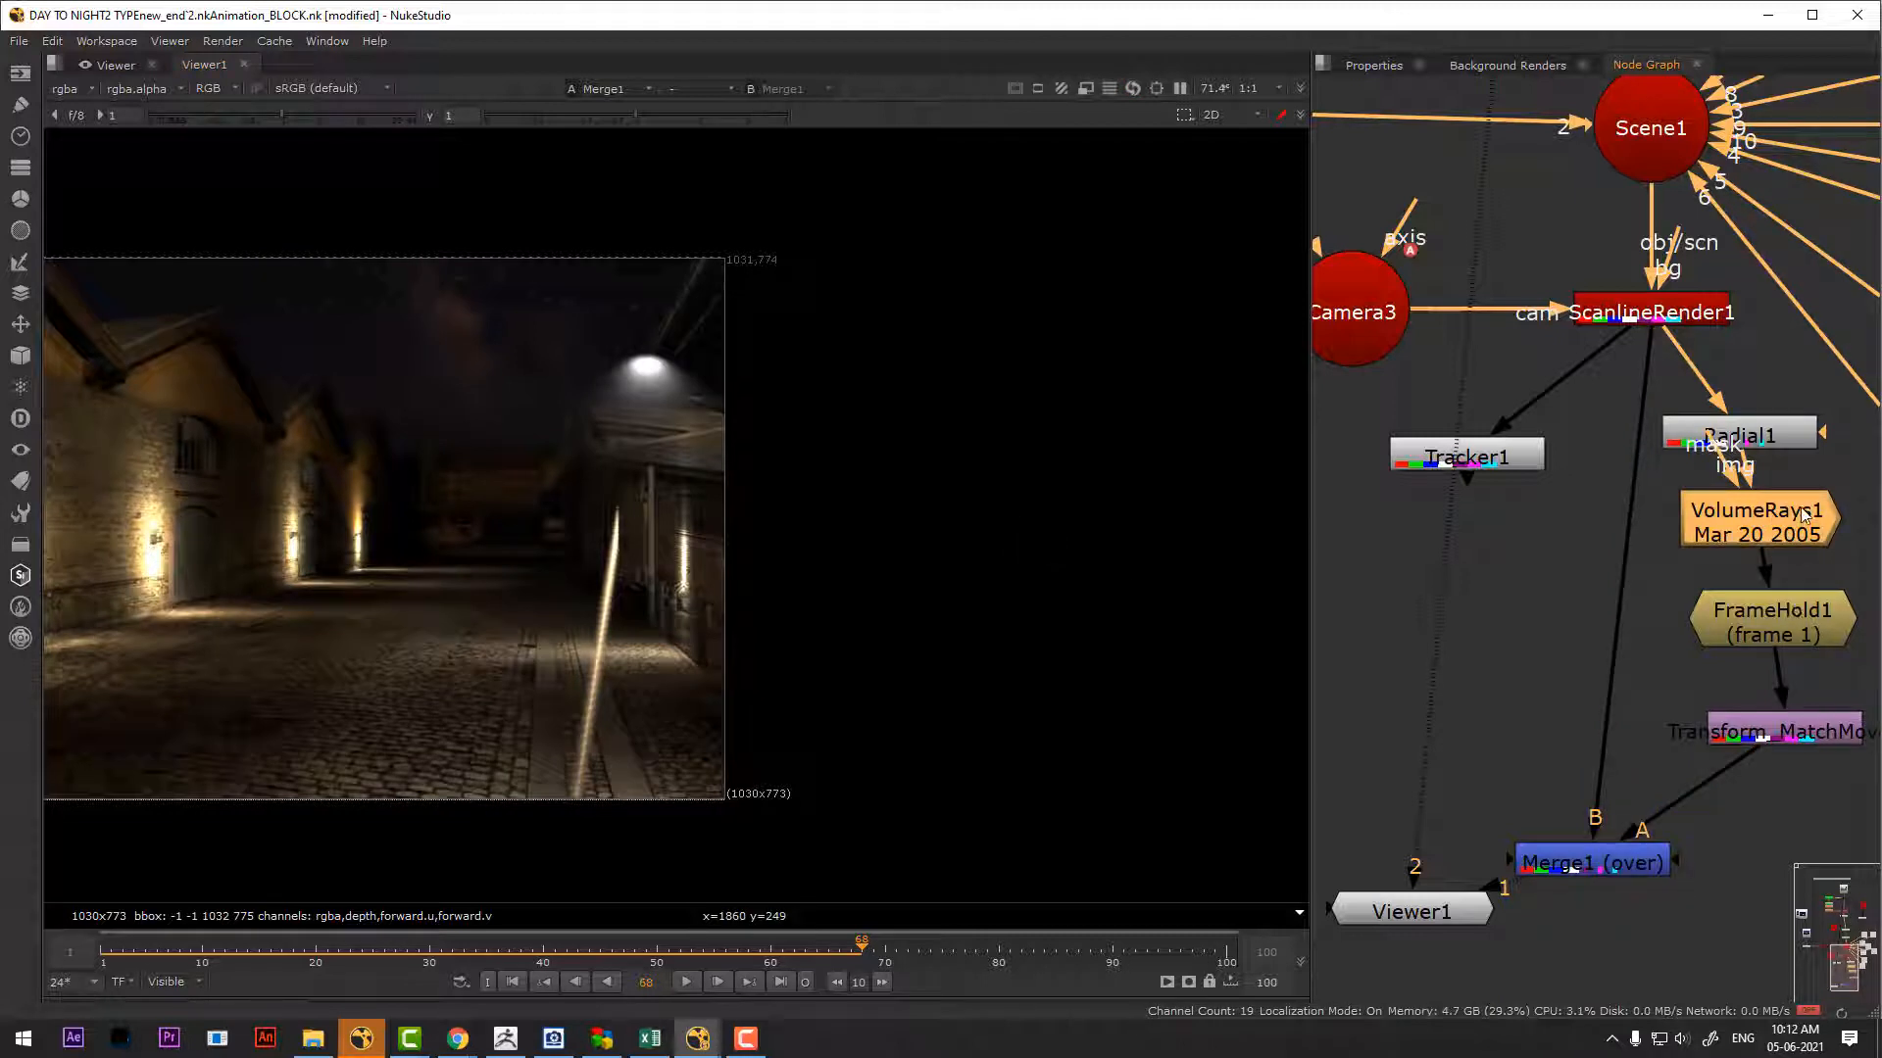
double_click(1780, 435)
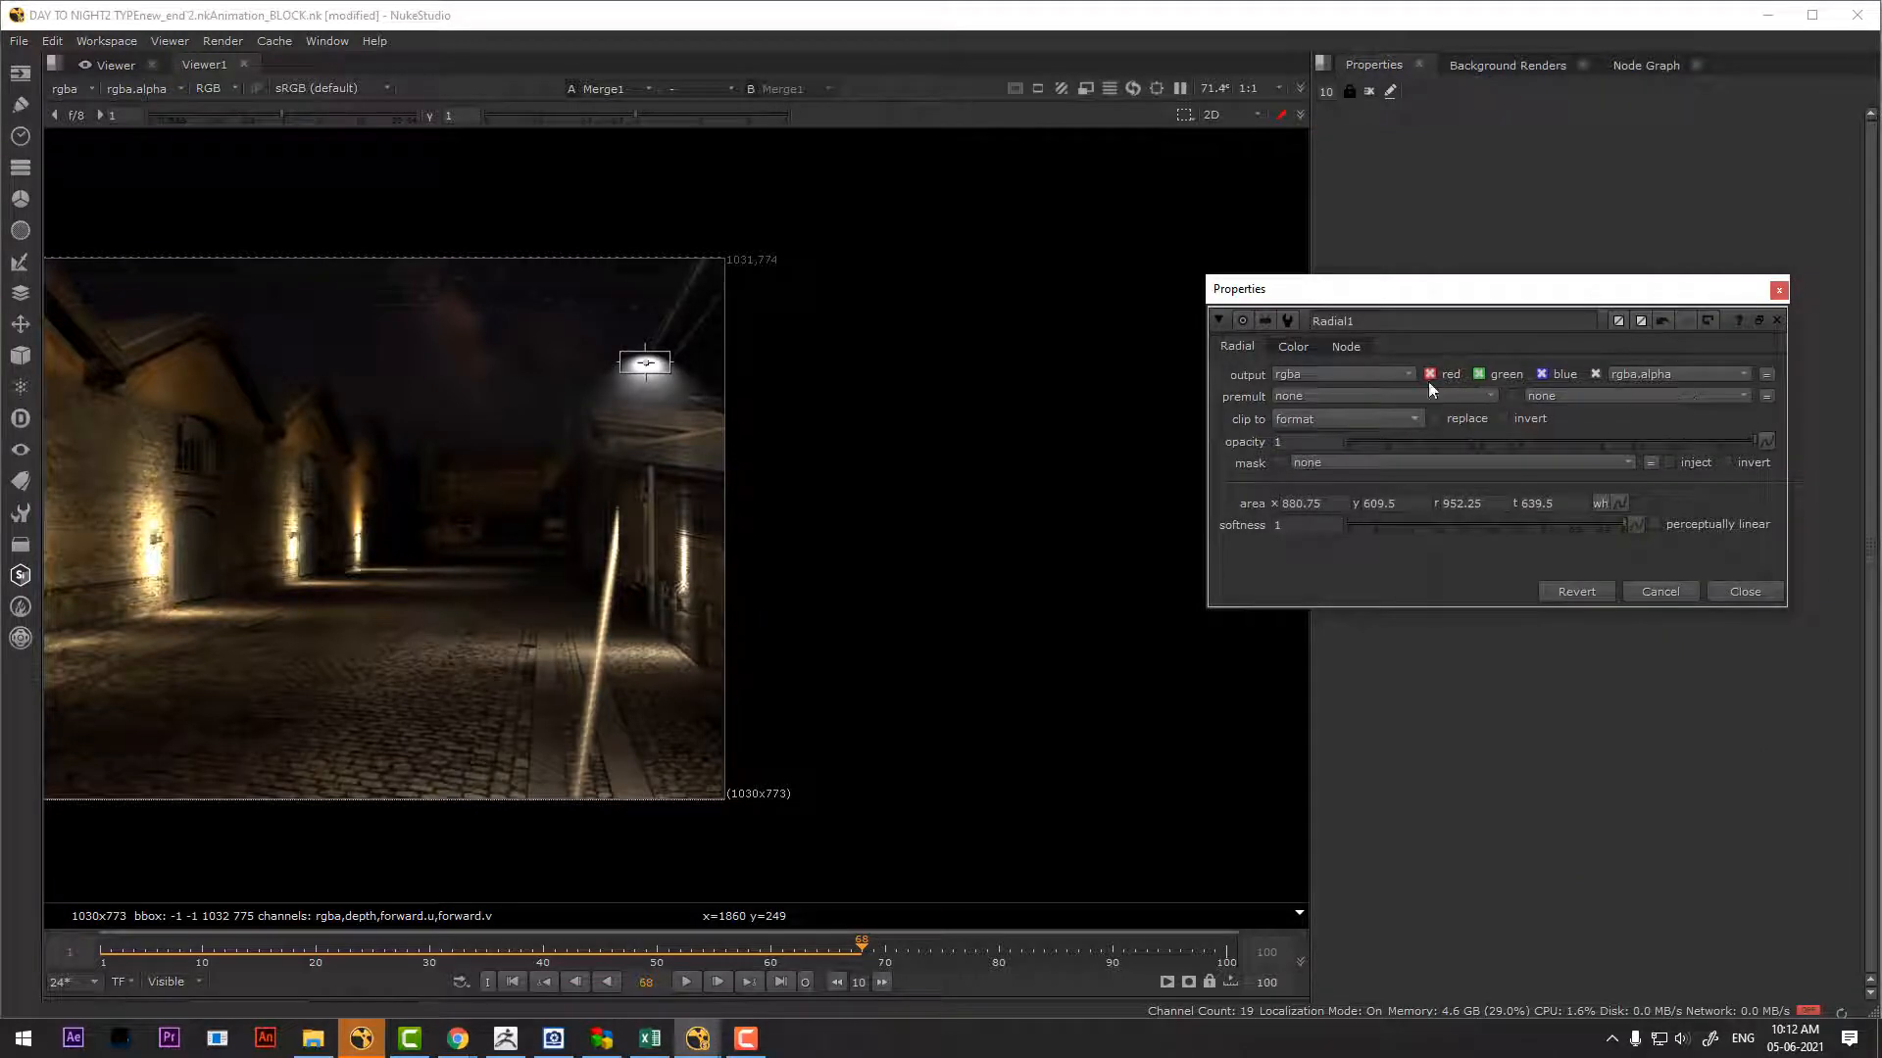
left_click(1293, 347)
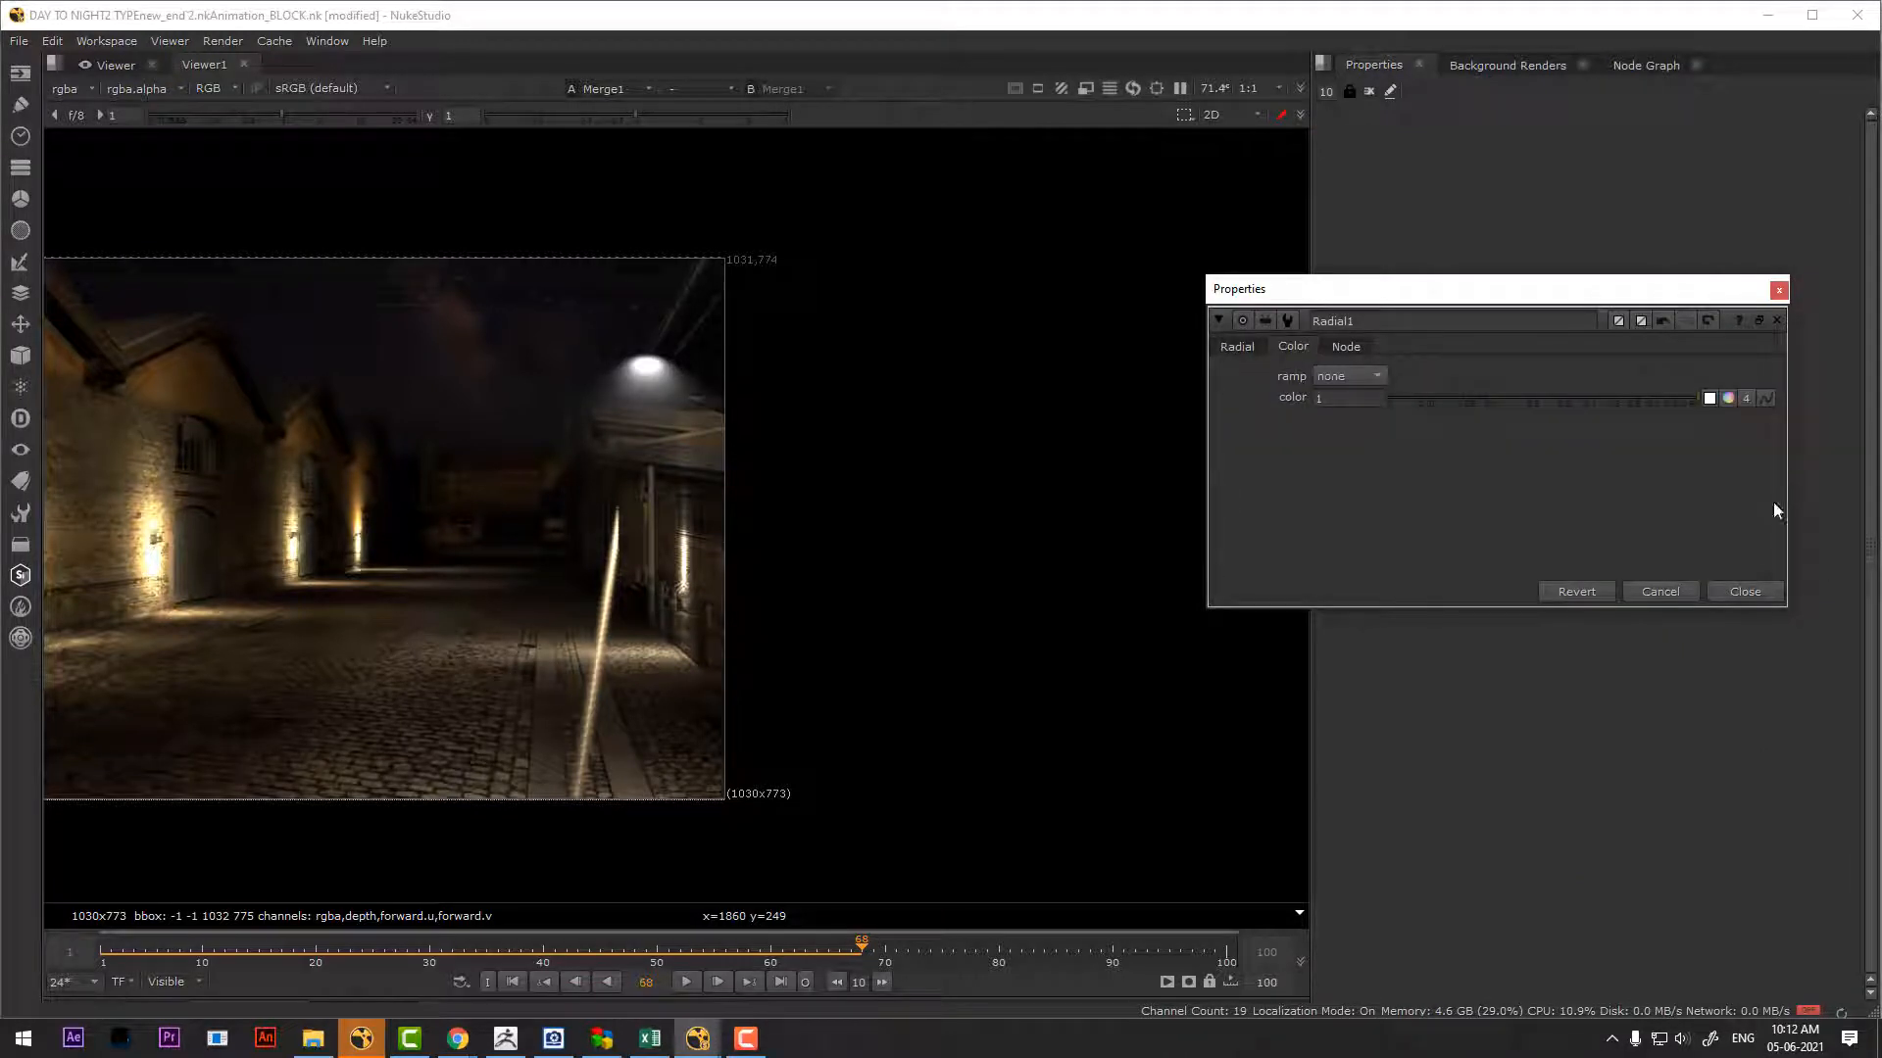
left_click(1730, 399)
left_click_drag(1361, 422, 1262, 402)
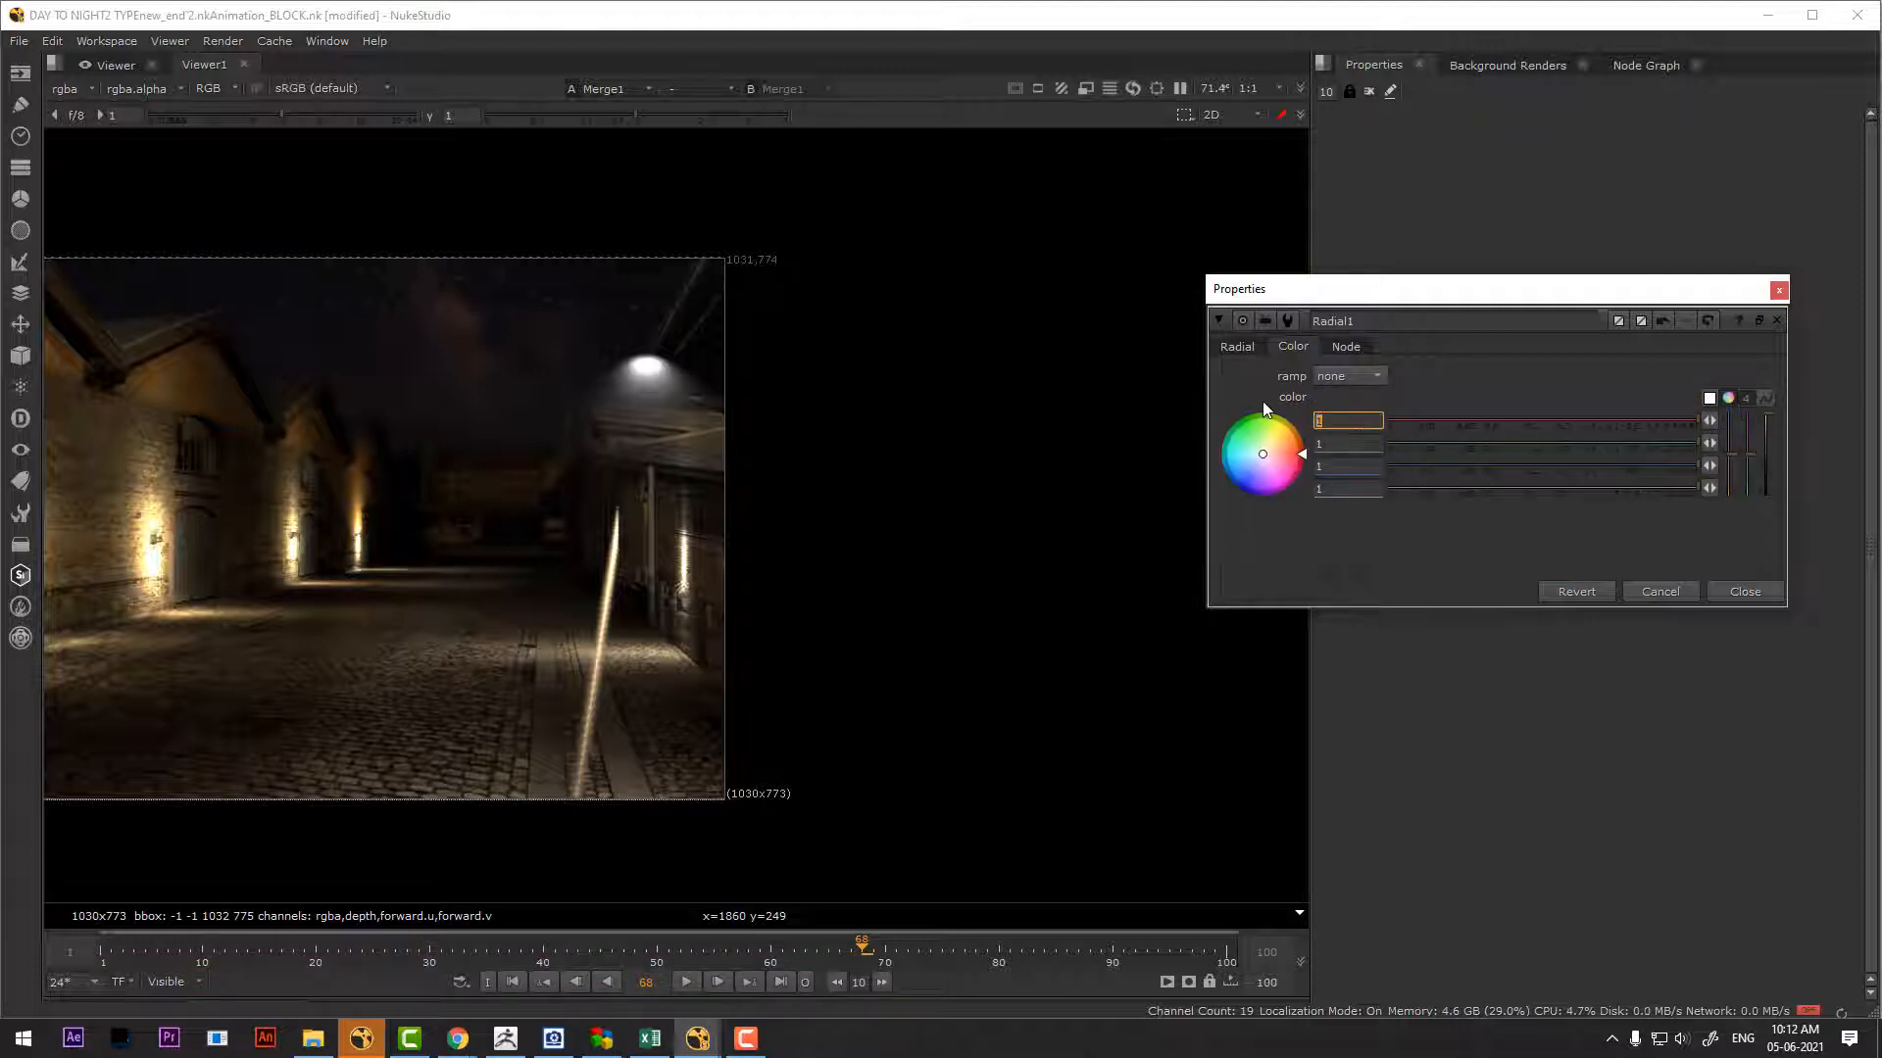
type("1.5")
key("Tab")
key("Tab")
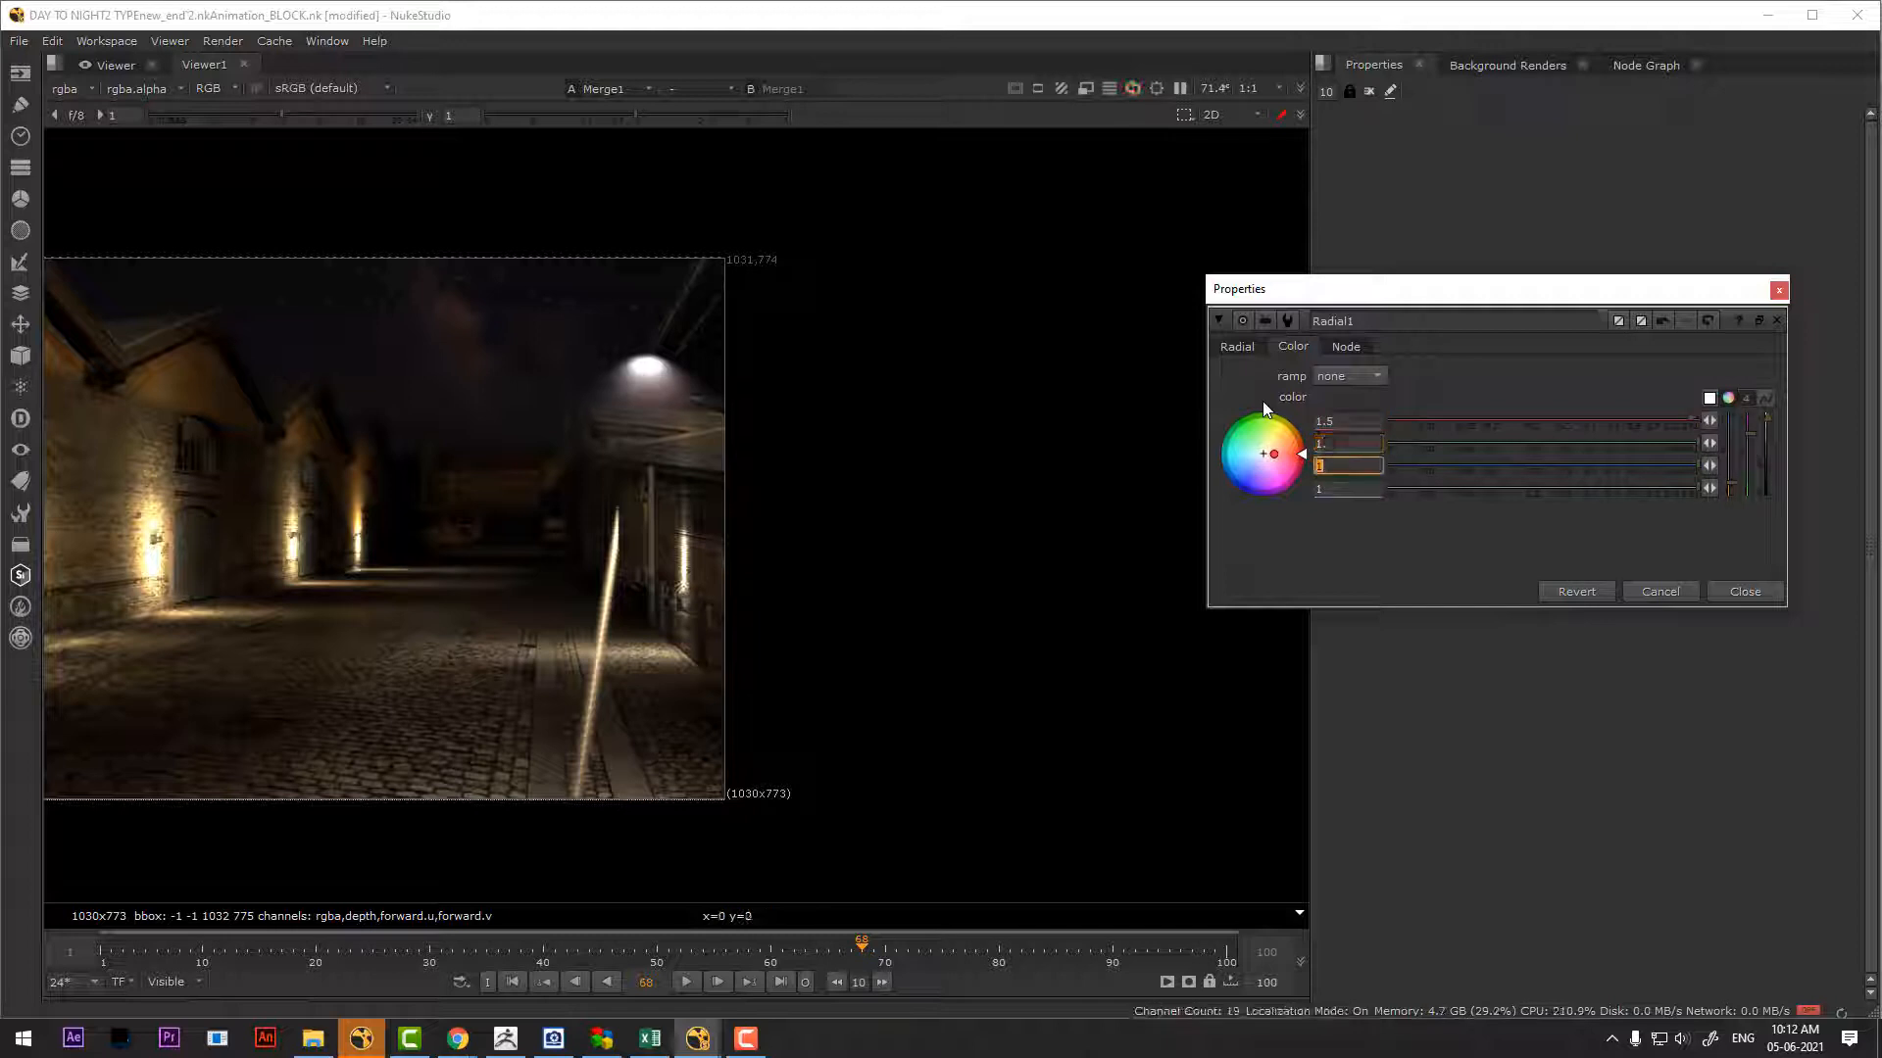
type("0.5")
key("Return")
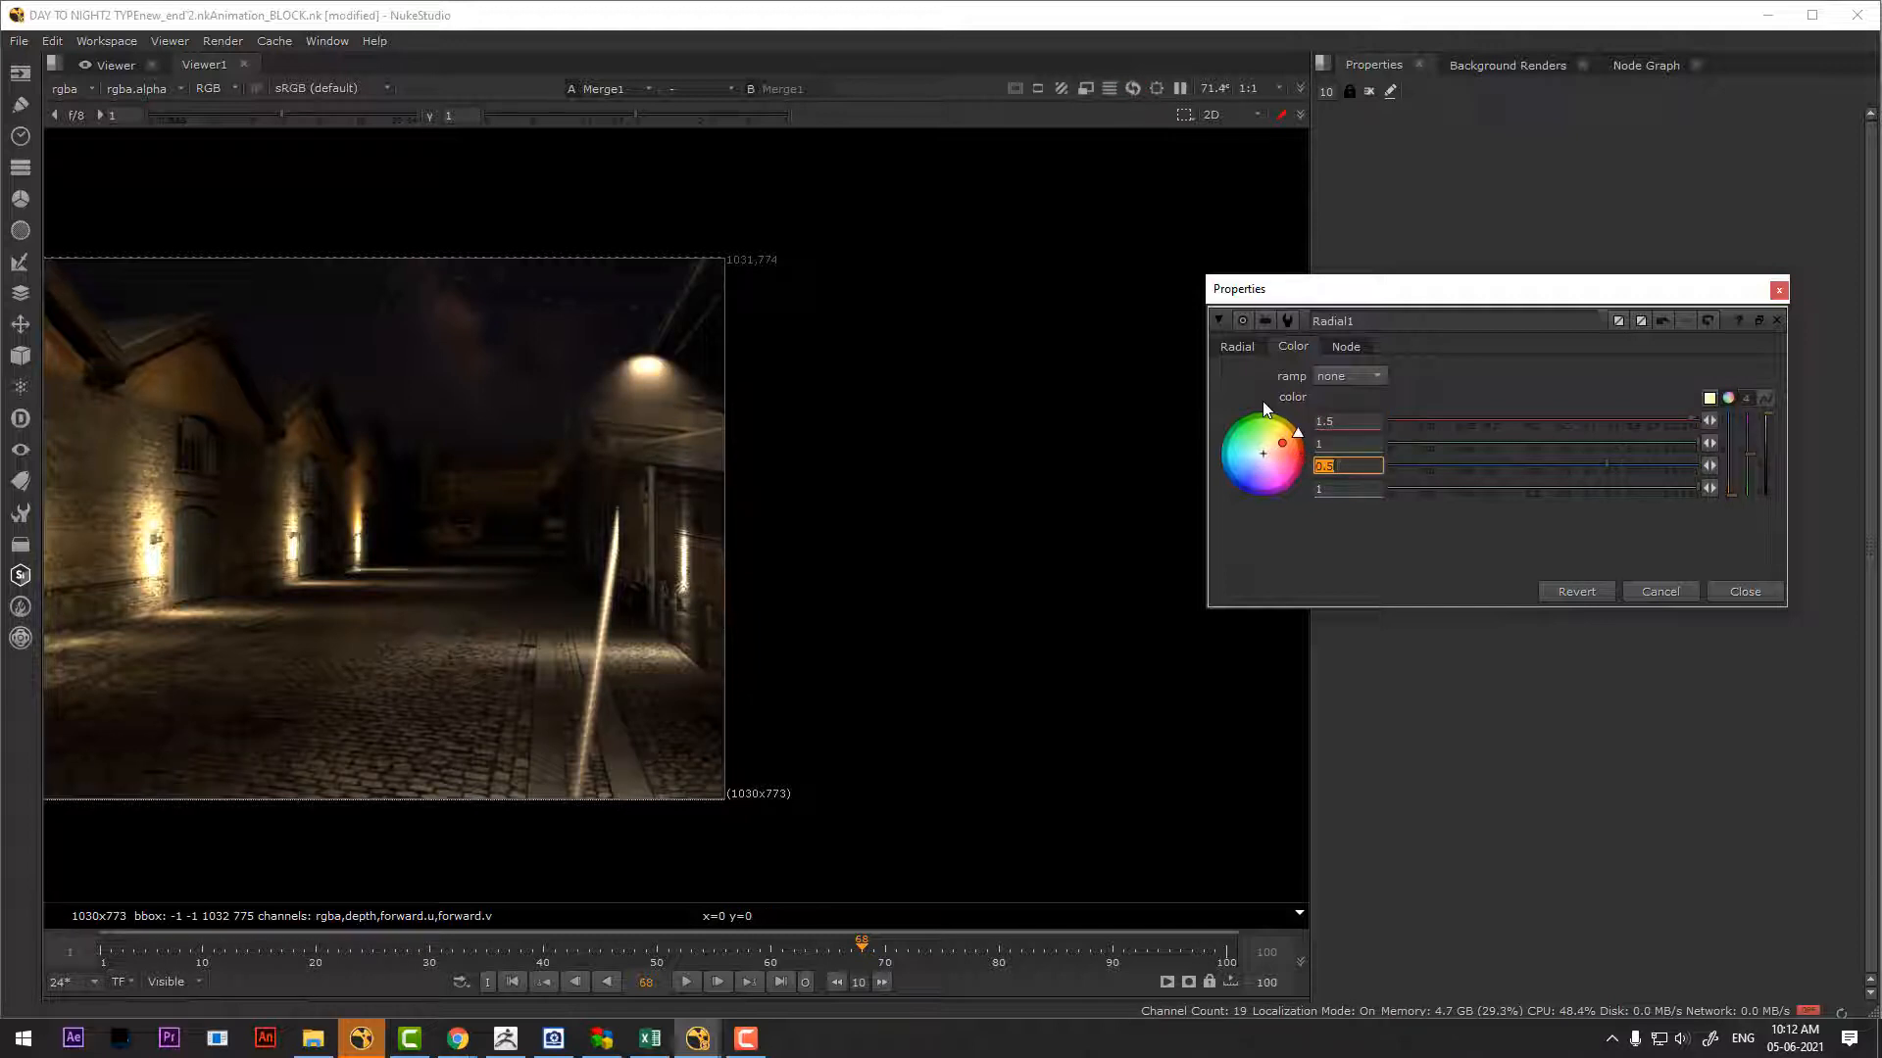
left_click(1734, 593)
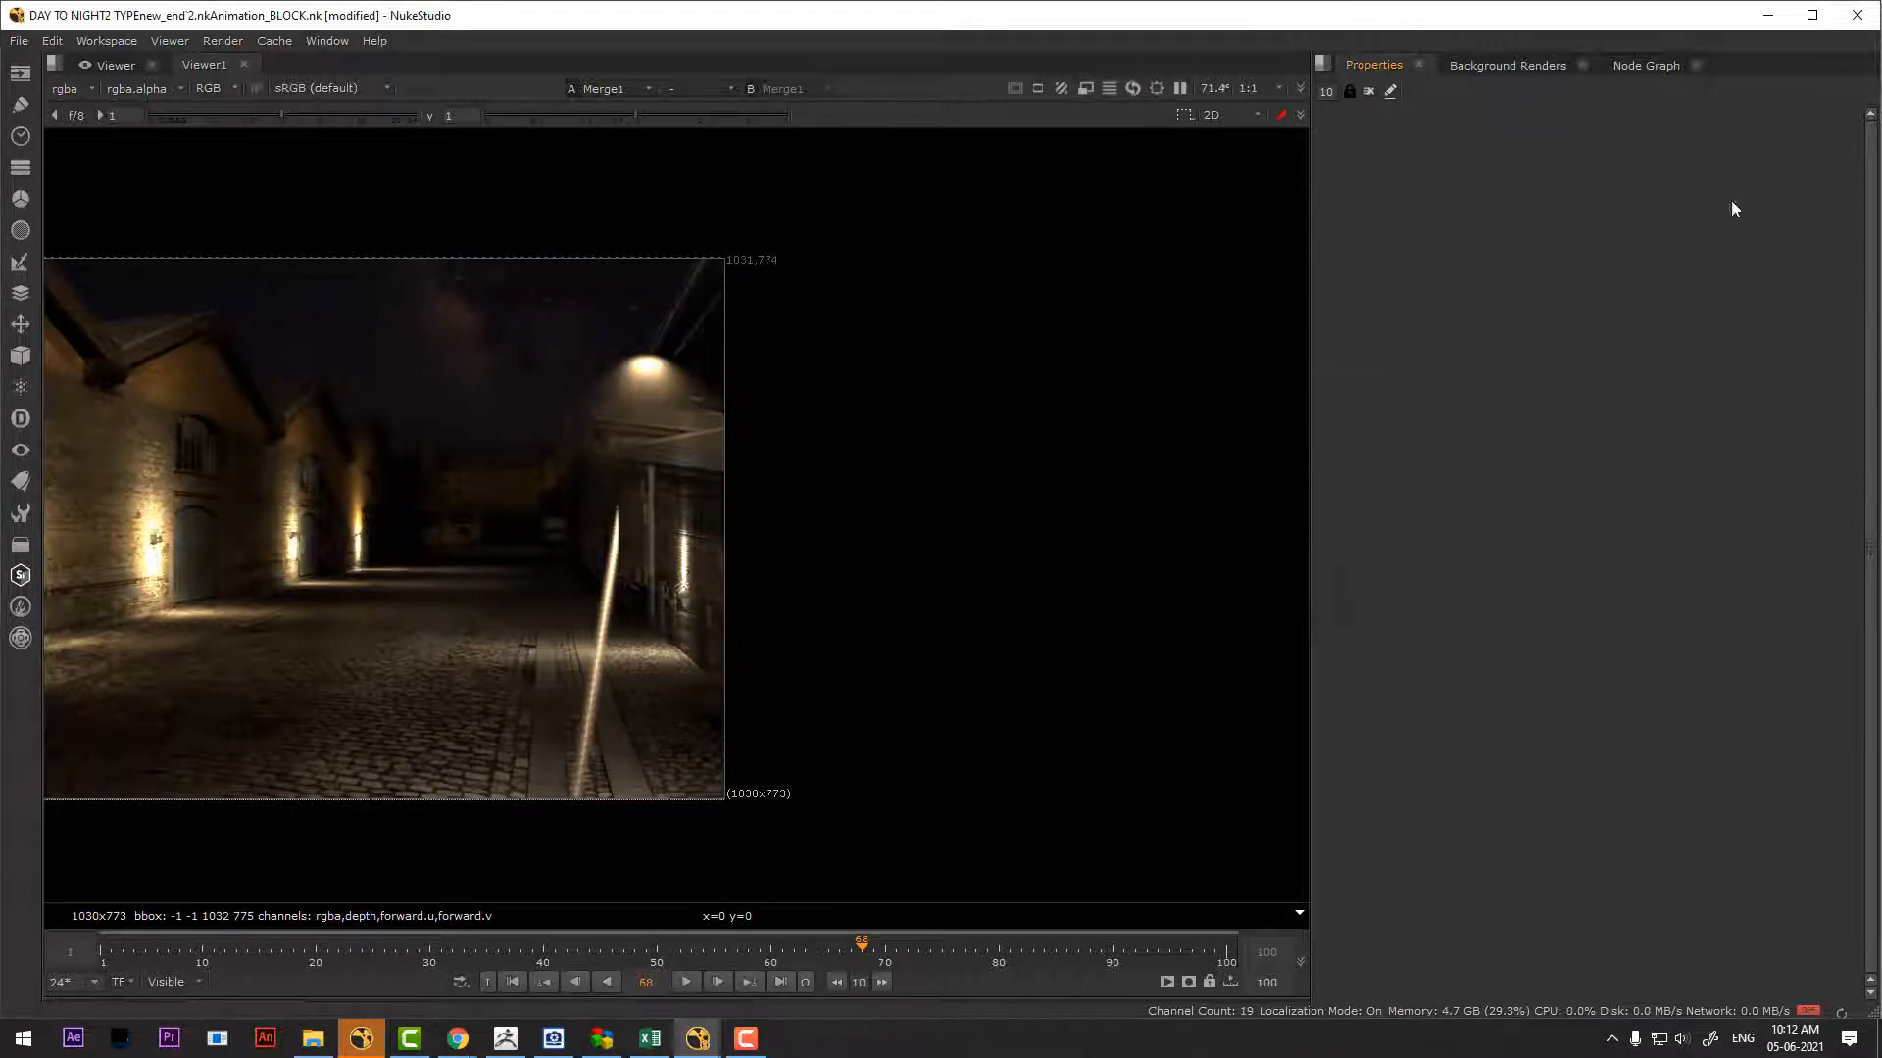
left_click(1644, 65)
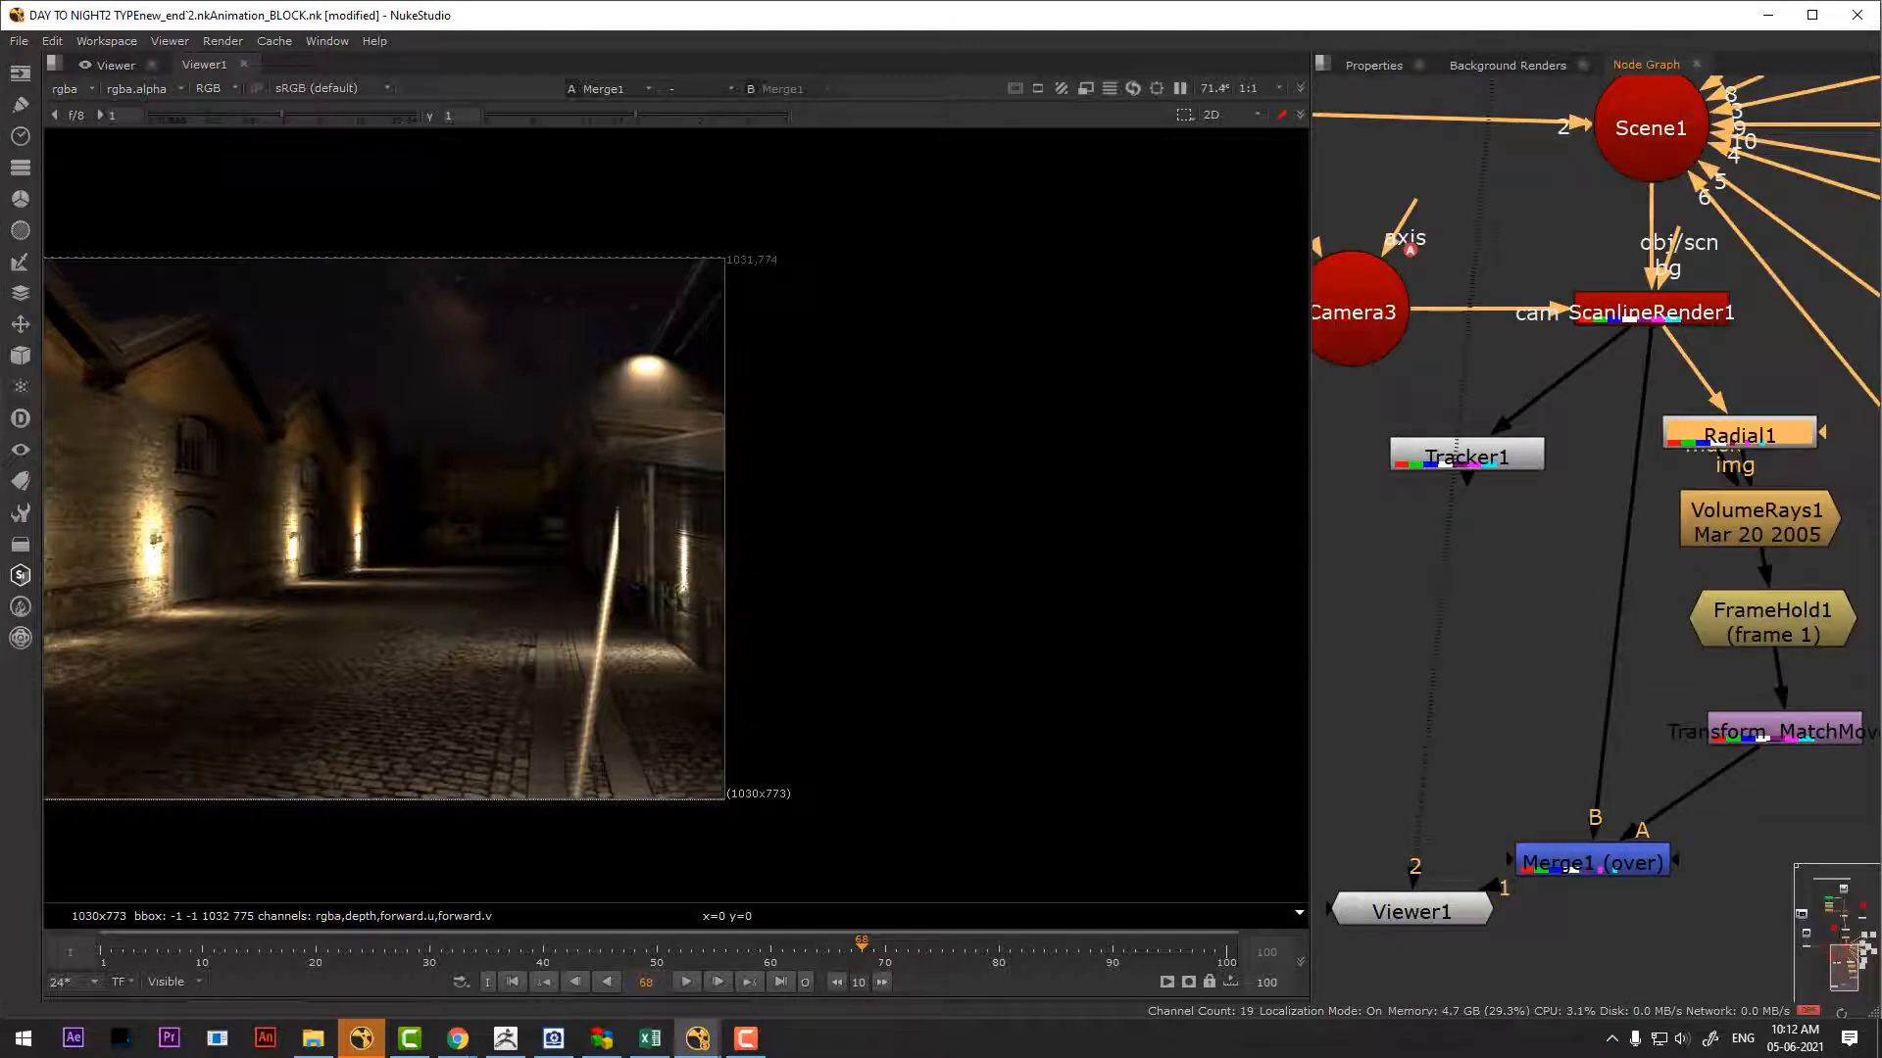
left_click(686, 982)
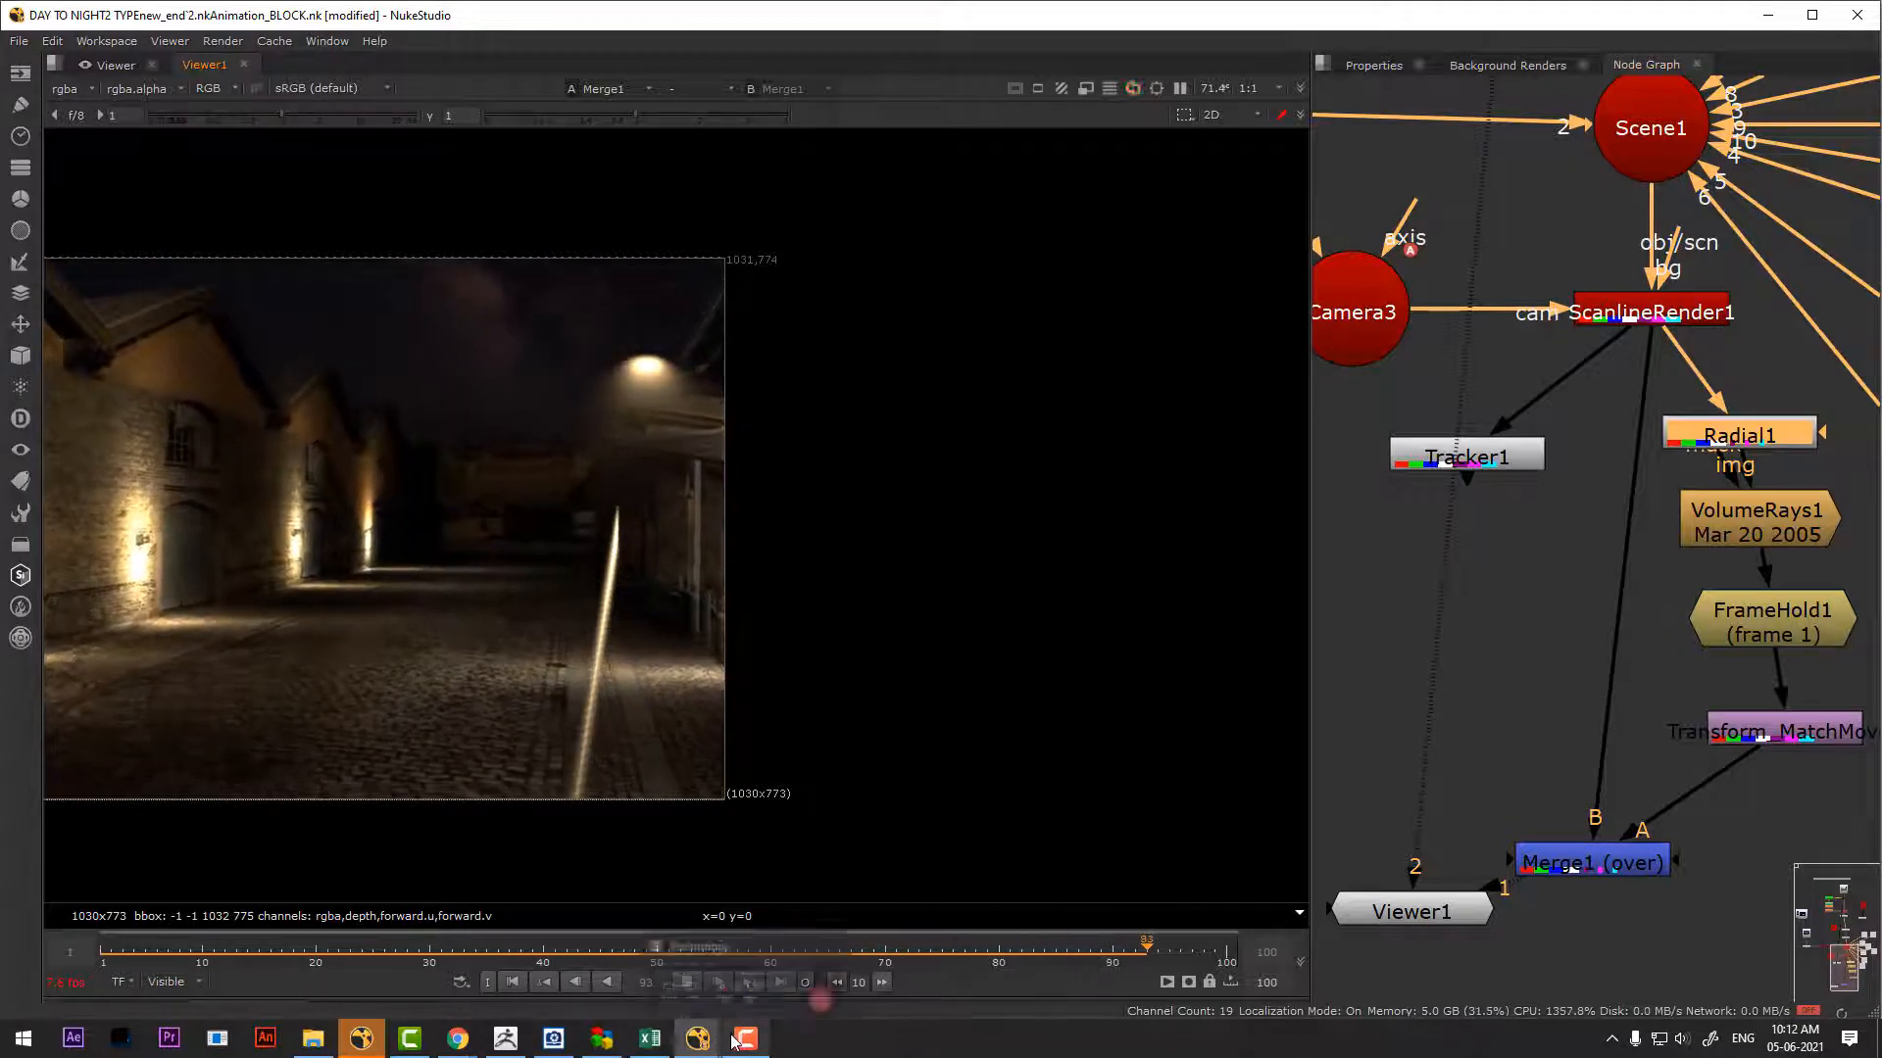
mouse_move(741, 1040)
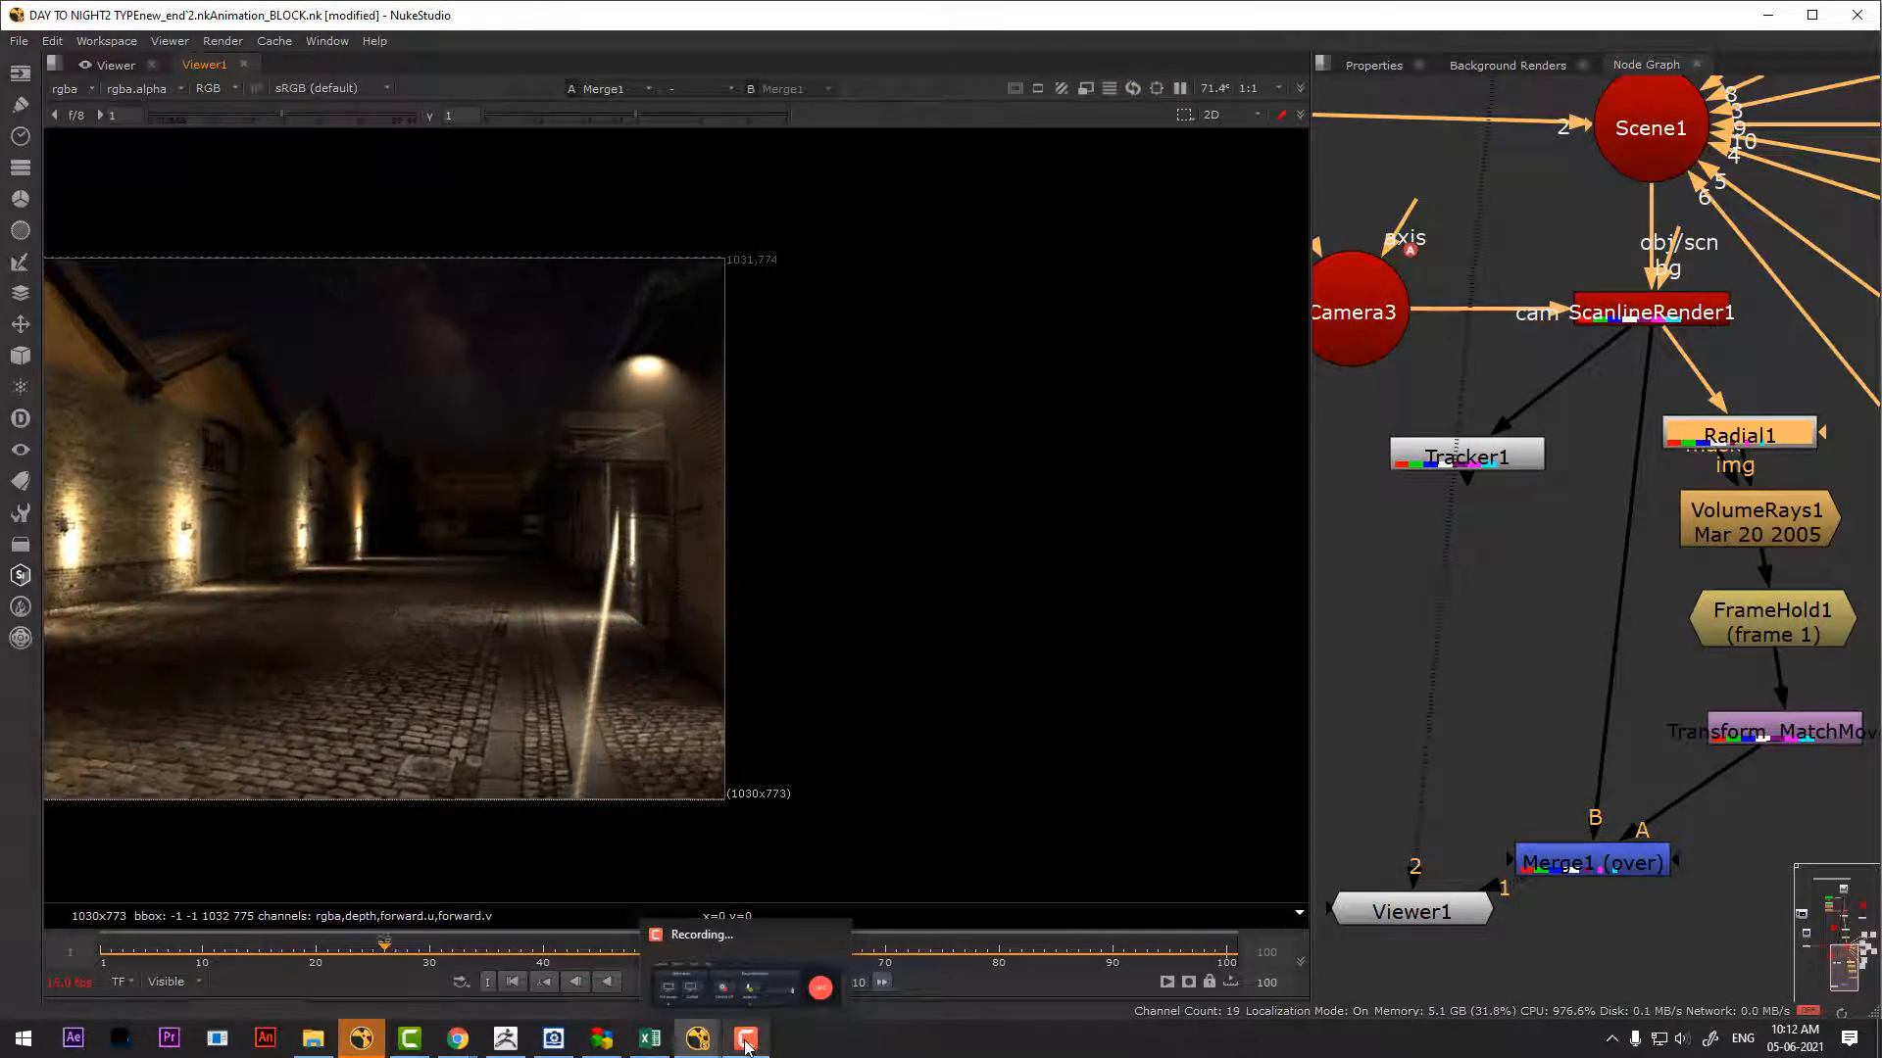
left_click(745, 1041)
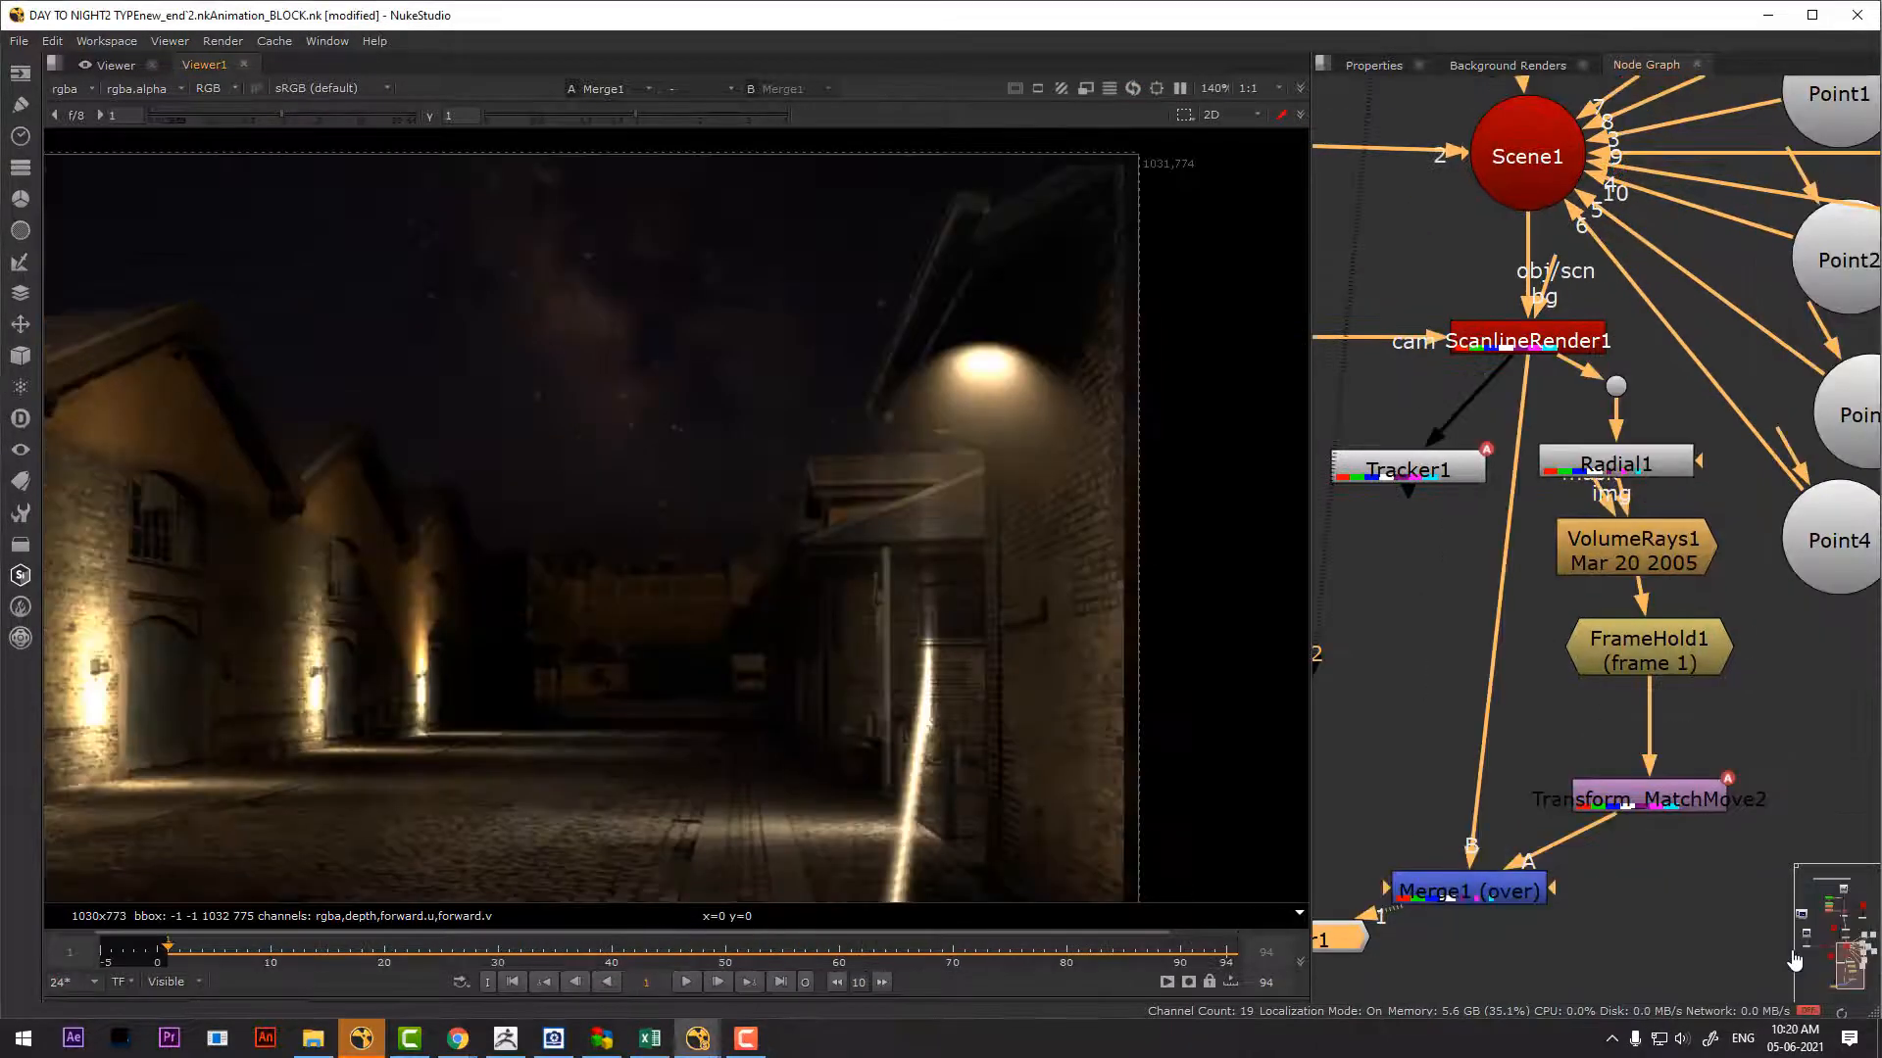
left_click(1446, 508)
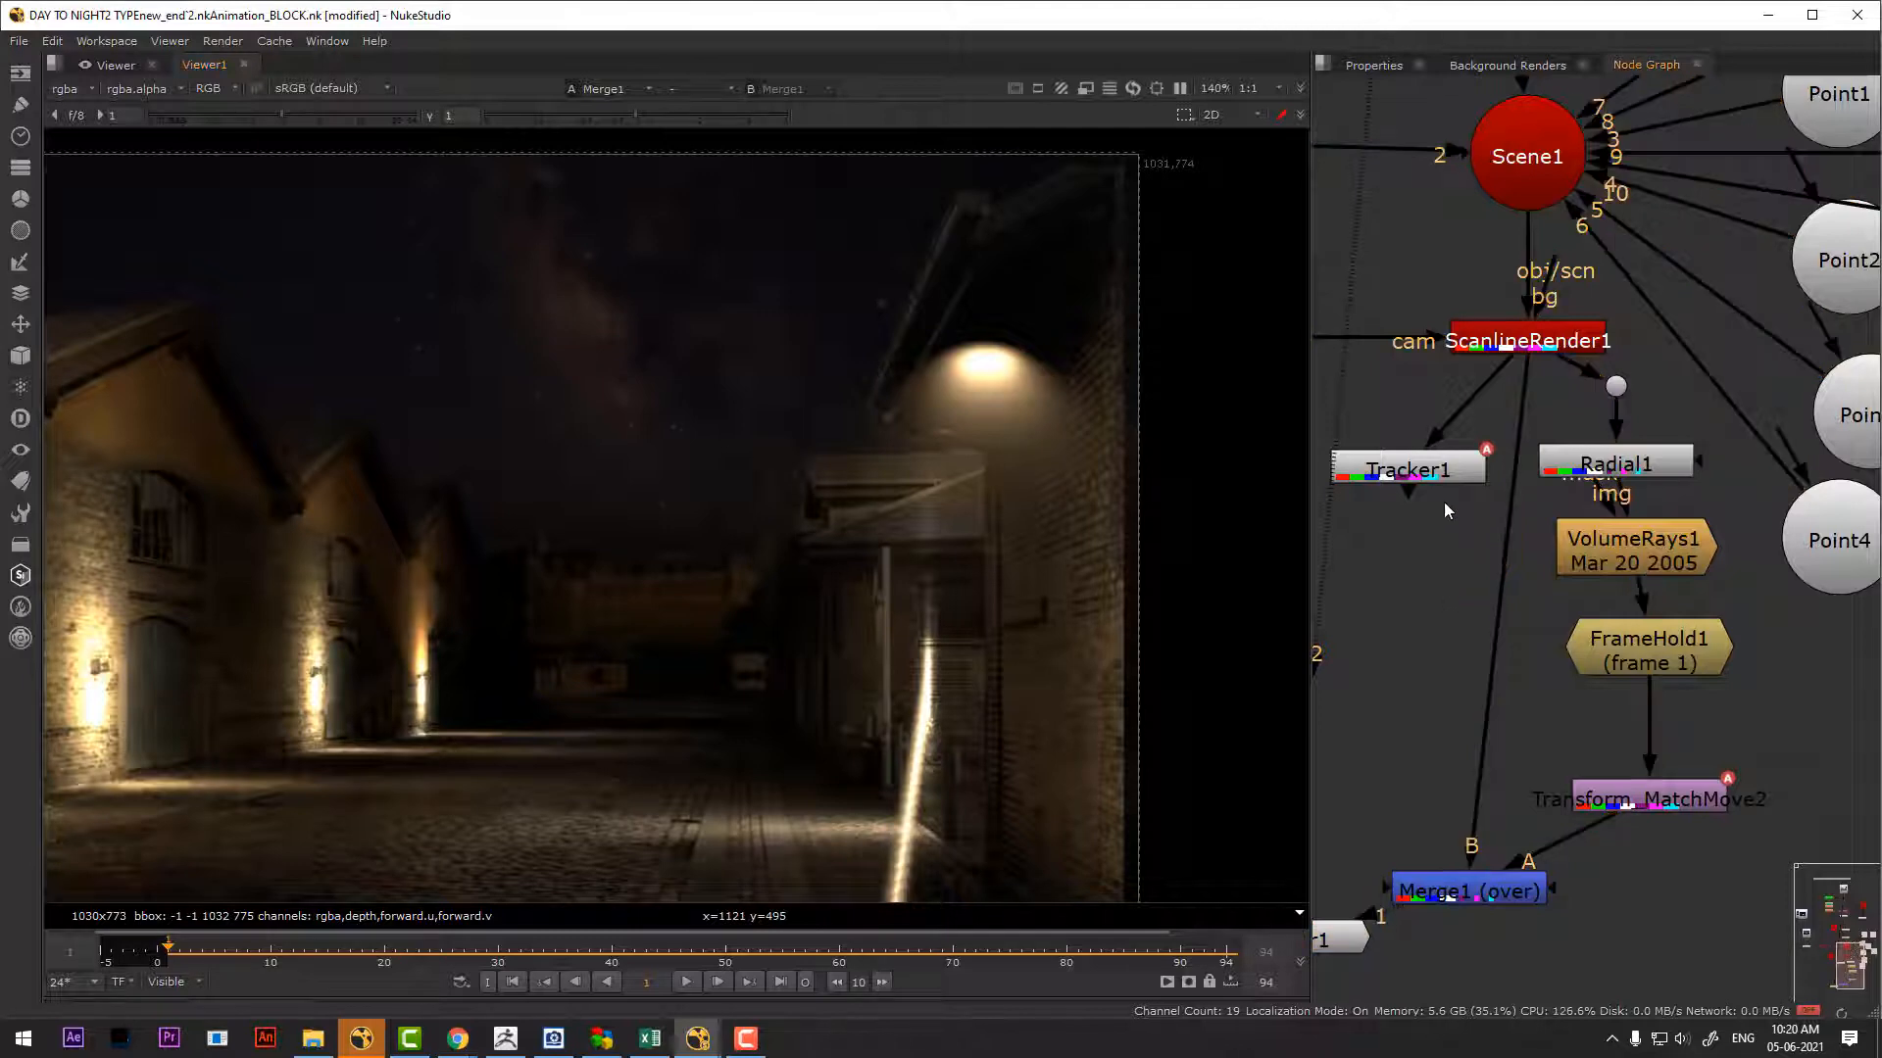
View ScanlineRender1 and examine Tracker1's track 1 path, transform settings and export type, closing its properties when done
left_click(1429, 474, "ctrl")
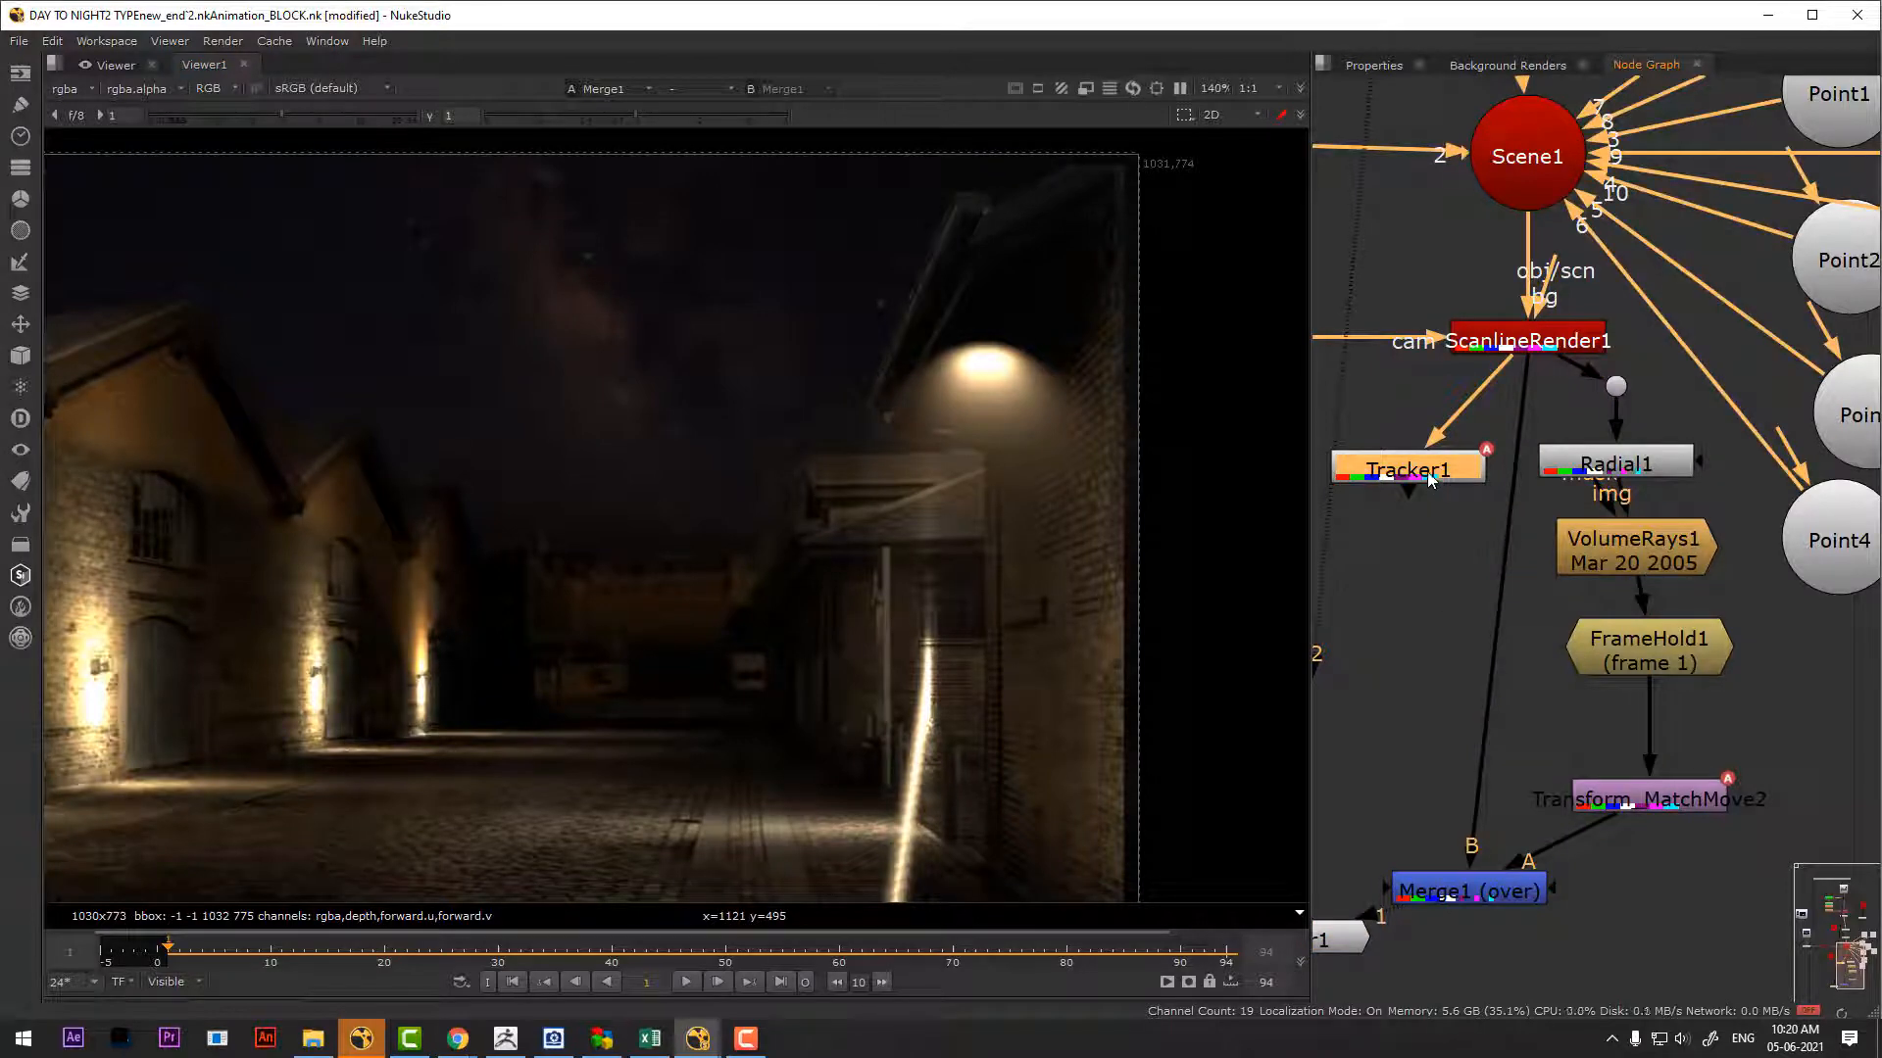
left_click(1506, 341)
key("1")
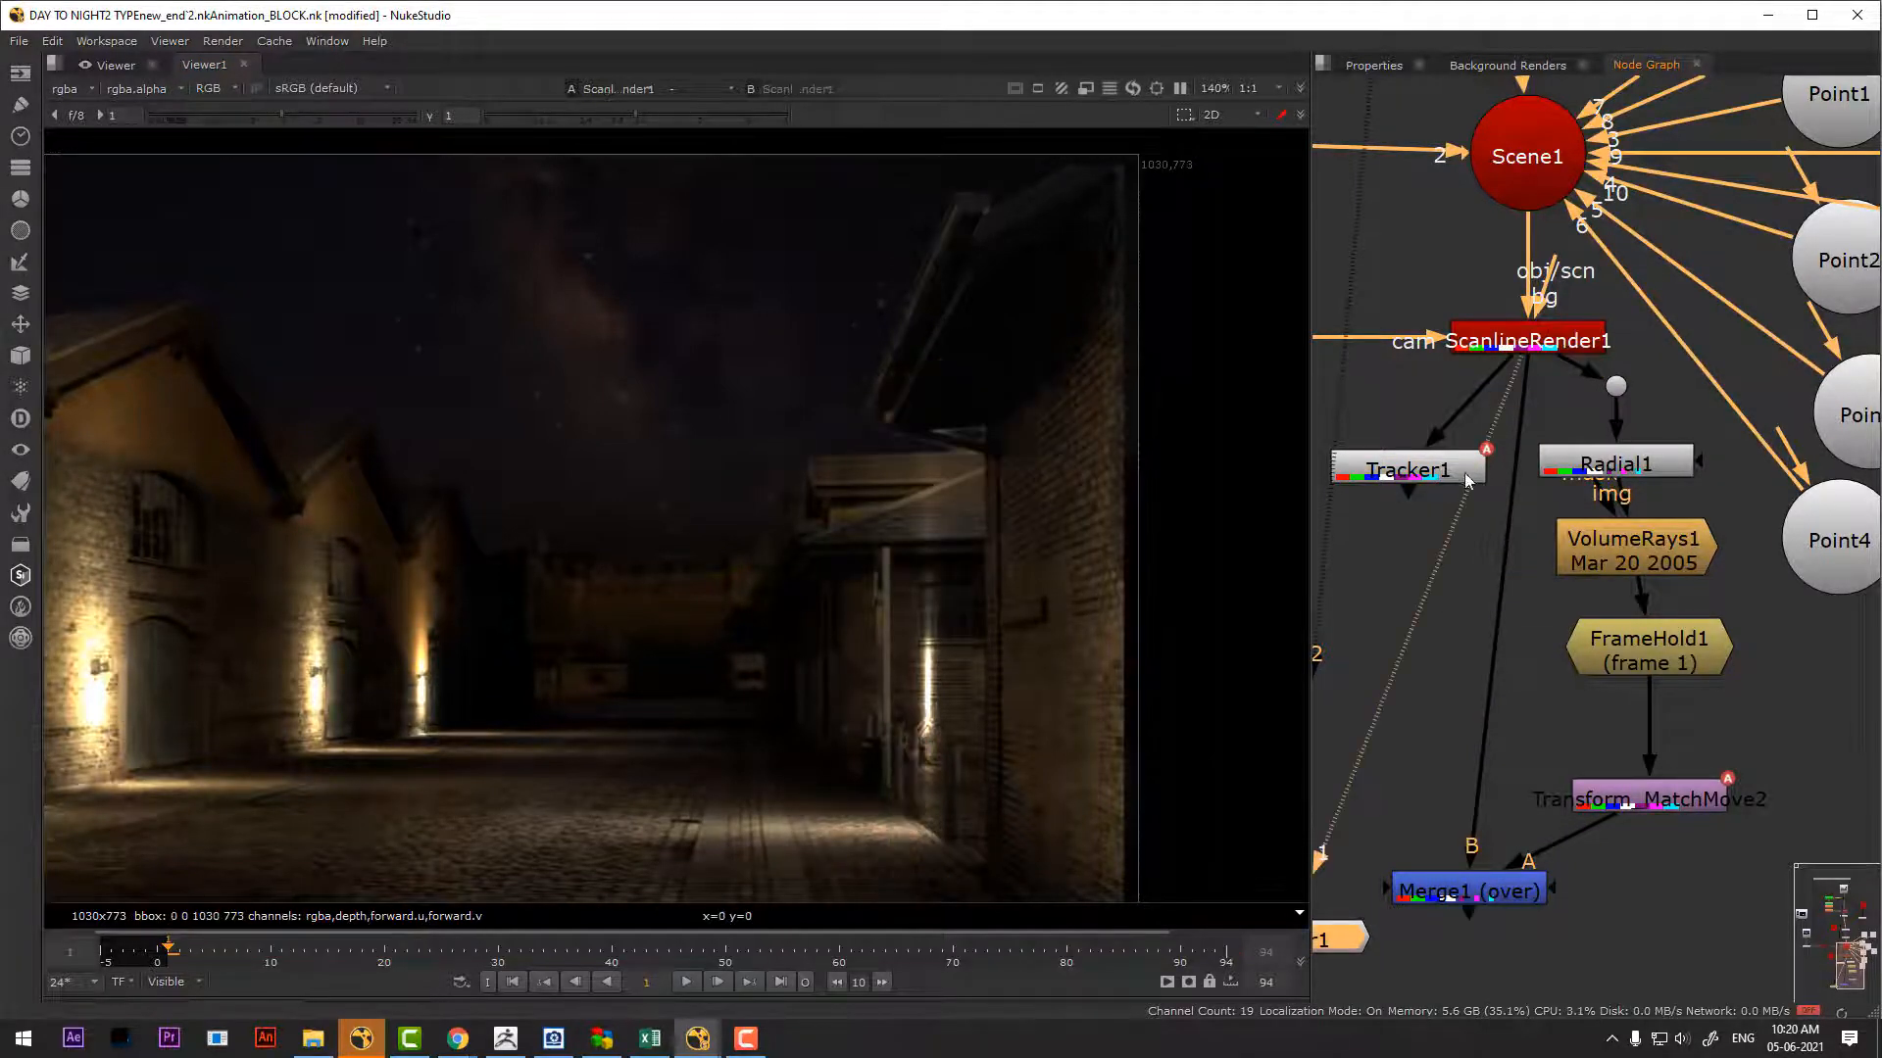
double_click(1439, 467)
scroll(1046, 379, "up", 3)
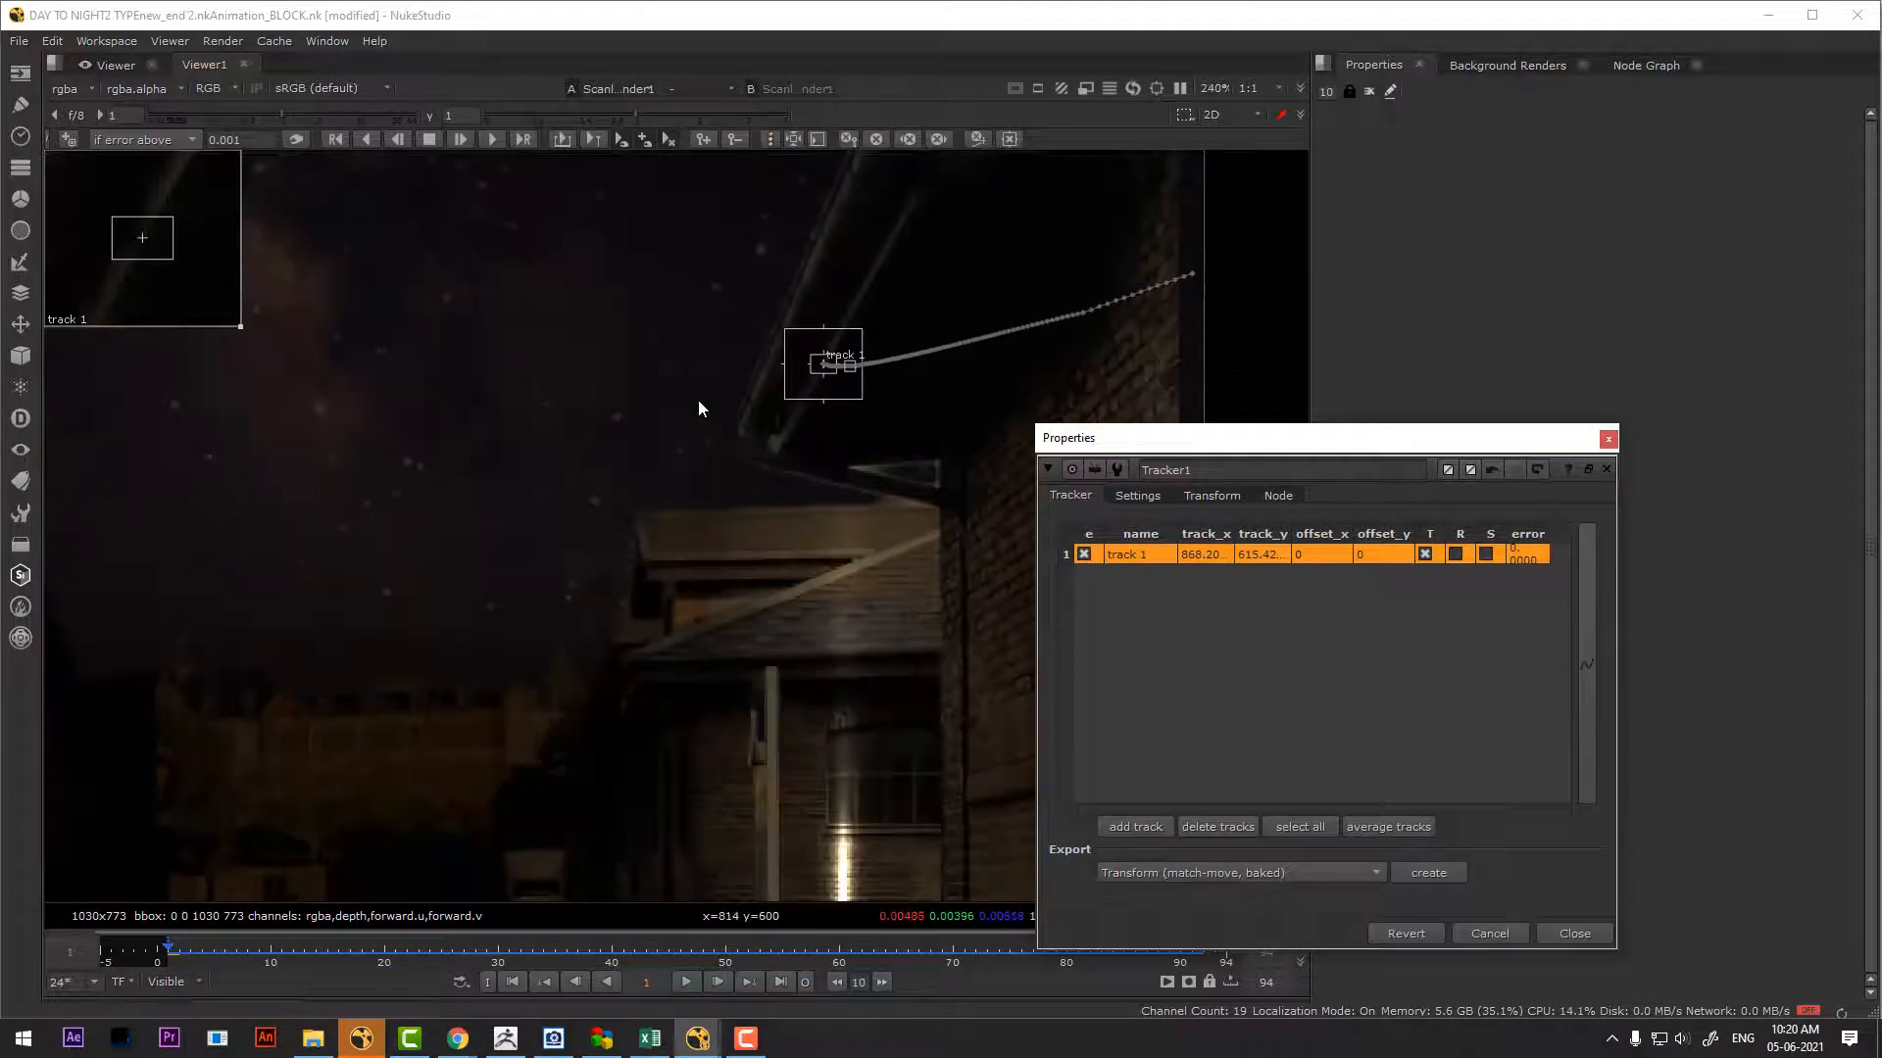
left_click(1209, 496)
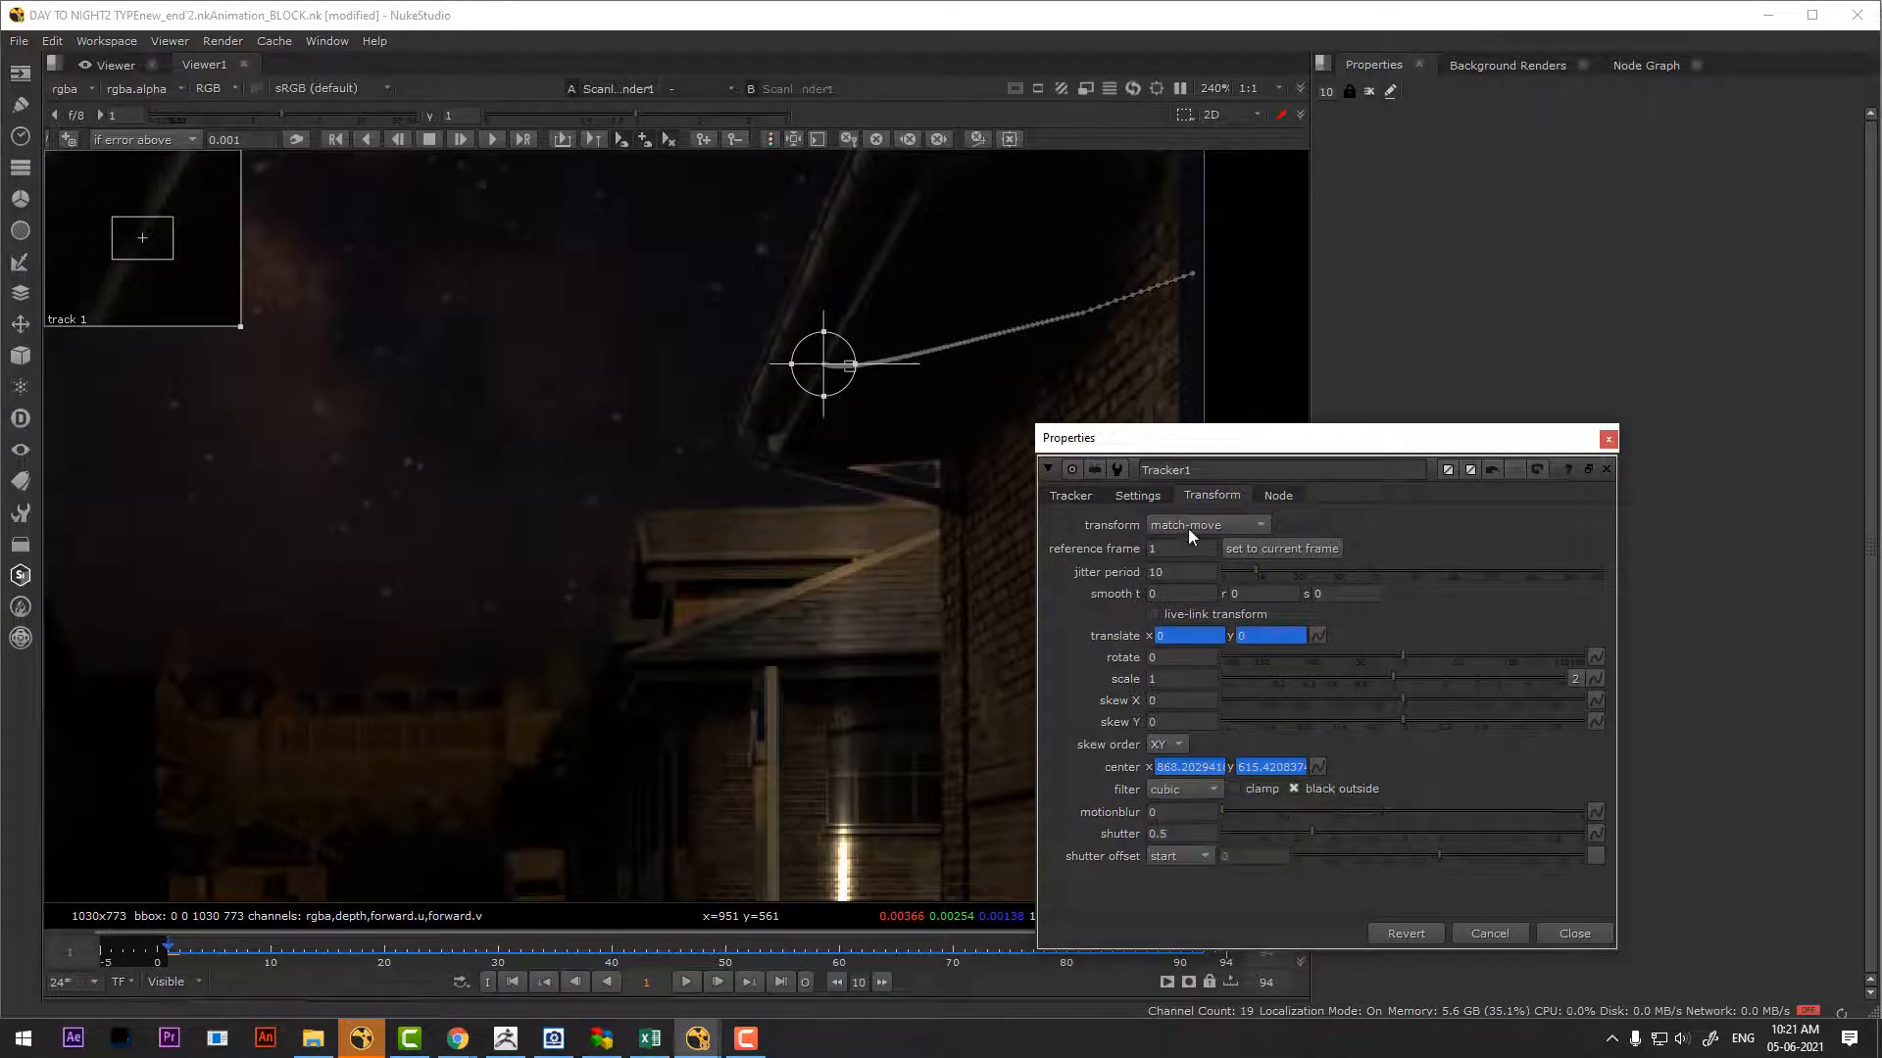
left_click(1071, 496)
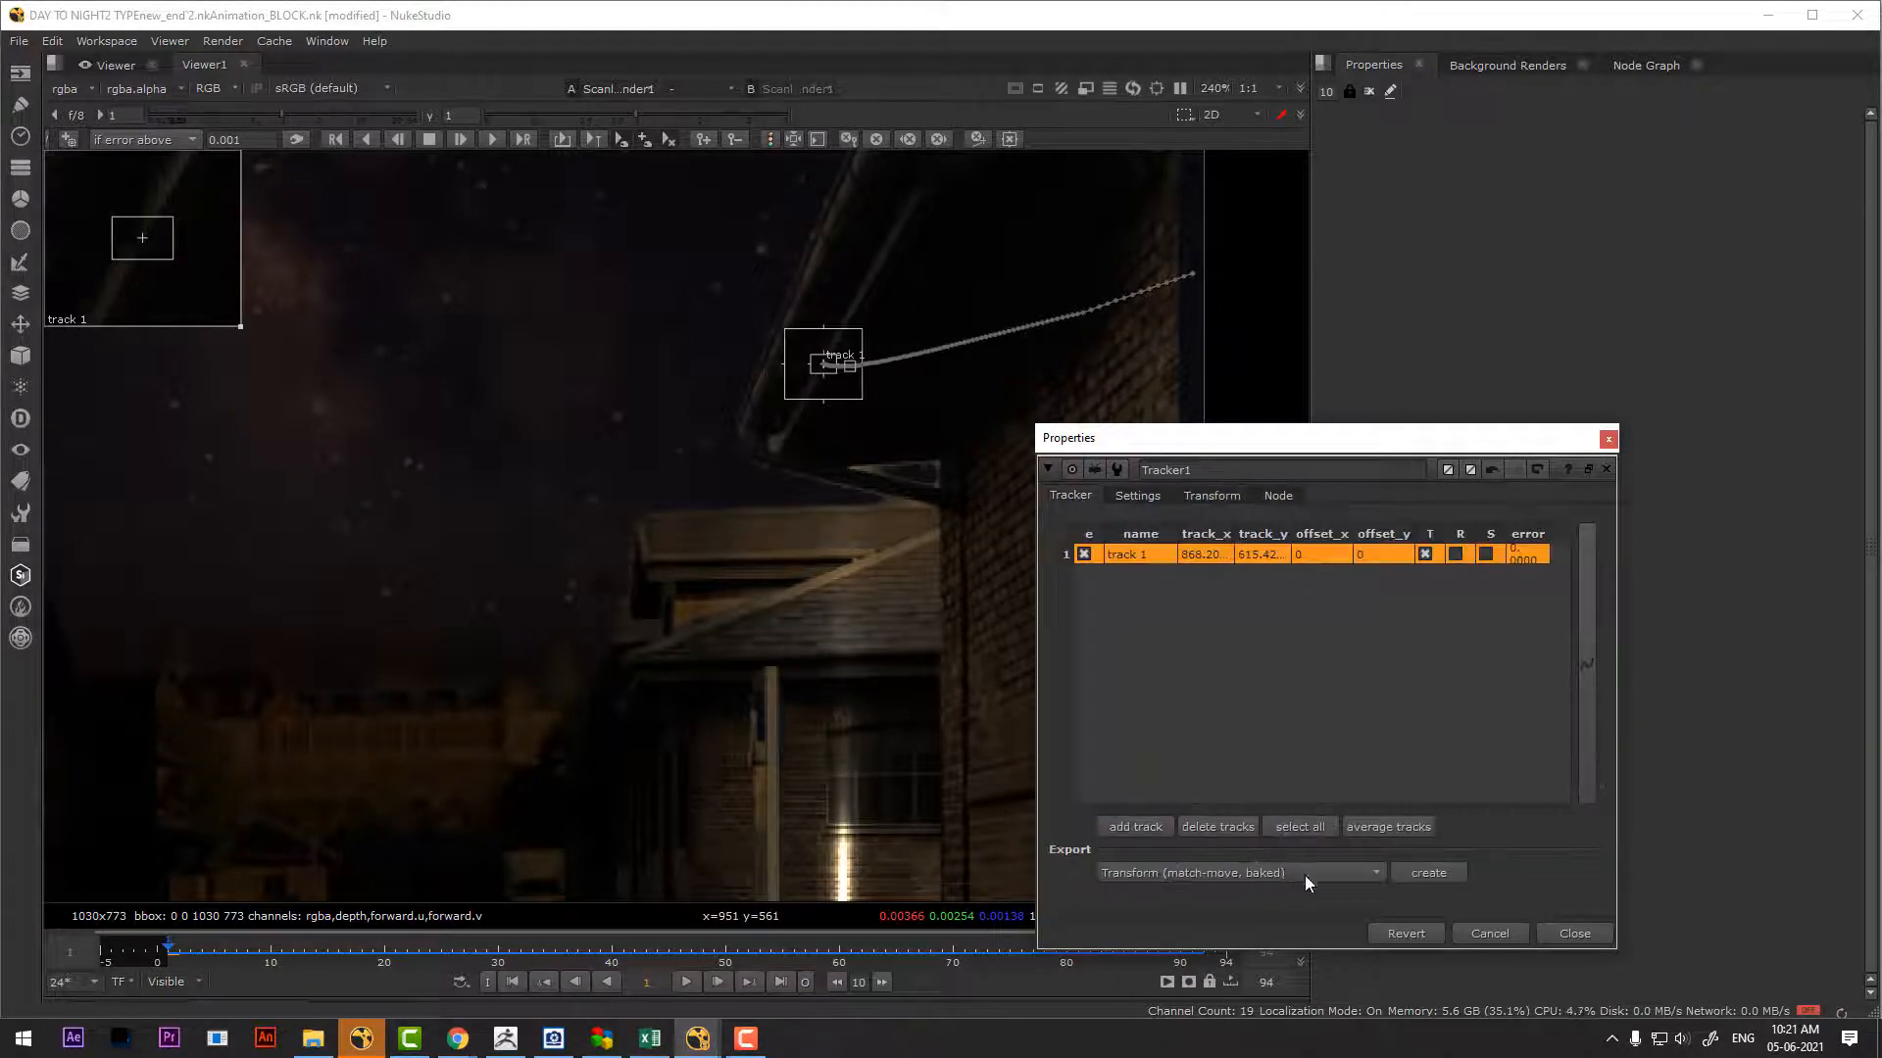
left_click(1576, 932)
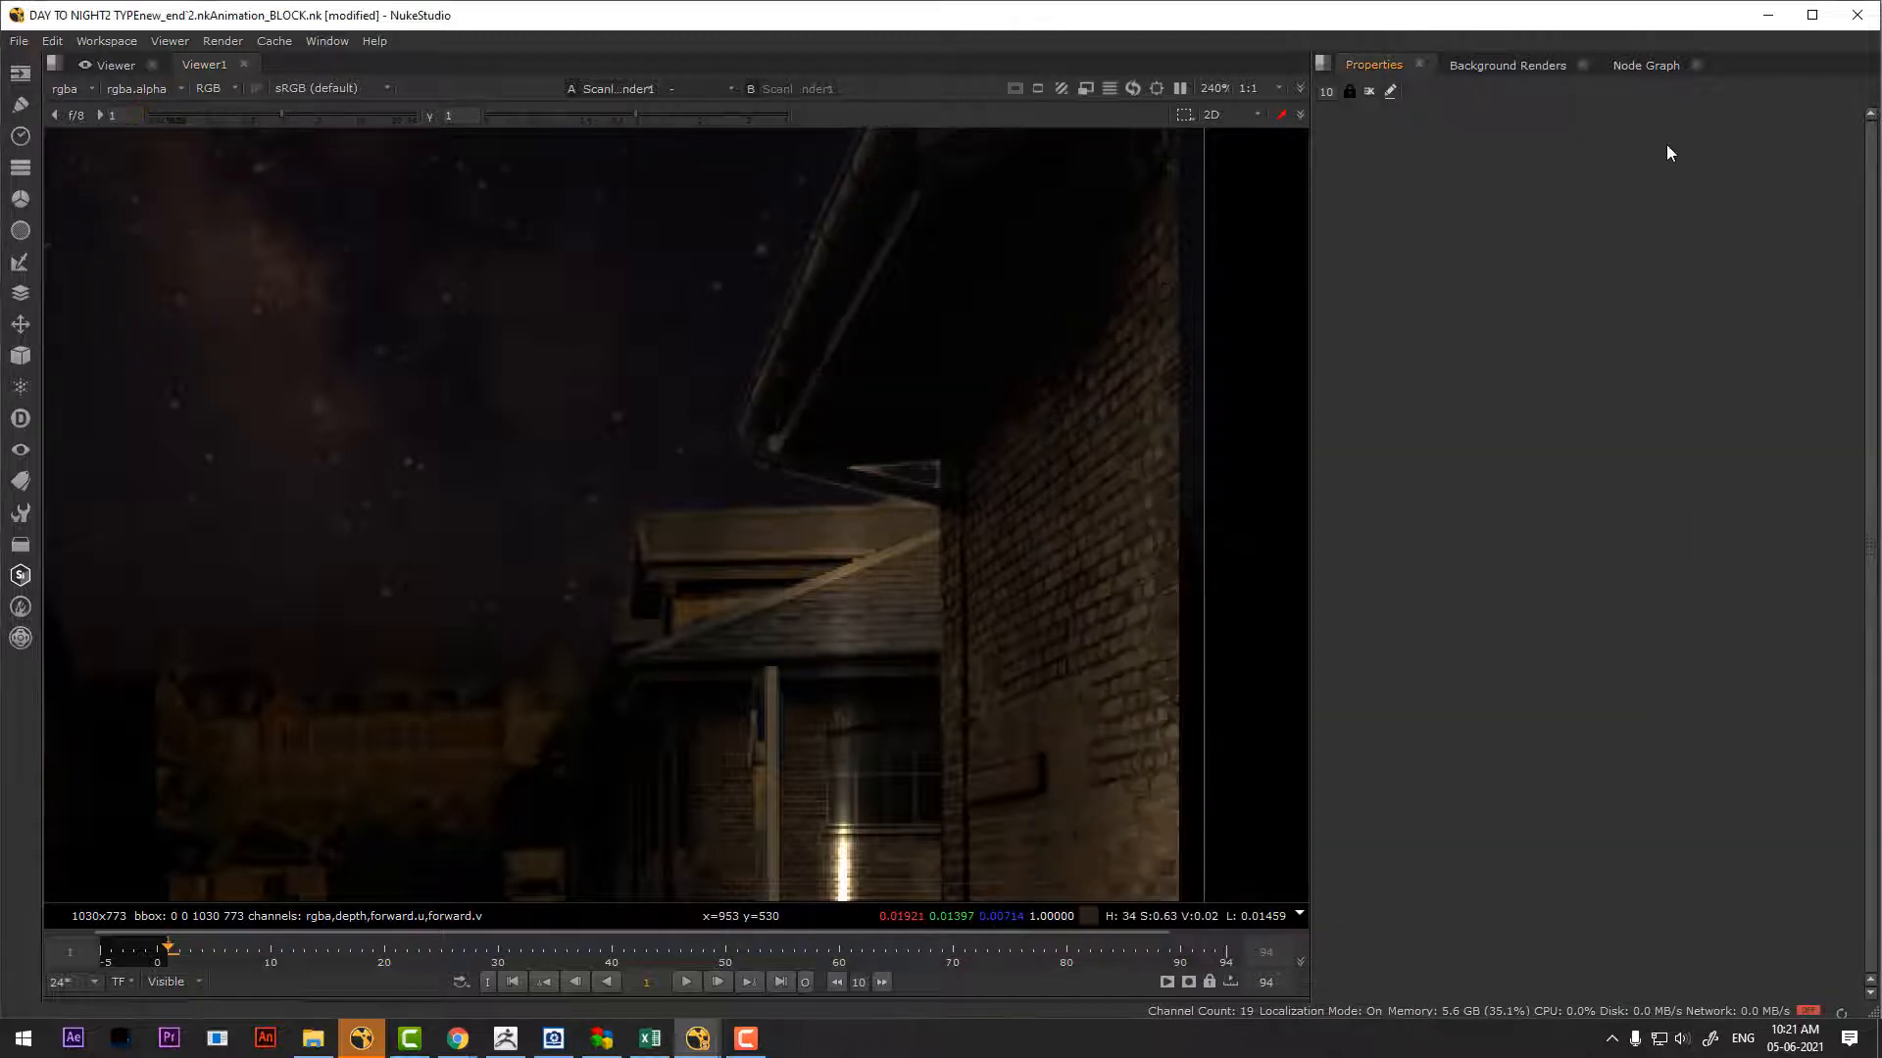
left_click(1634, 64)
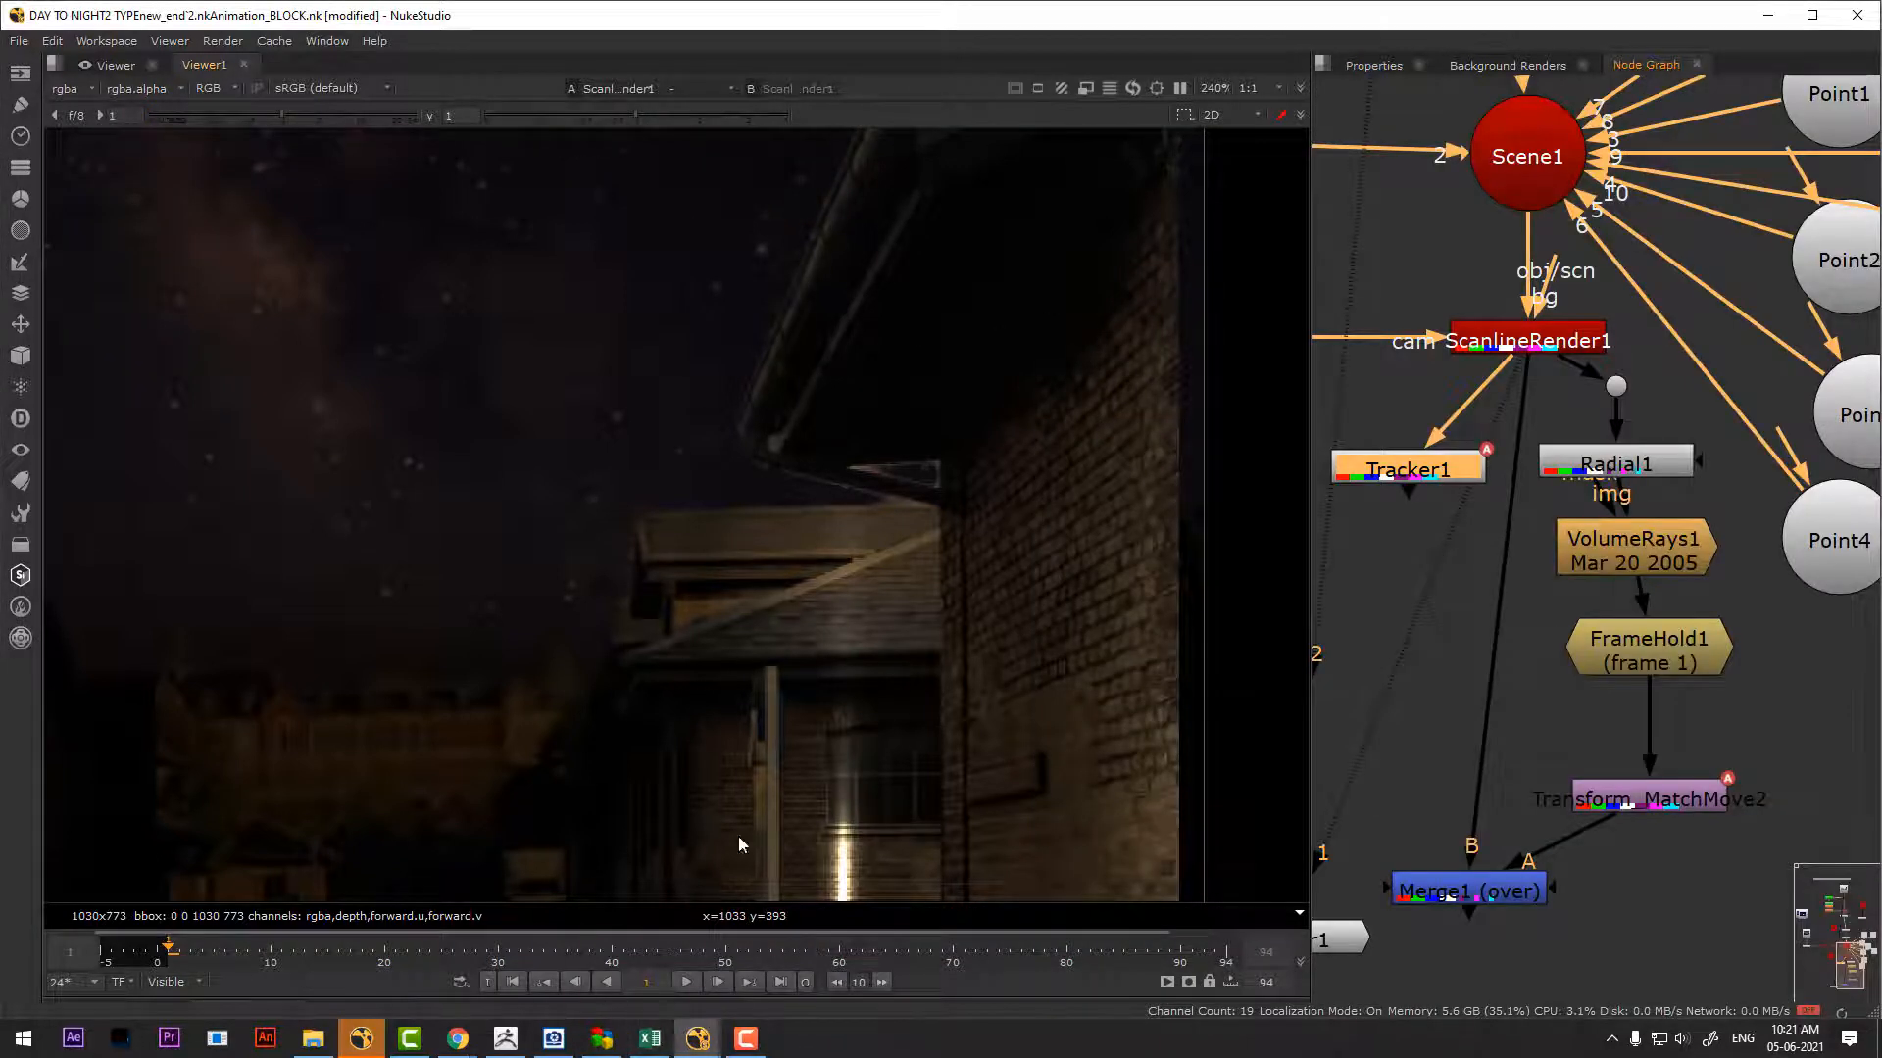
View Merge1 and play the composite from frame 1 to check how the light follows the roof, and stop playback
left_click(1509, 892)
key("1")
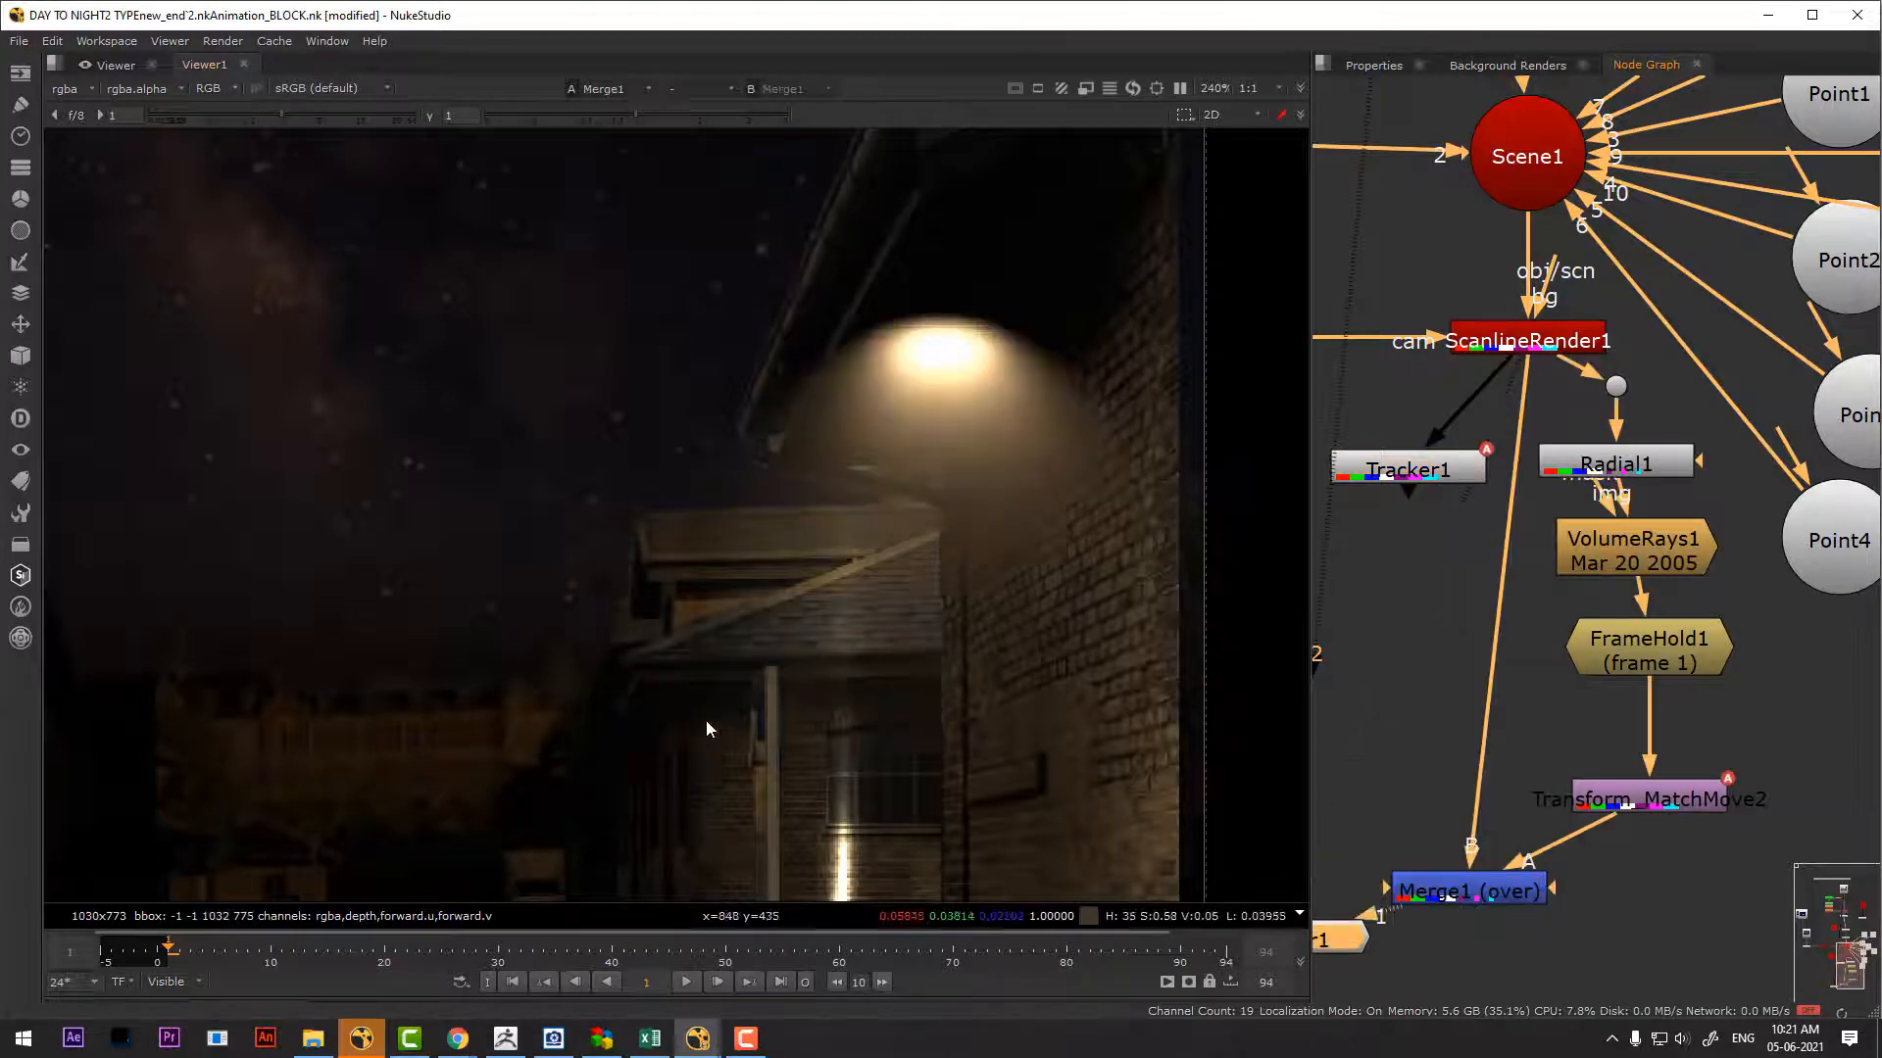
scroll(750, 807, "down", 2)
scroll(1221, 584, "down", 4)
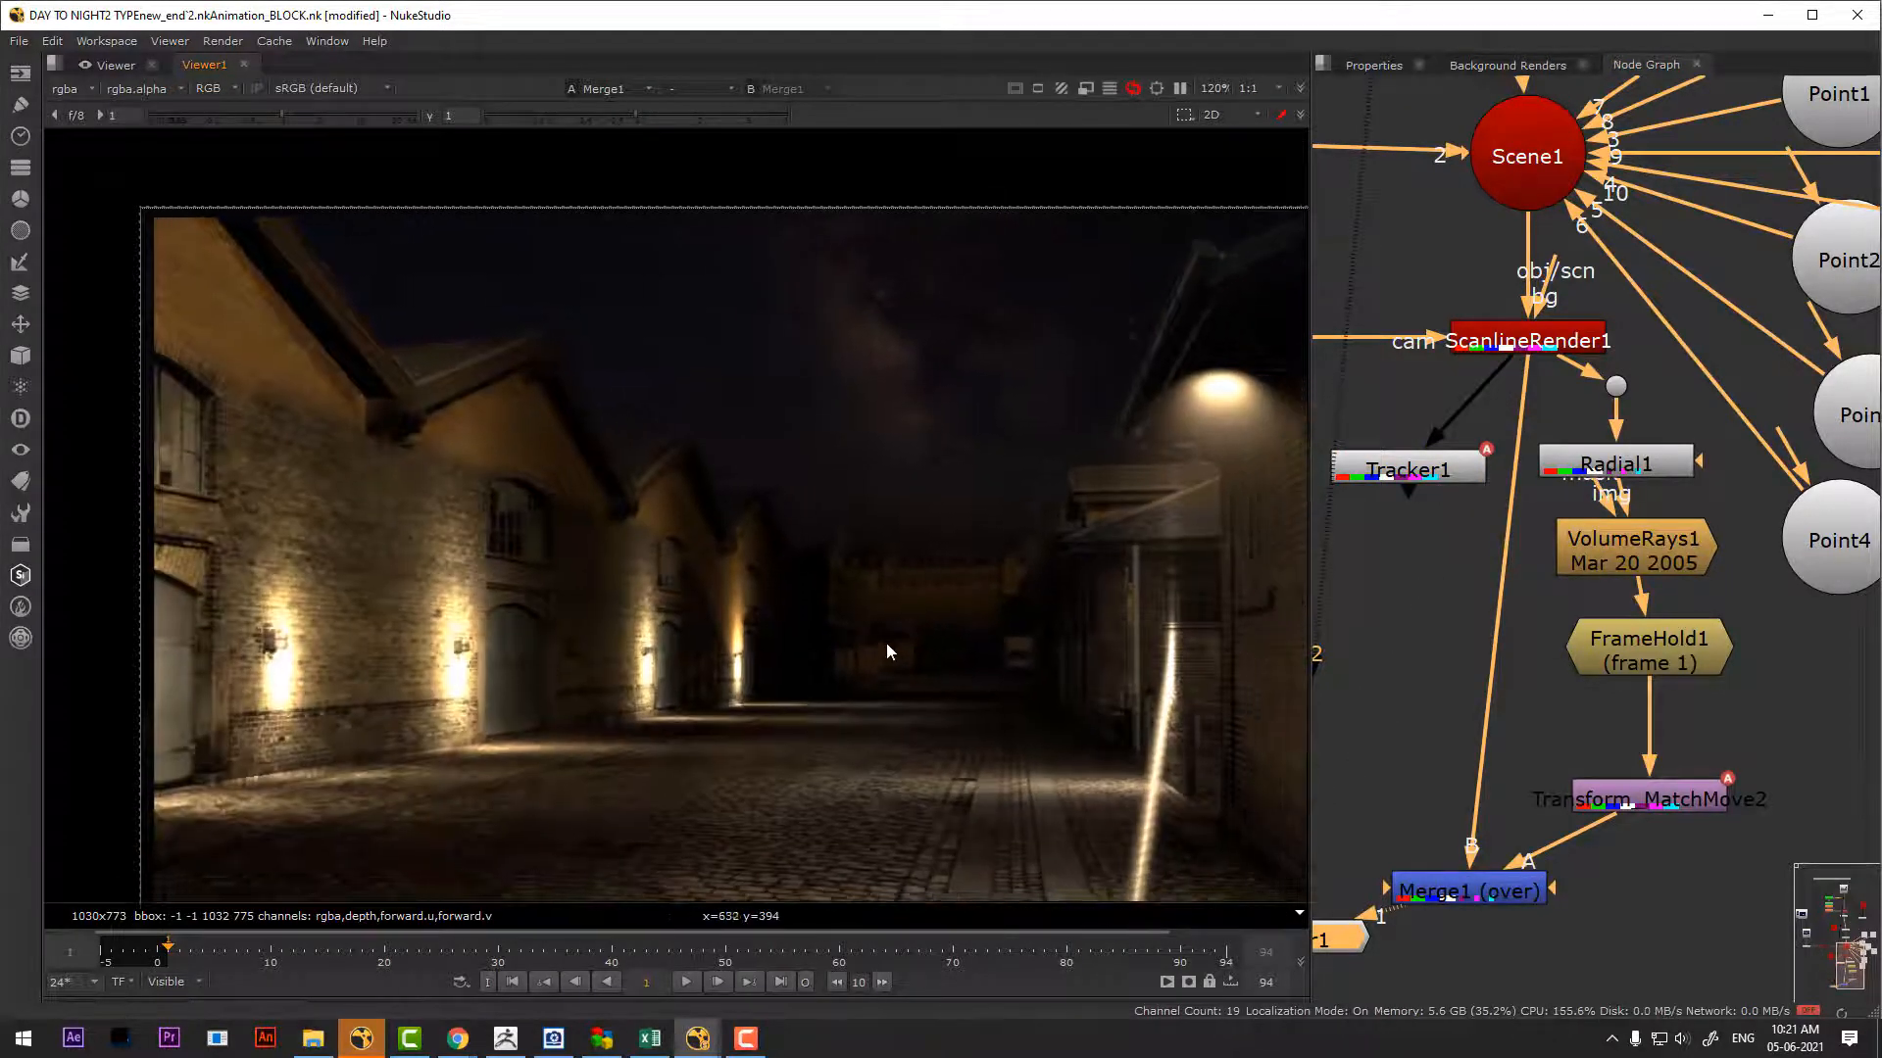
scroll(860, 598, "up", 1)
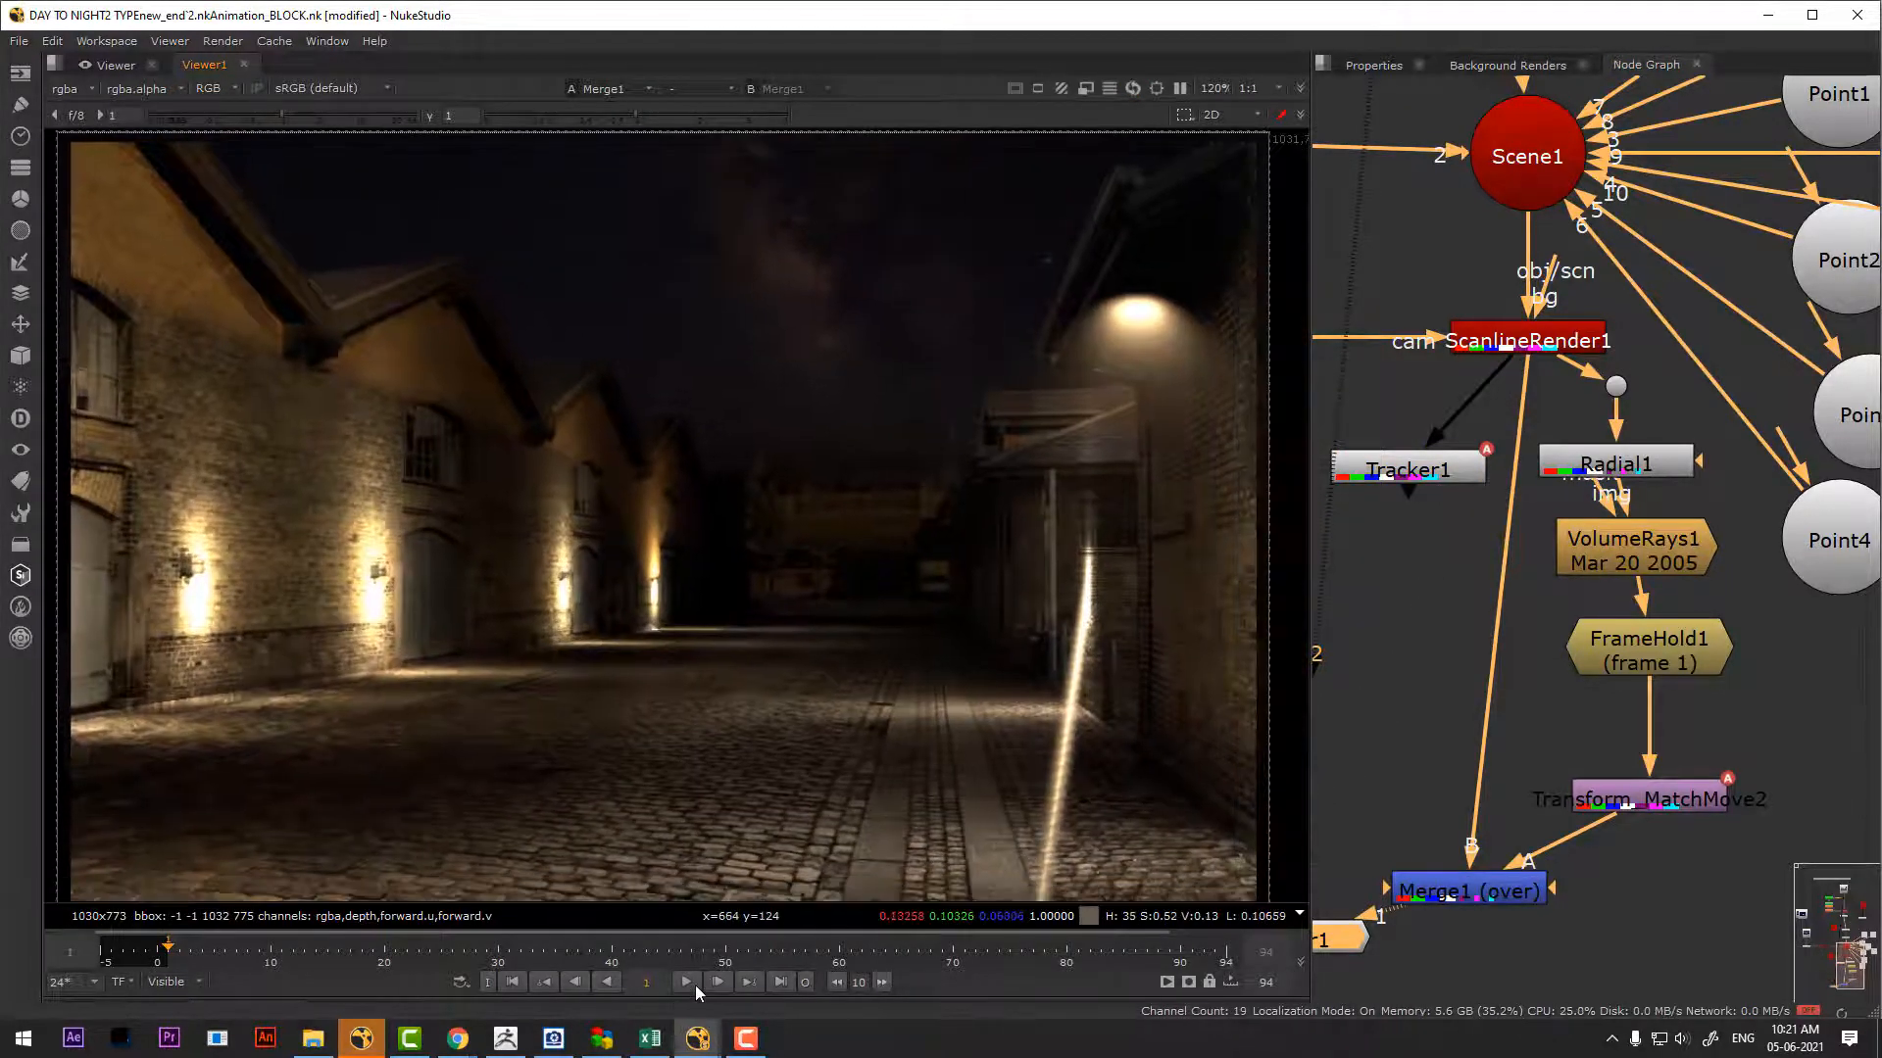
left_click(690, 983)
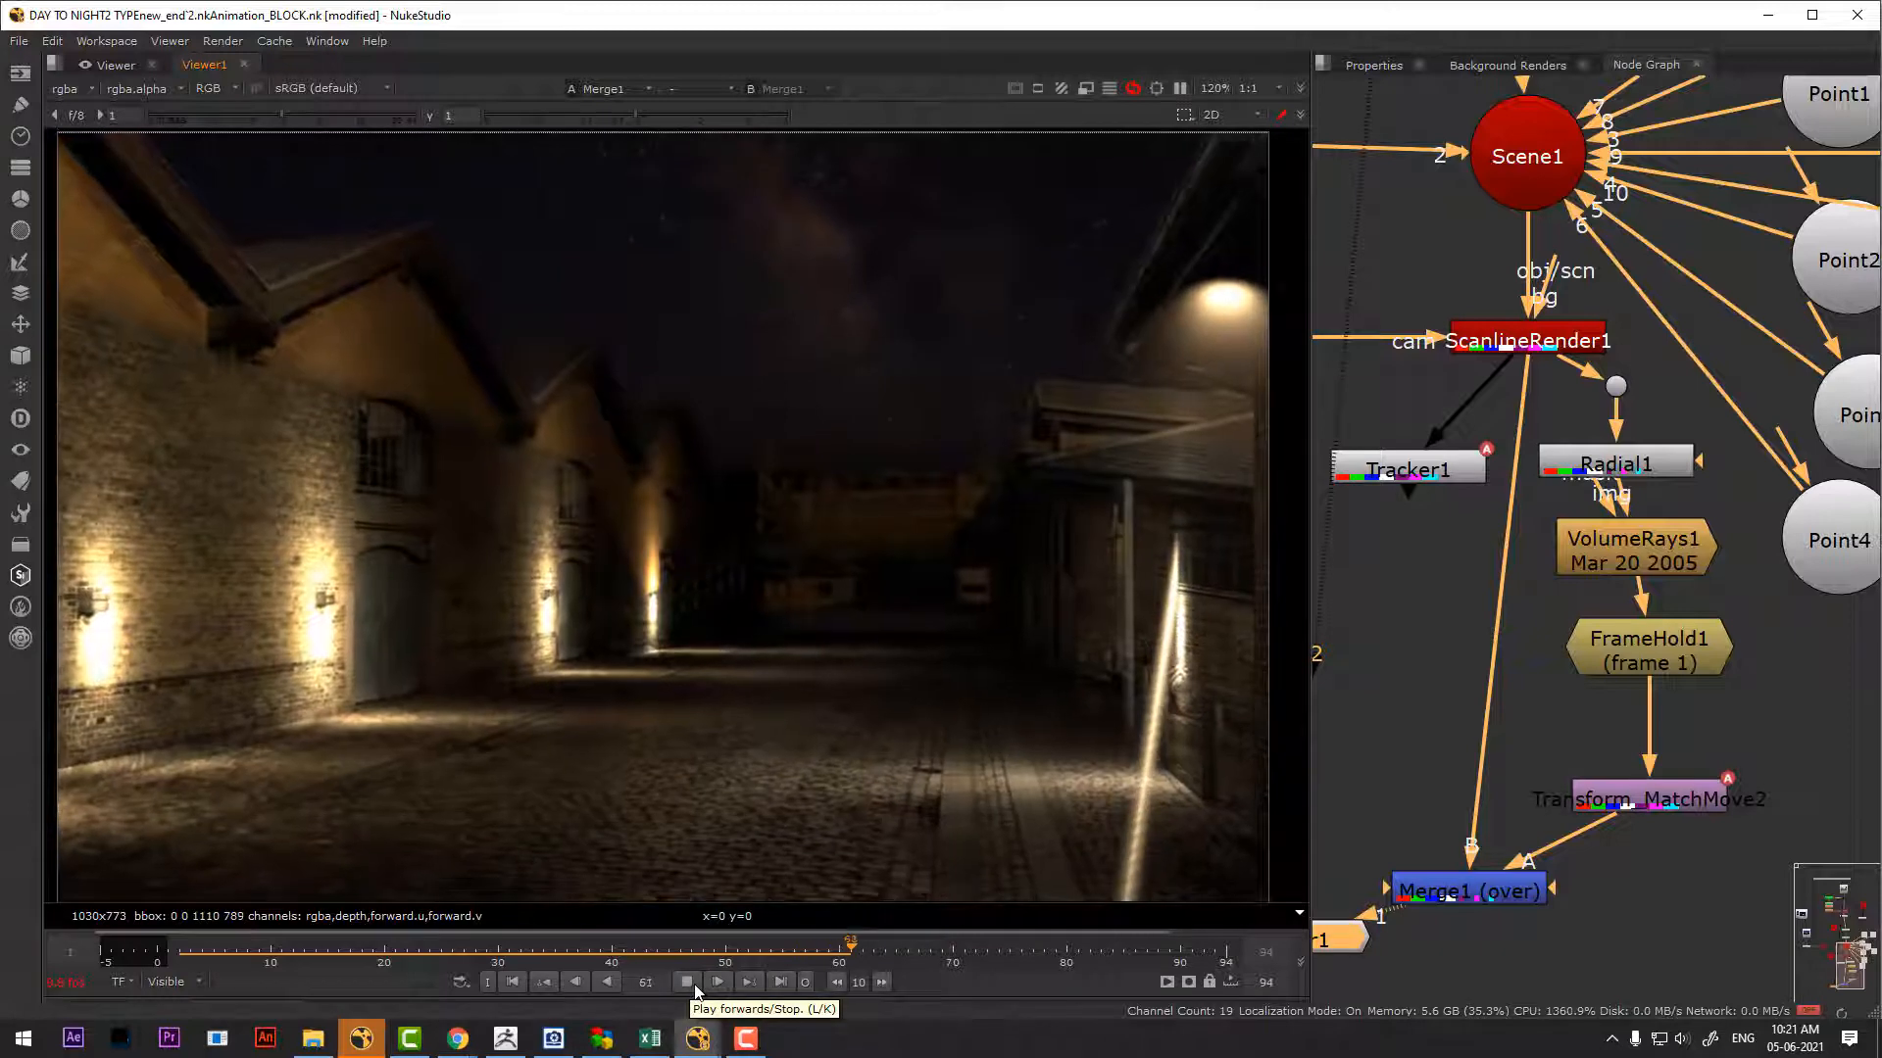
left_click(694, 984)
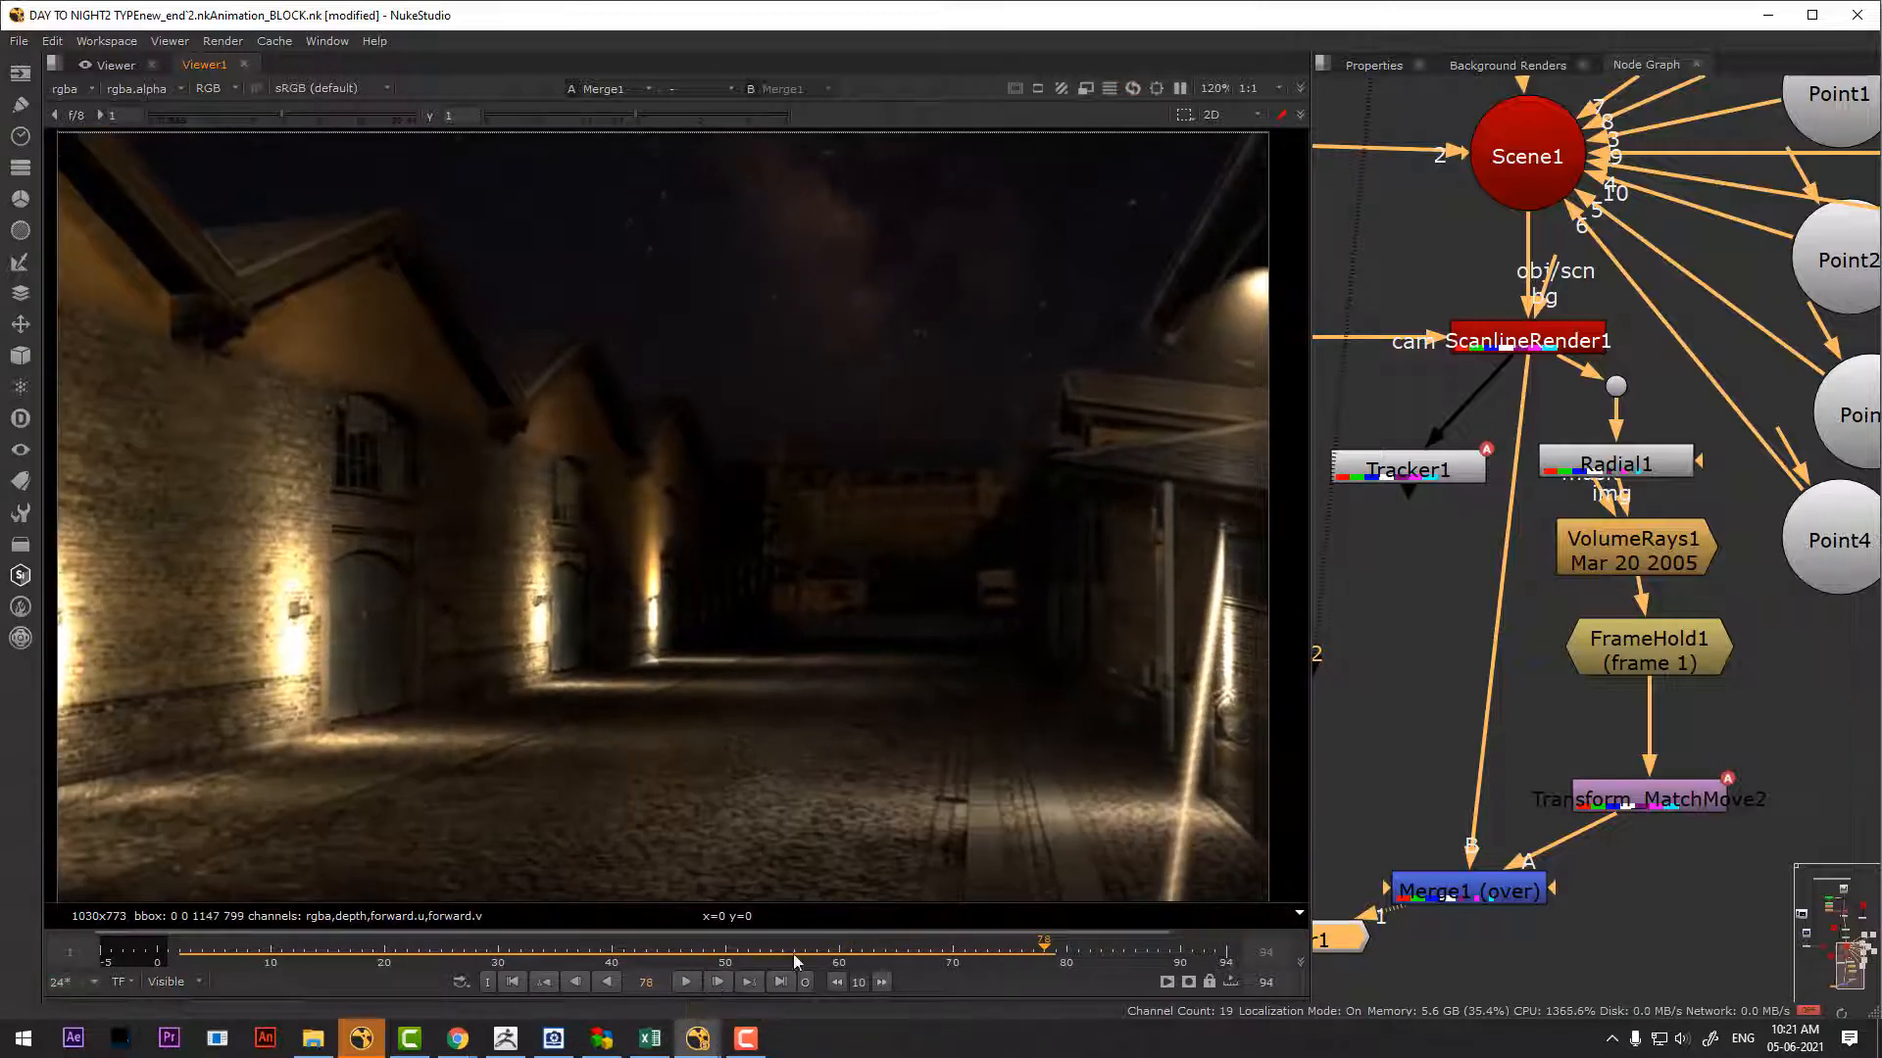
Delete the existing Tracker1 node and add a new Tracker node after ScanlineRender1
left_click(1407, 477)
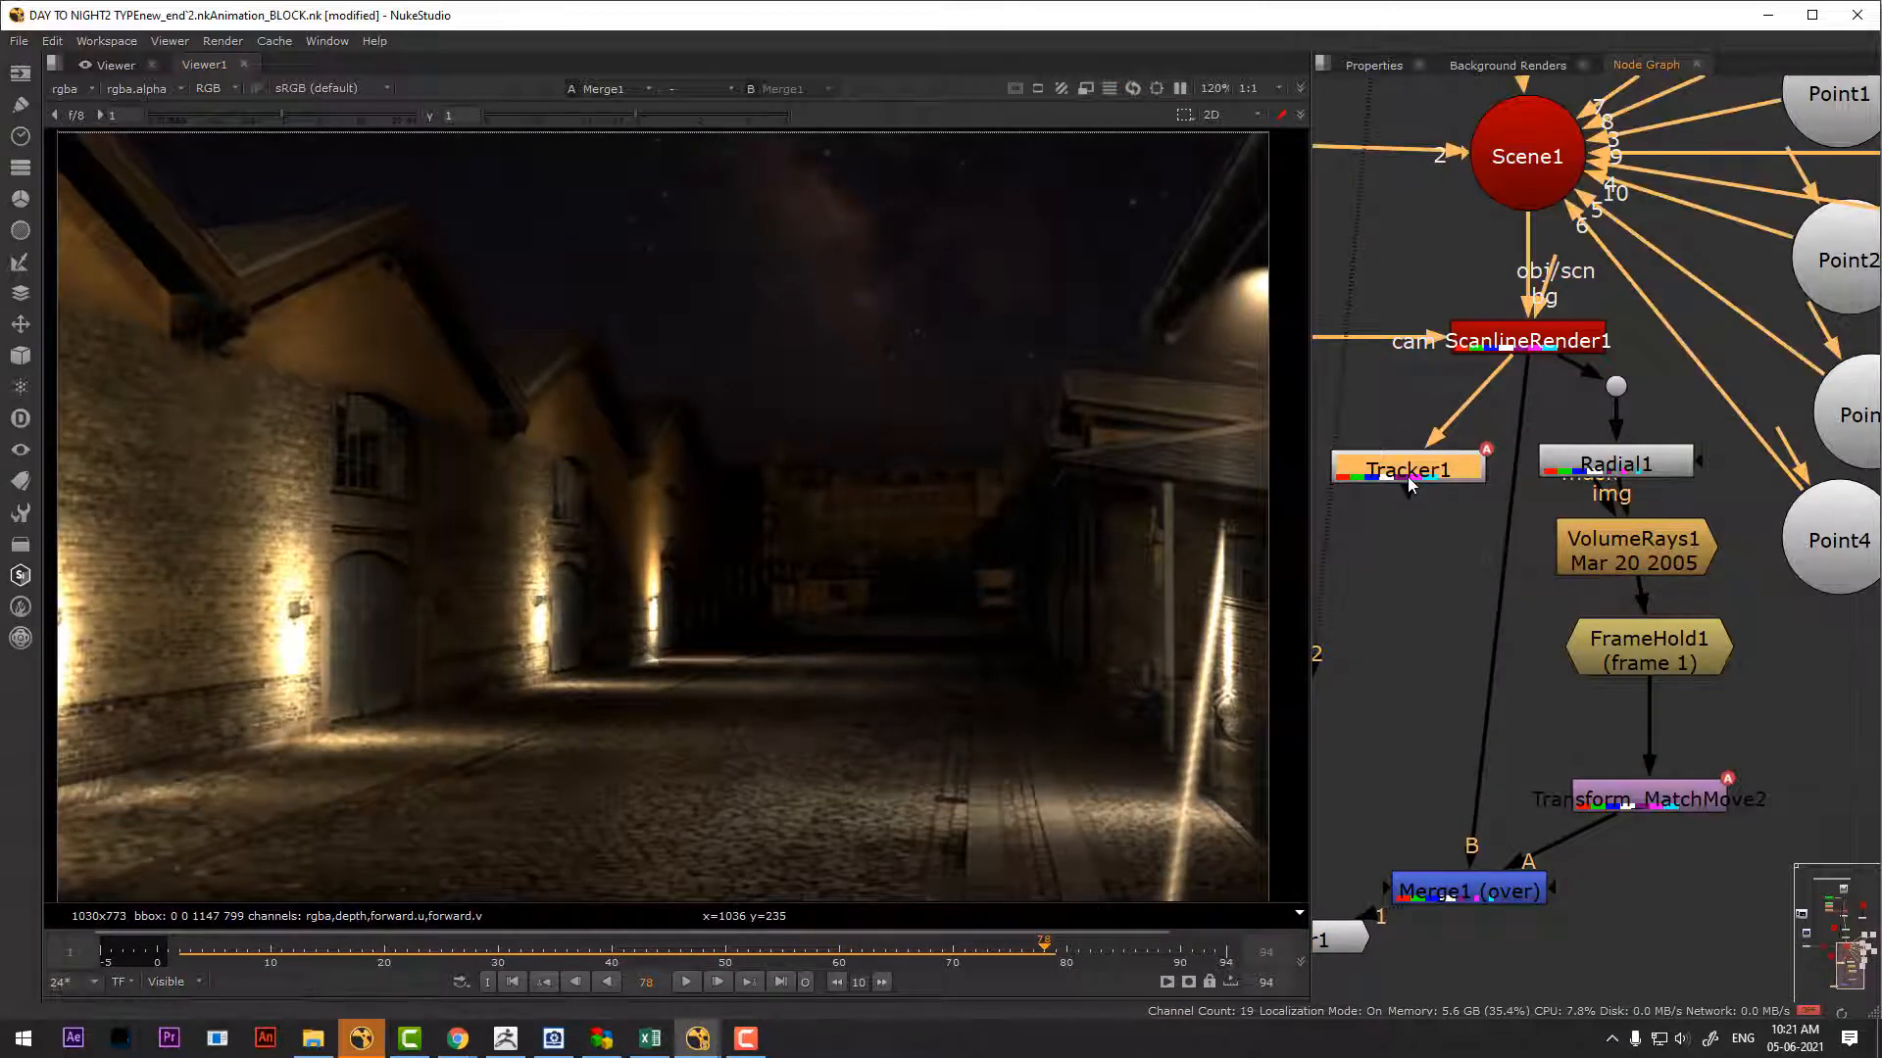
key("Delete")
key("Tab")
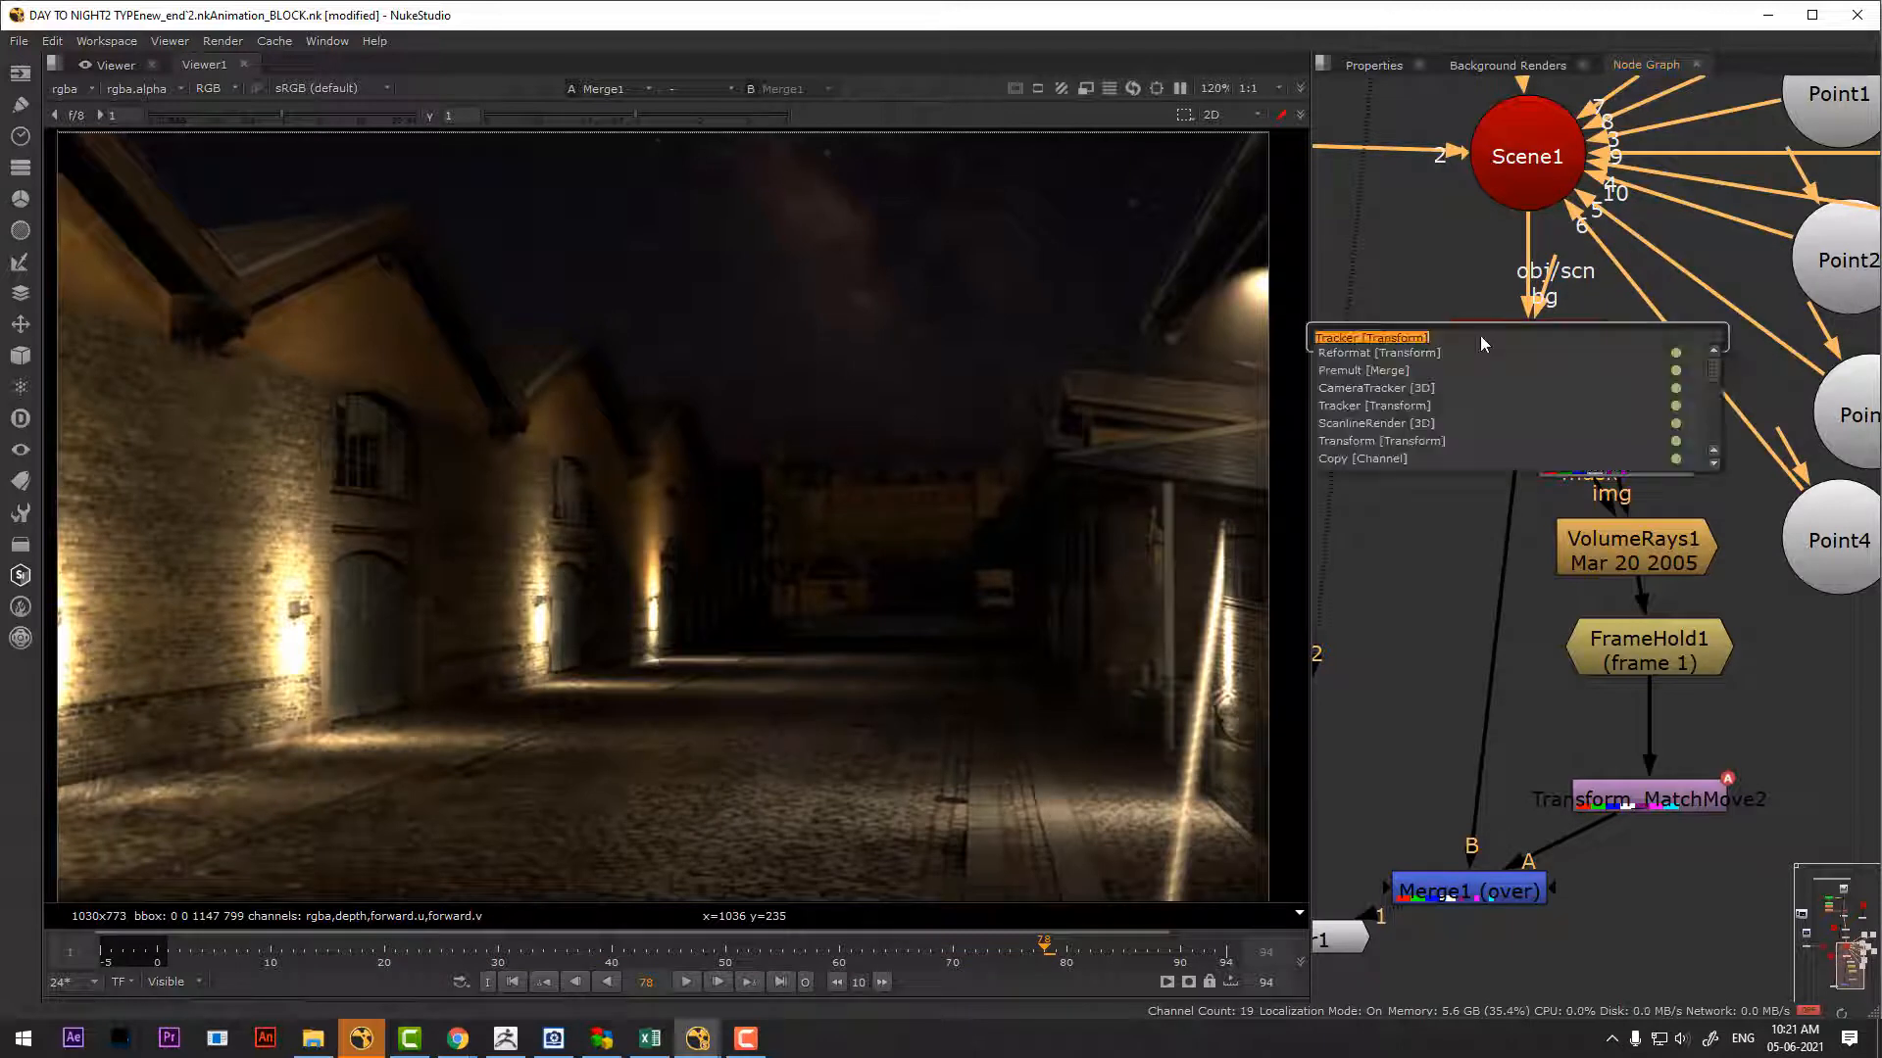
key("Return")
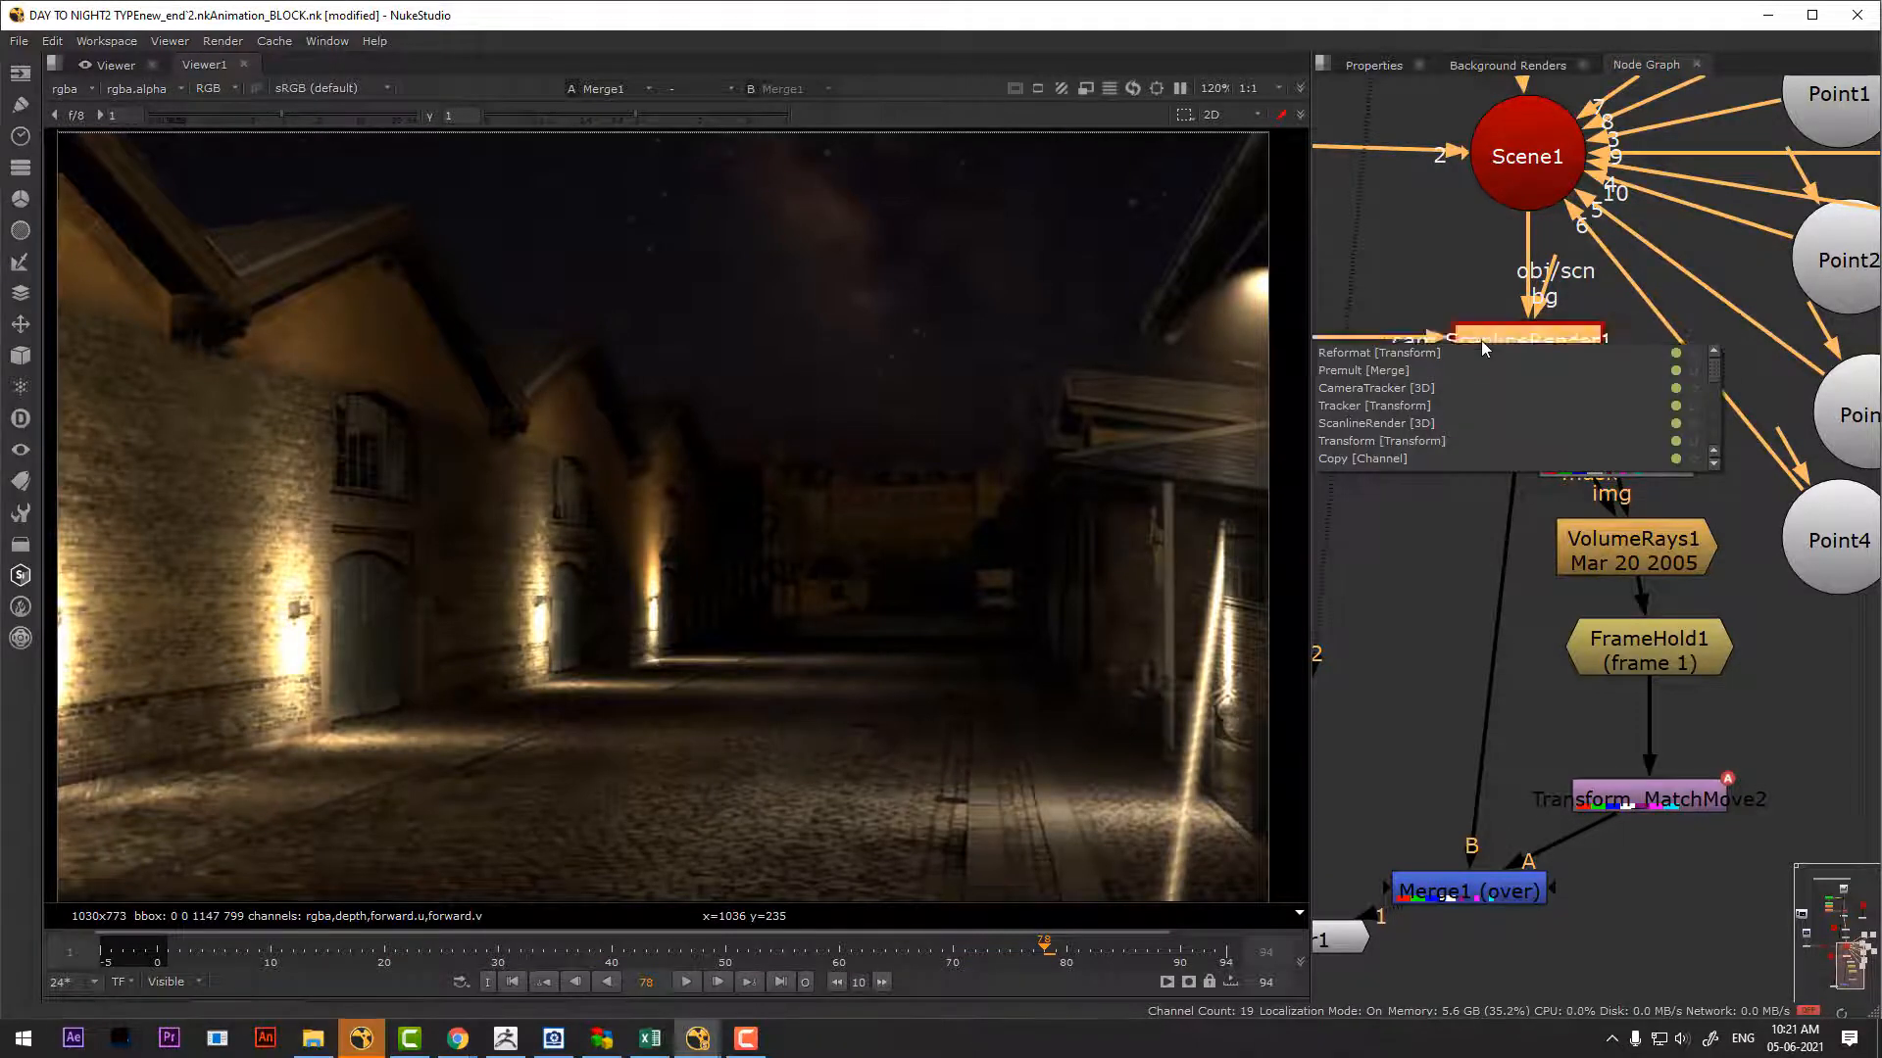
left_click(1639, 69)
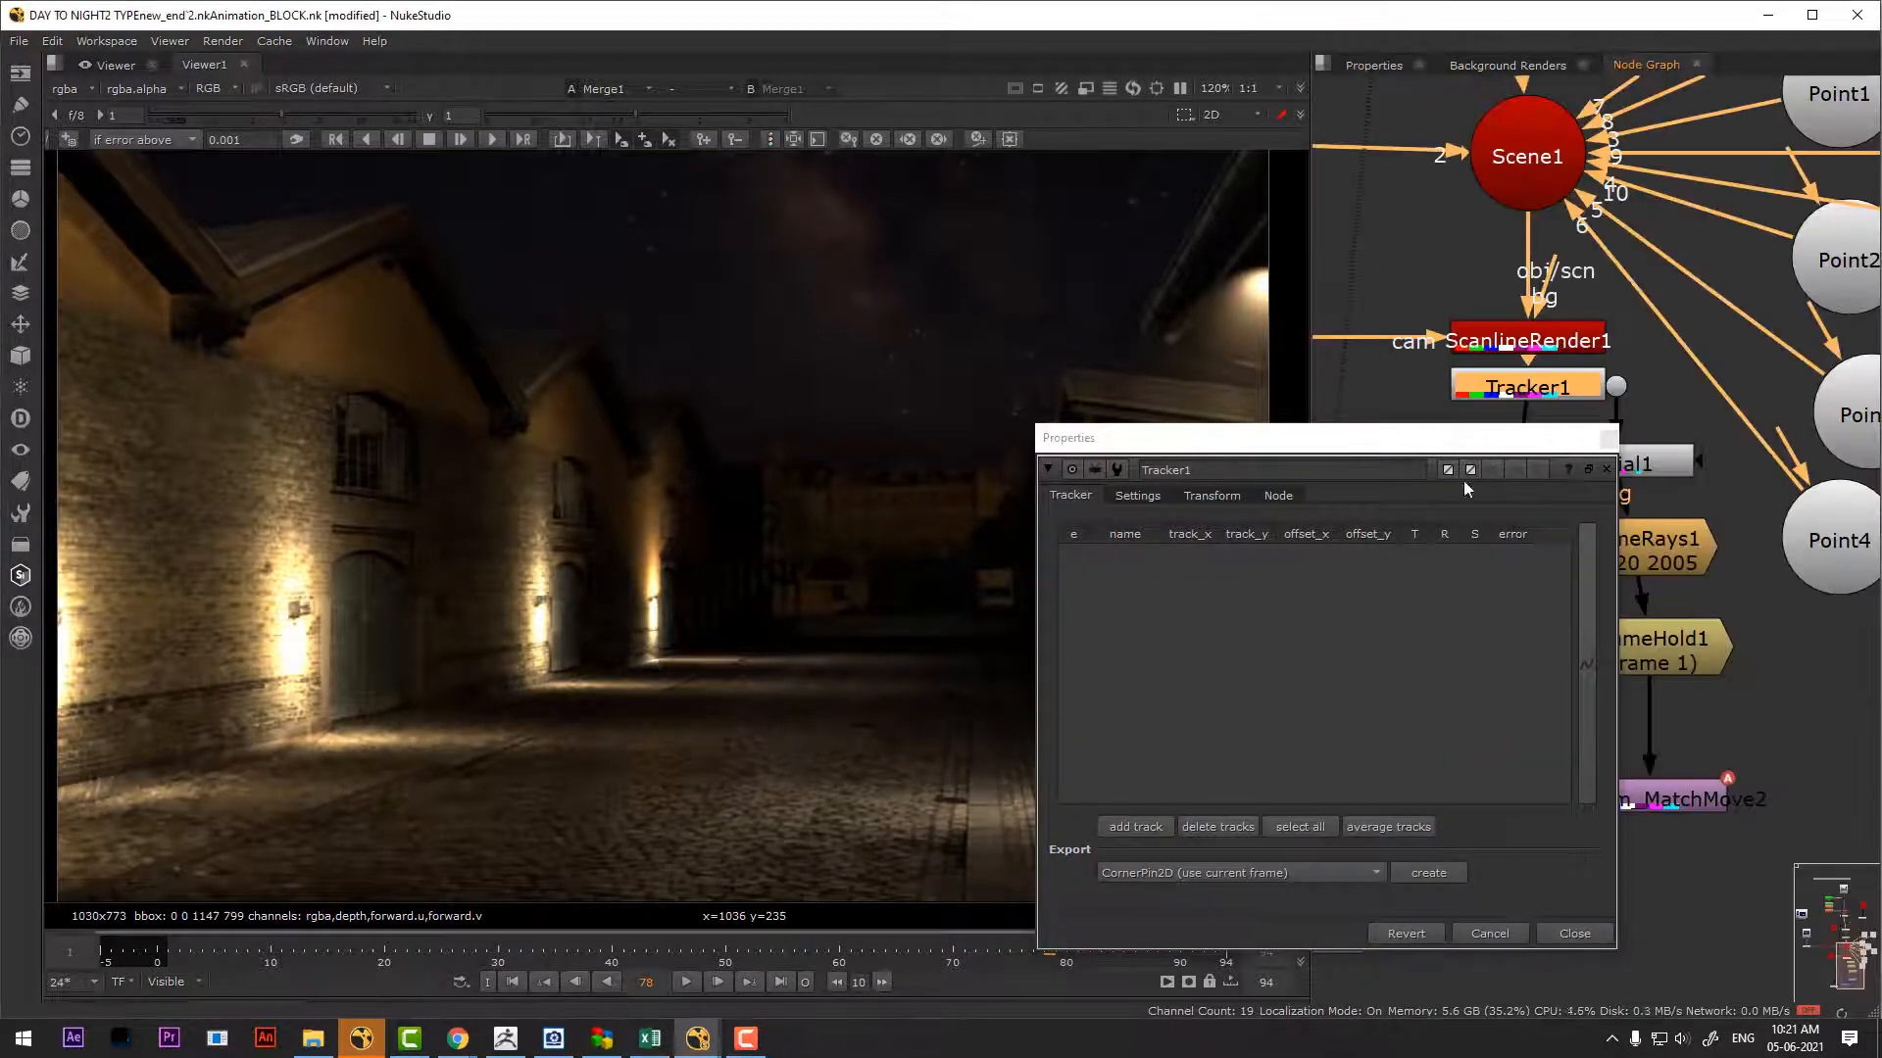
Cut the new Tracker out of the main chain, paste it as a separate node, and connect its input to ScanlineRender1
left_click_drag(1594, 444, 1457, 706)
left_click_drag(1527, 395, 1480, 434)
key("ctrl+x")
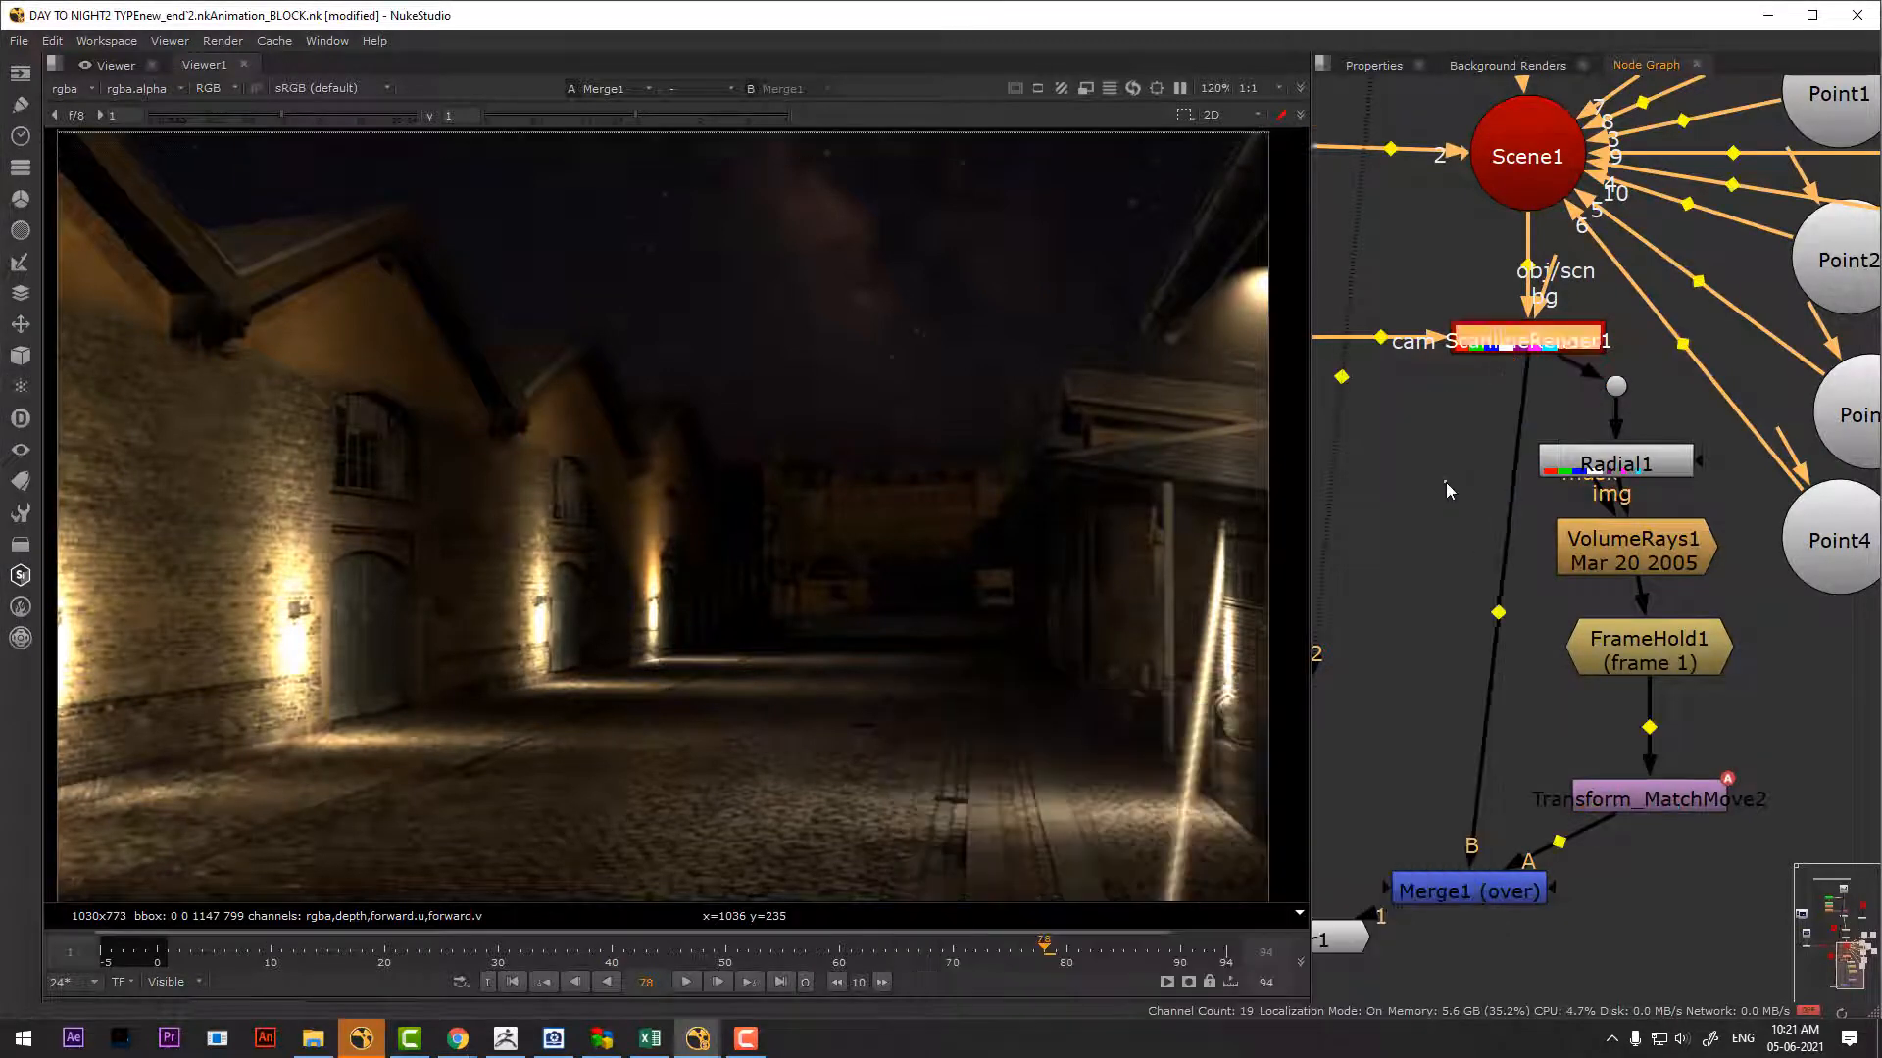
left_click(1439, 482, "ctrl")
key("ctrl+v")
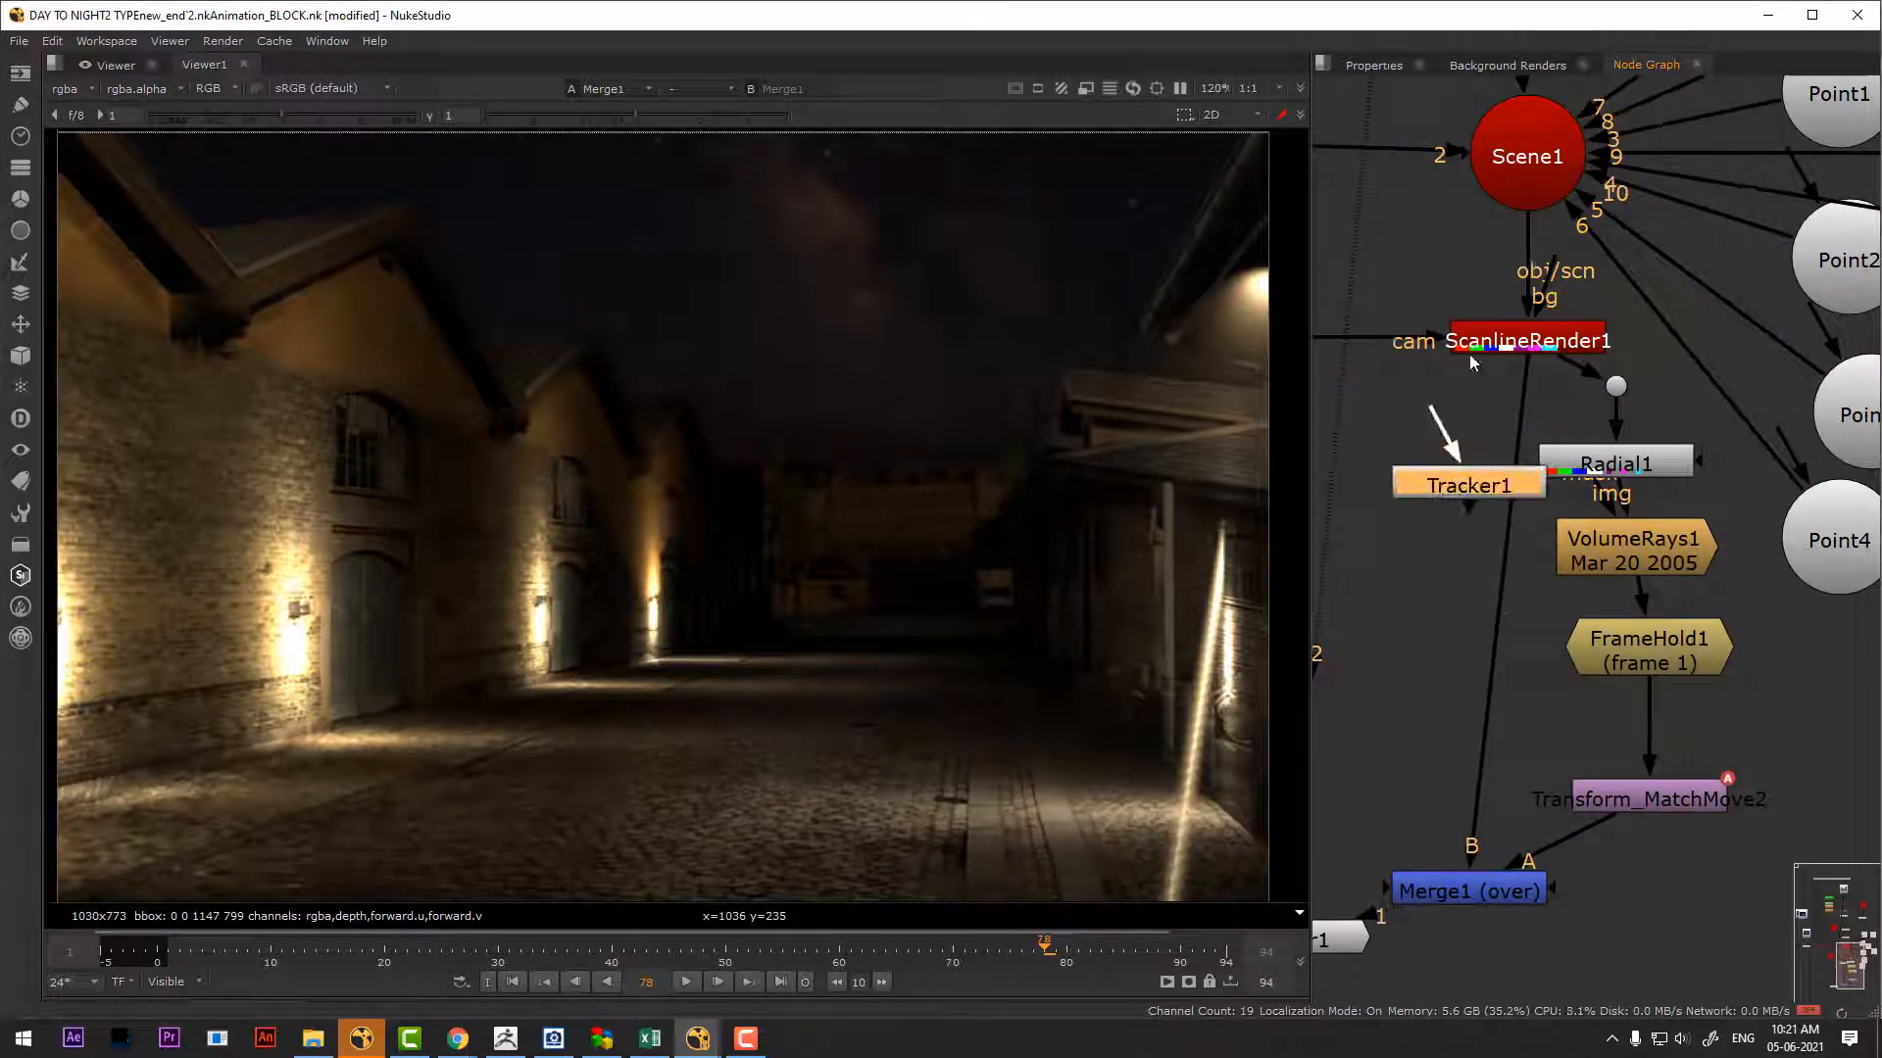
left_click_drag(1471, 364, 1508, 340)
left_click_drag(1488, 484, 1458, 482)
View ScanlineRender1 at frame 78 and add a track in Tracker1, placing it on the right-hand roof edge
left_click(1506, 340)
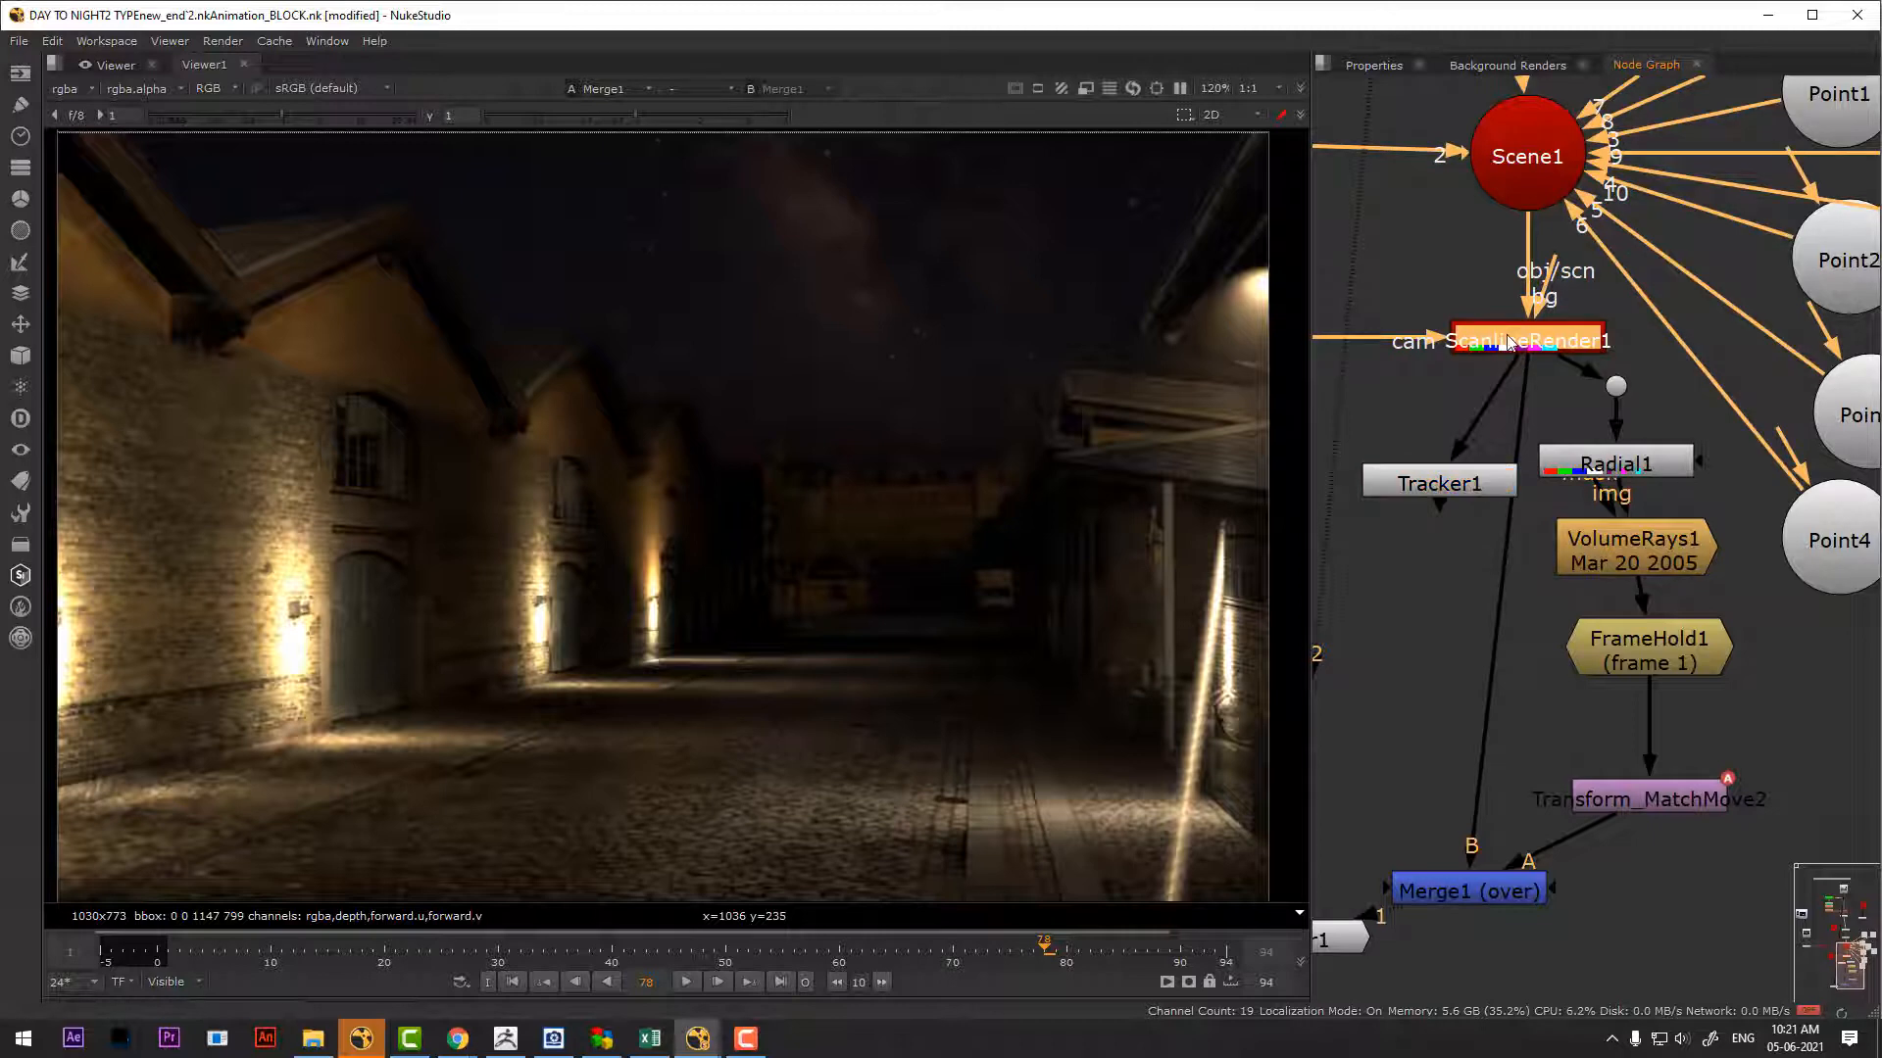
key("1")
scroll(1199, 425, "up", 2)
middle_click_drag(1199, 425, 978, 514)
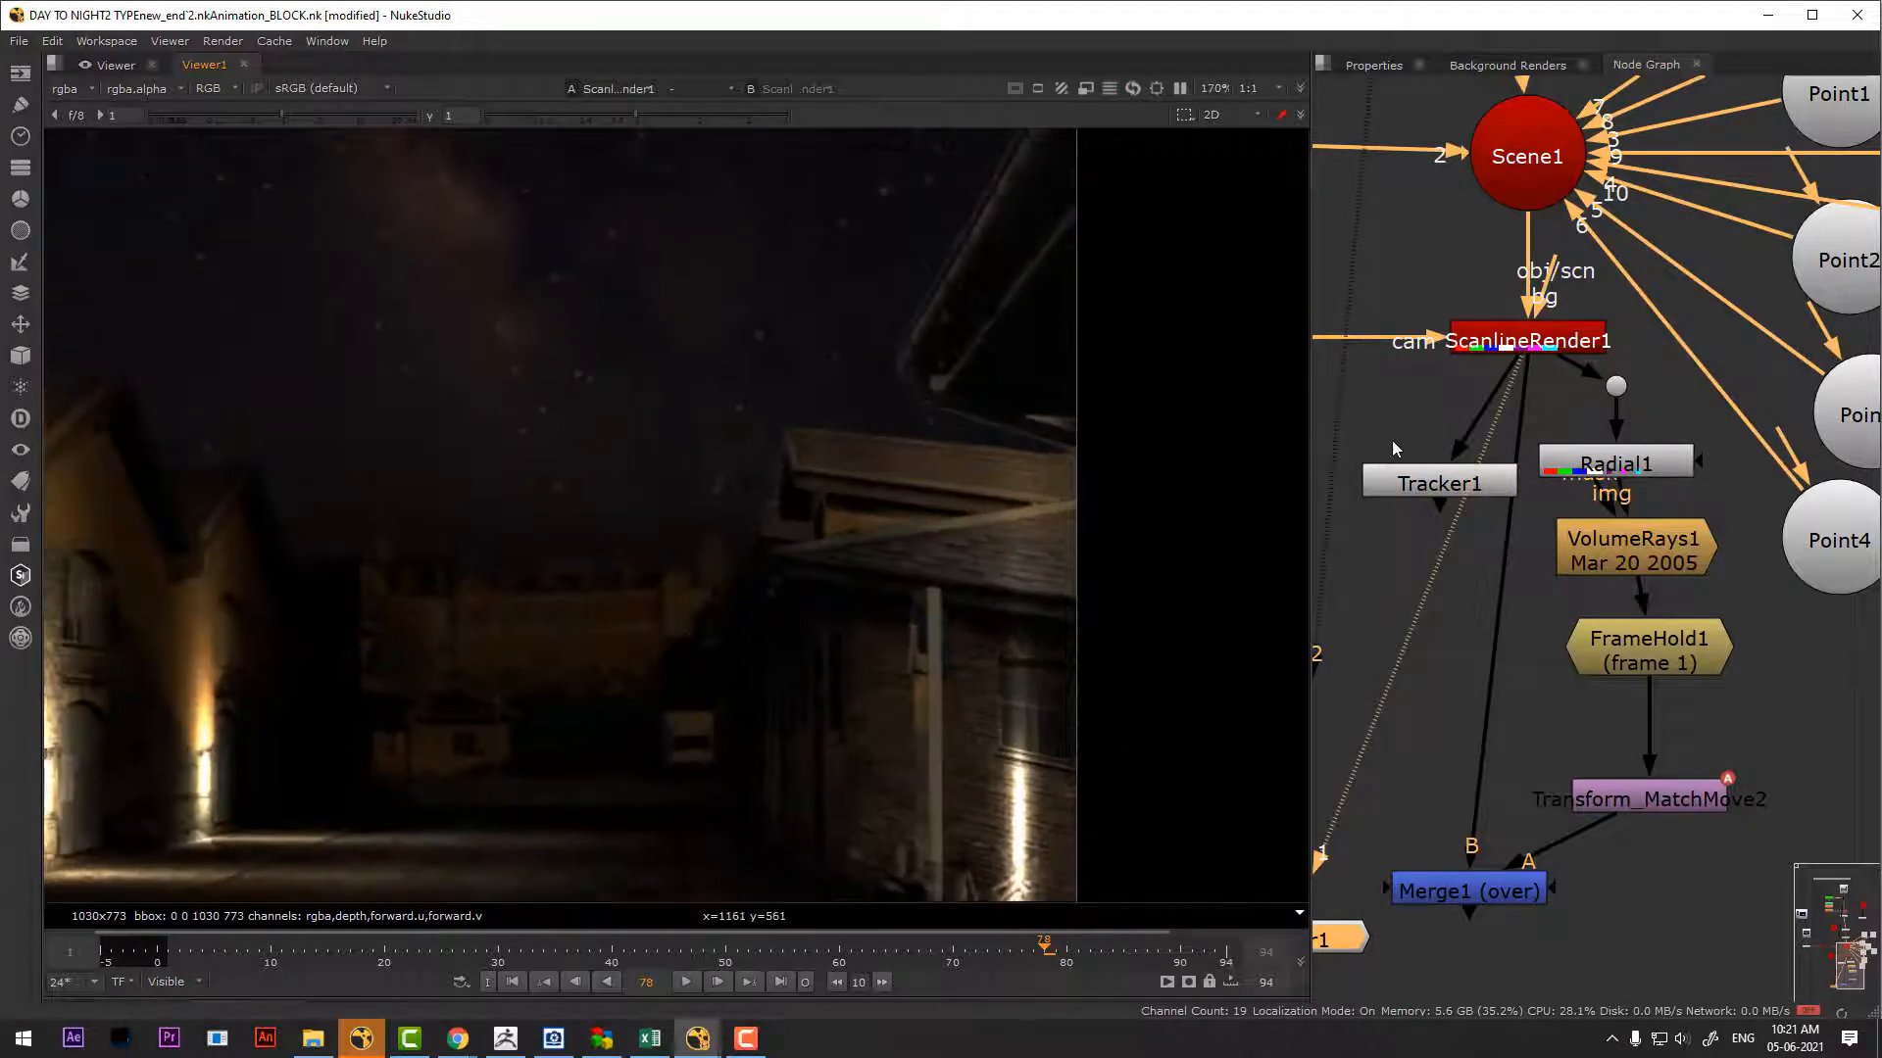
double_click(1432, 486)
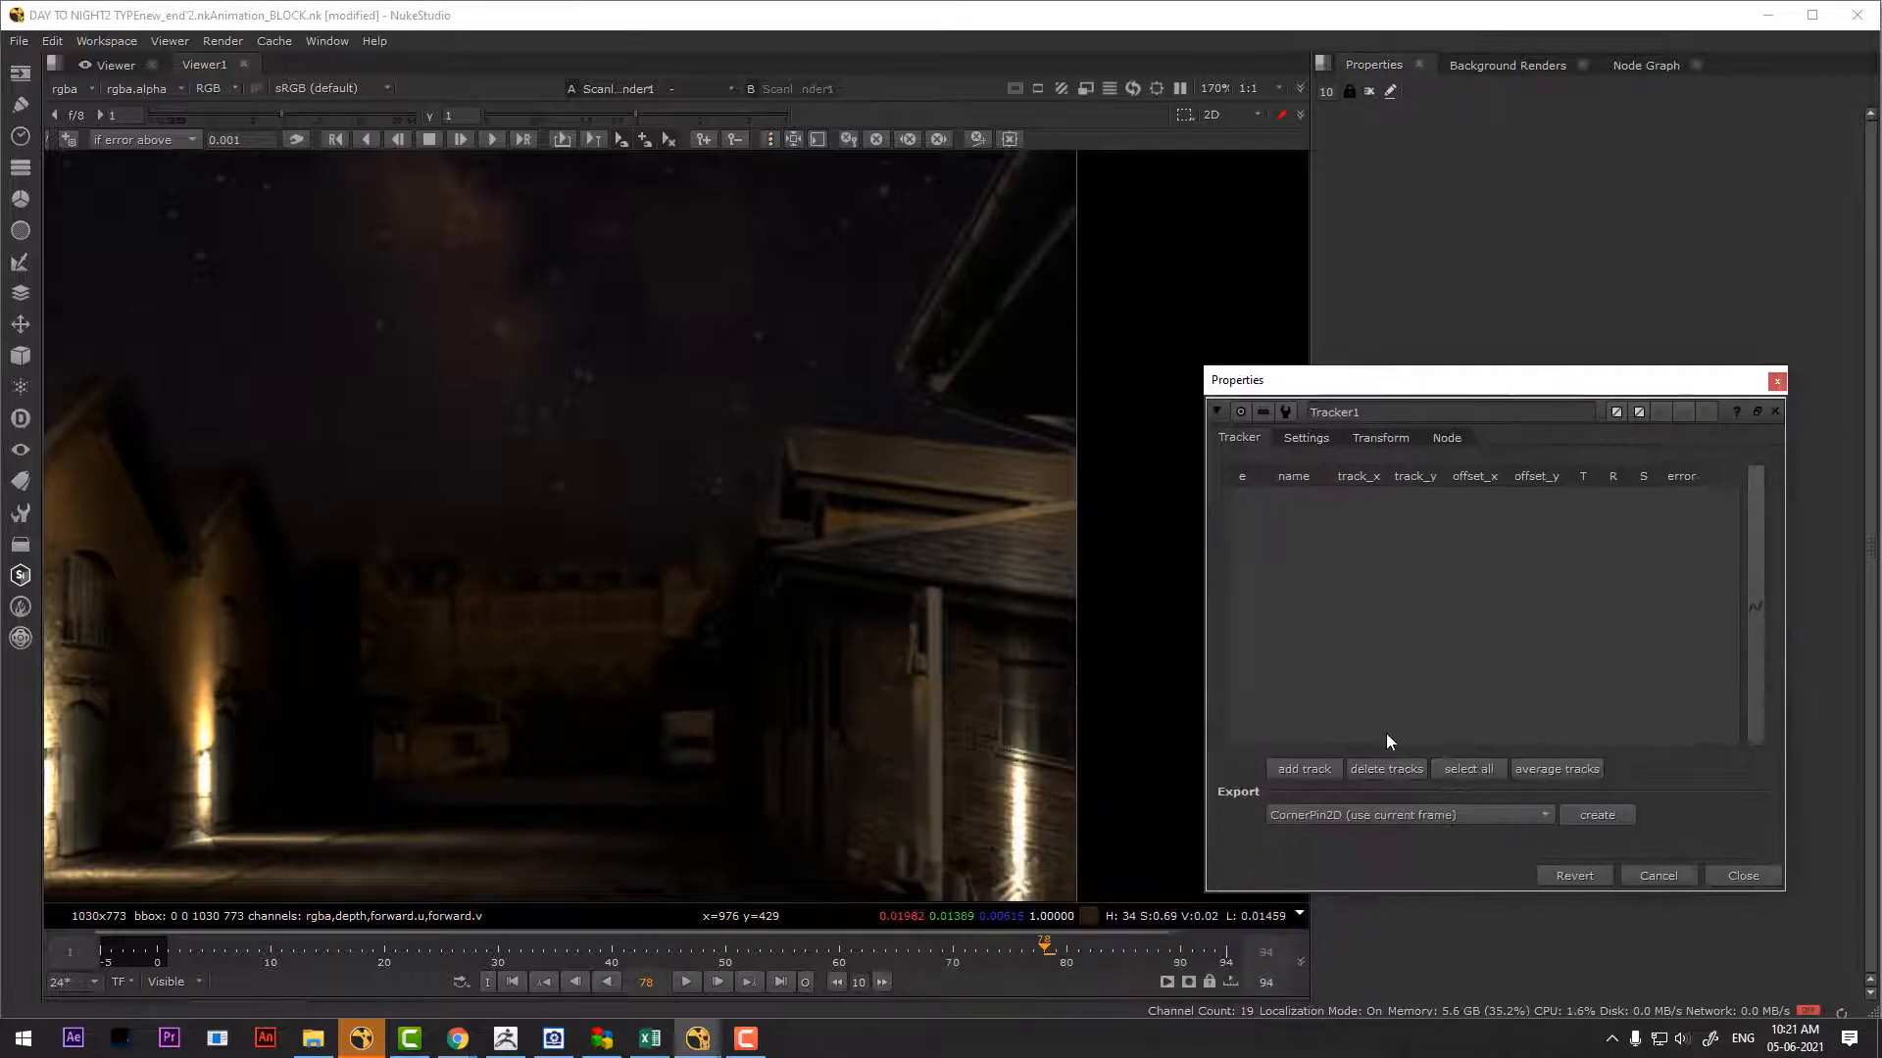
left_click(1304, 768)
left_click_drag(676, 493, 1023, 340)
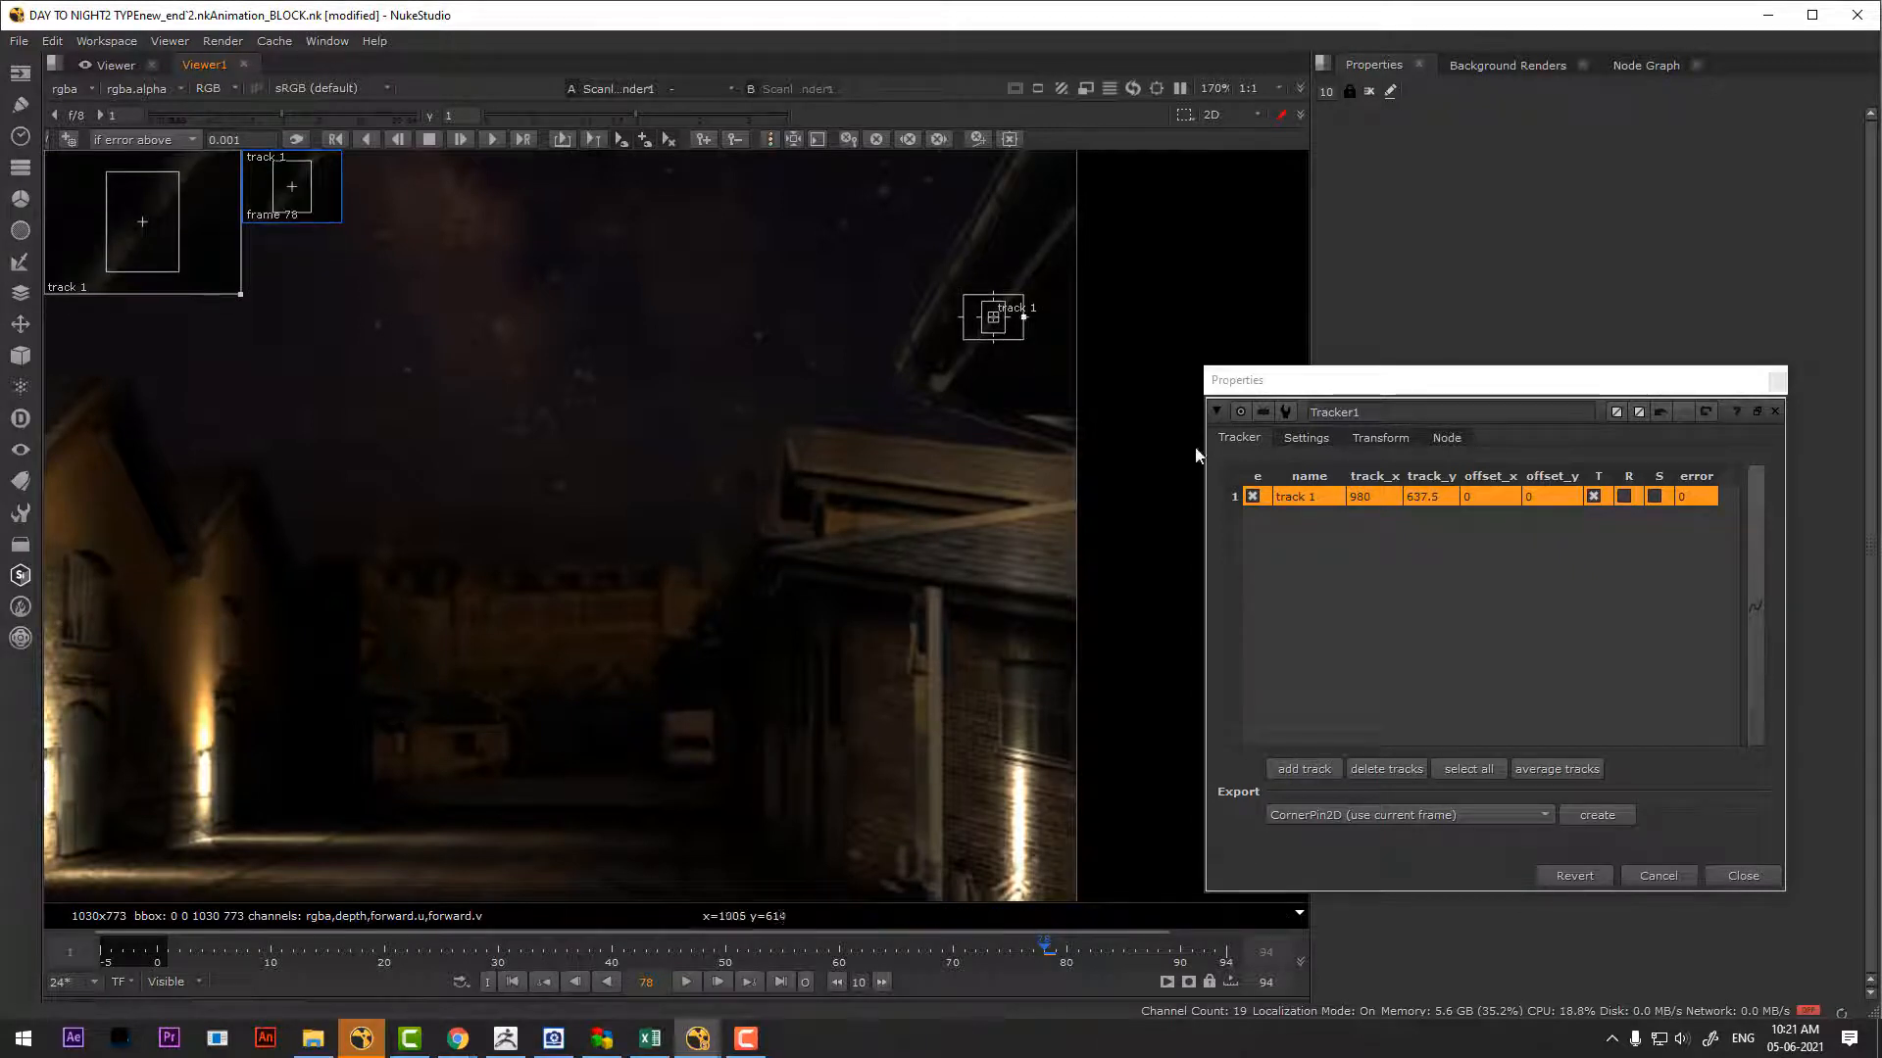
Track the roof-edge point forward from frame 78, backward to frame 1, and forward again over the global frame range
left_click(486, 139)
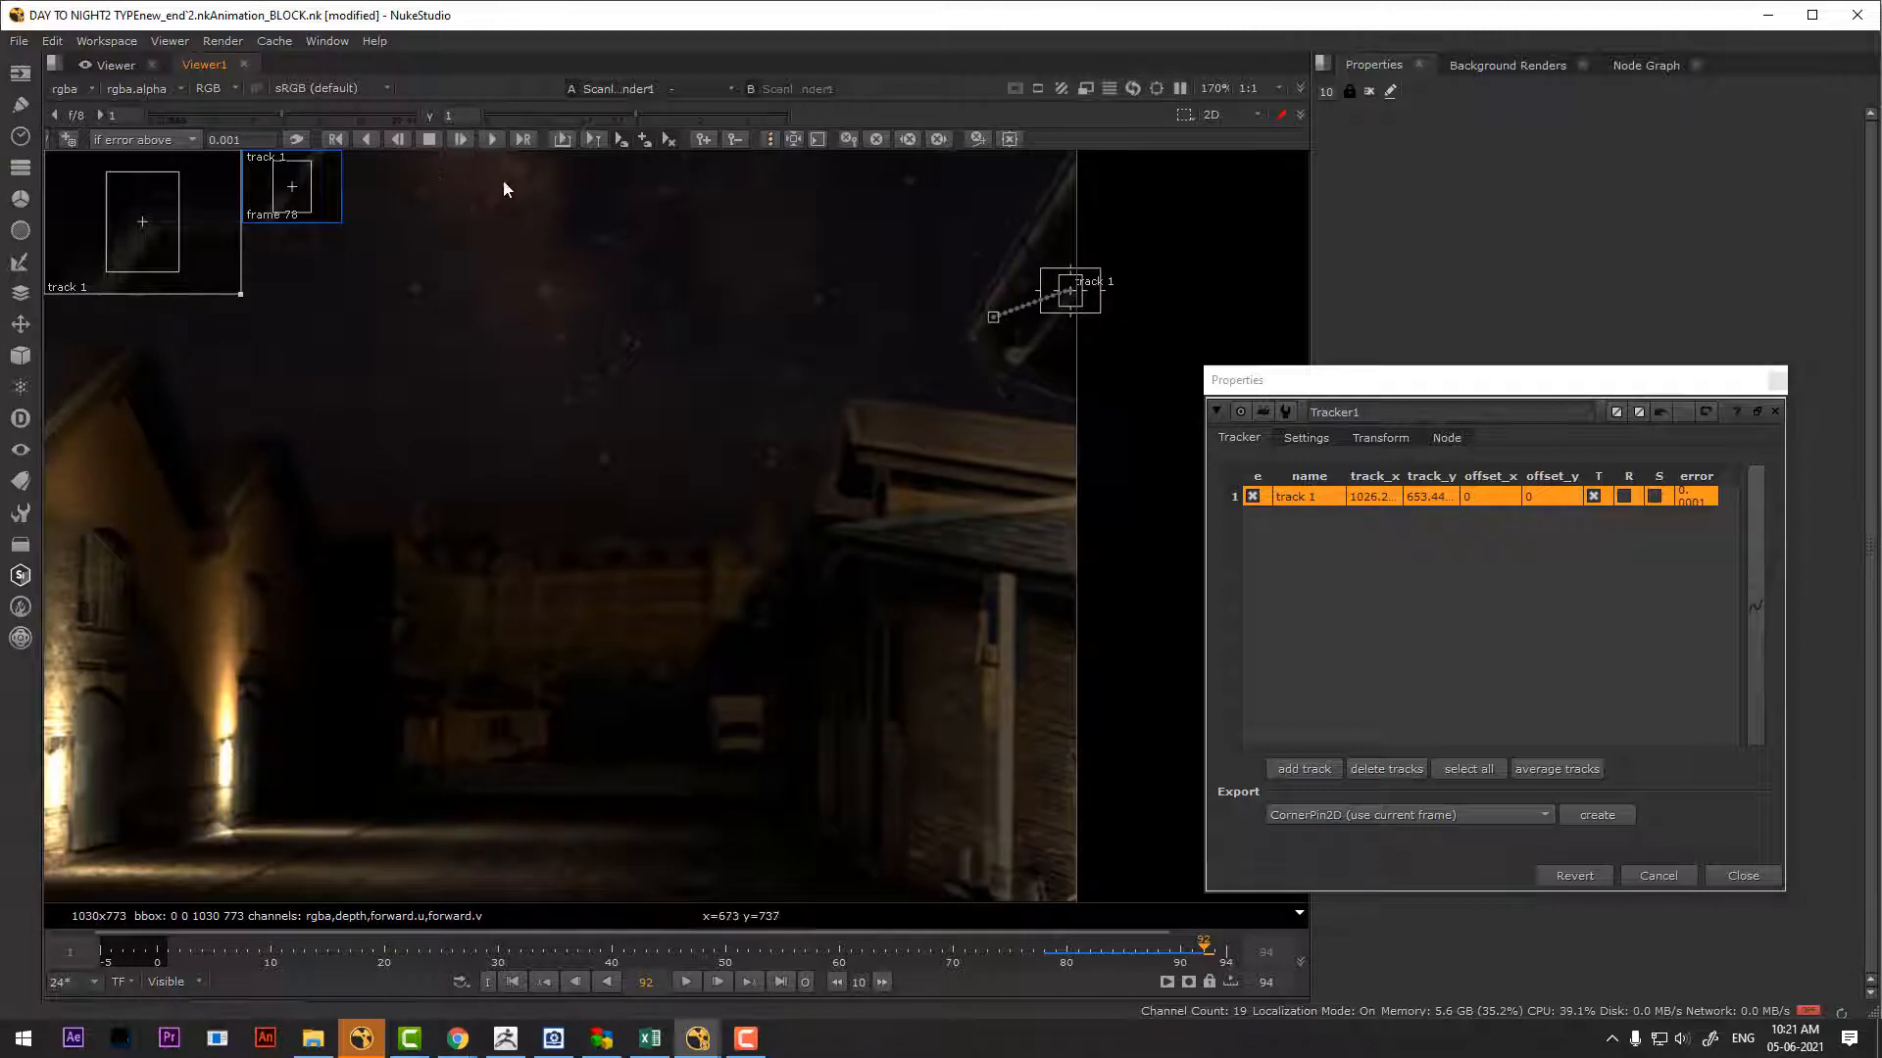
left_click(367, 139)
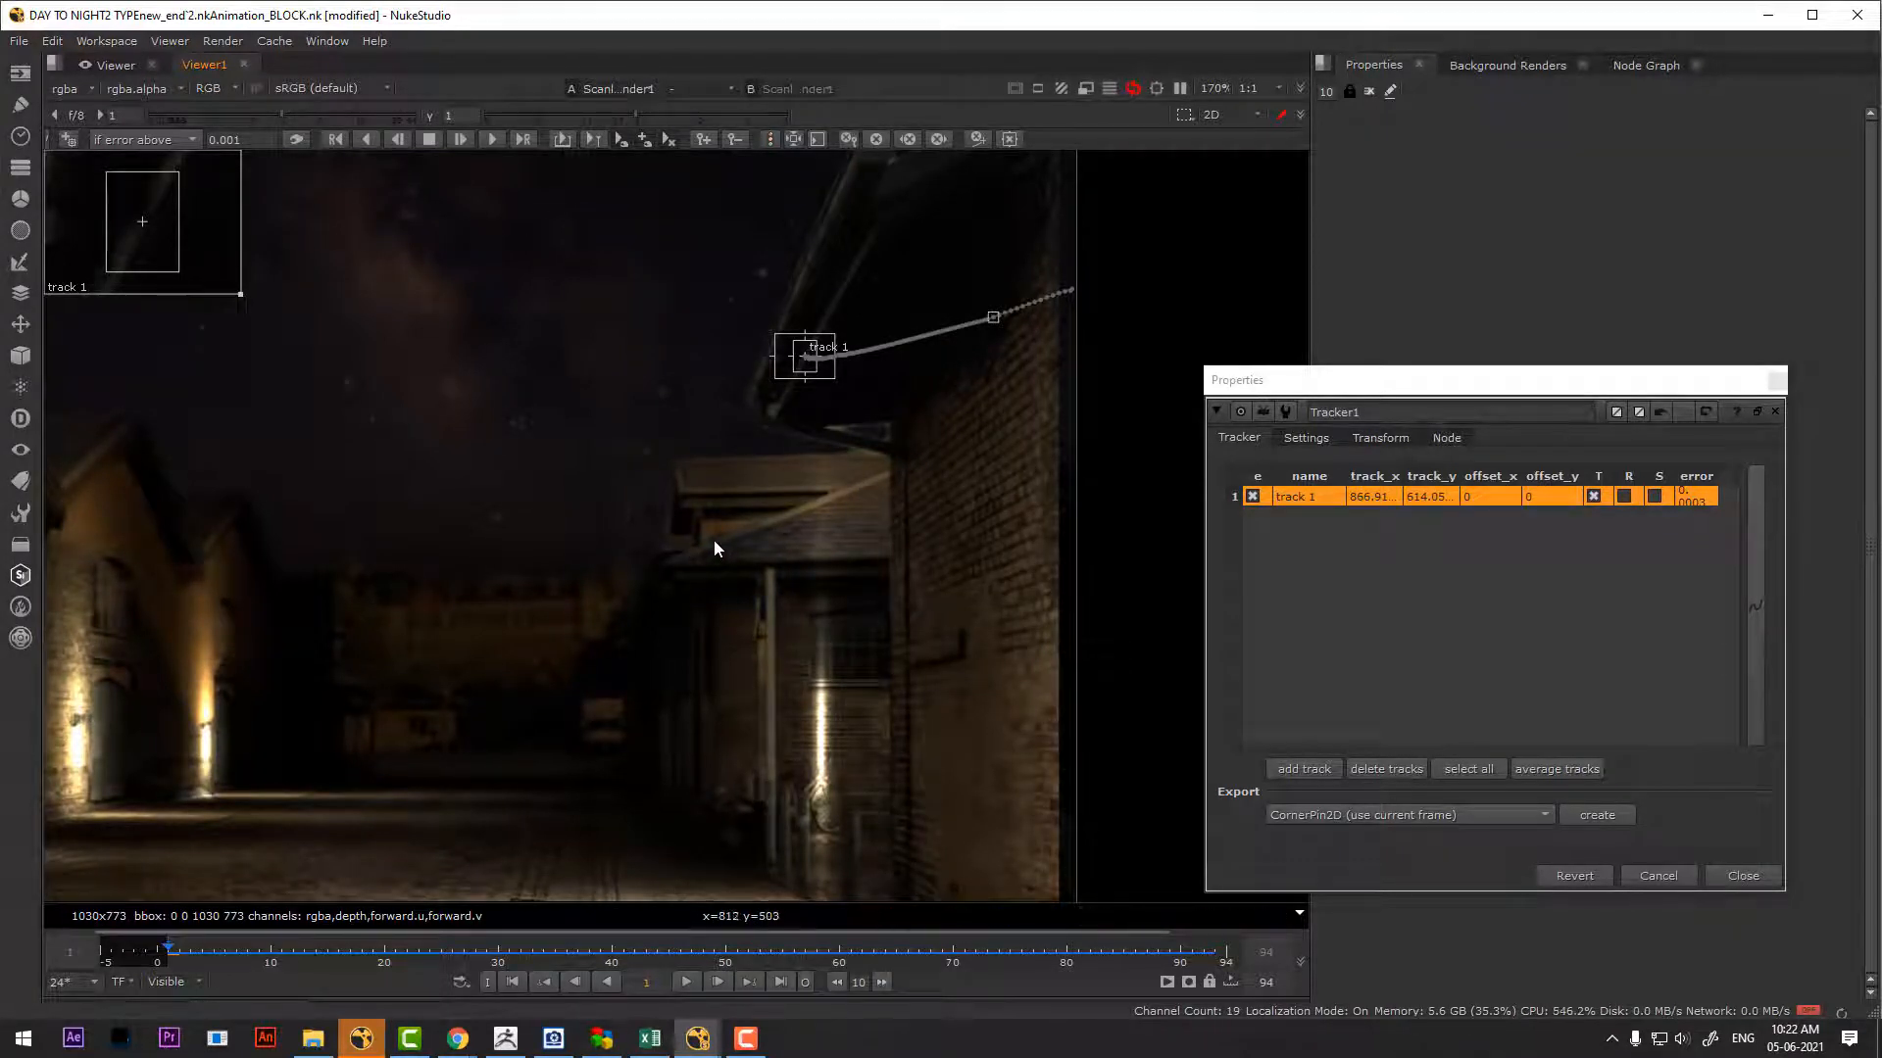
middle_click(674, 960)
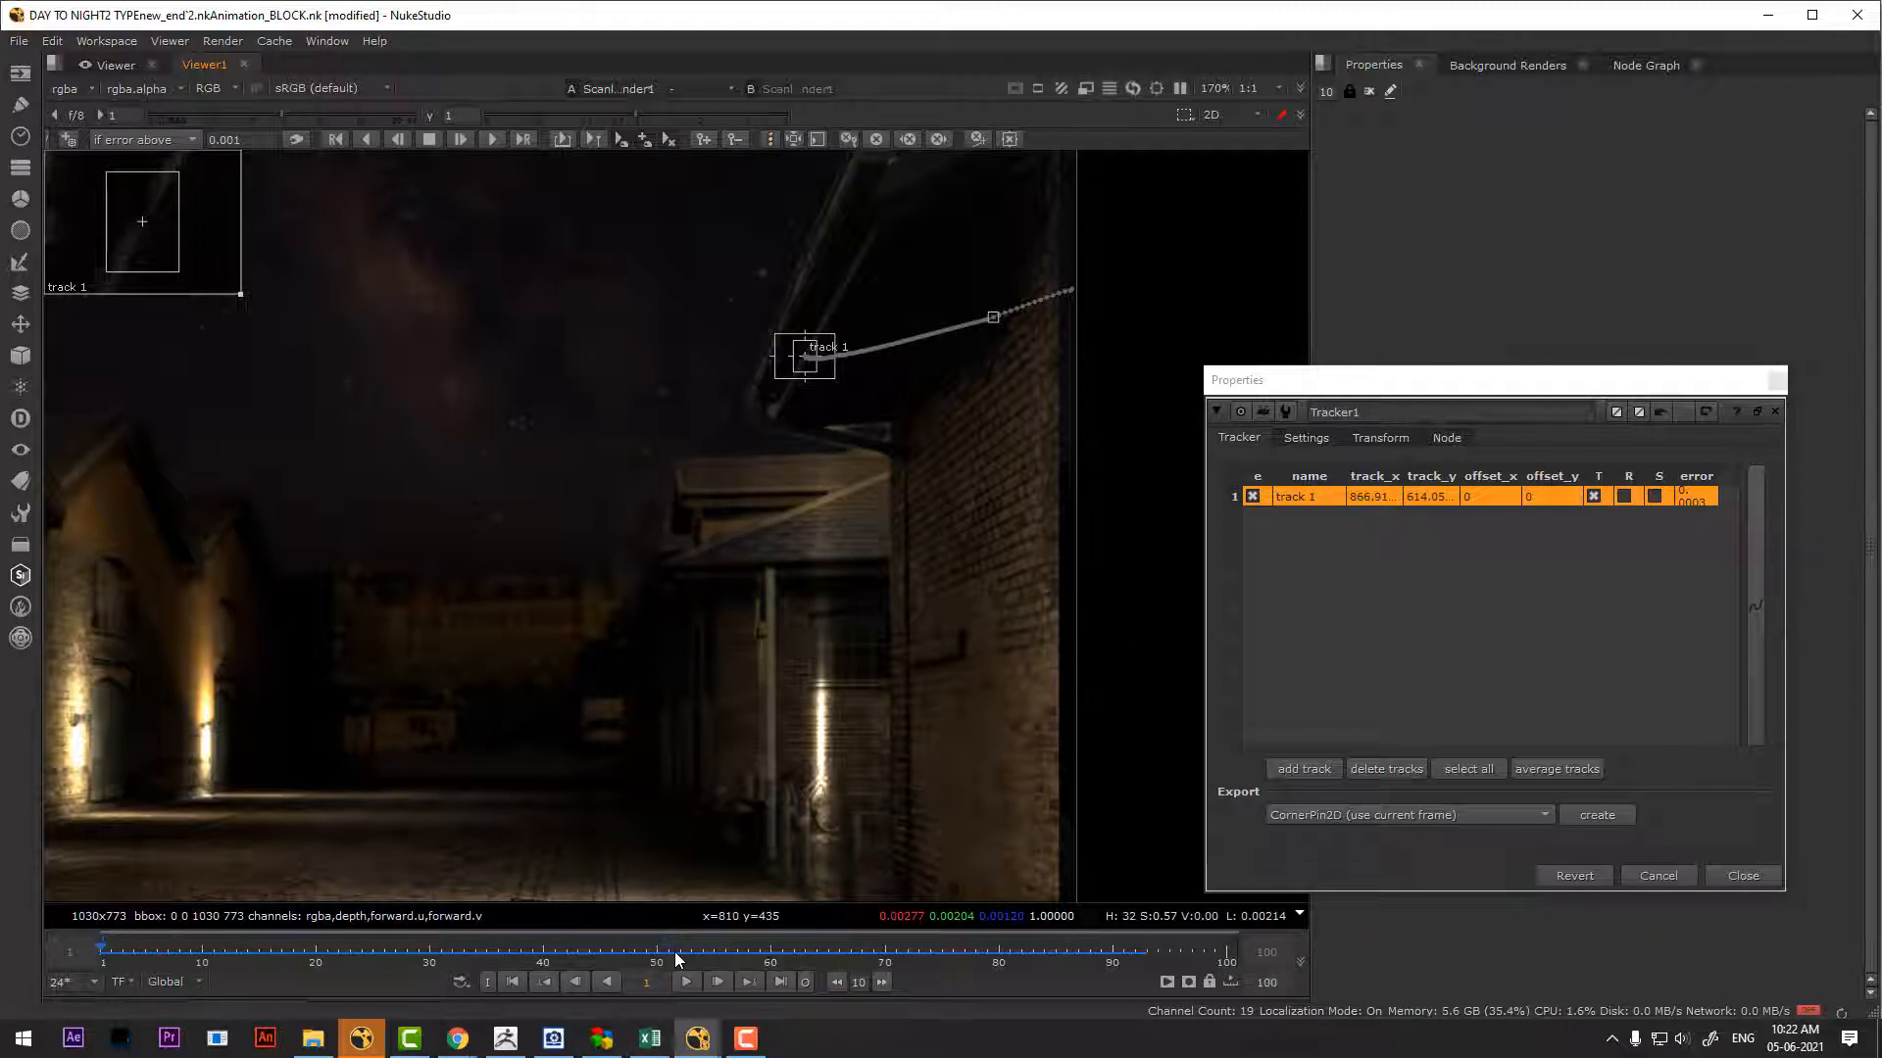
left_click(491, 138)
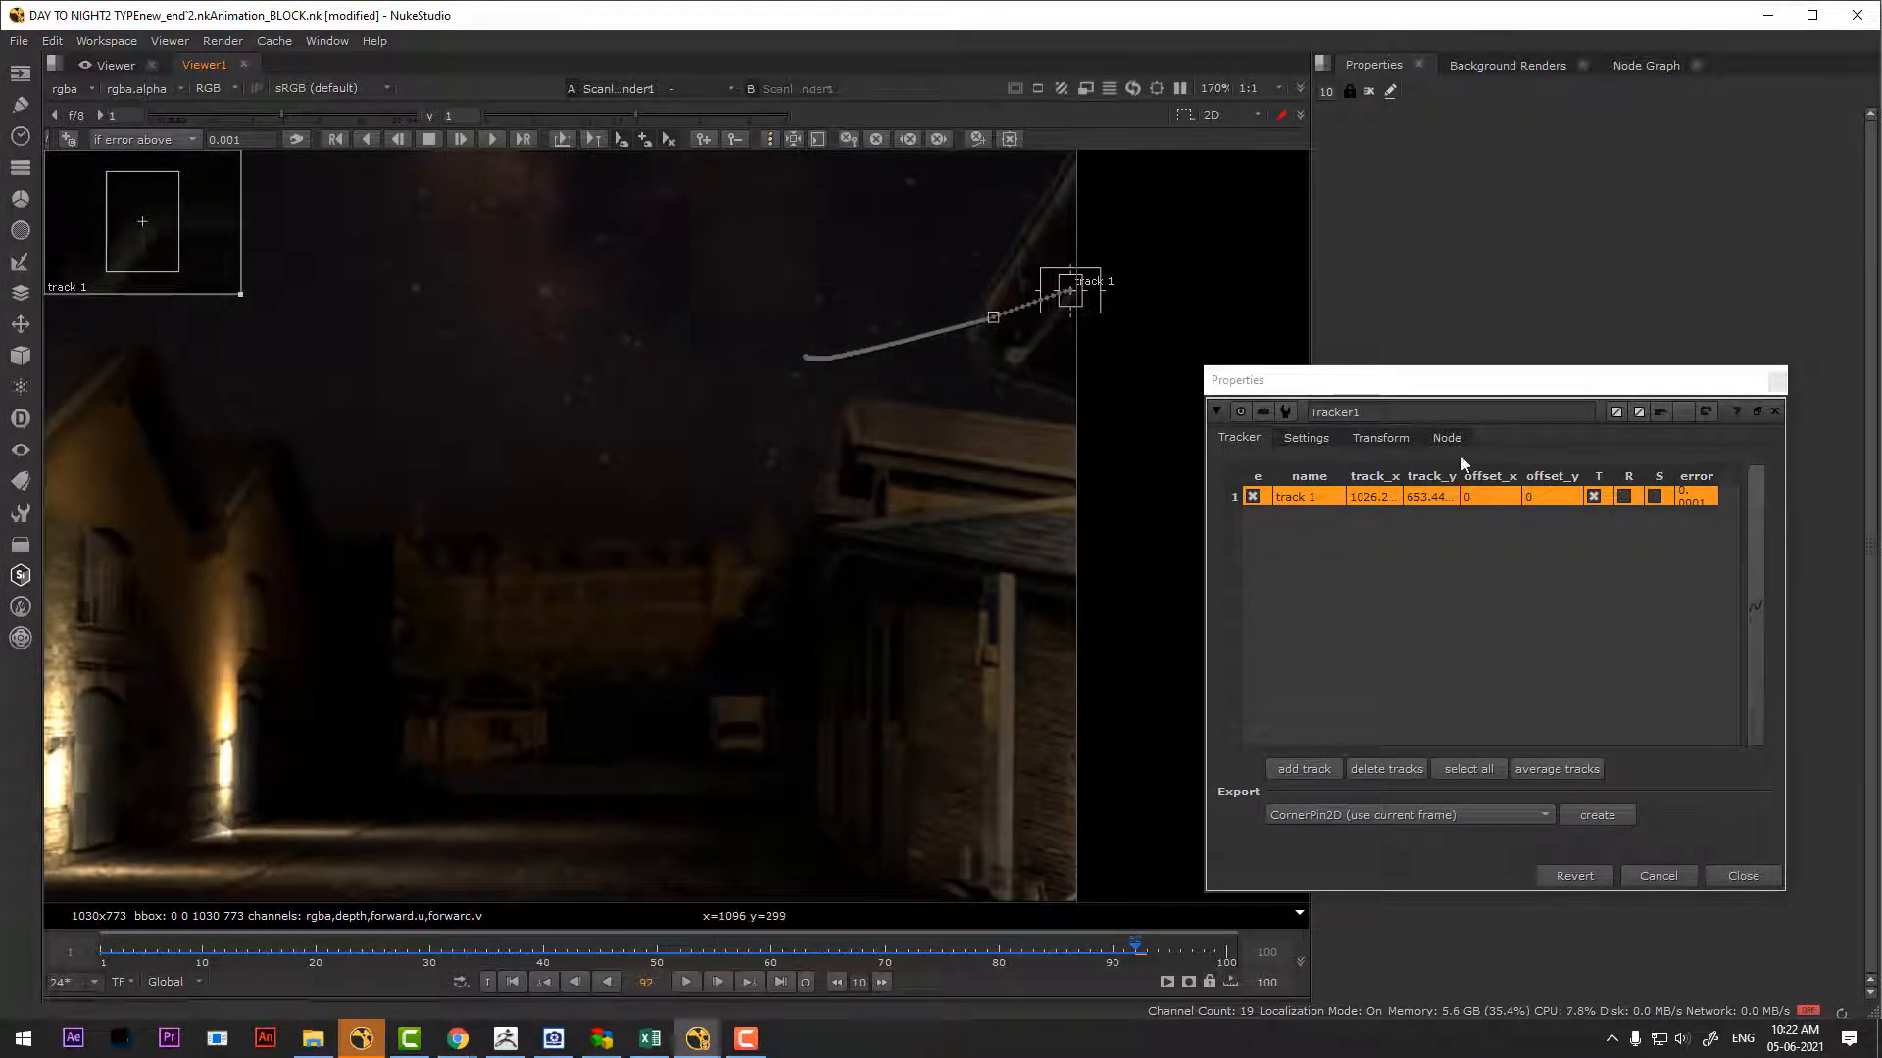
Export the track from Tracker1 as a Transform (match-move, baked) node and close the tracker's properties
left_click_drag(1451, 392, 1419, 318)
left_click(1343, 369)
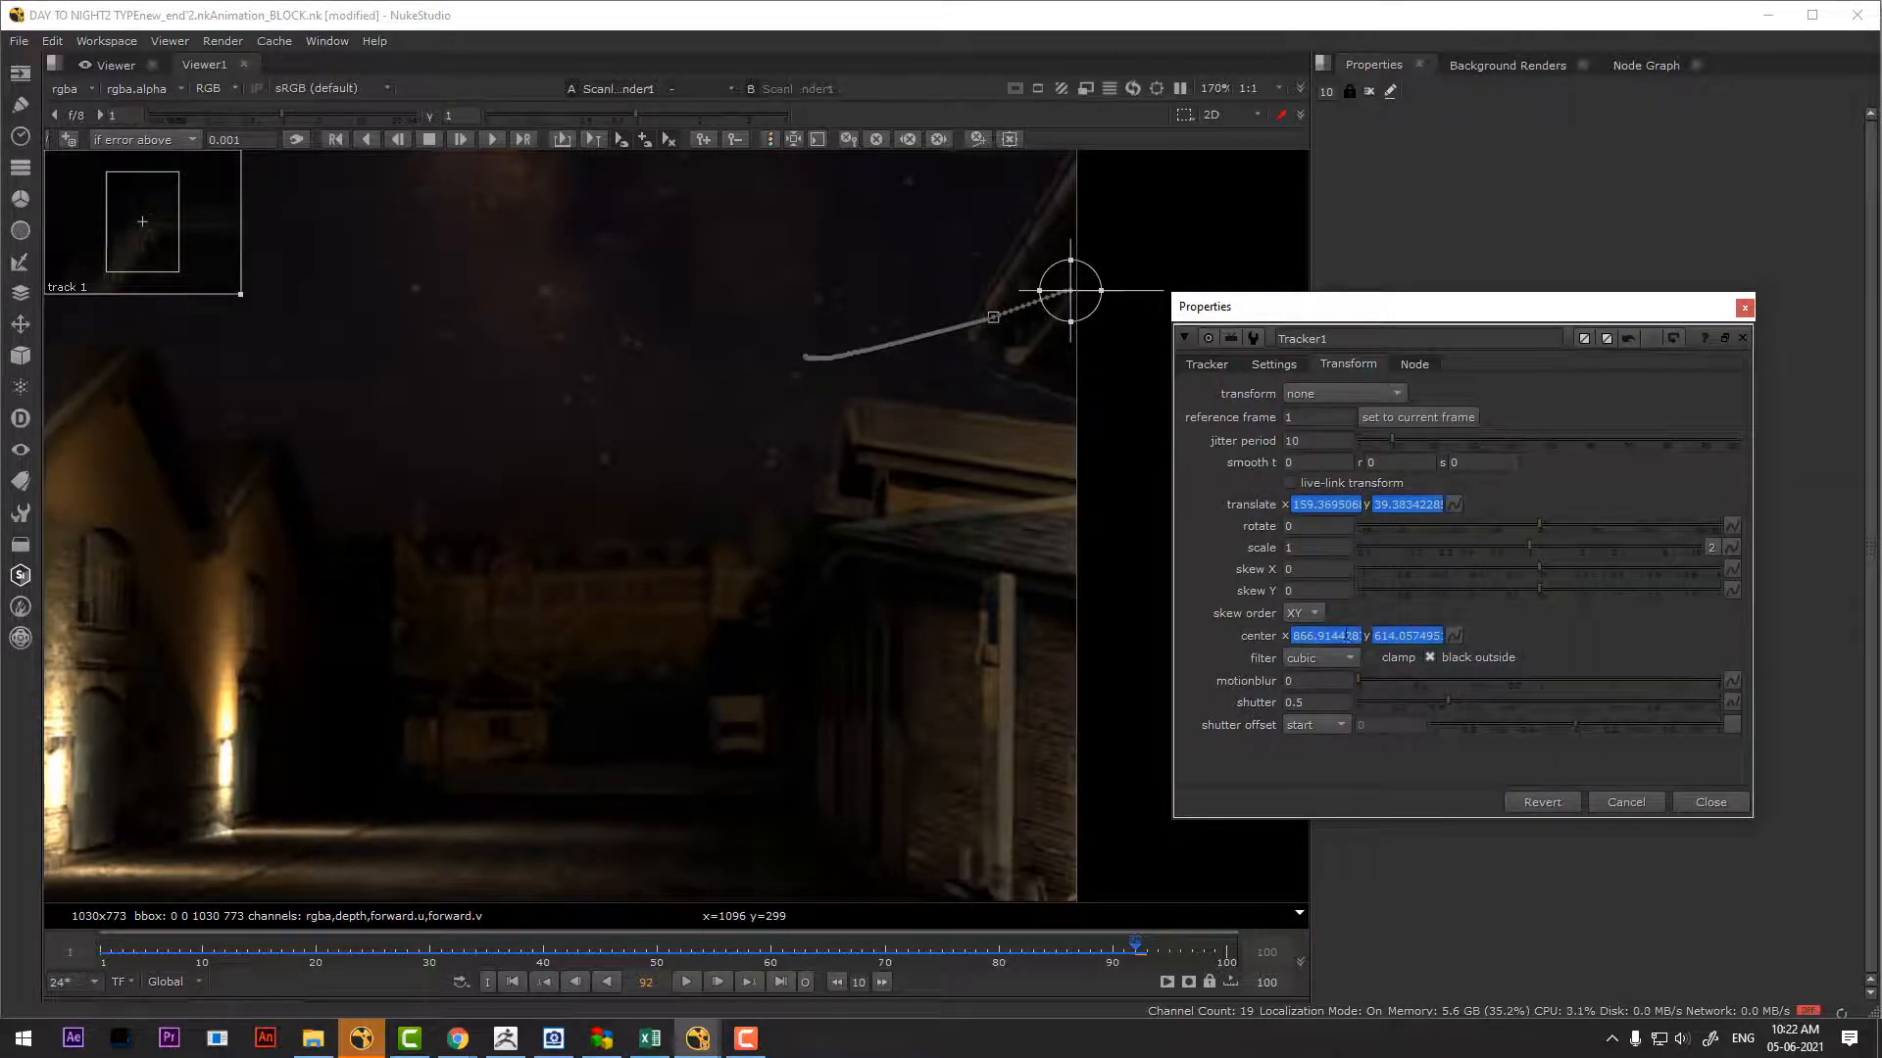
left_click(1208, 366)
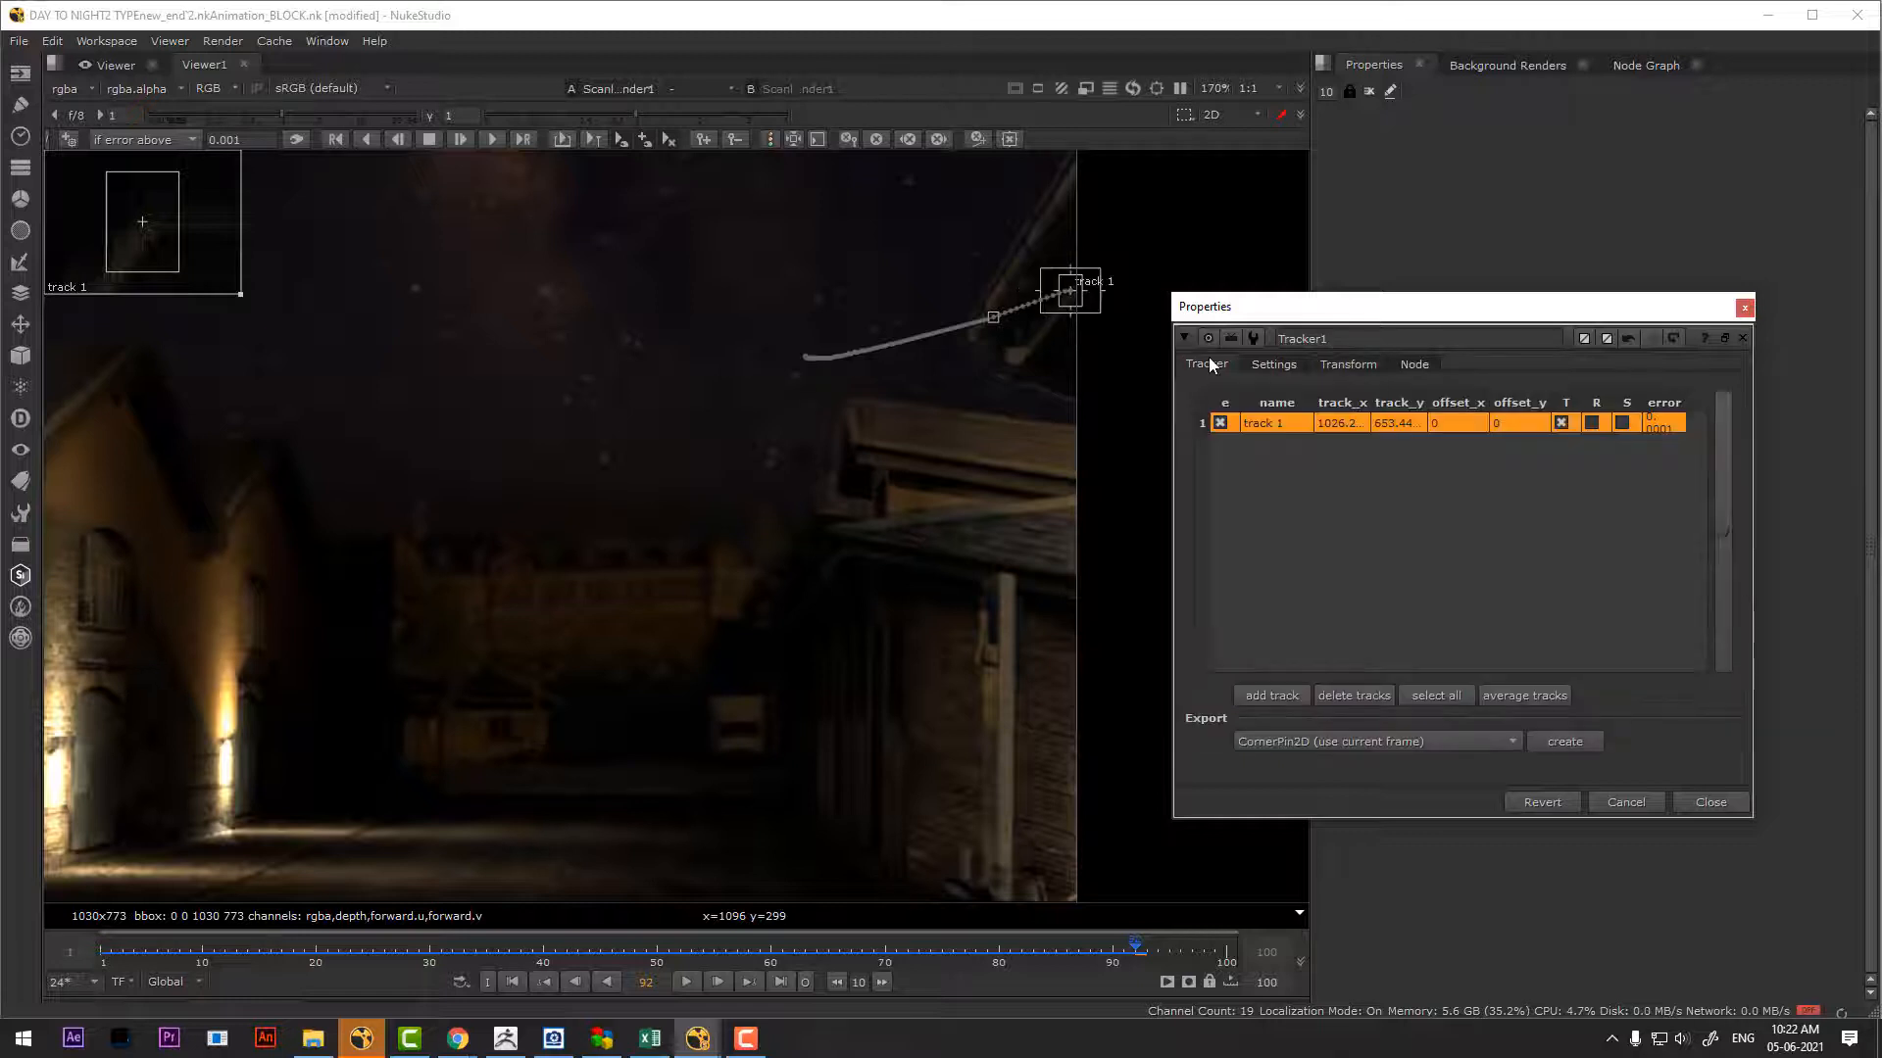
left_click(1402, 742)
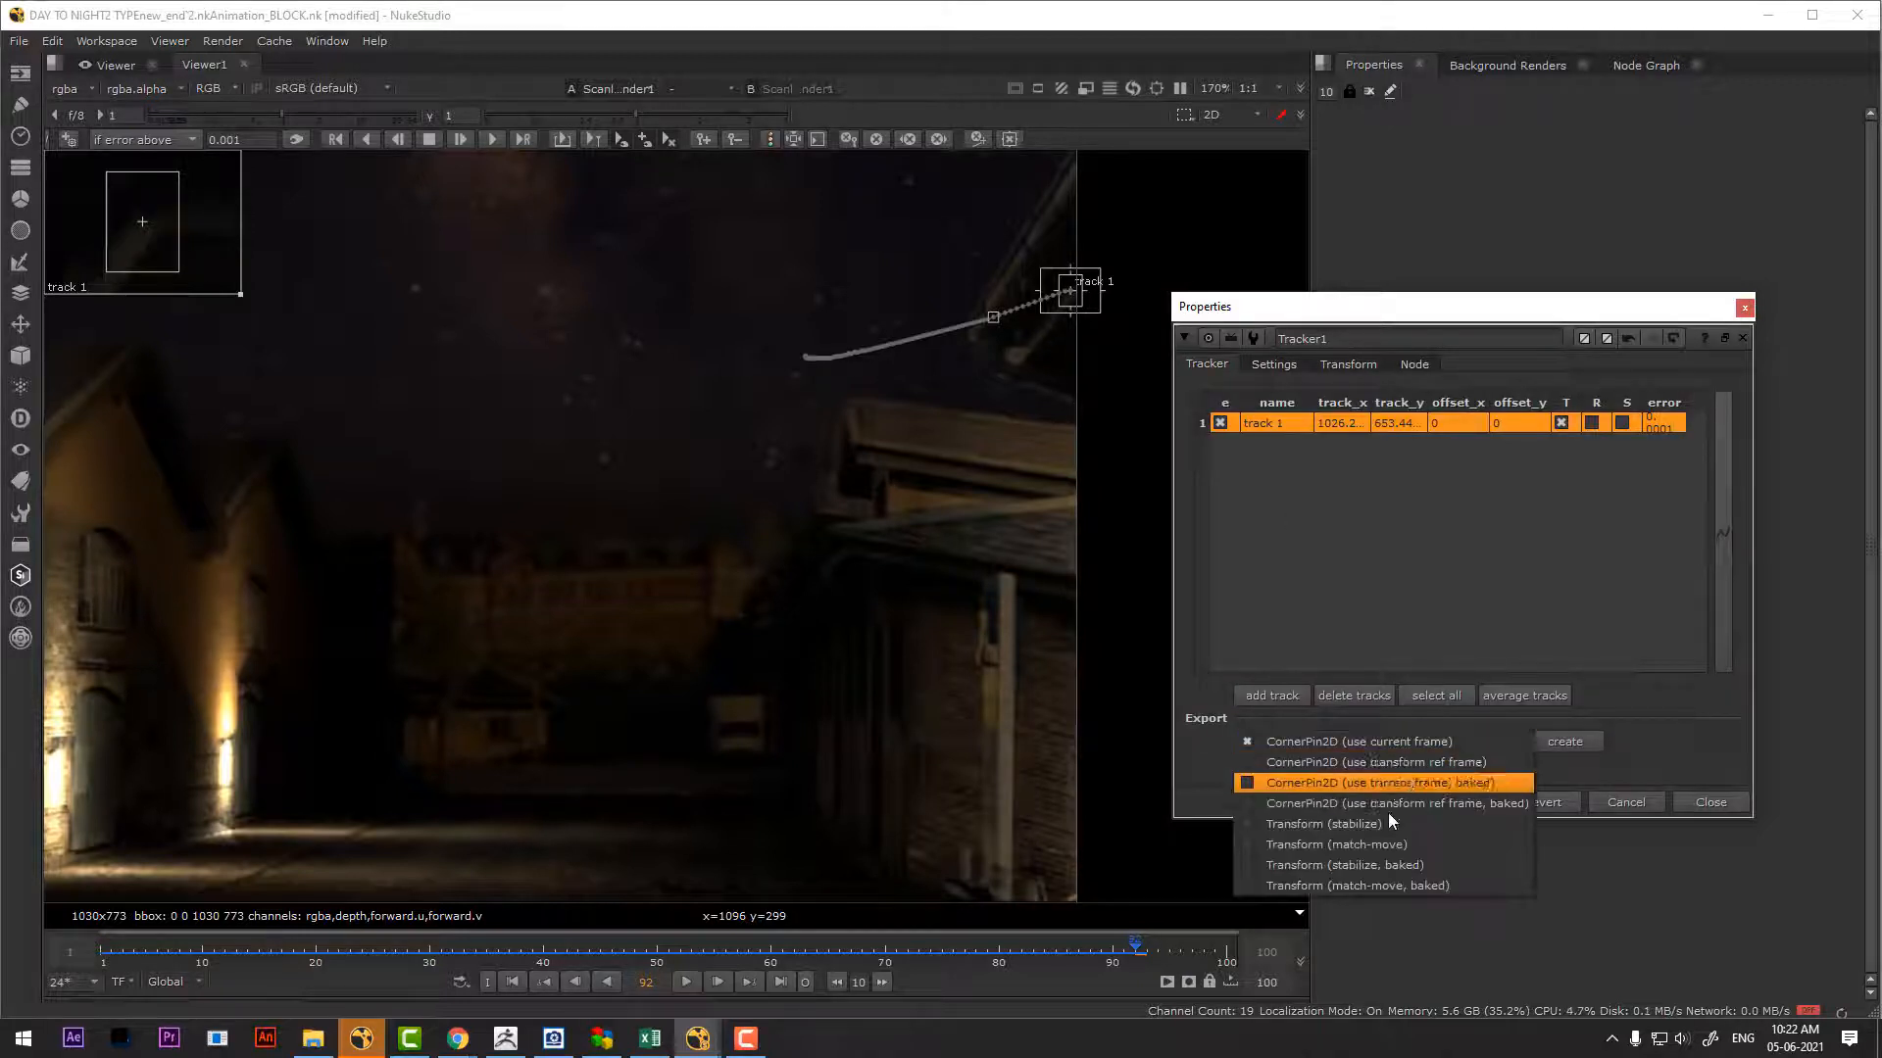
left_click(1372, 885)
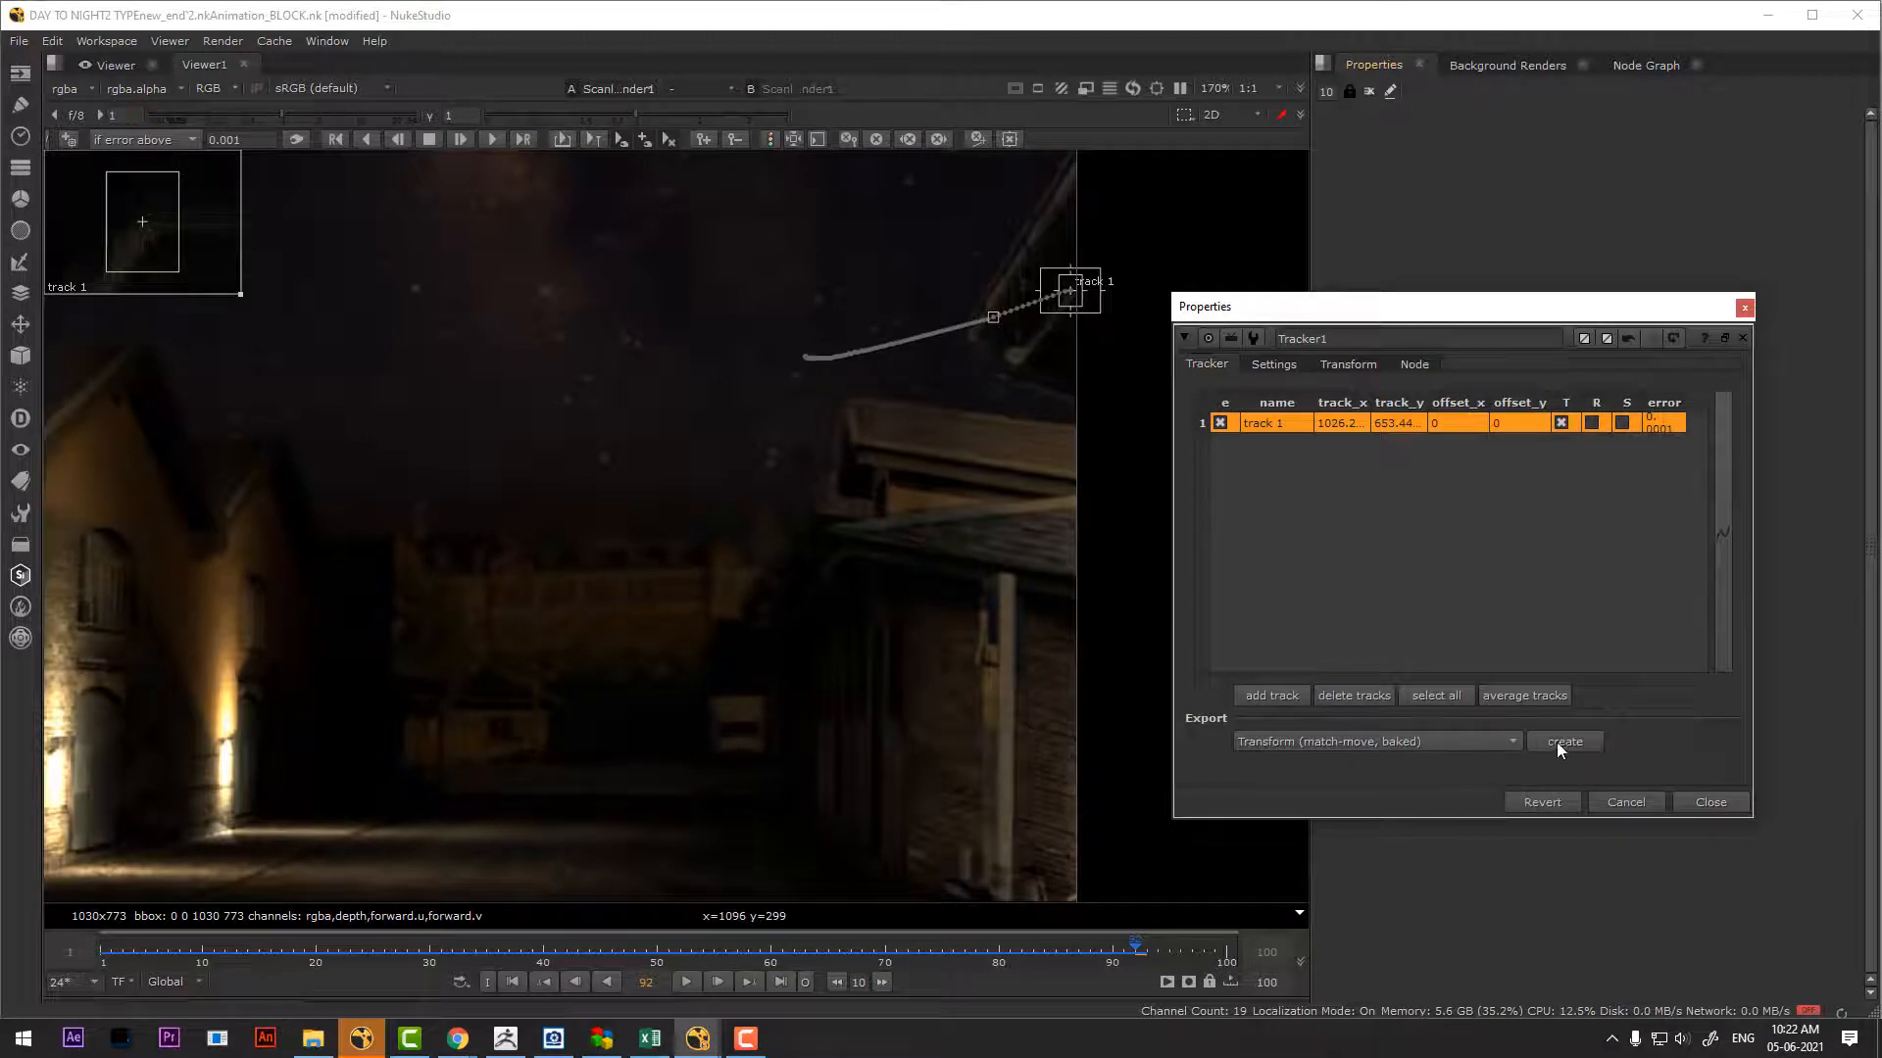
left_click(1683, 802)
Extract Transform_MatchMove2 from the light's chain and insert the new Transform_MatchMove1 between FrameHold1 and Merge1
left_click(1634, 65)
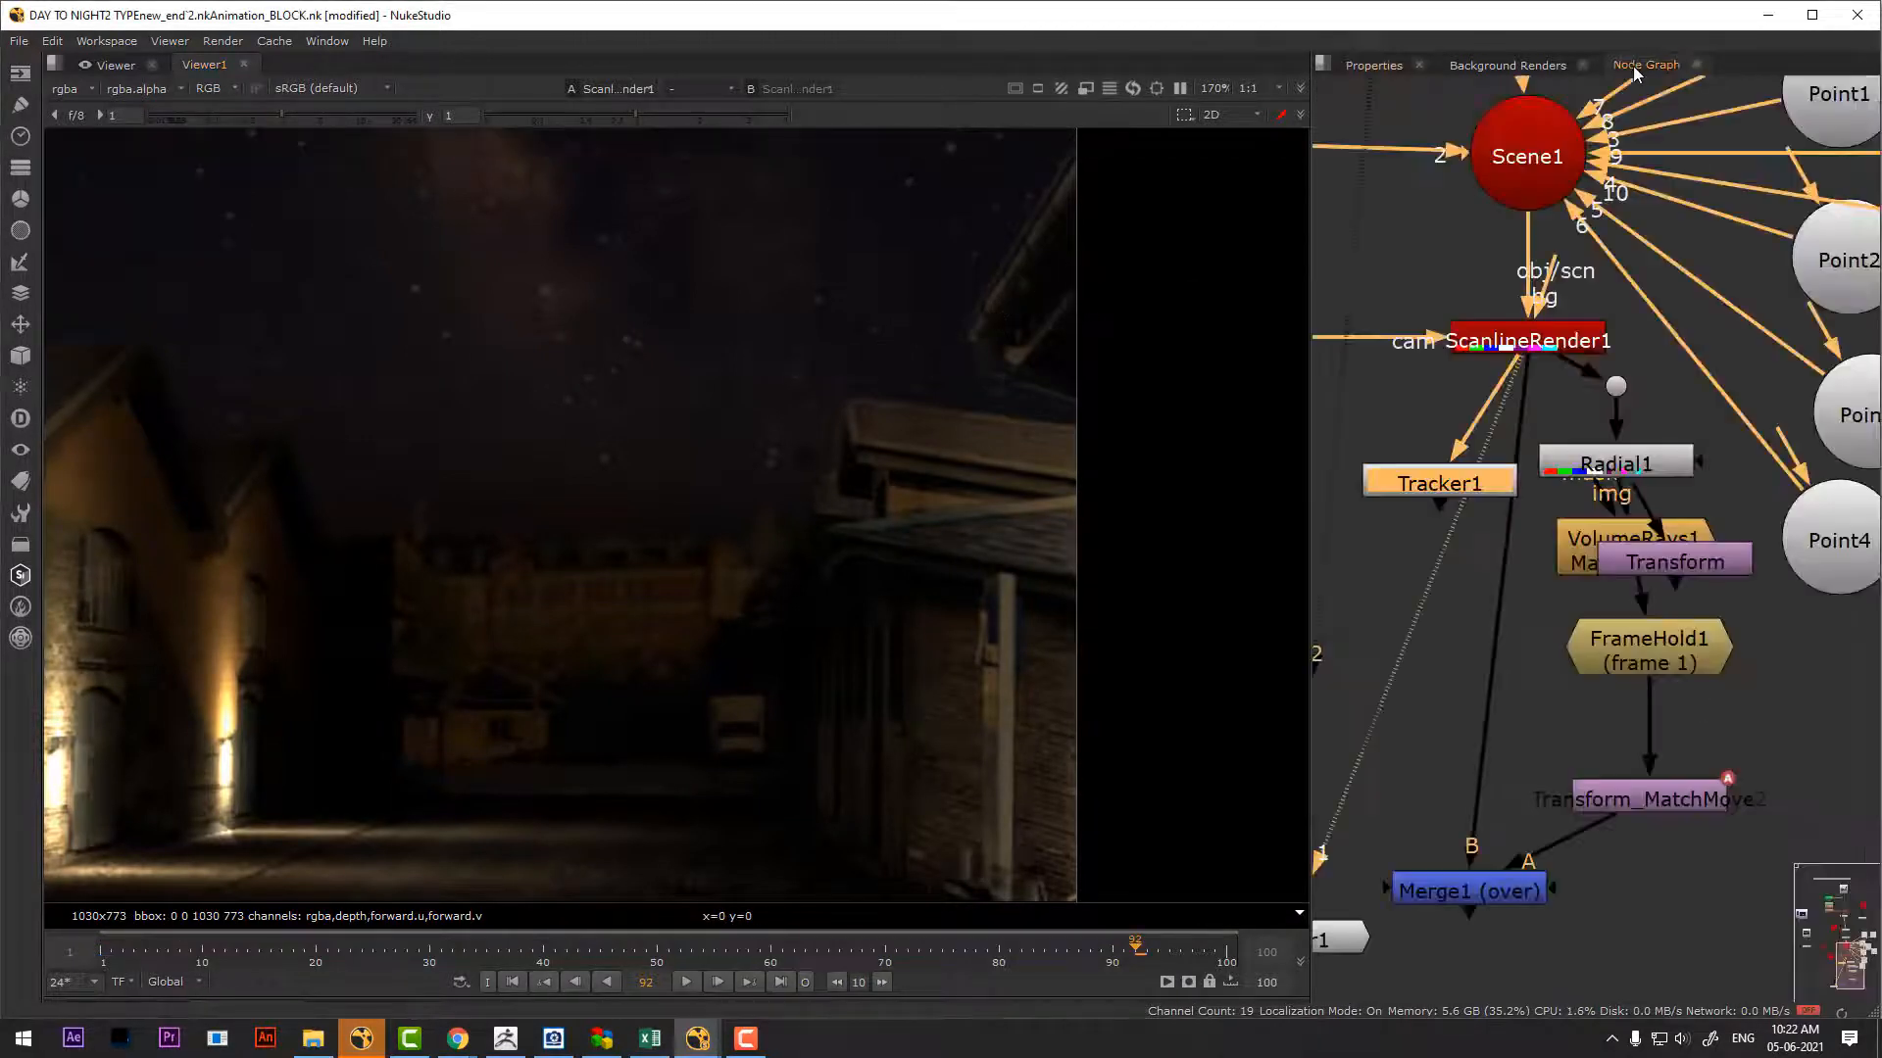
middle_click_drag(1703, 583, 1616, 490)
left_click_drag(1615, 490, 1740, 638)
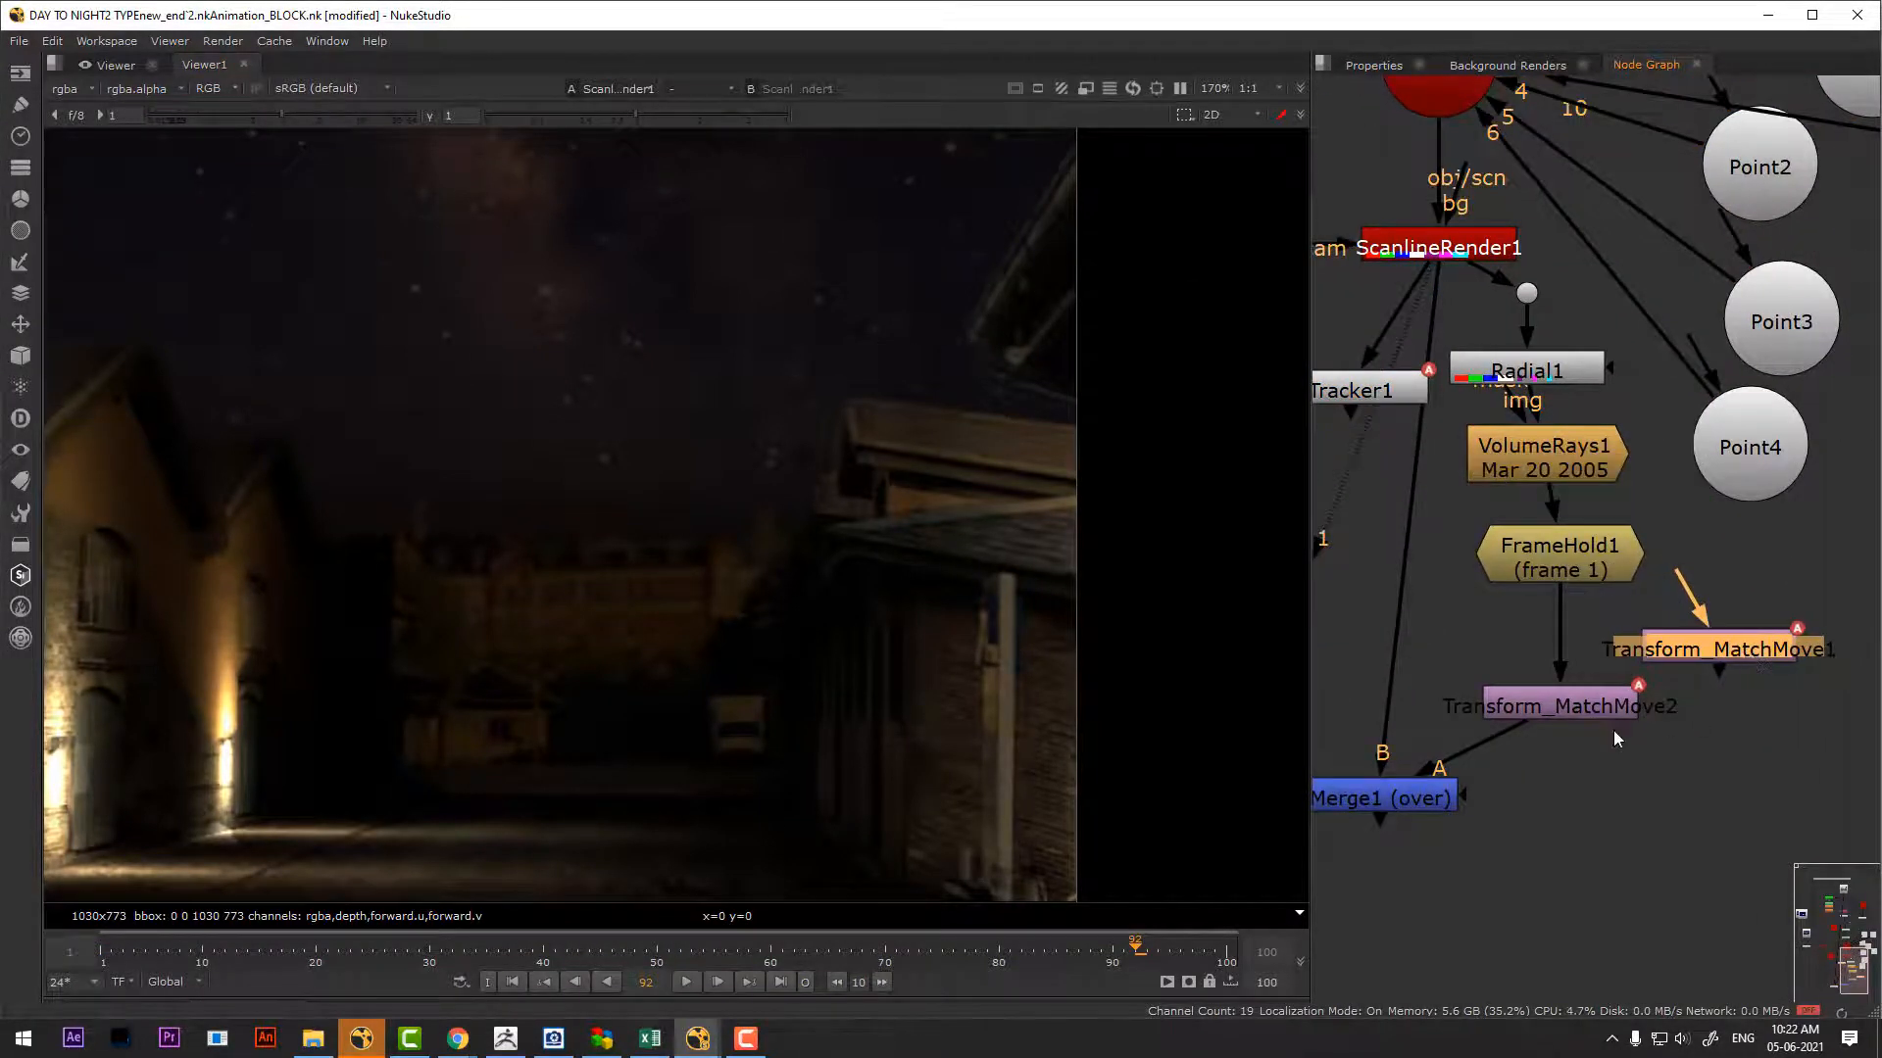
left_click(1580, 704)
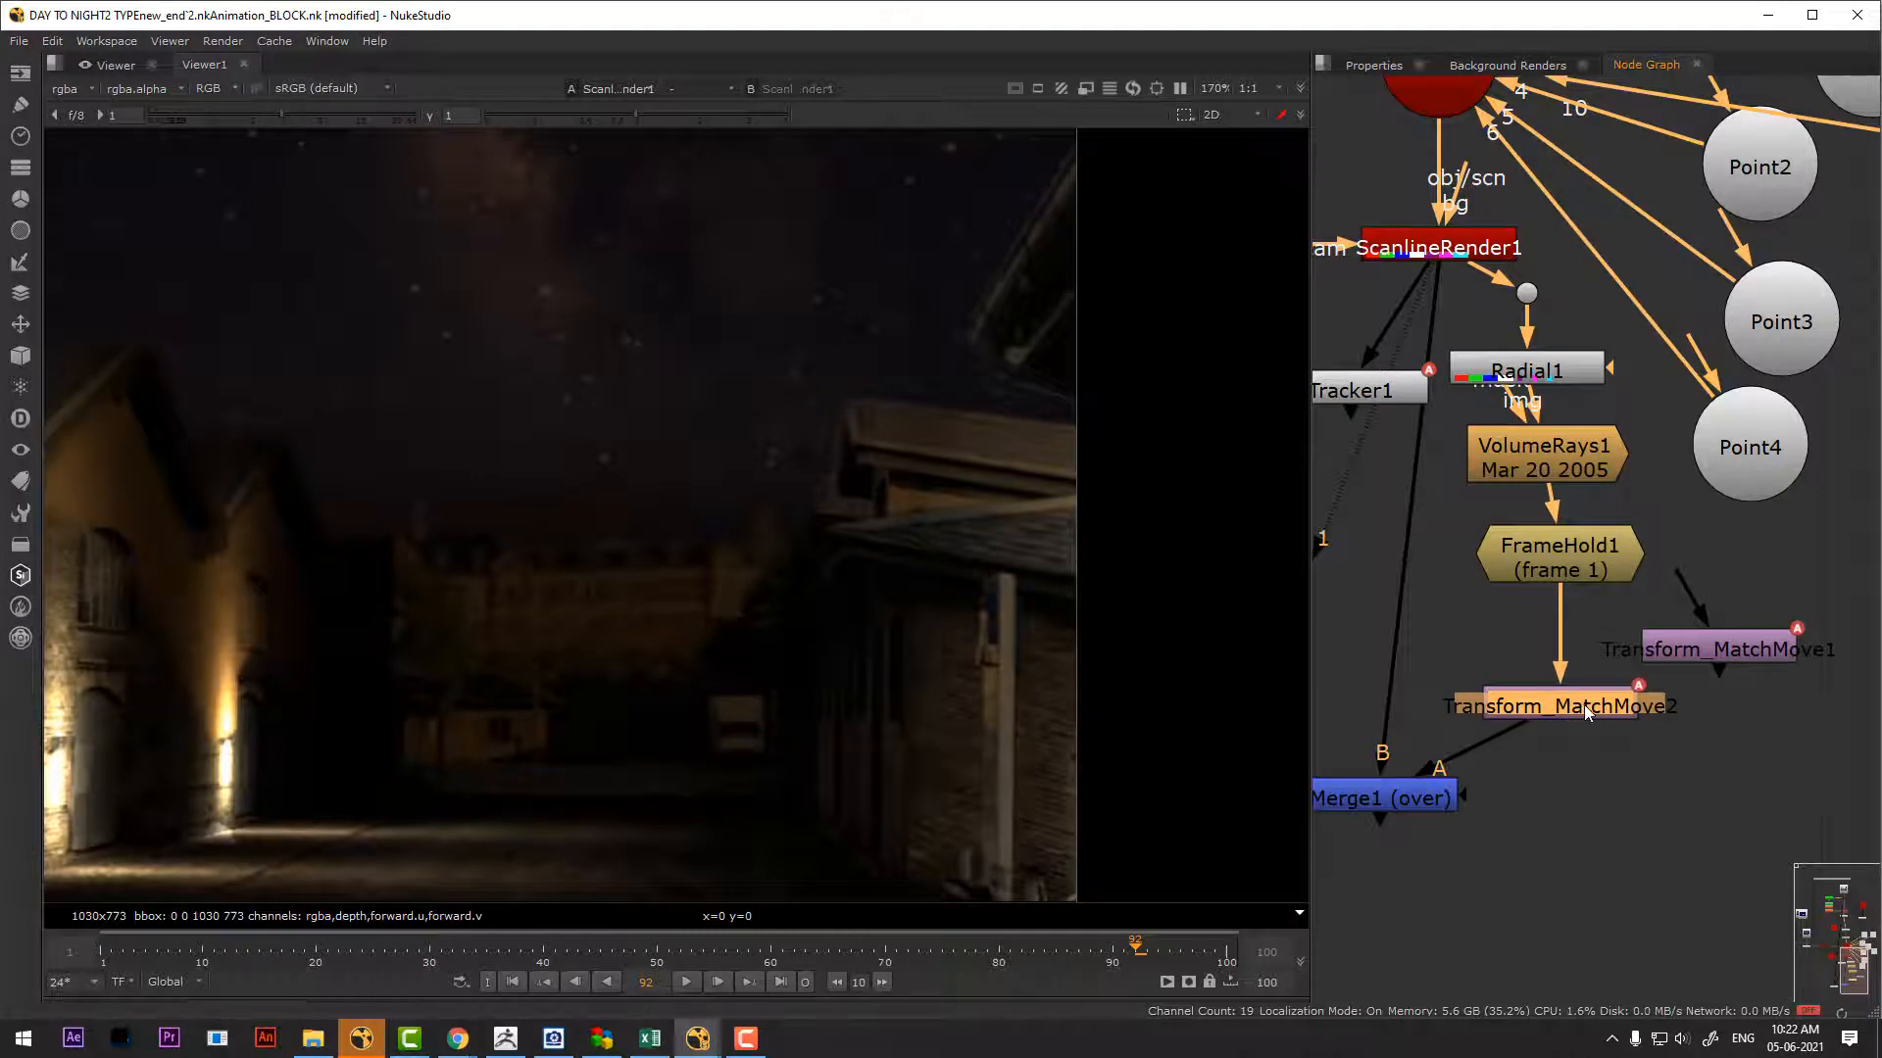
left_click_drag(1586, 704, 1637, 774, "ctrl+shift")
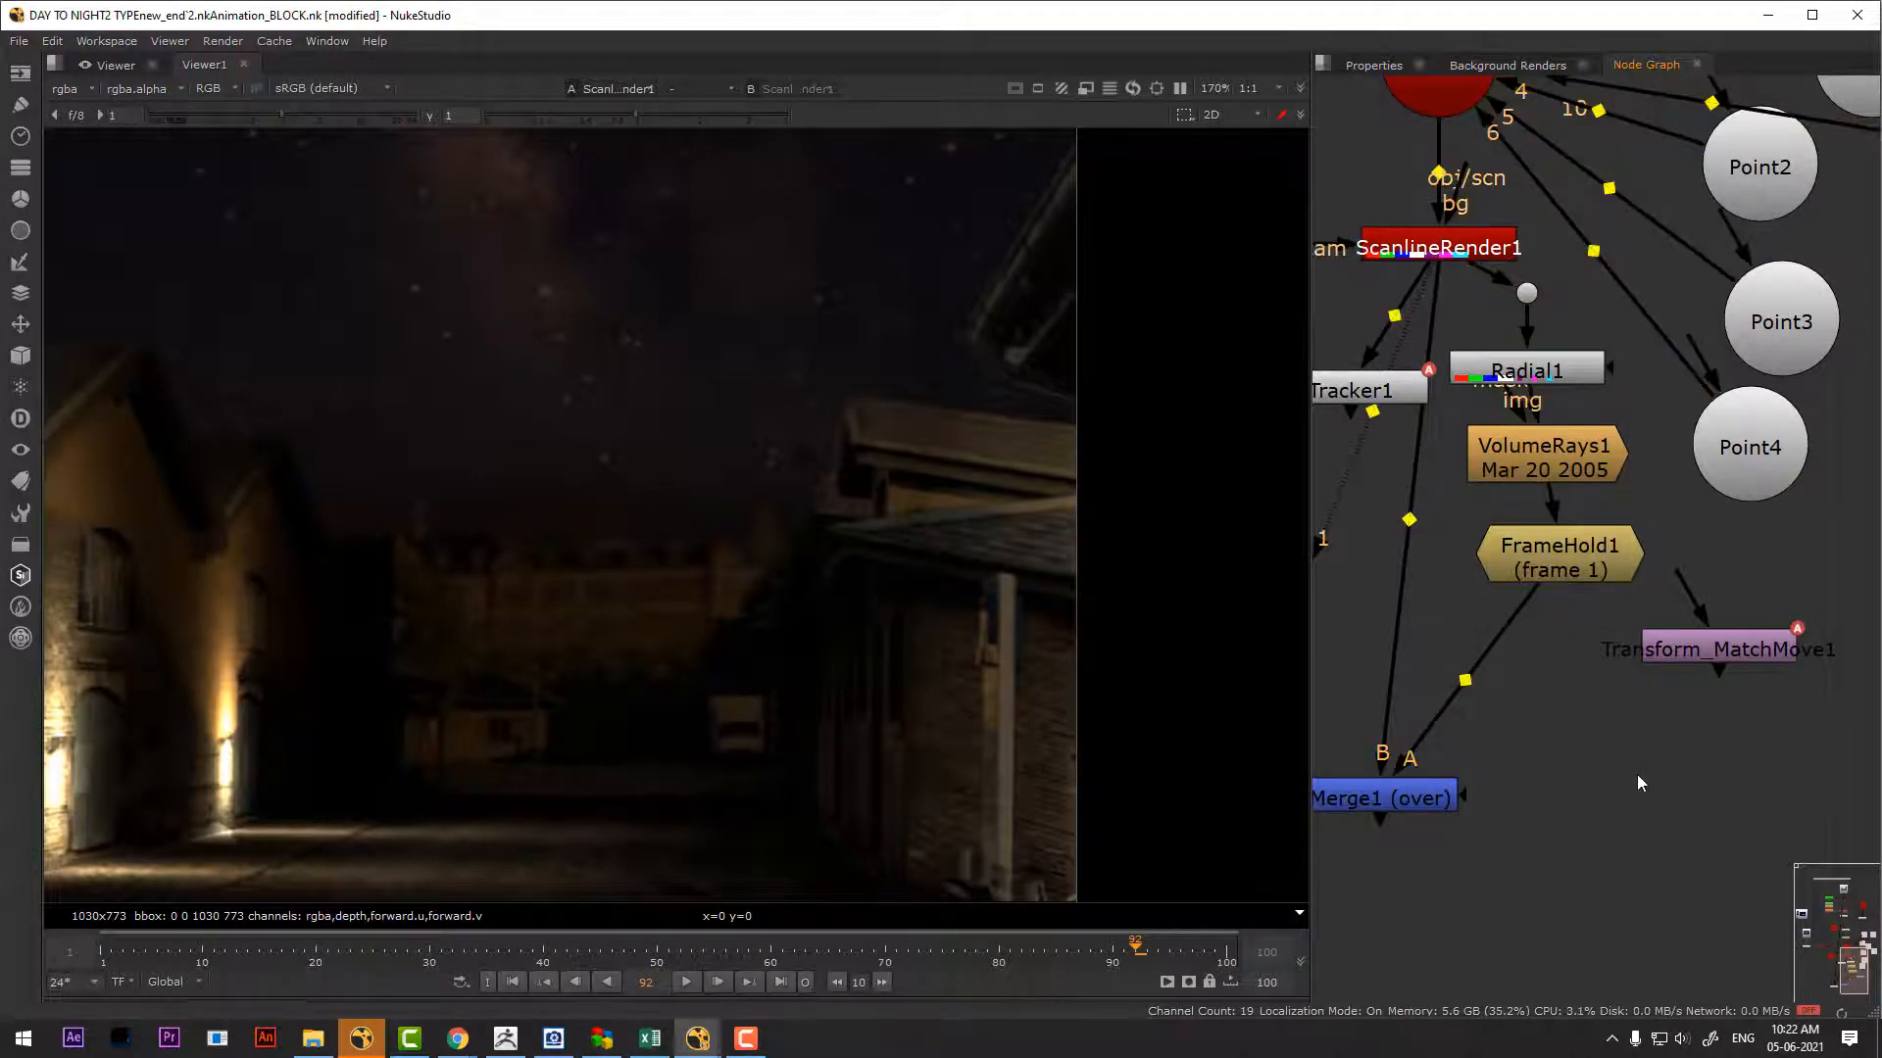
left_click_drag(1710, 647, 1507, 667)
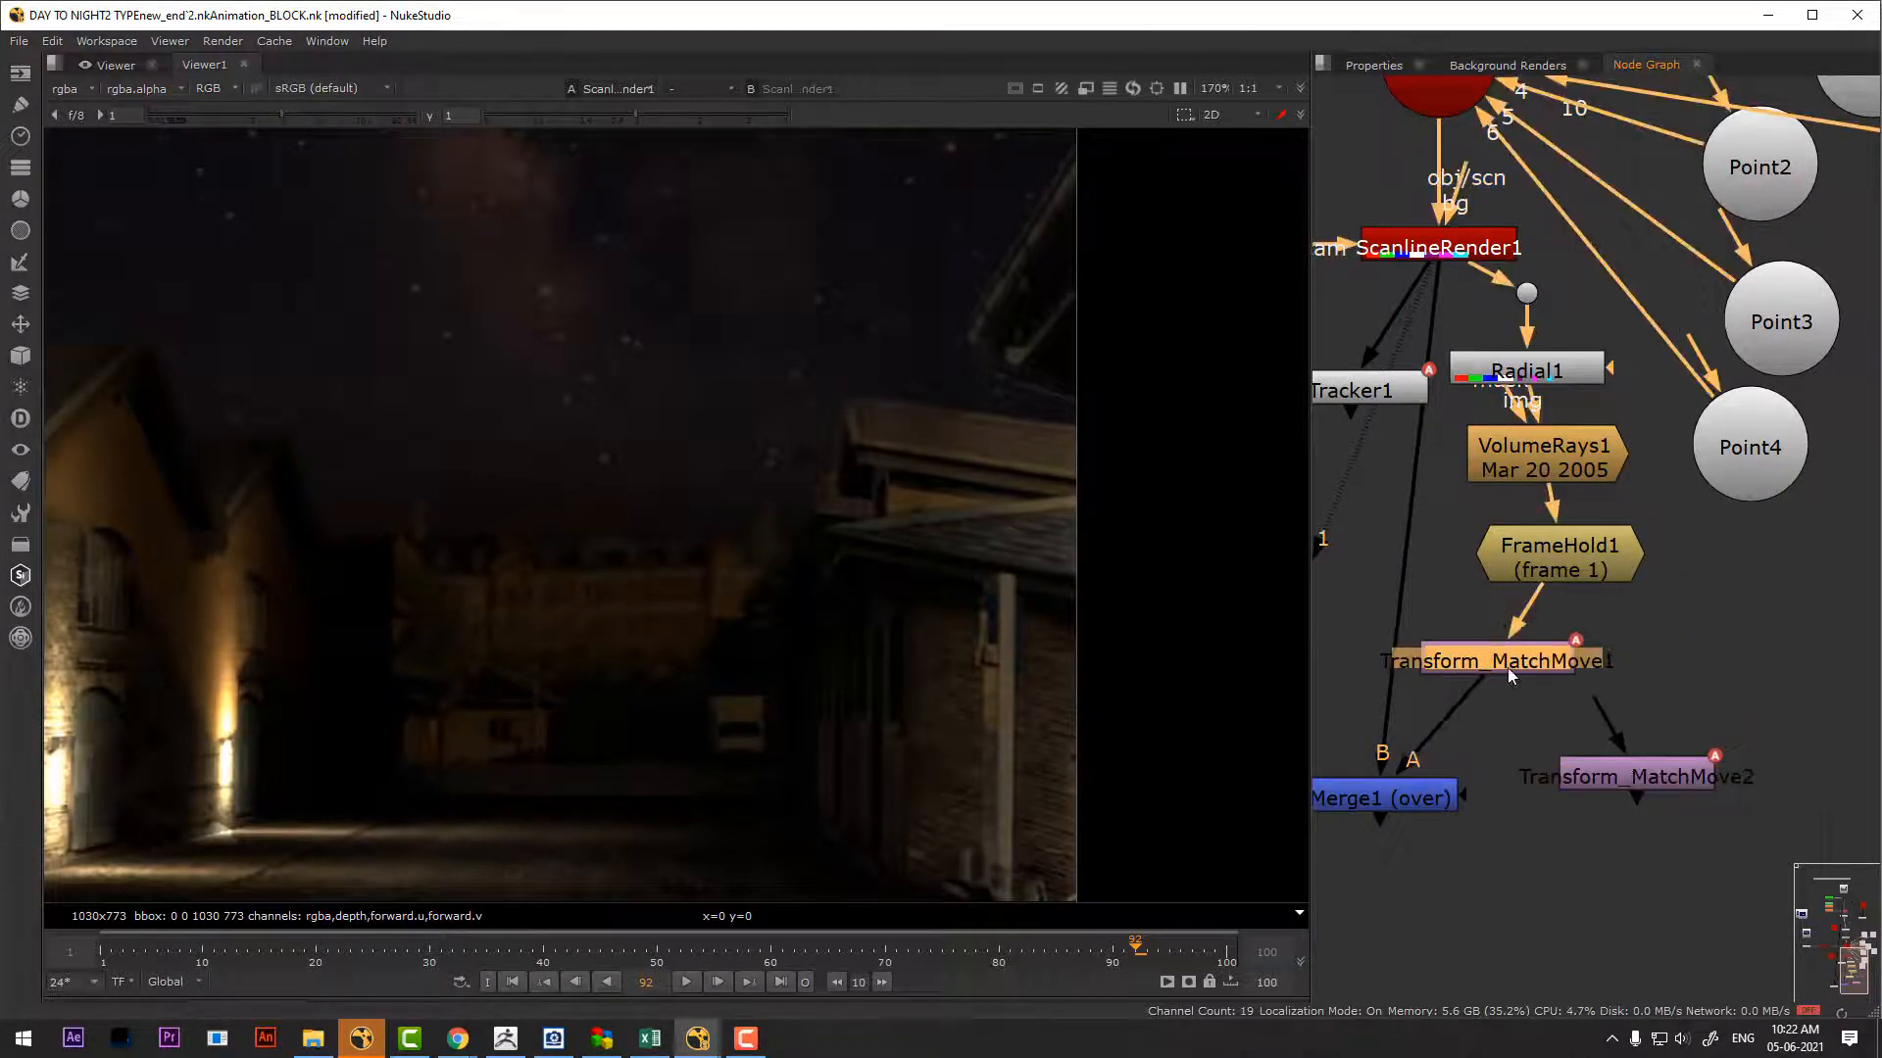
View Merge1 and play the composite from frame 1 to check the light's match-move, then return to frame 1
left_click(1395, 803)
key("1")
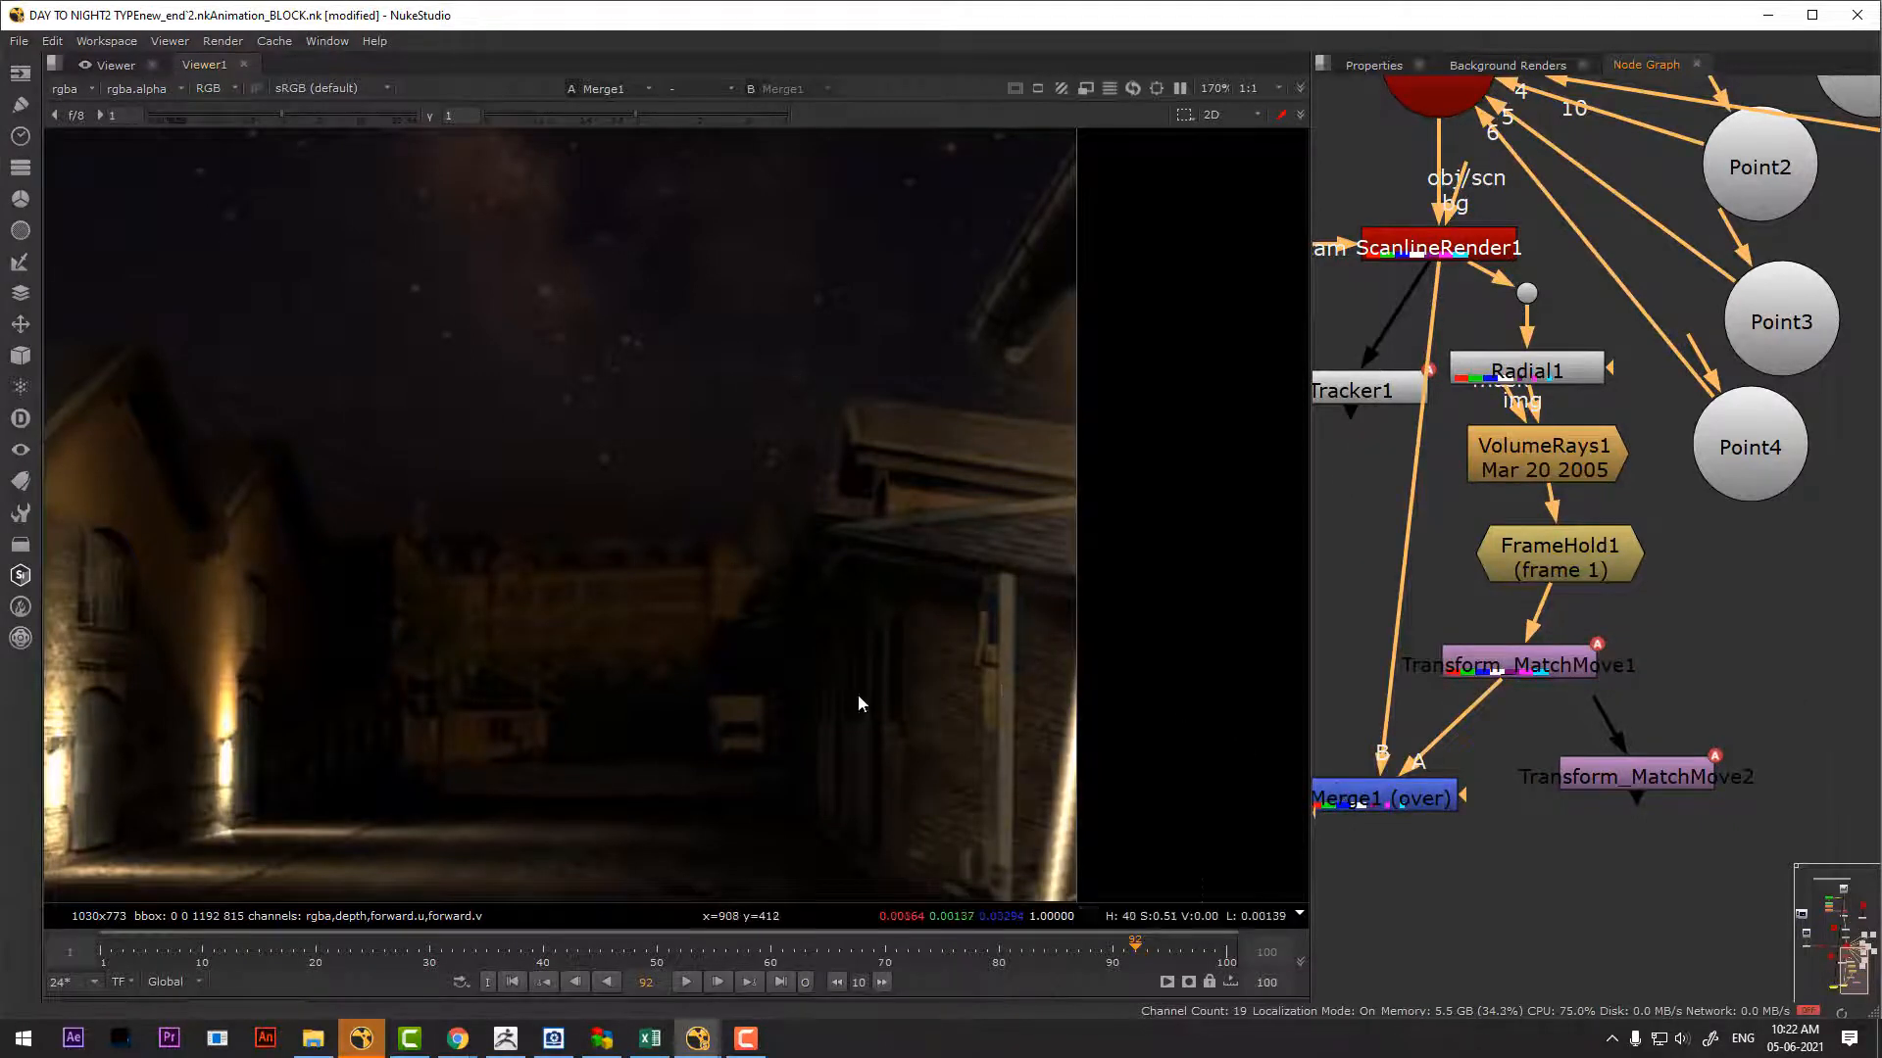
scroll(858, 700, "down", 2)
left_click(513, 983)
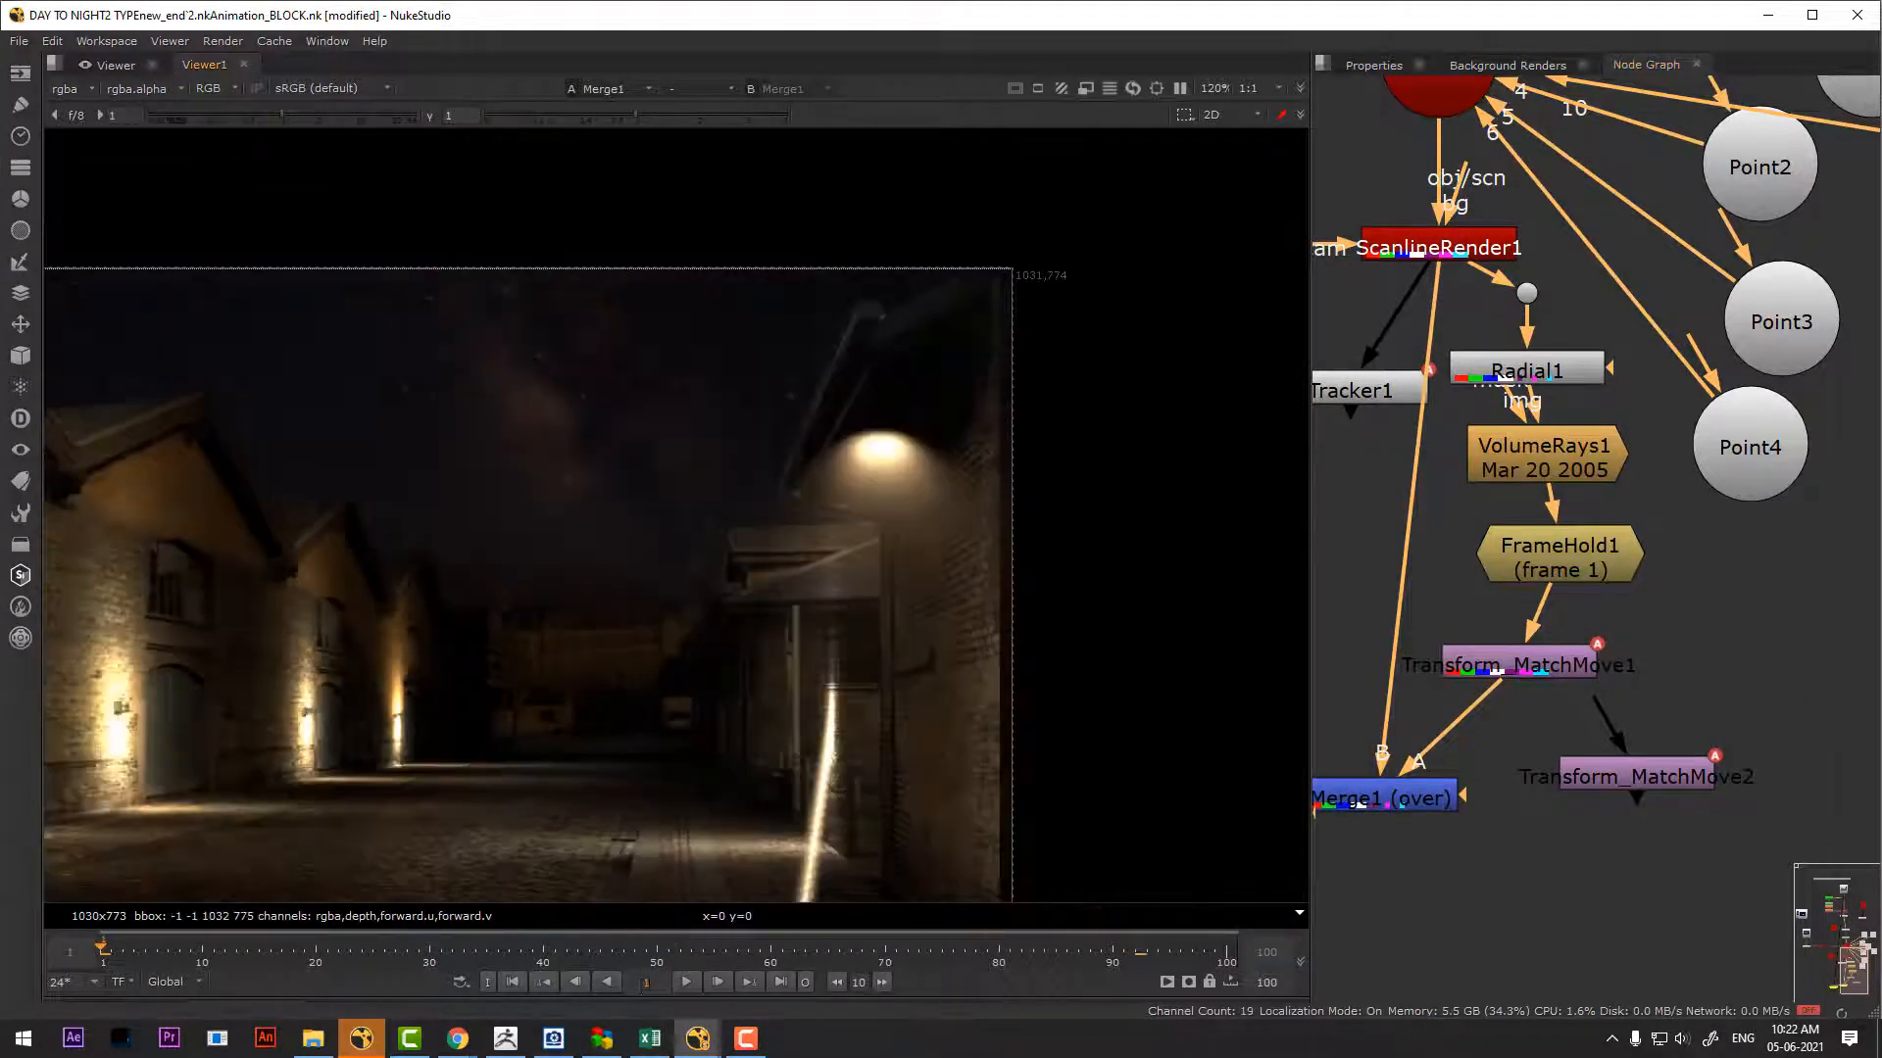
left_click(683, 983)
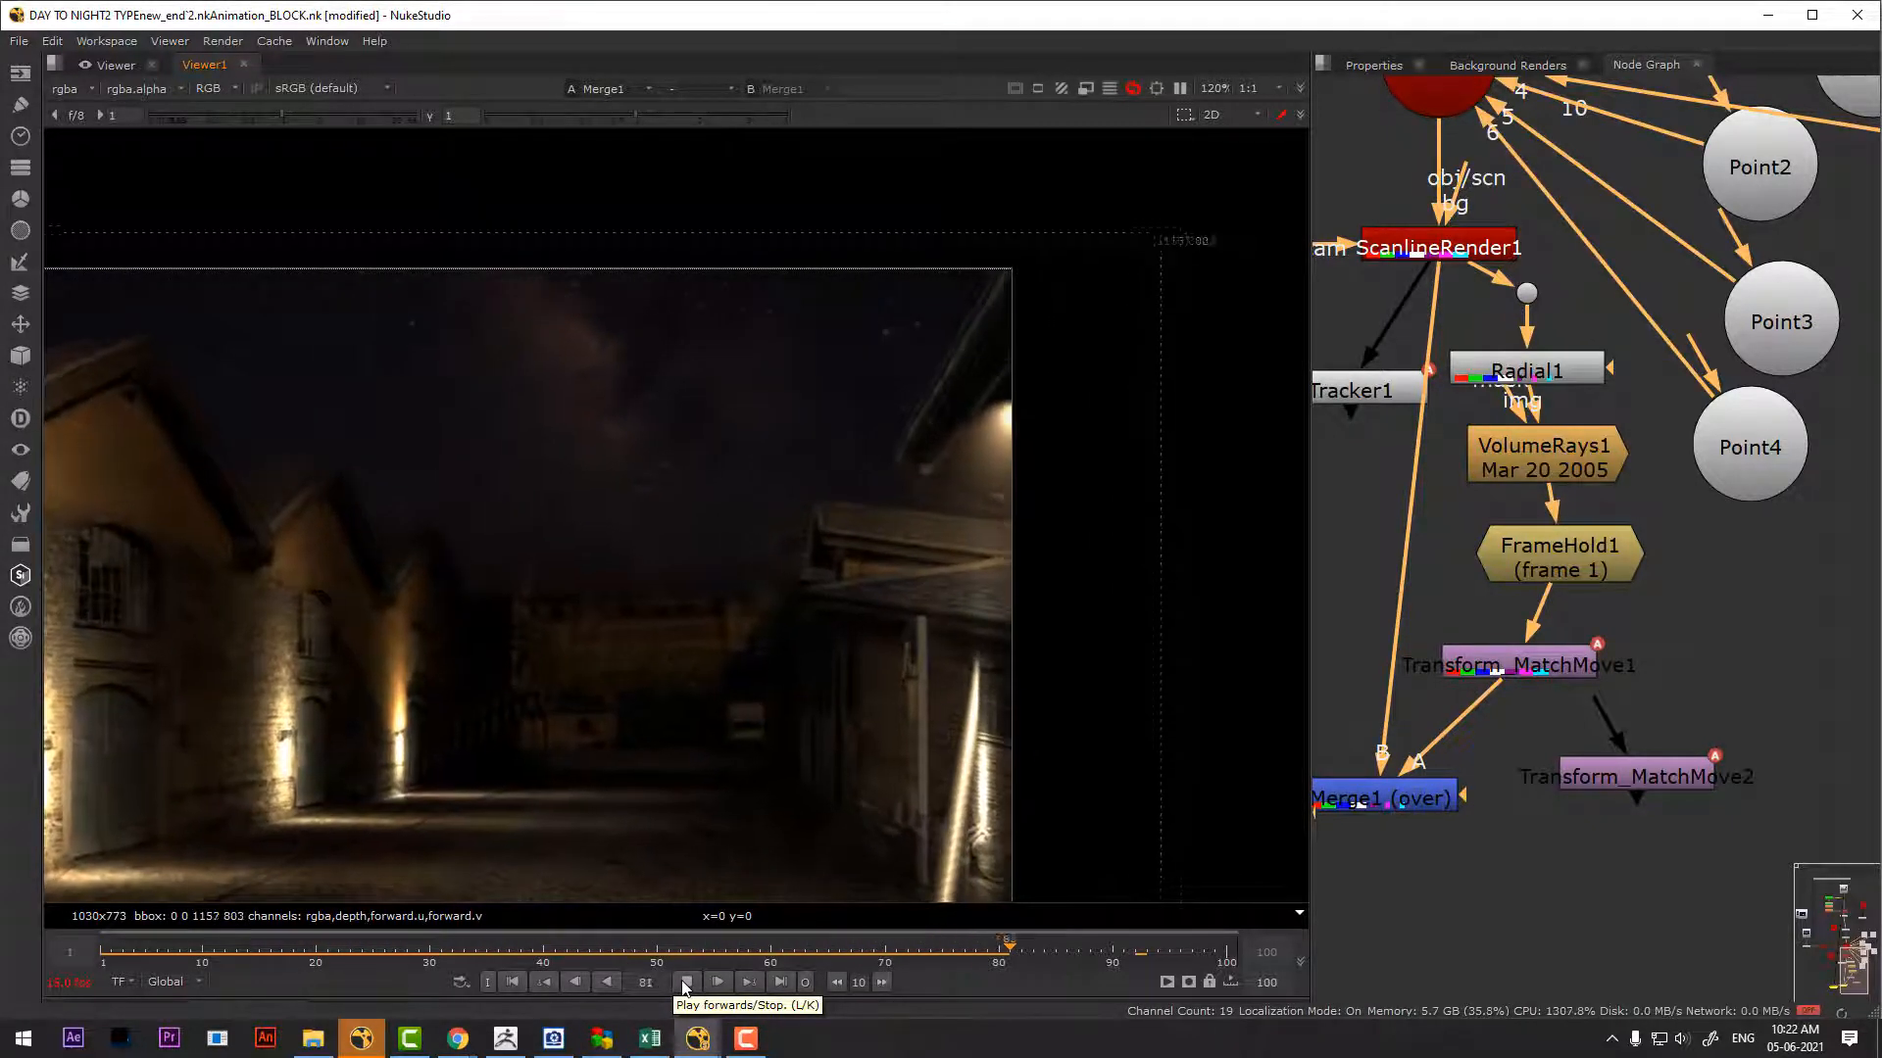
left_click(685, 982)
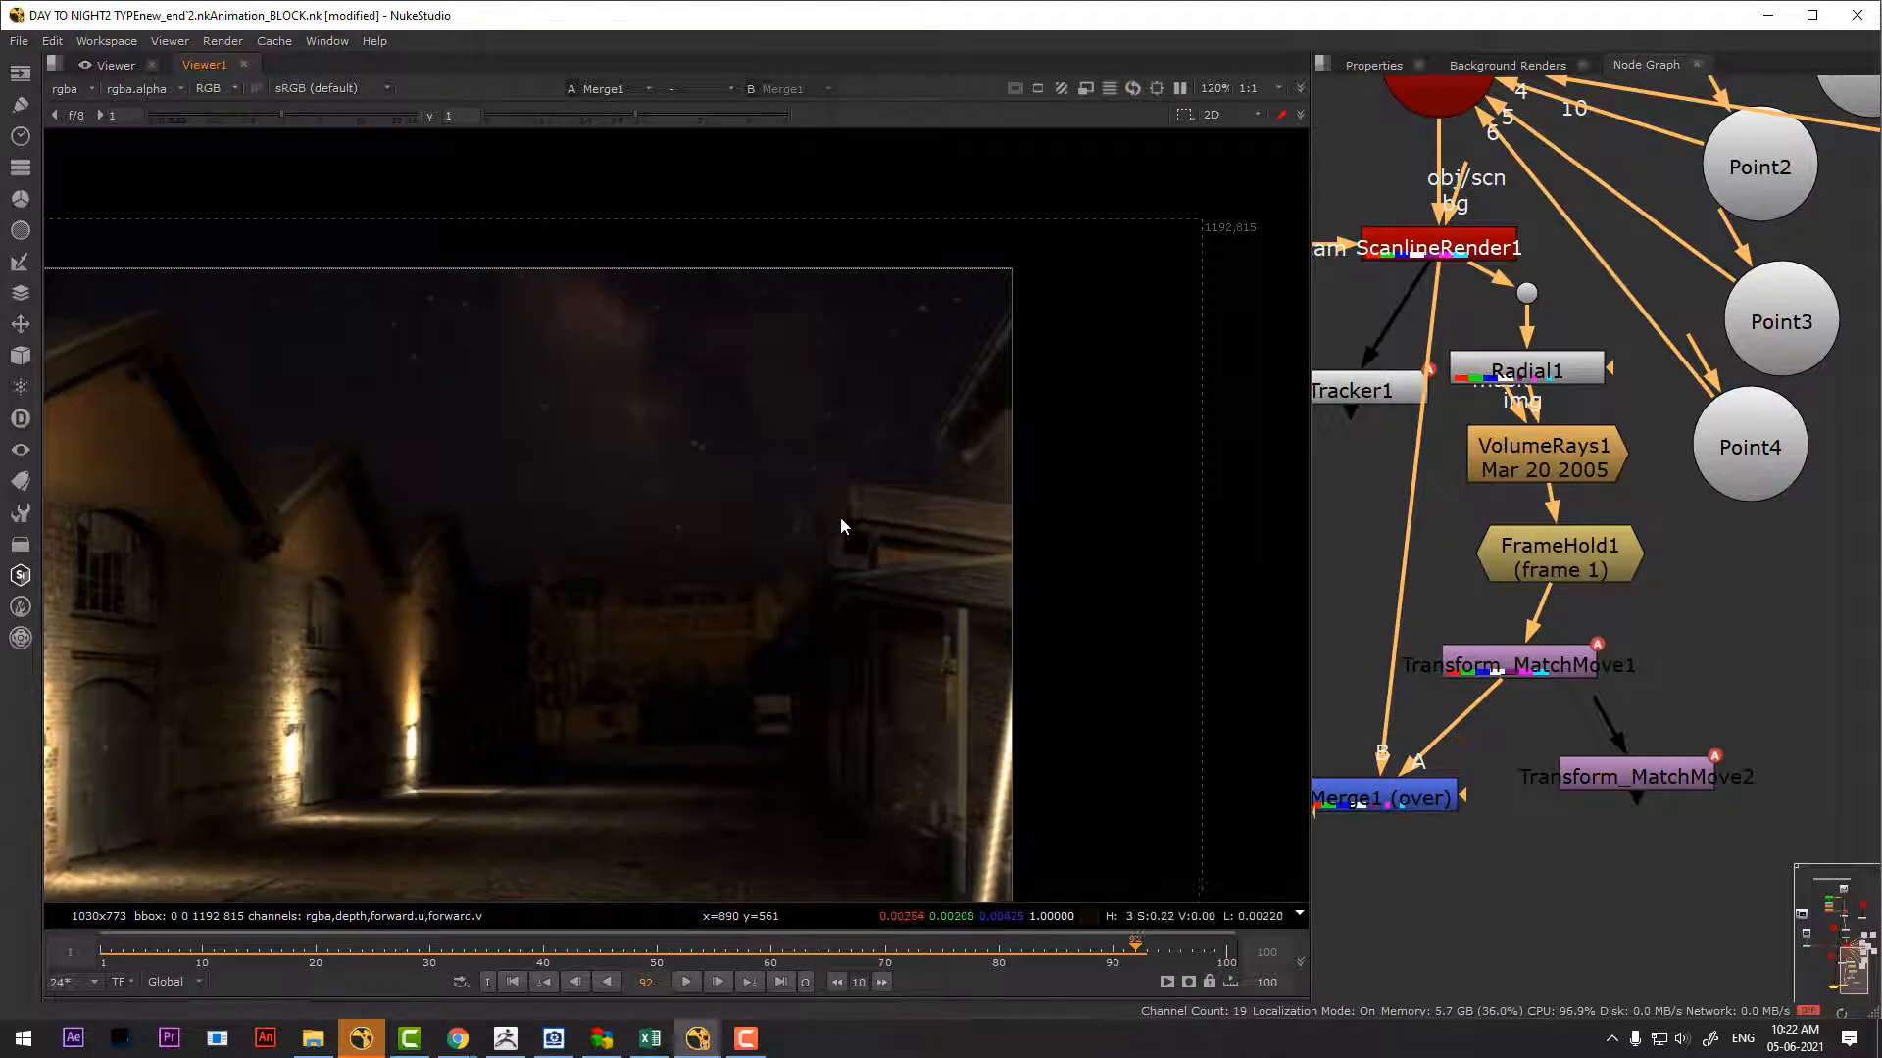
left_click(512, 982)
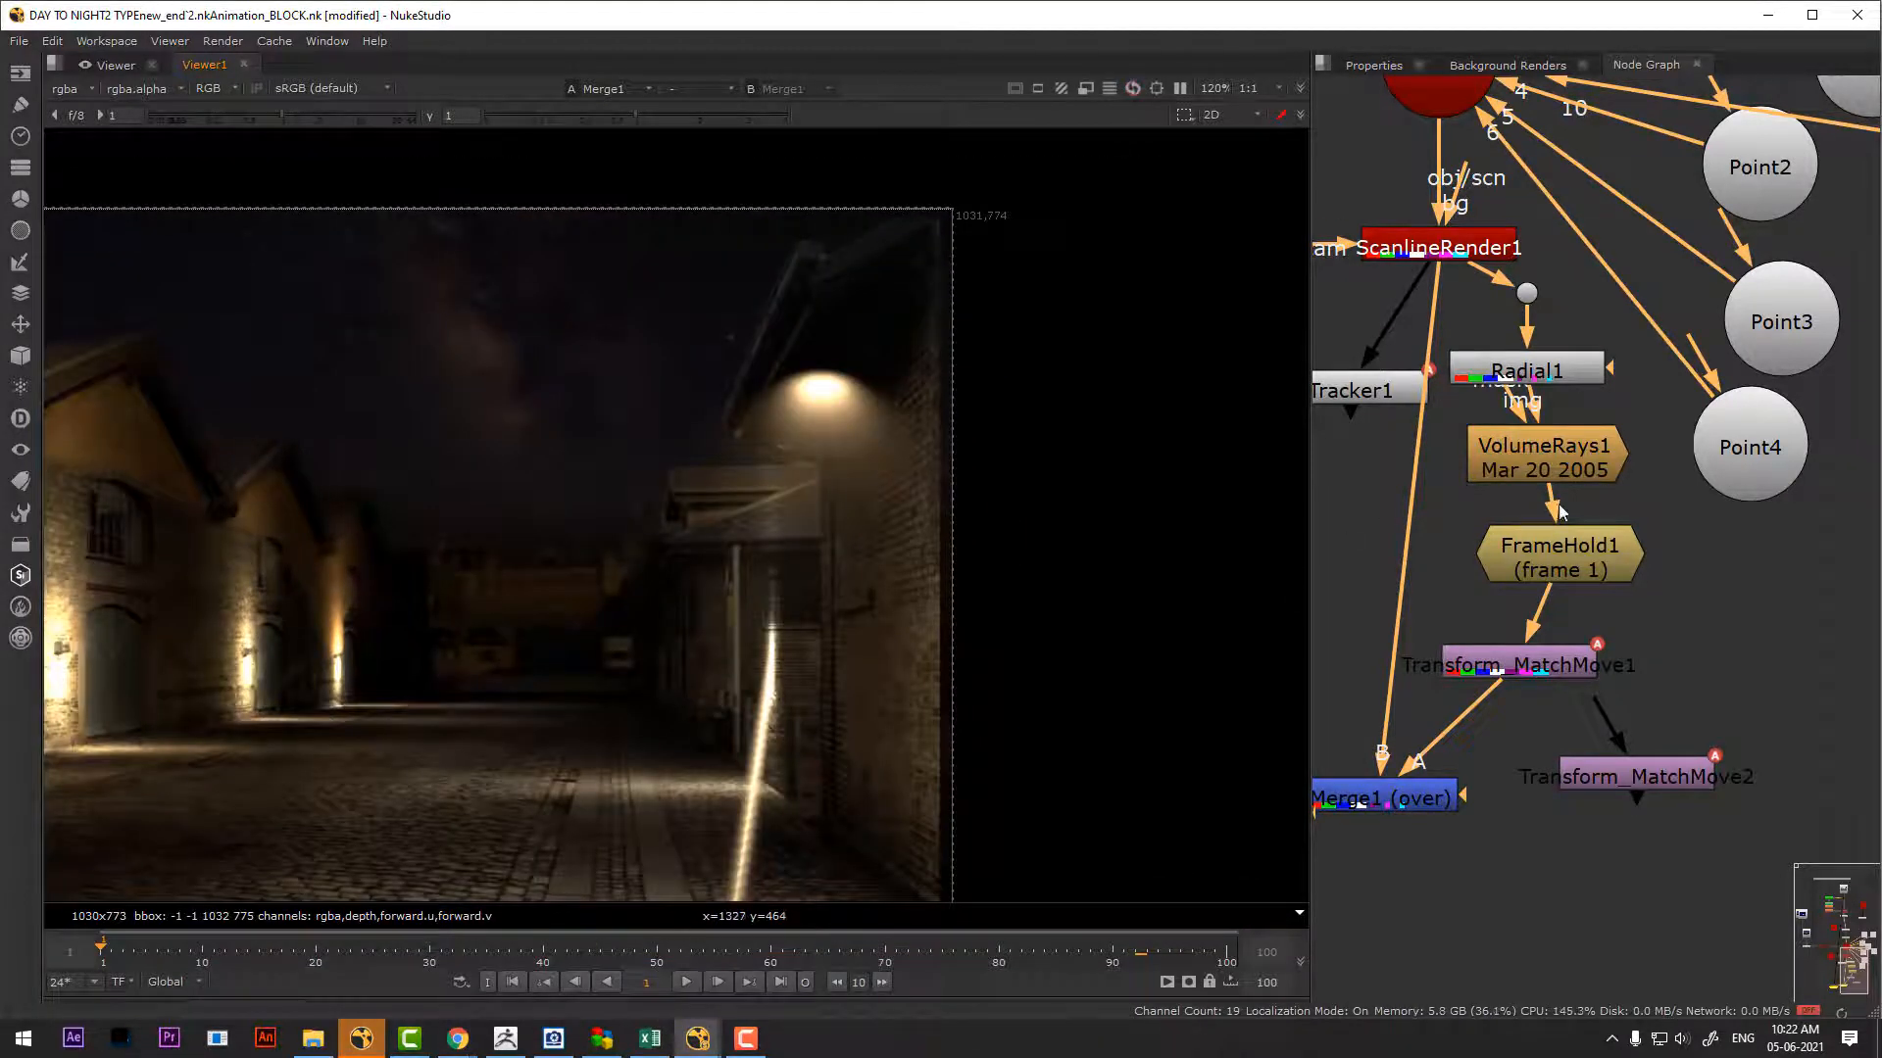
Move VolumeRays1's volumetrics center to x 915.5, y 649 above the roof light and play the shot to check it
double_click(1595, 467)
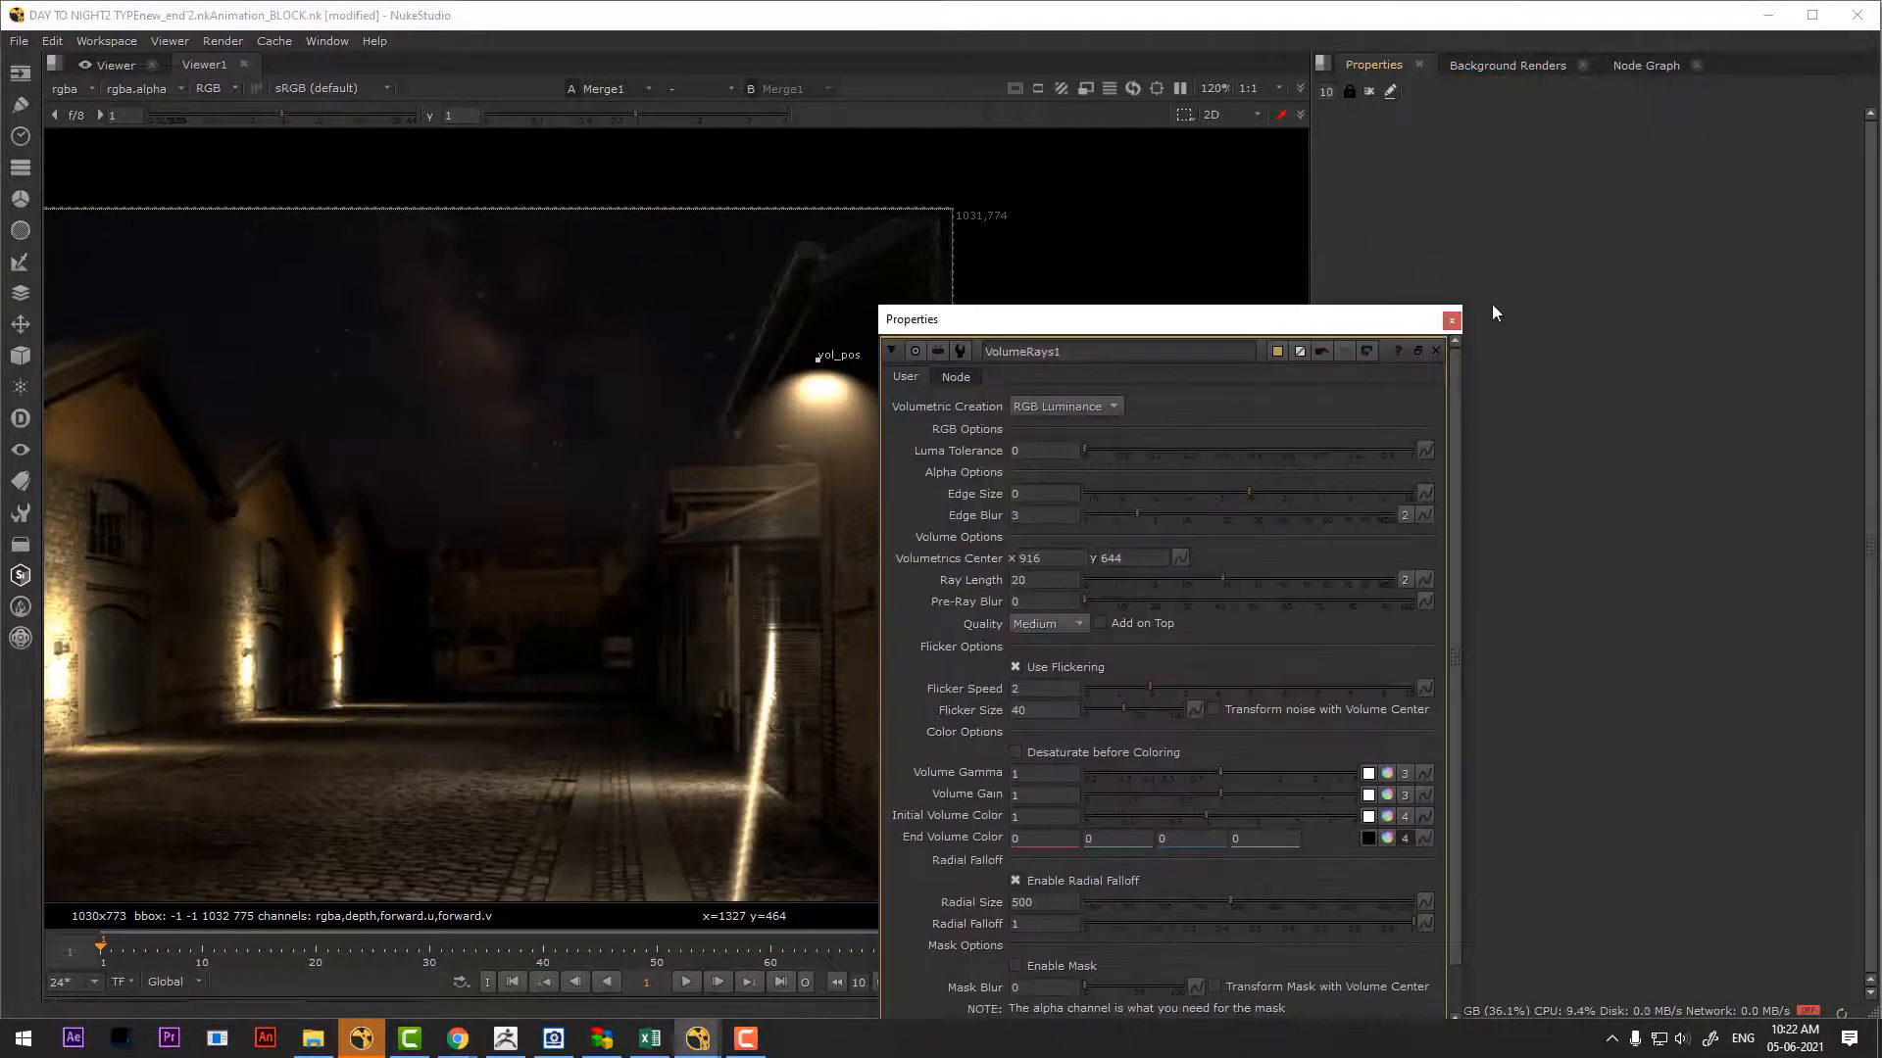
left_click_drag(1103, 332, 1269, 284)
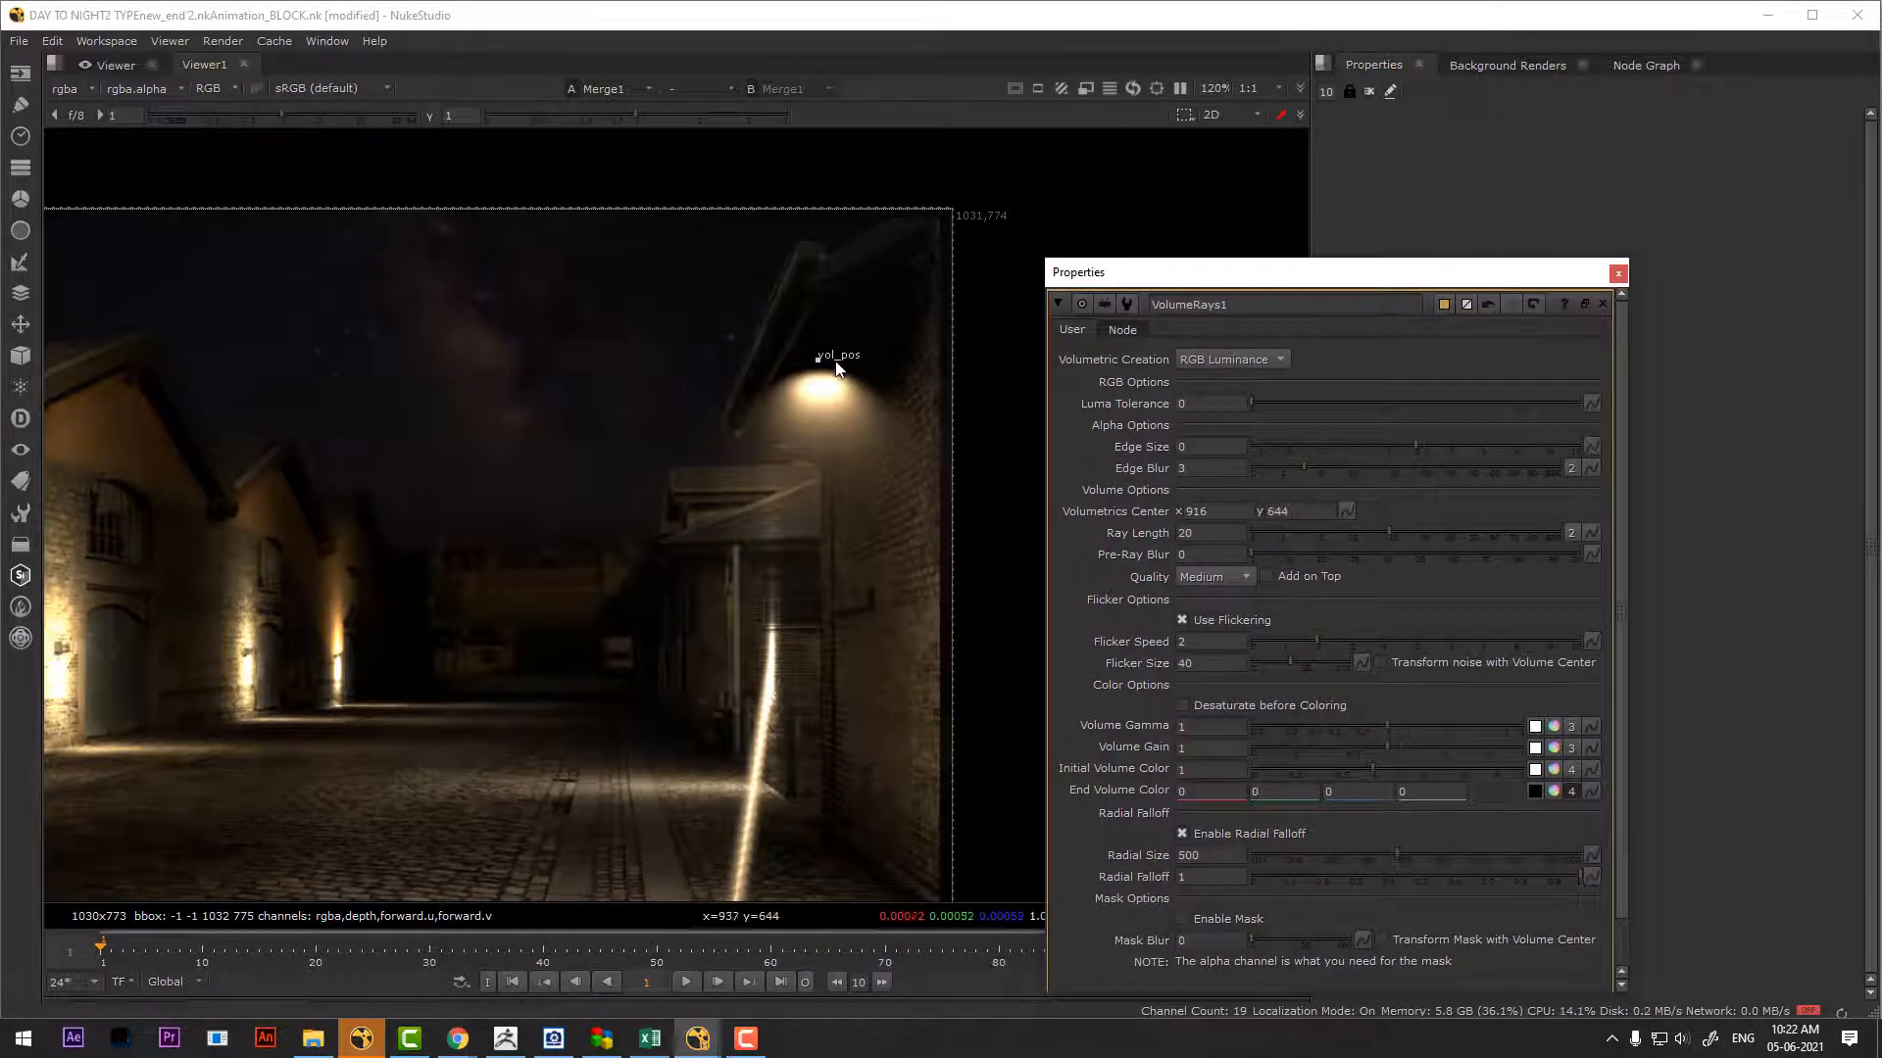
mouse_move(817, 360)
left_mouse_down()
mouse_move(823, 409)
mouse_move(822, 364)
mouse_move(788, 365)
mouse_move(822, 356)
left_mouse_up()
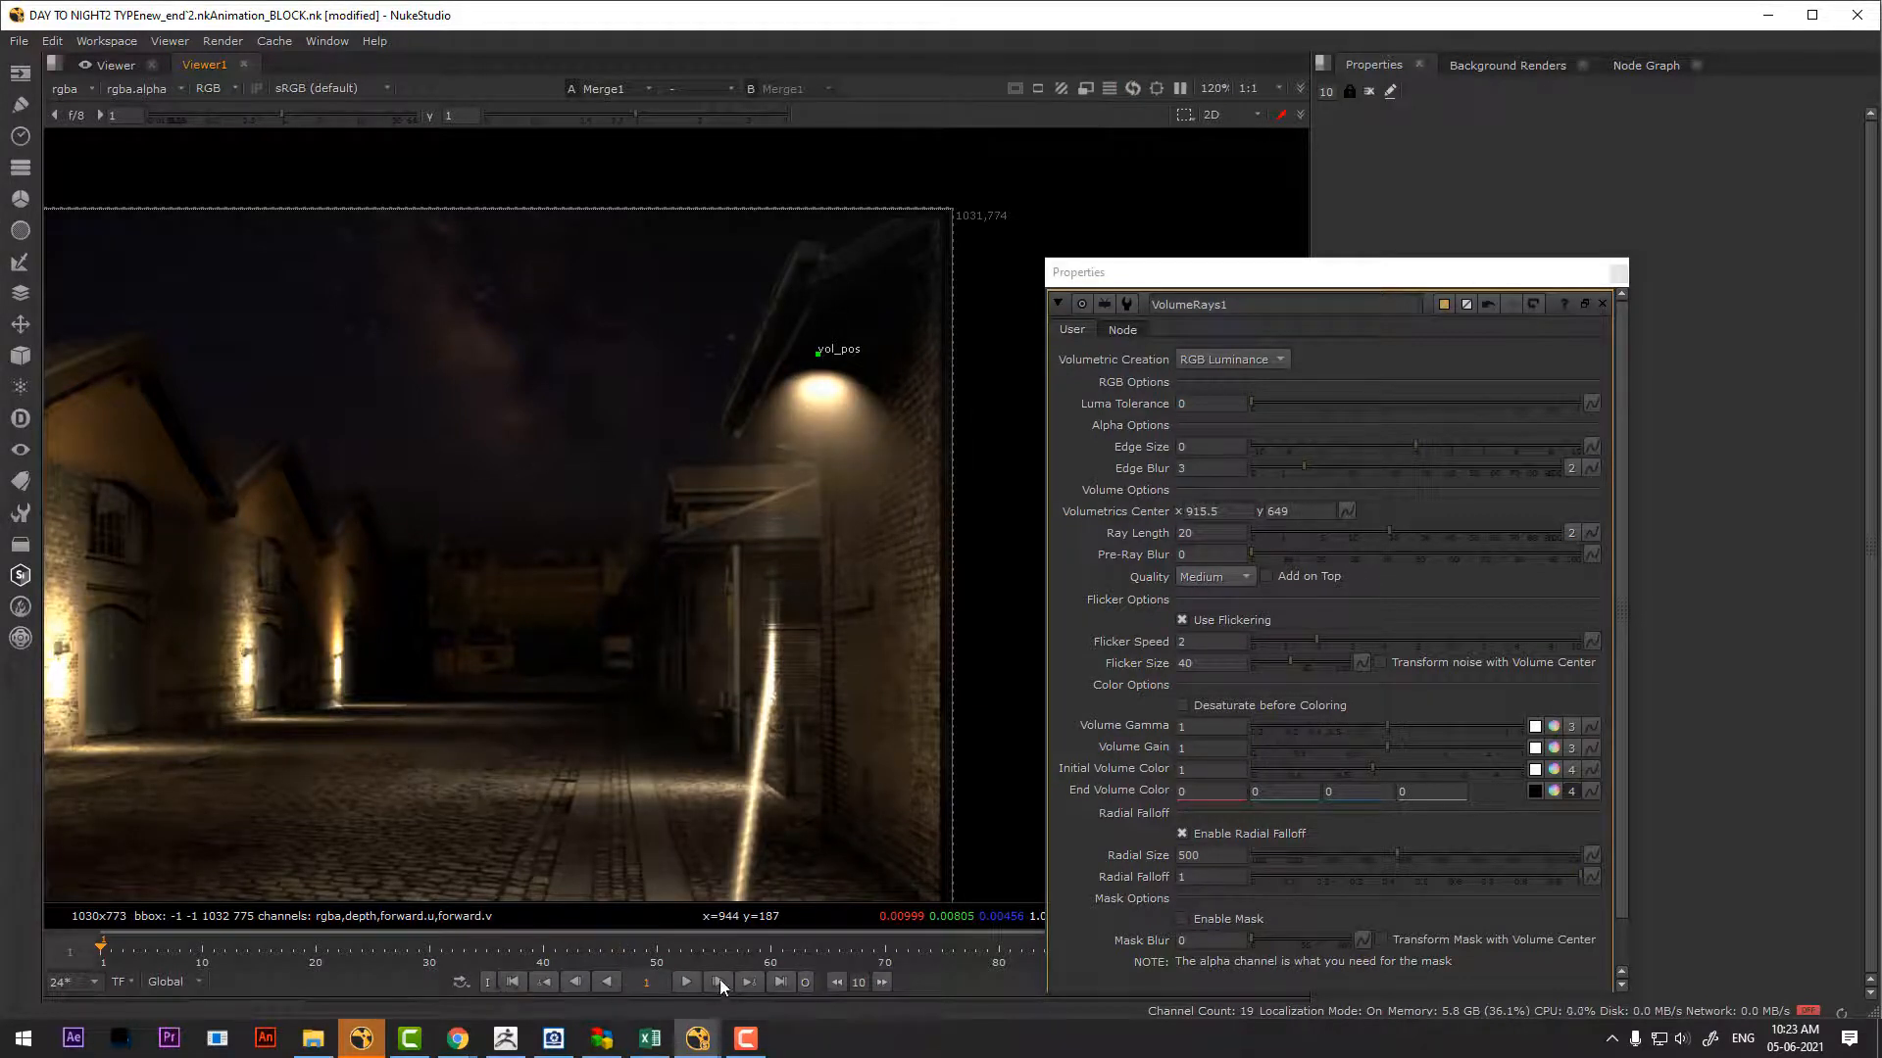
left_click(684, 976)
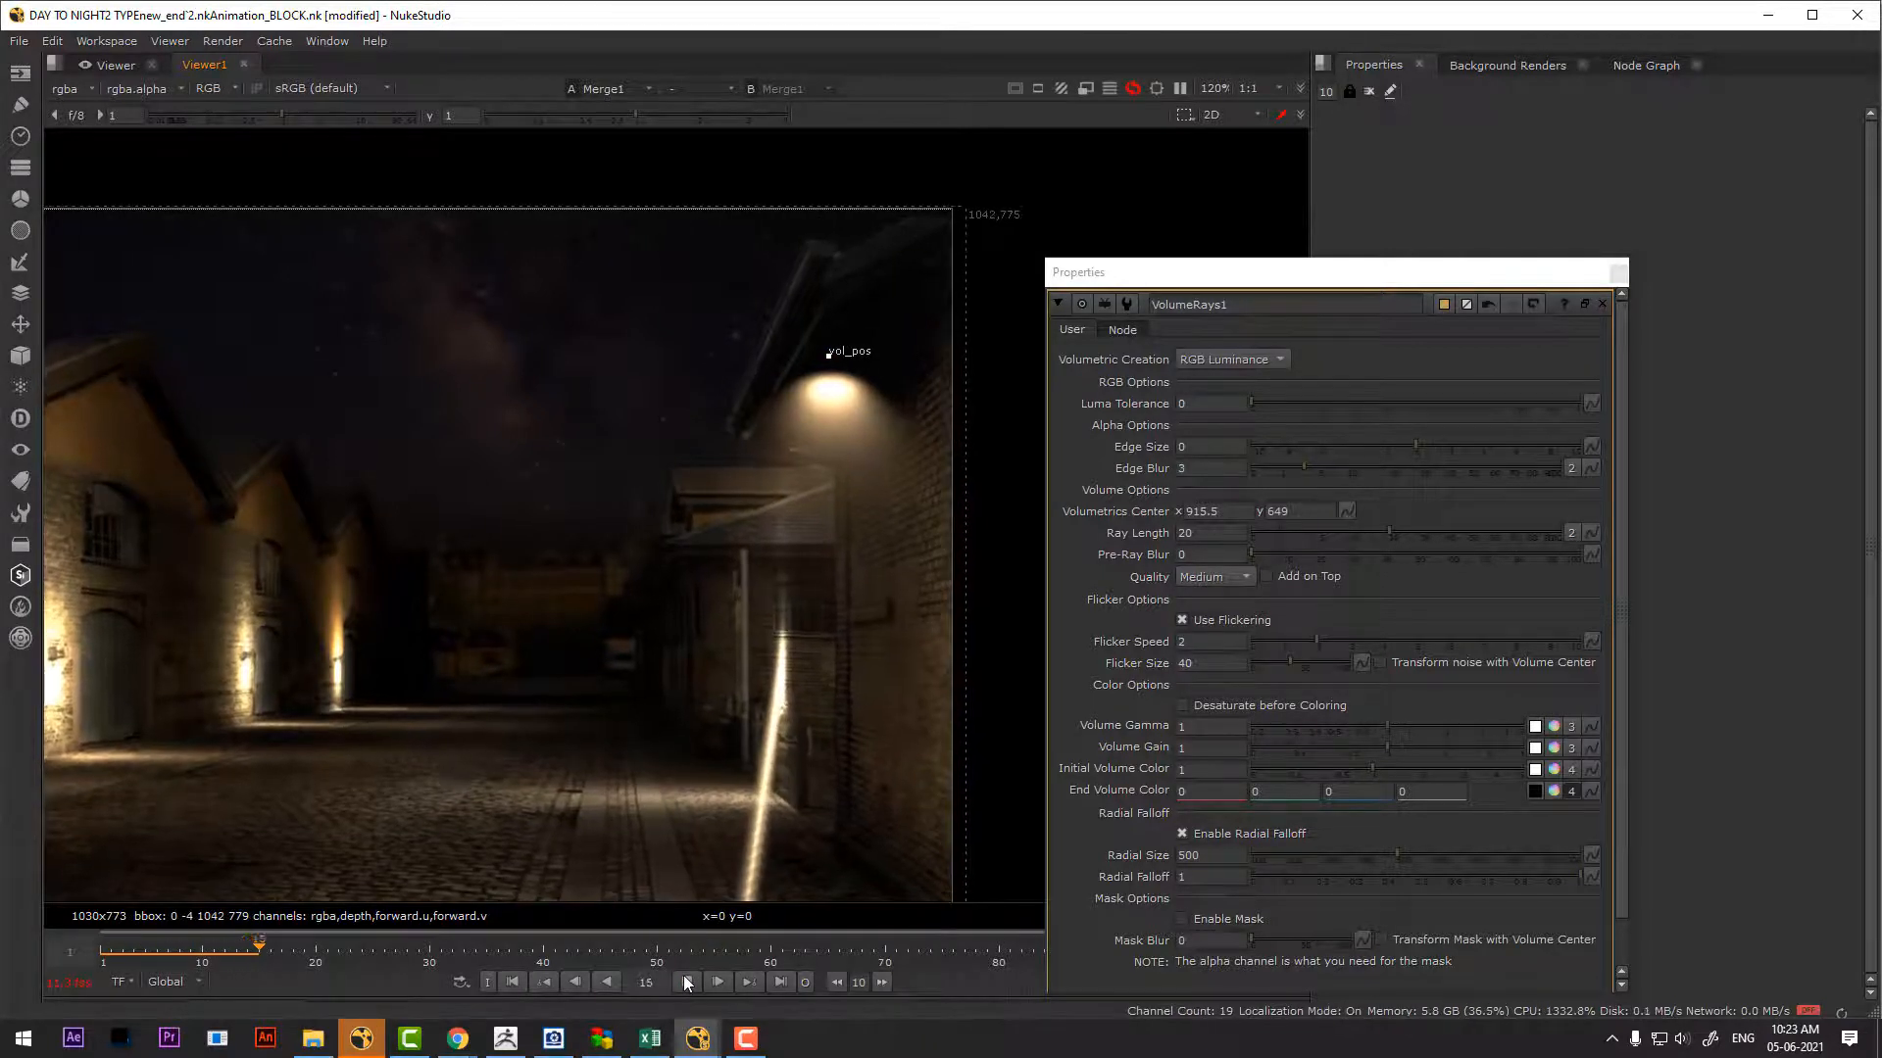
left_click(687, 983)
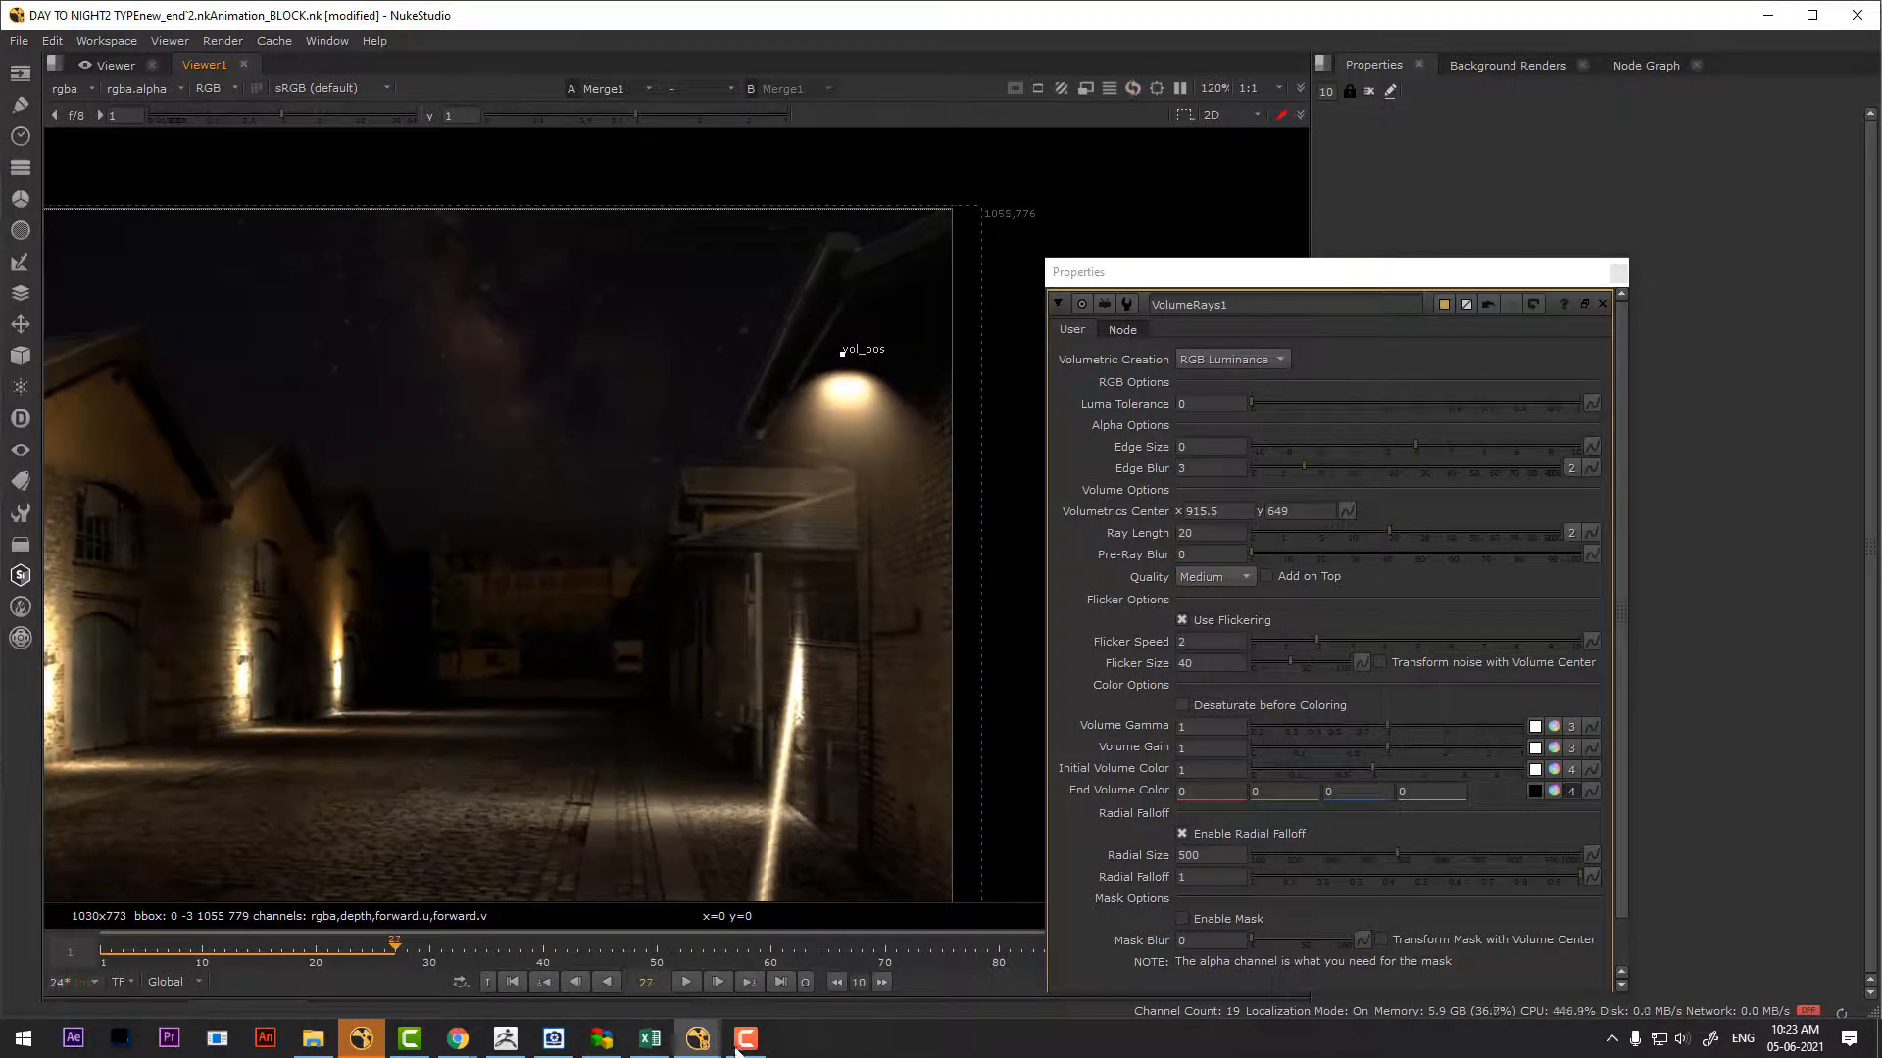
Switch to the Animation_lamp_light.nk project, close Tracker1's properties, and play its Merge1 composite from frame 1
left_click(704, 1049)
left_click(572, 964)
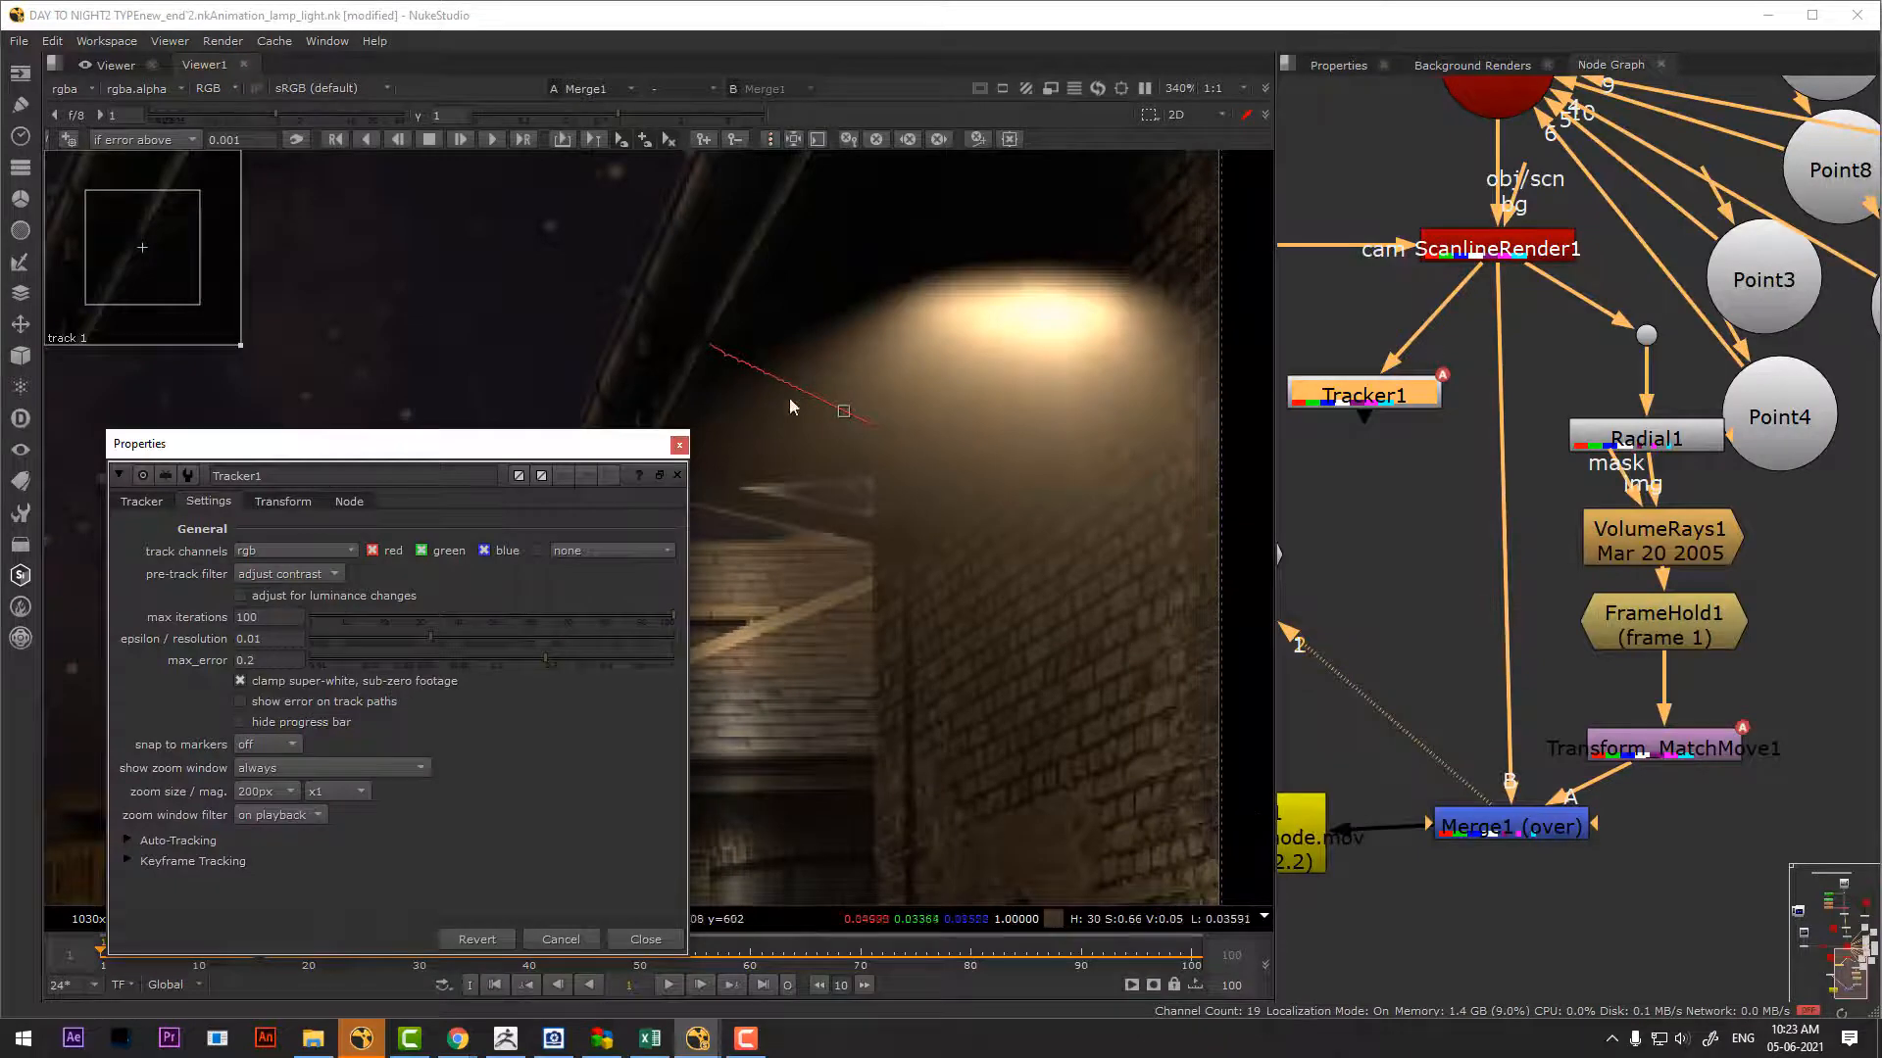
left_click(679, 446)
scroll(929, 647, "down", 5)
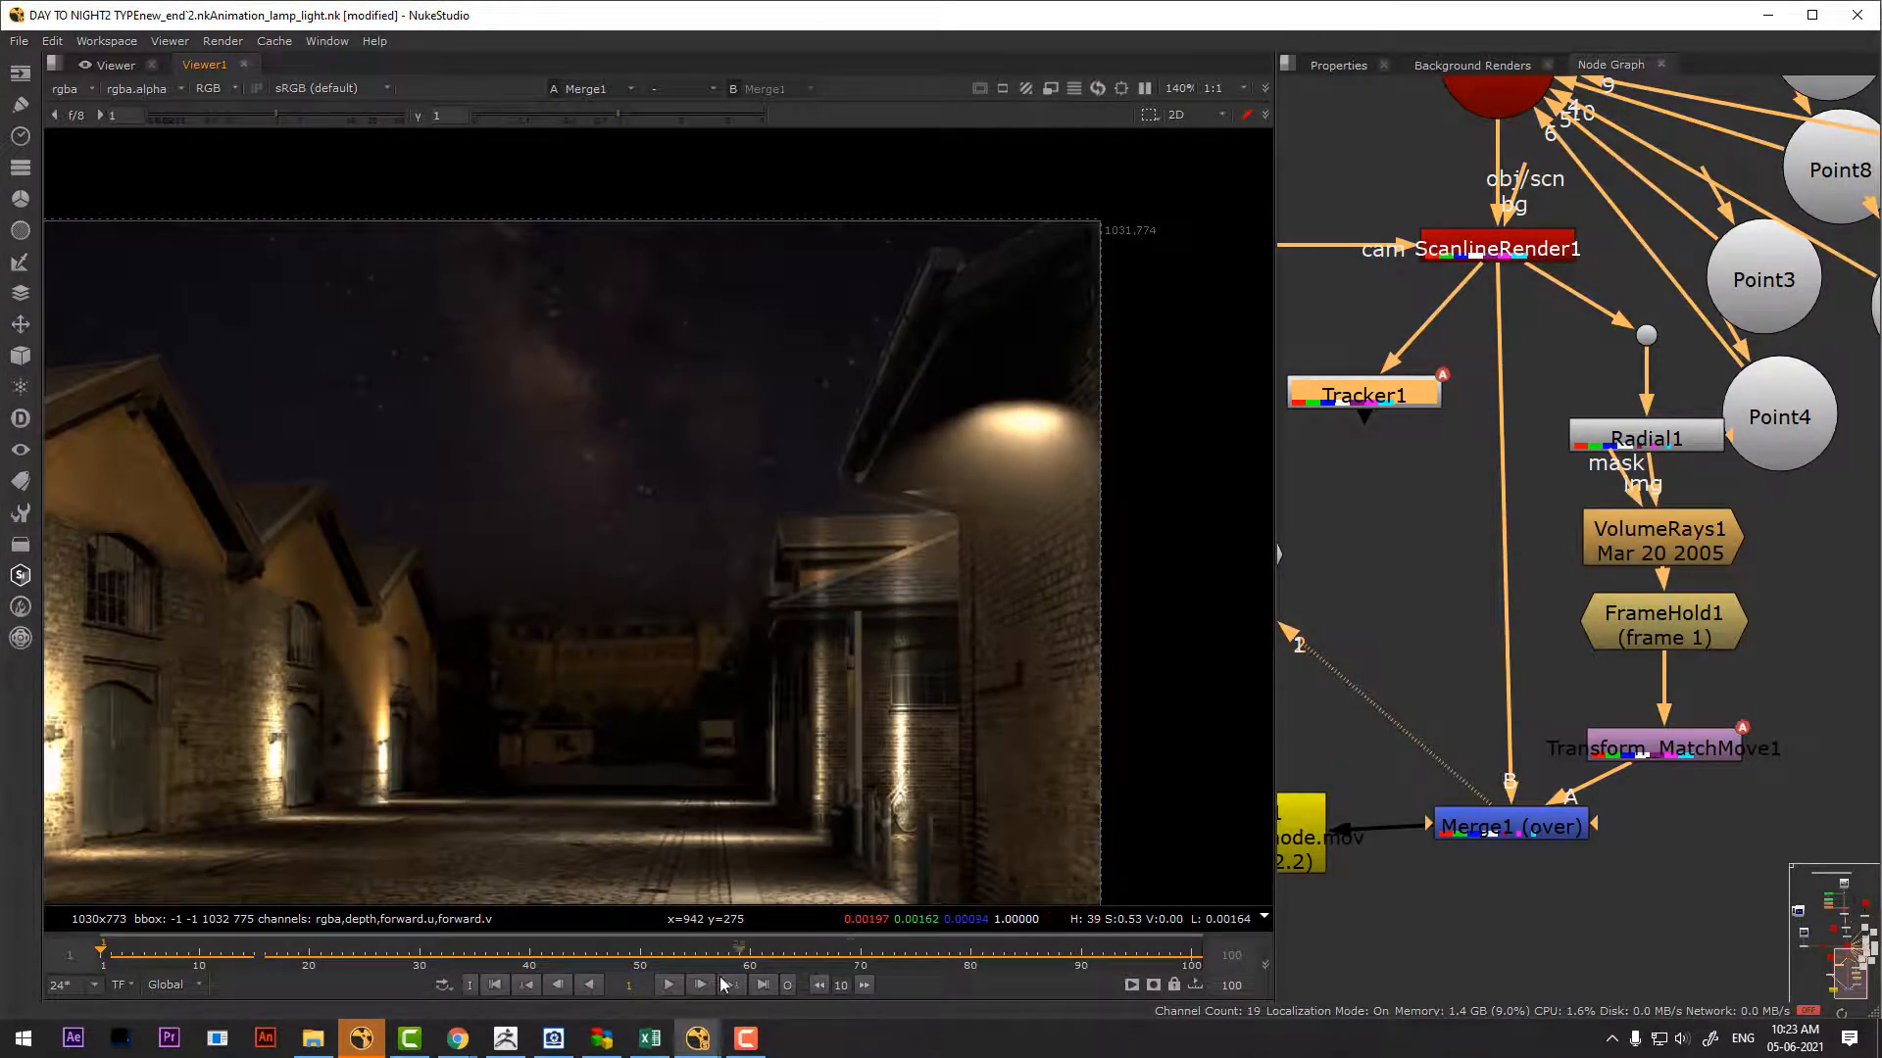
left_click(670, 985)
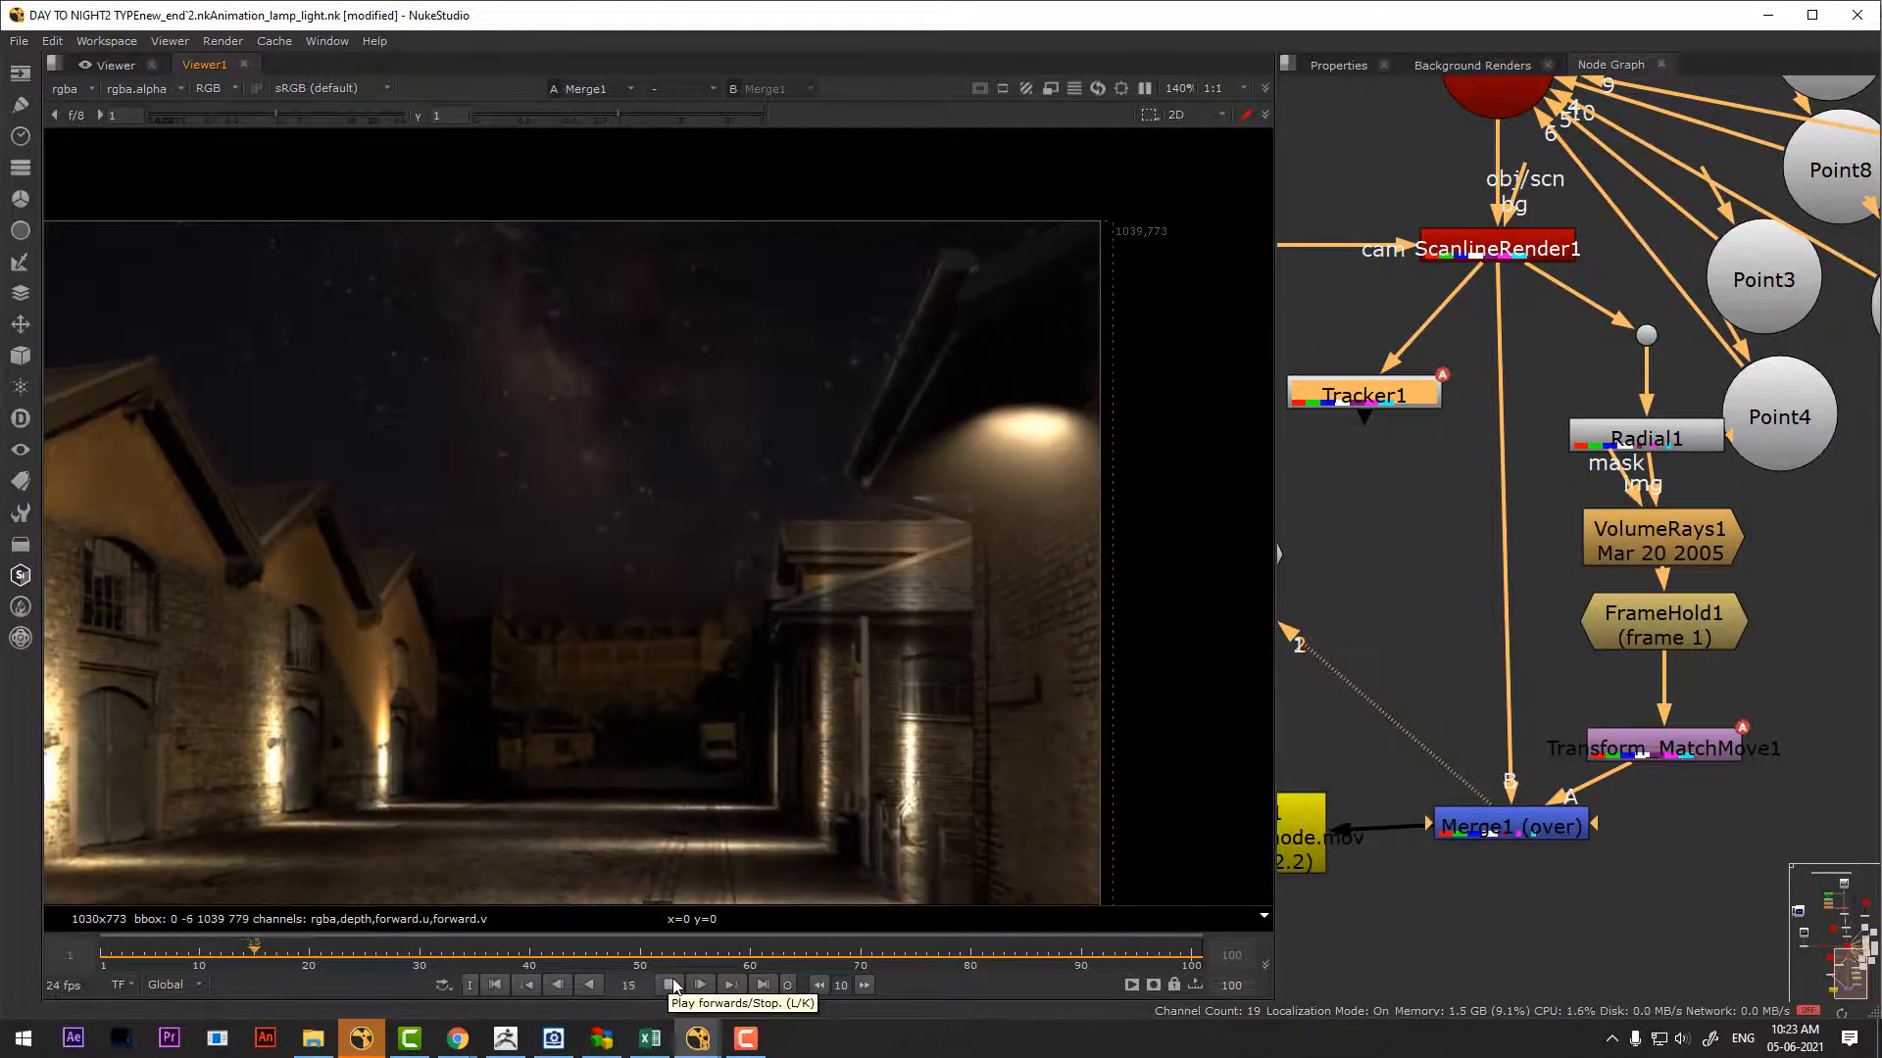
left_click(670, 985)
scroll(820, 650, "down", 1)
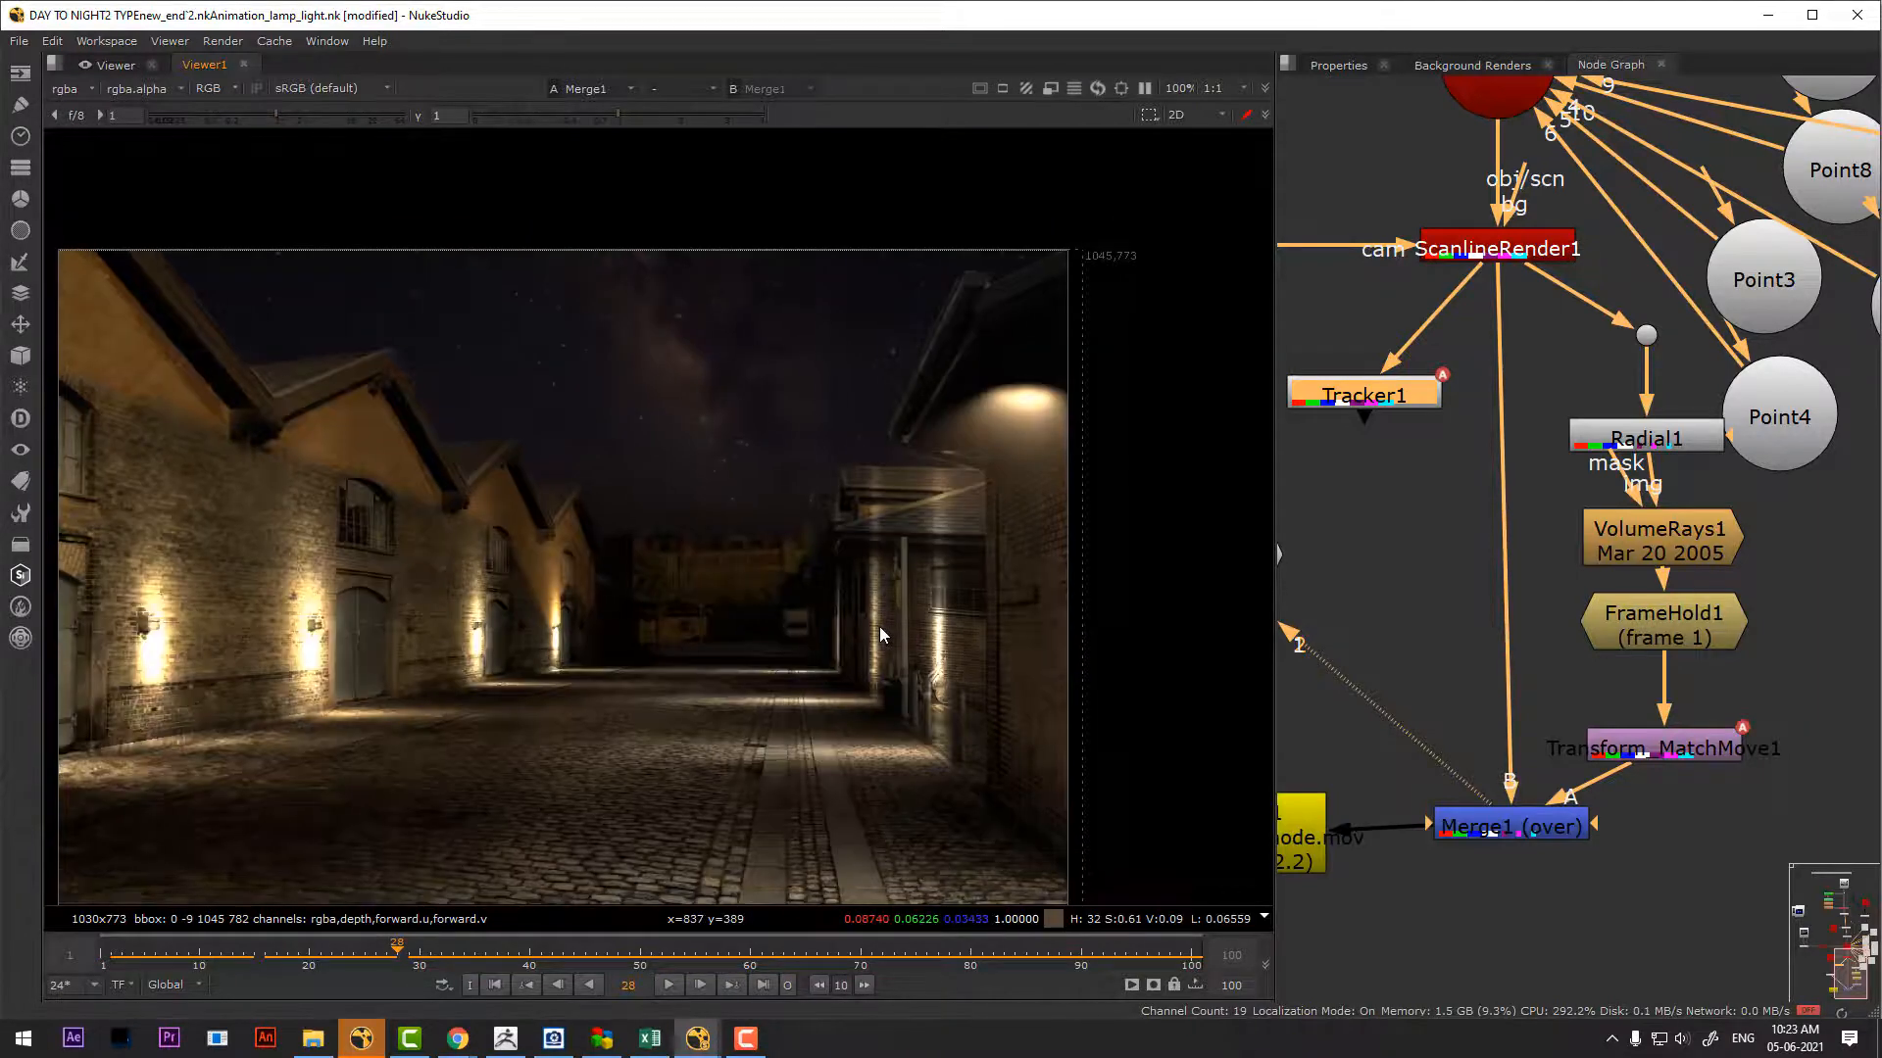
key("f")
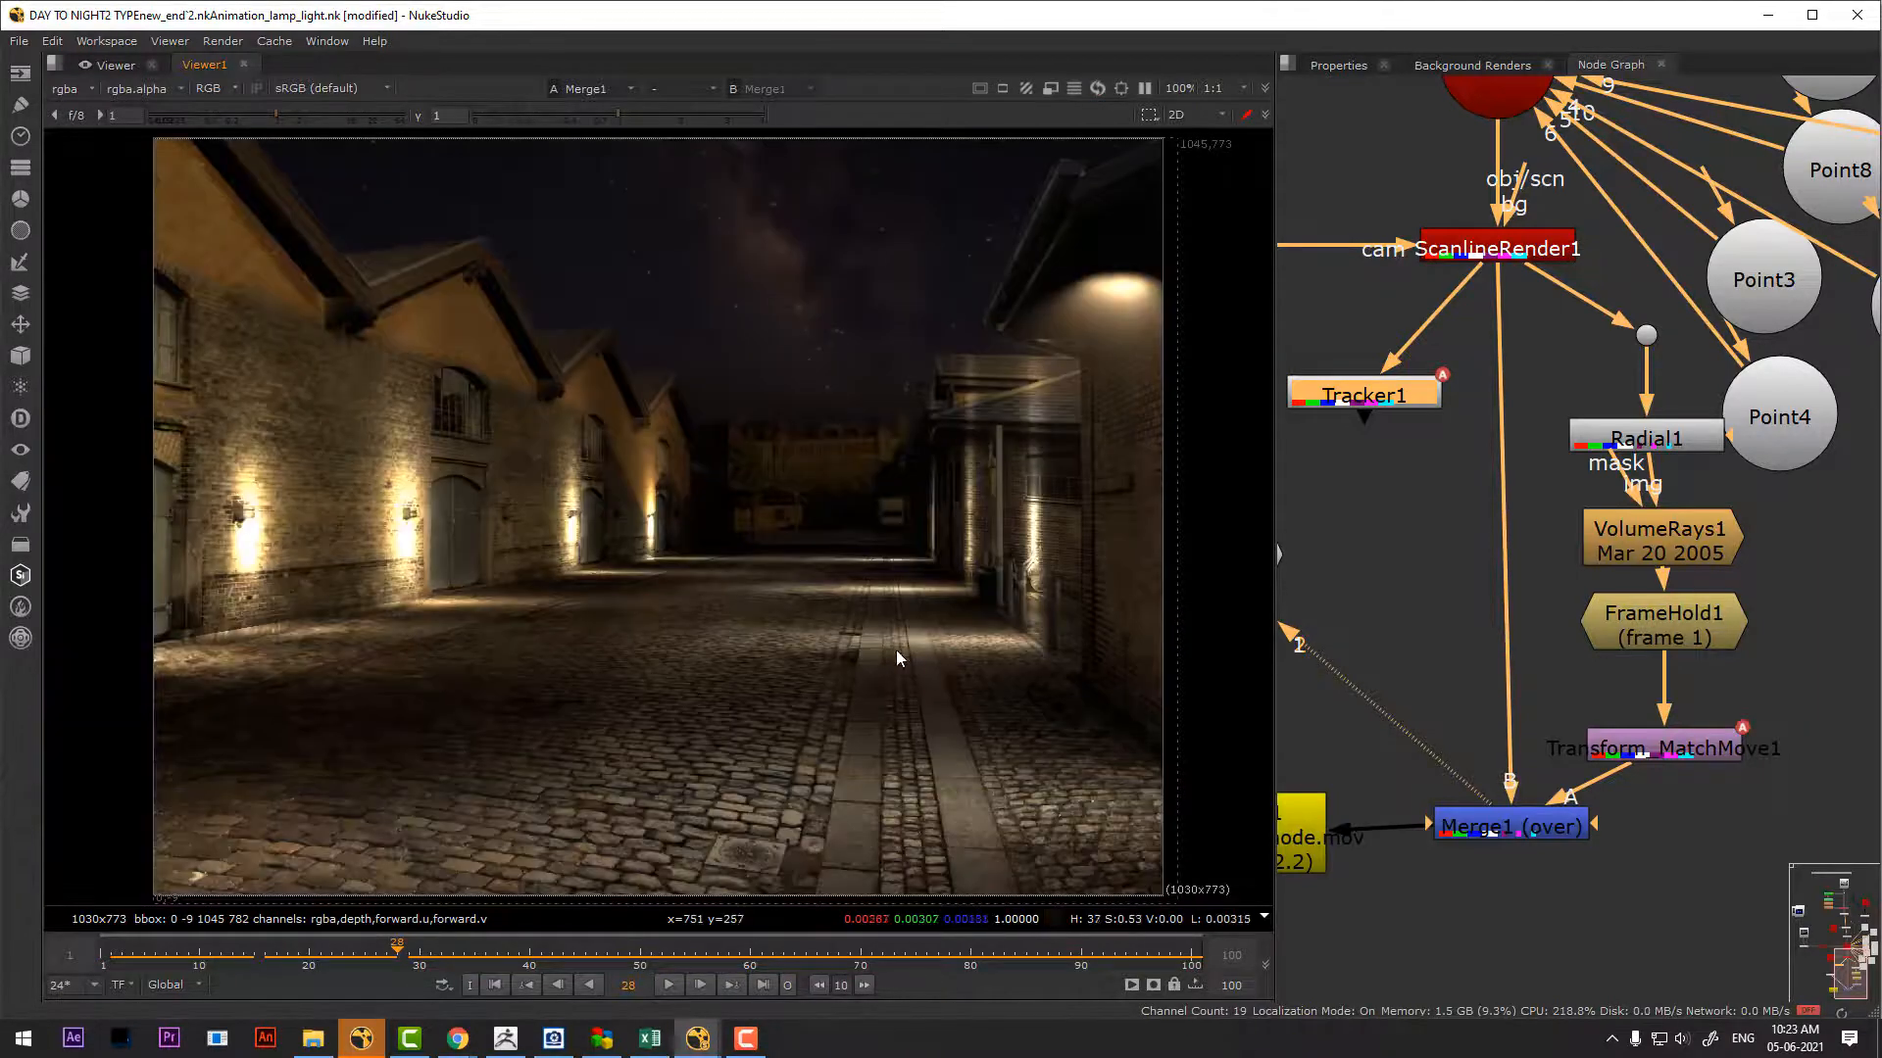
Review Write1's render settings for day to night mode.mov and view the rendered movie in VLC media player
left_click(1480, 870)
middle_click_drag(1480, 788, 1636, 704)
left_click(1385, 764)
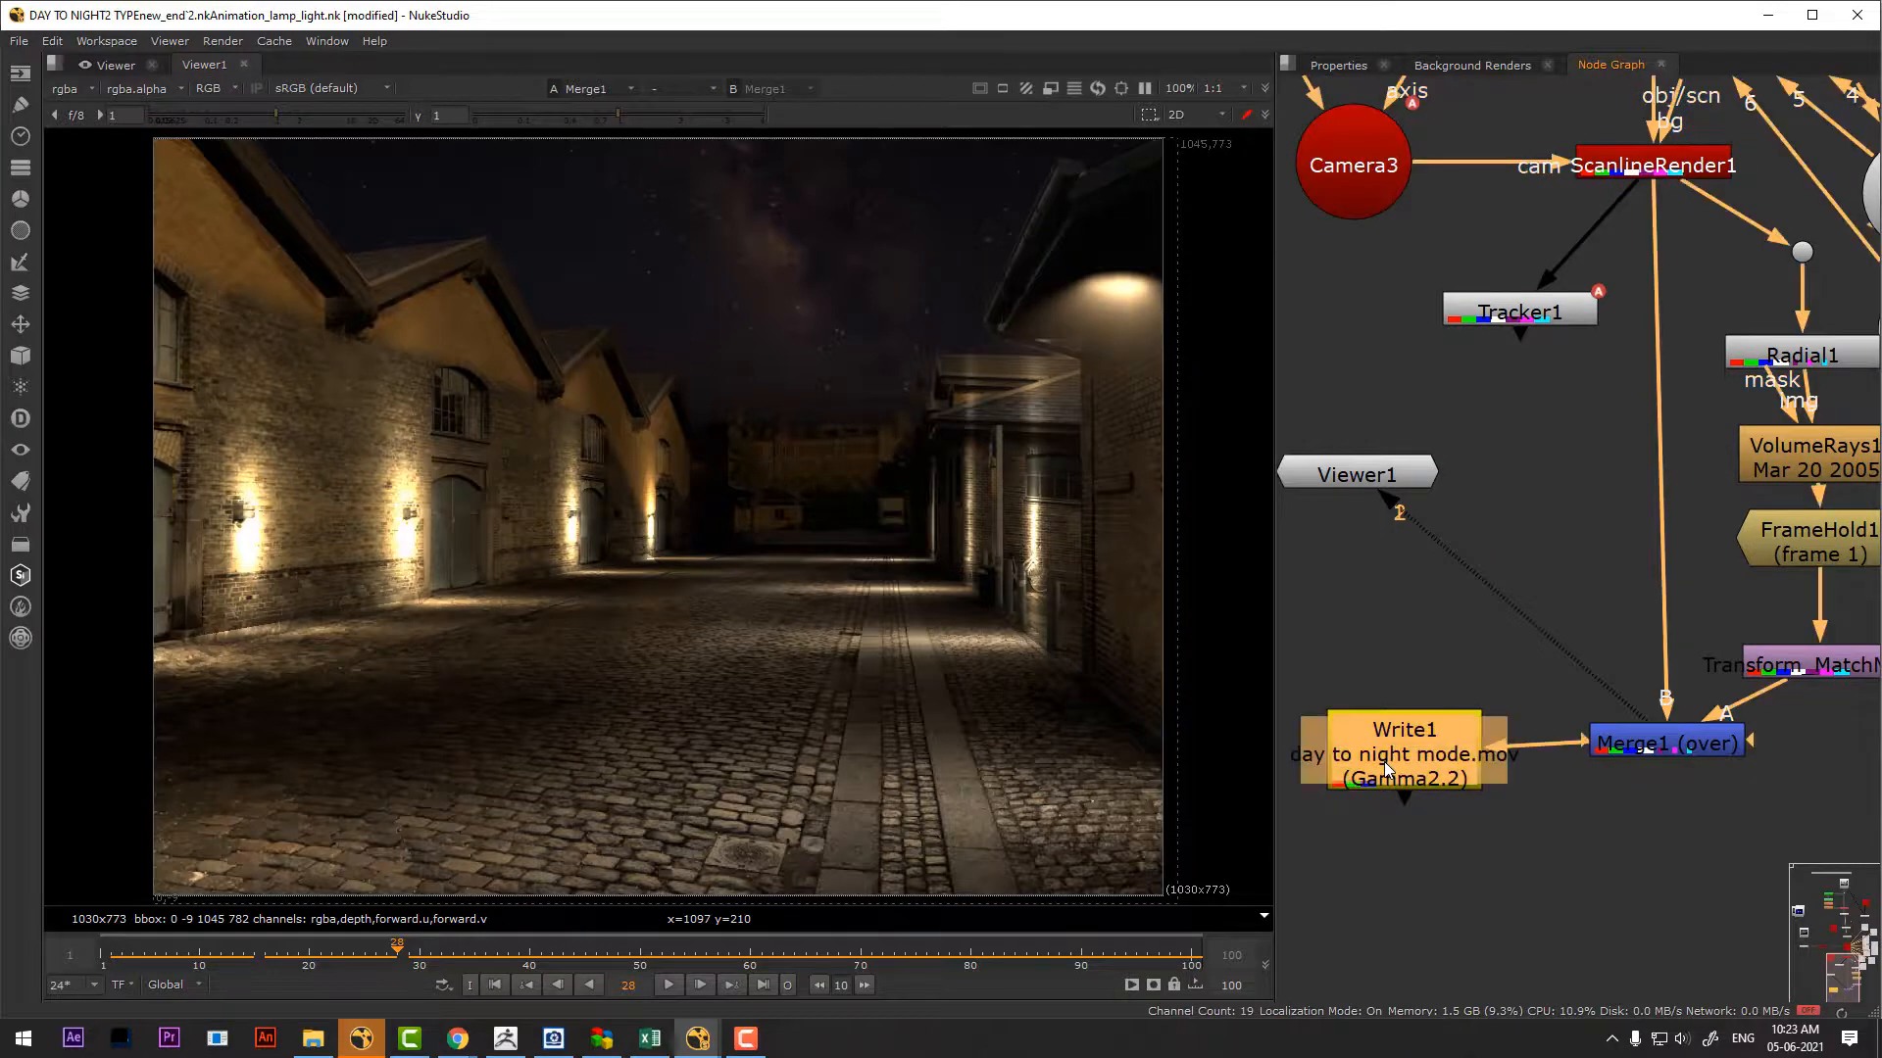
double_click(1385, 762)
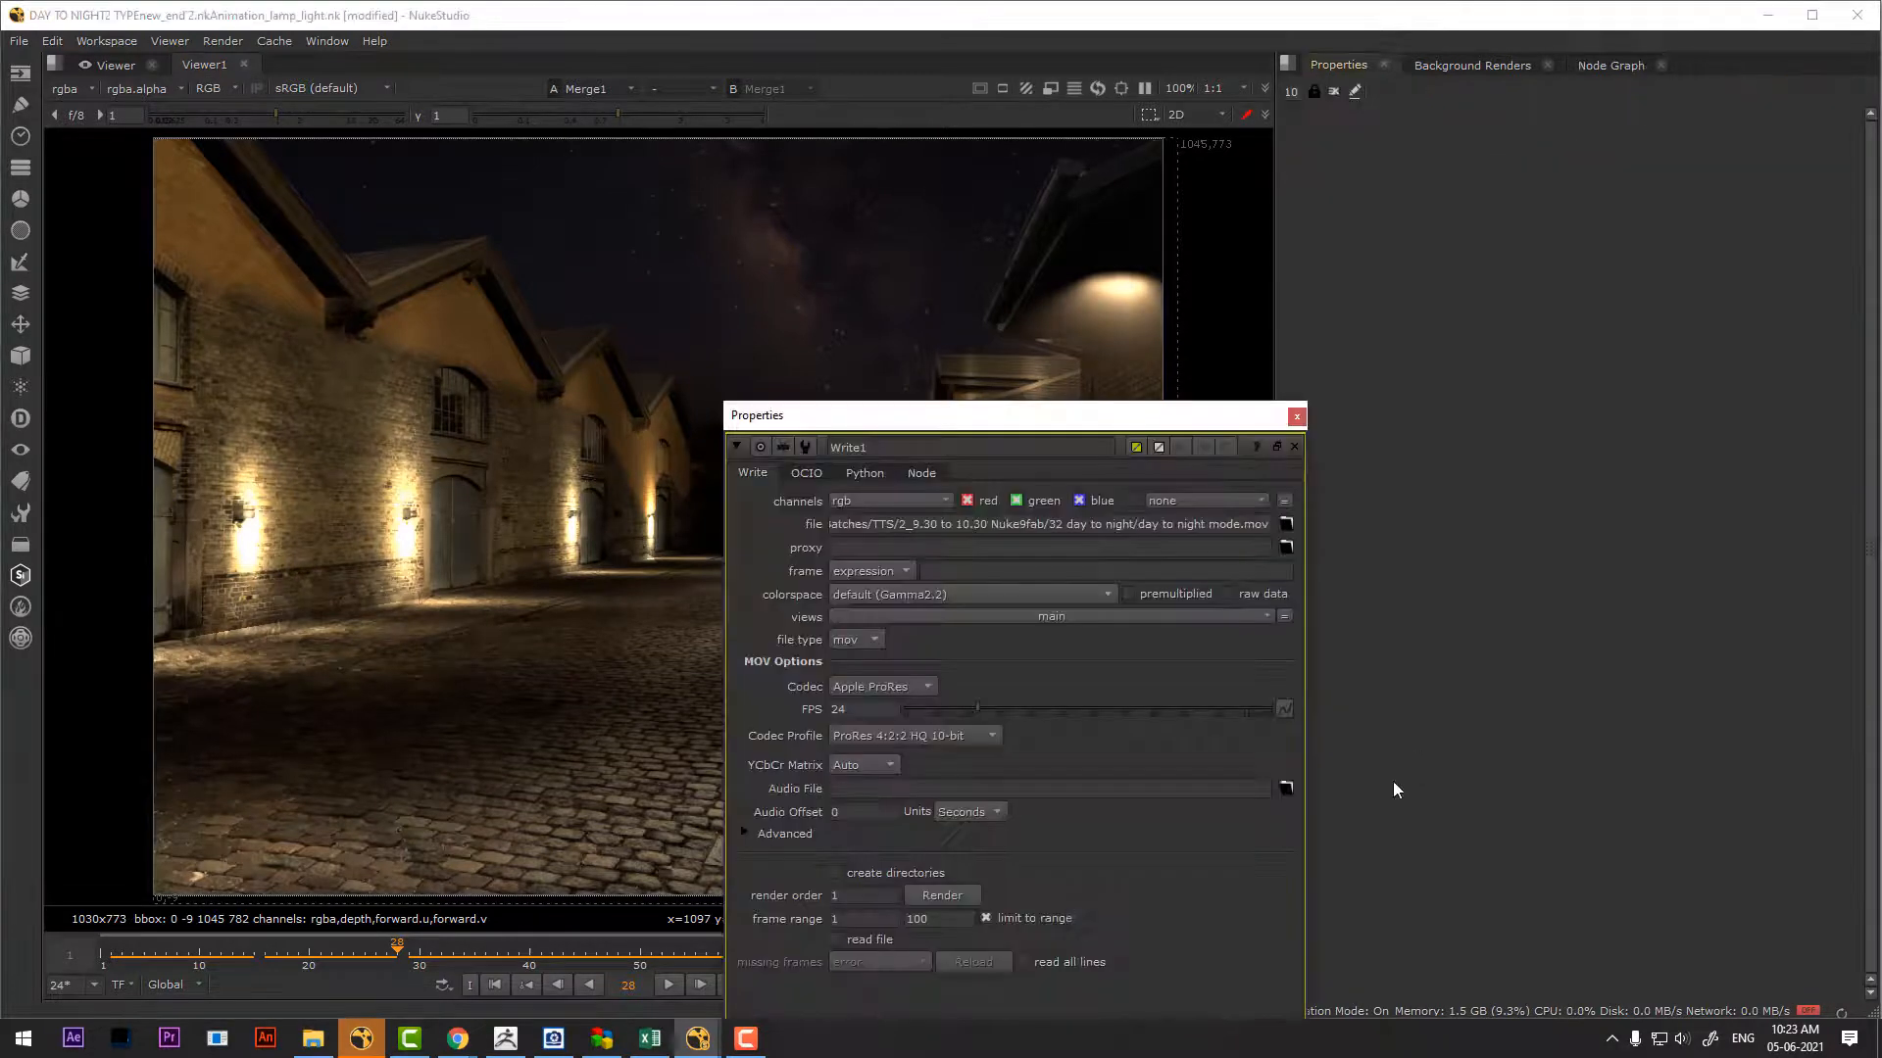
left_click(1296, 416)
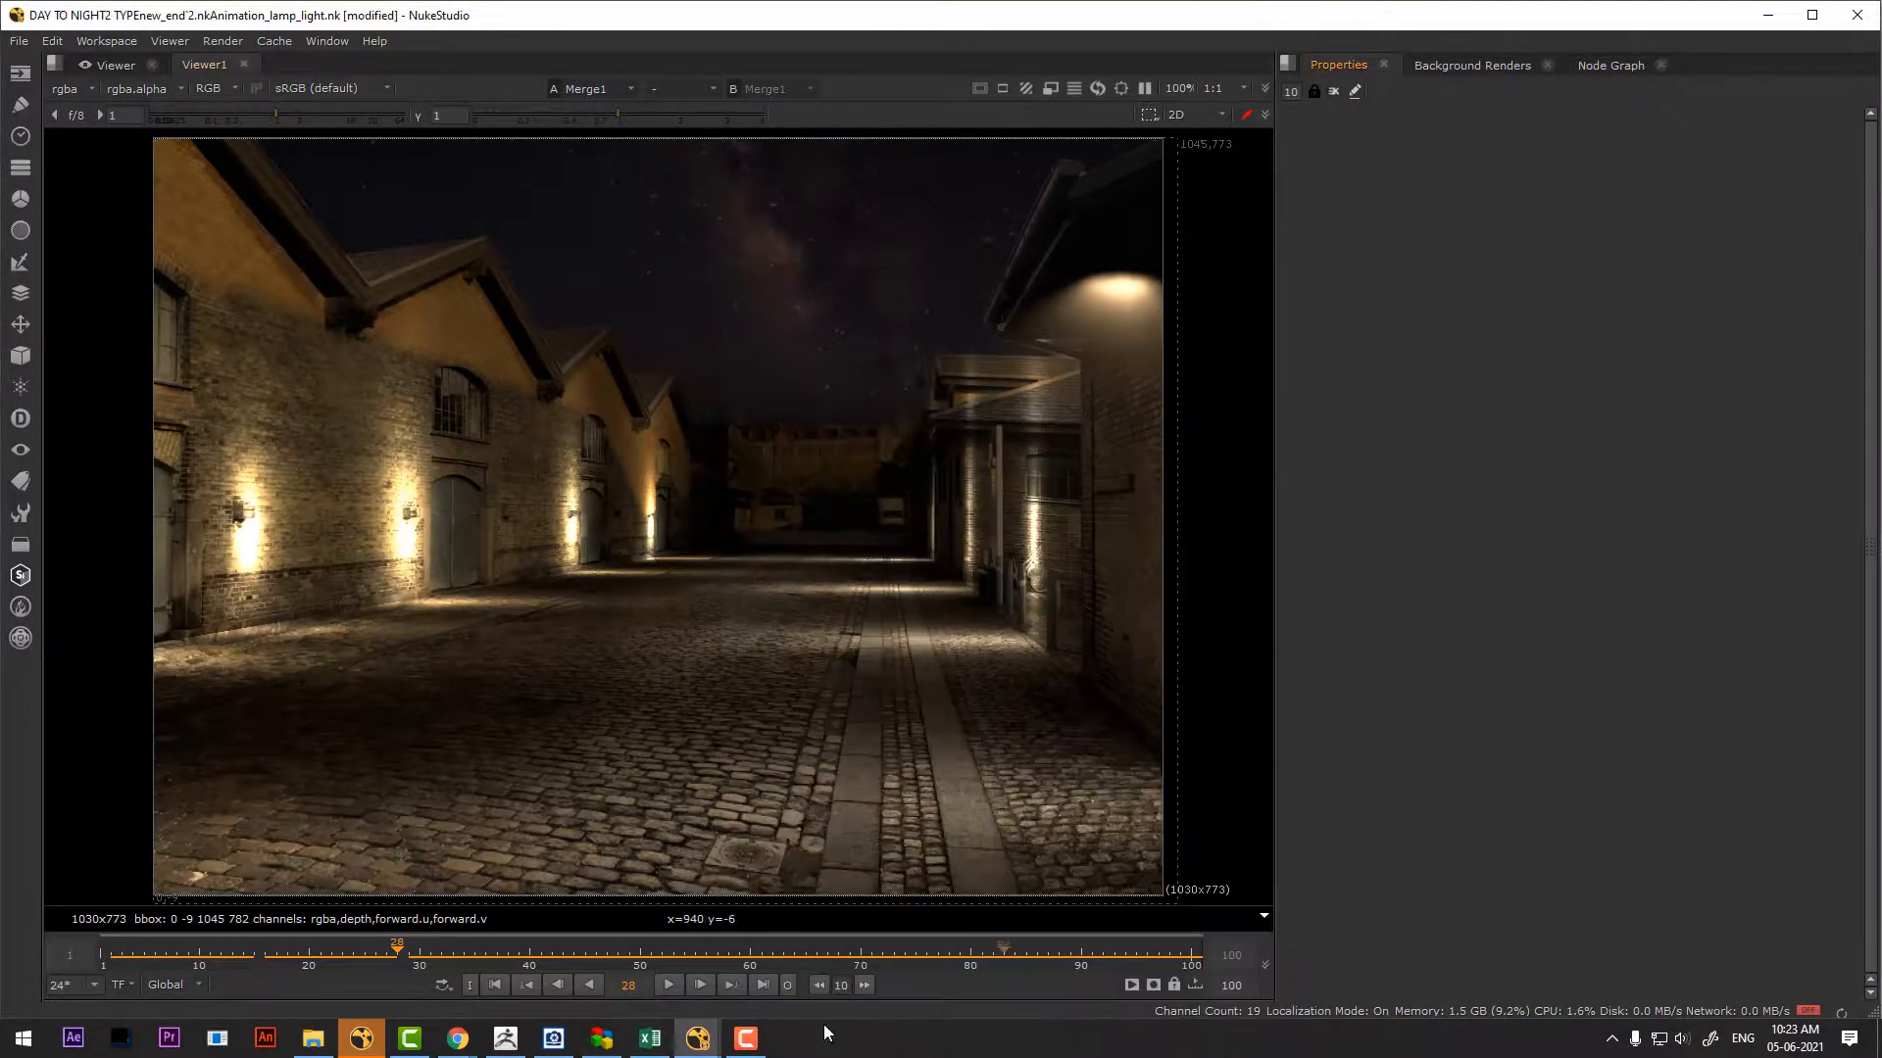
left_click(1787, 951)
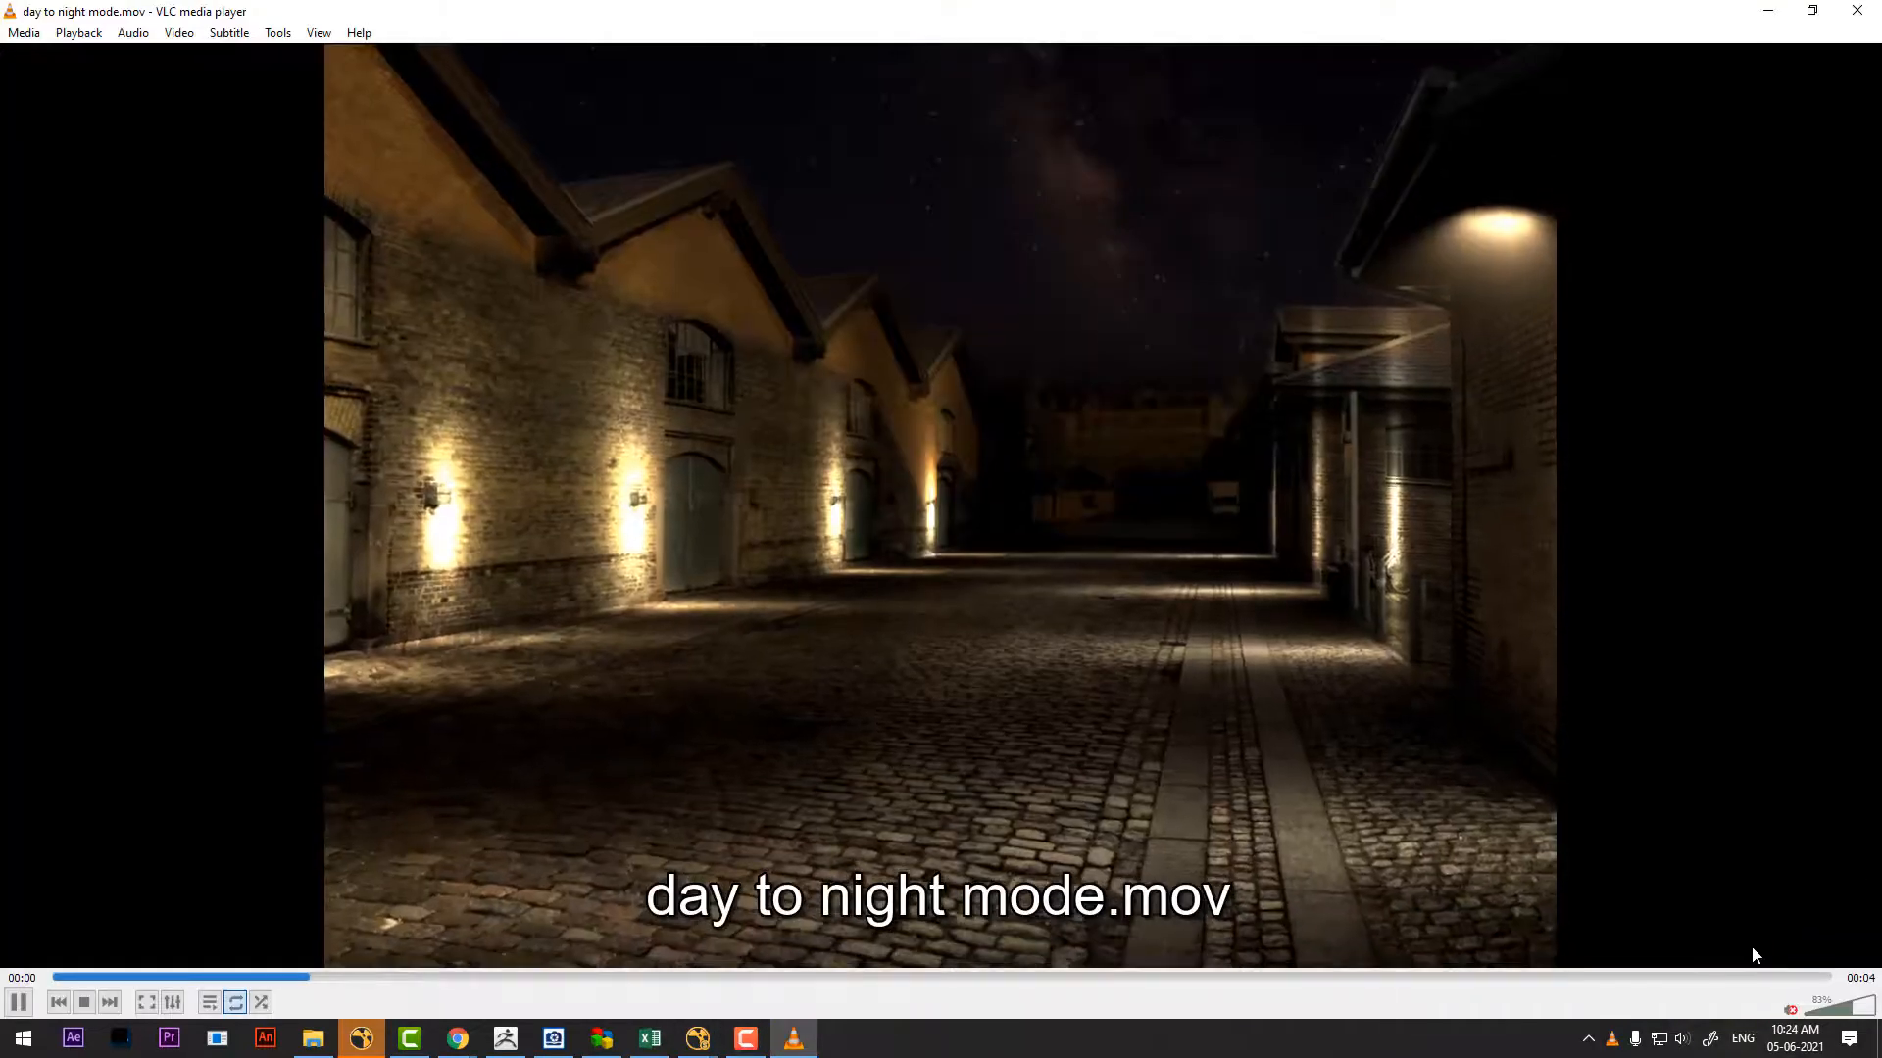